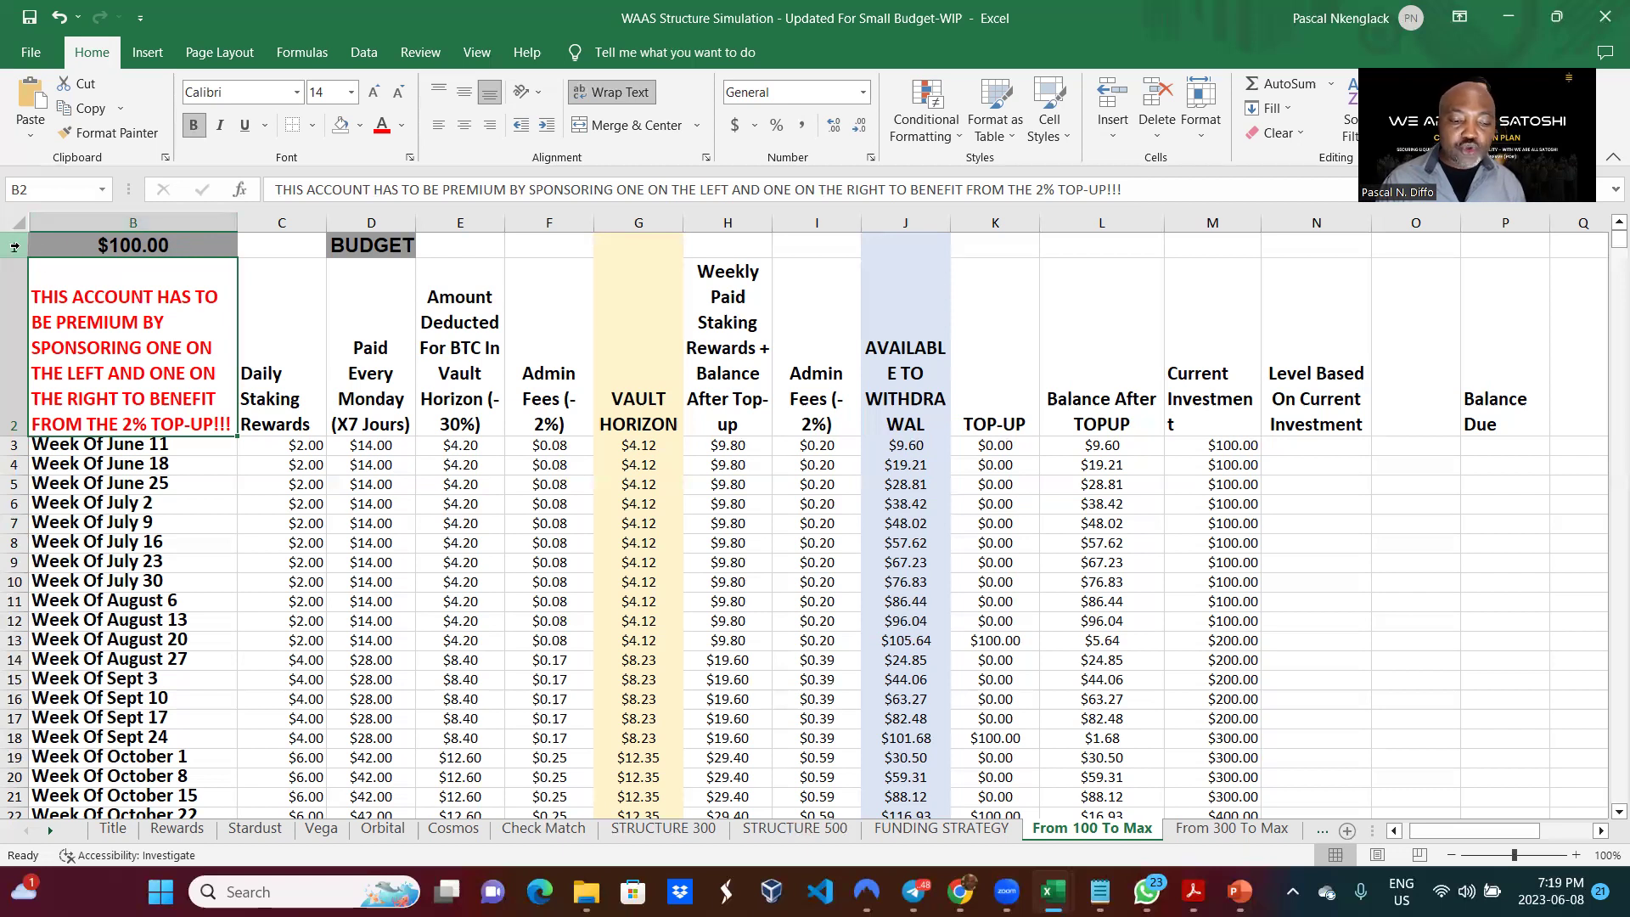
Step: Set the starting budget in cell B1 to 500
click(113, 246)
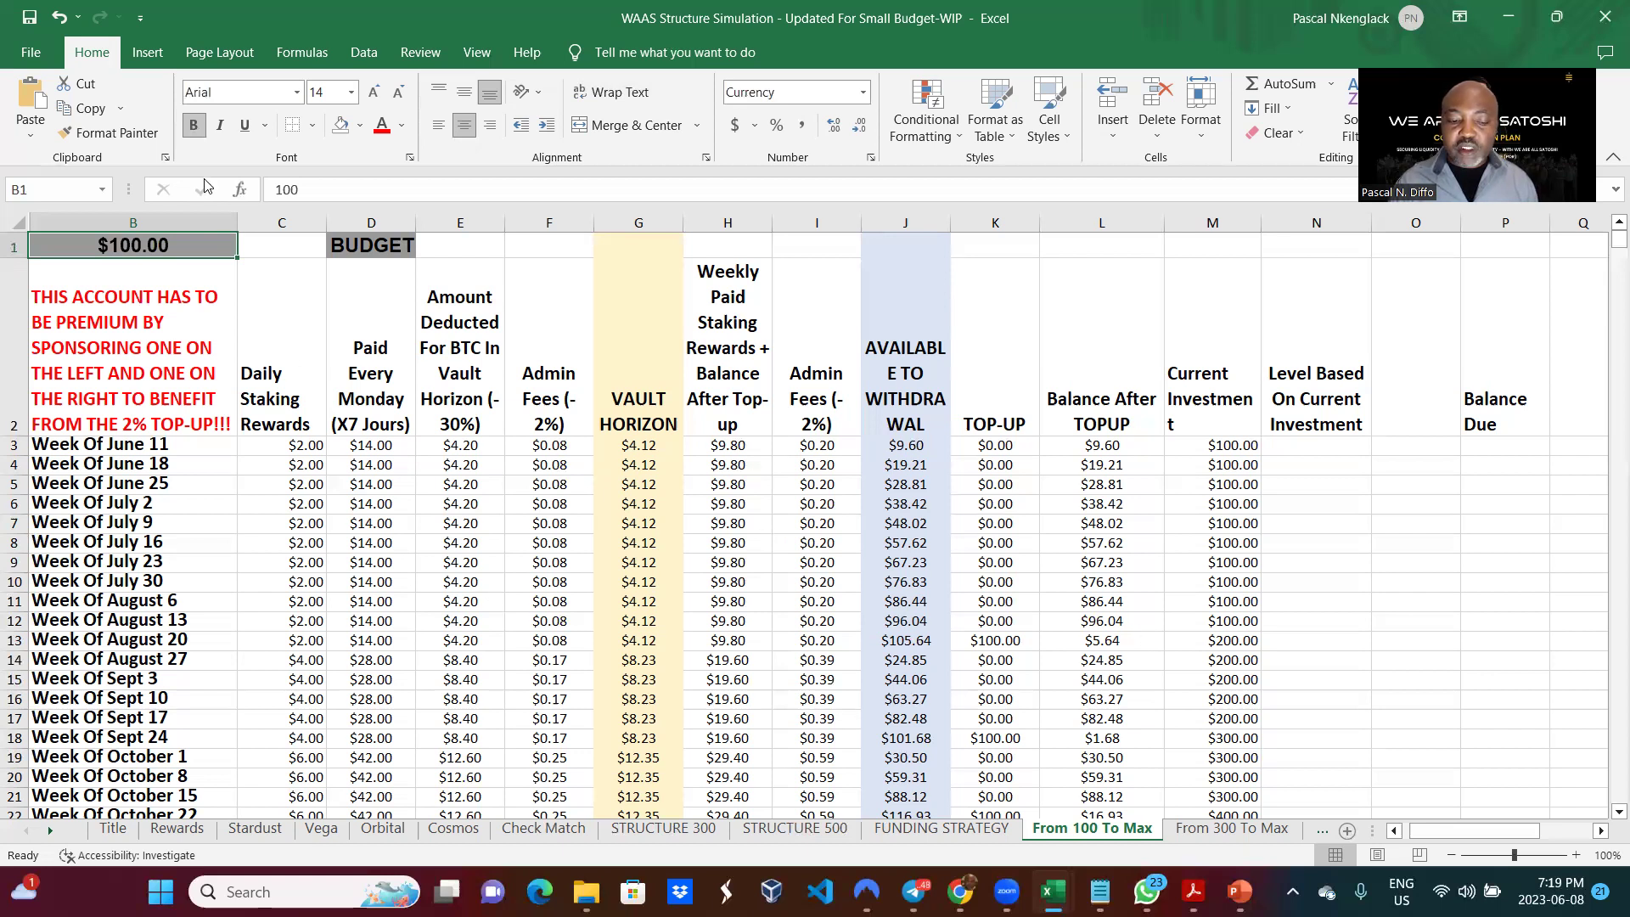
double_click(176, 248)
key(BackSpace)
key(BackSpace)
key(BackSpace)
text(500)
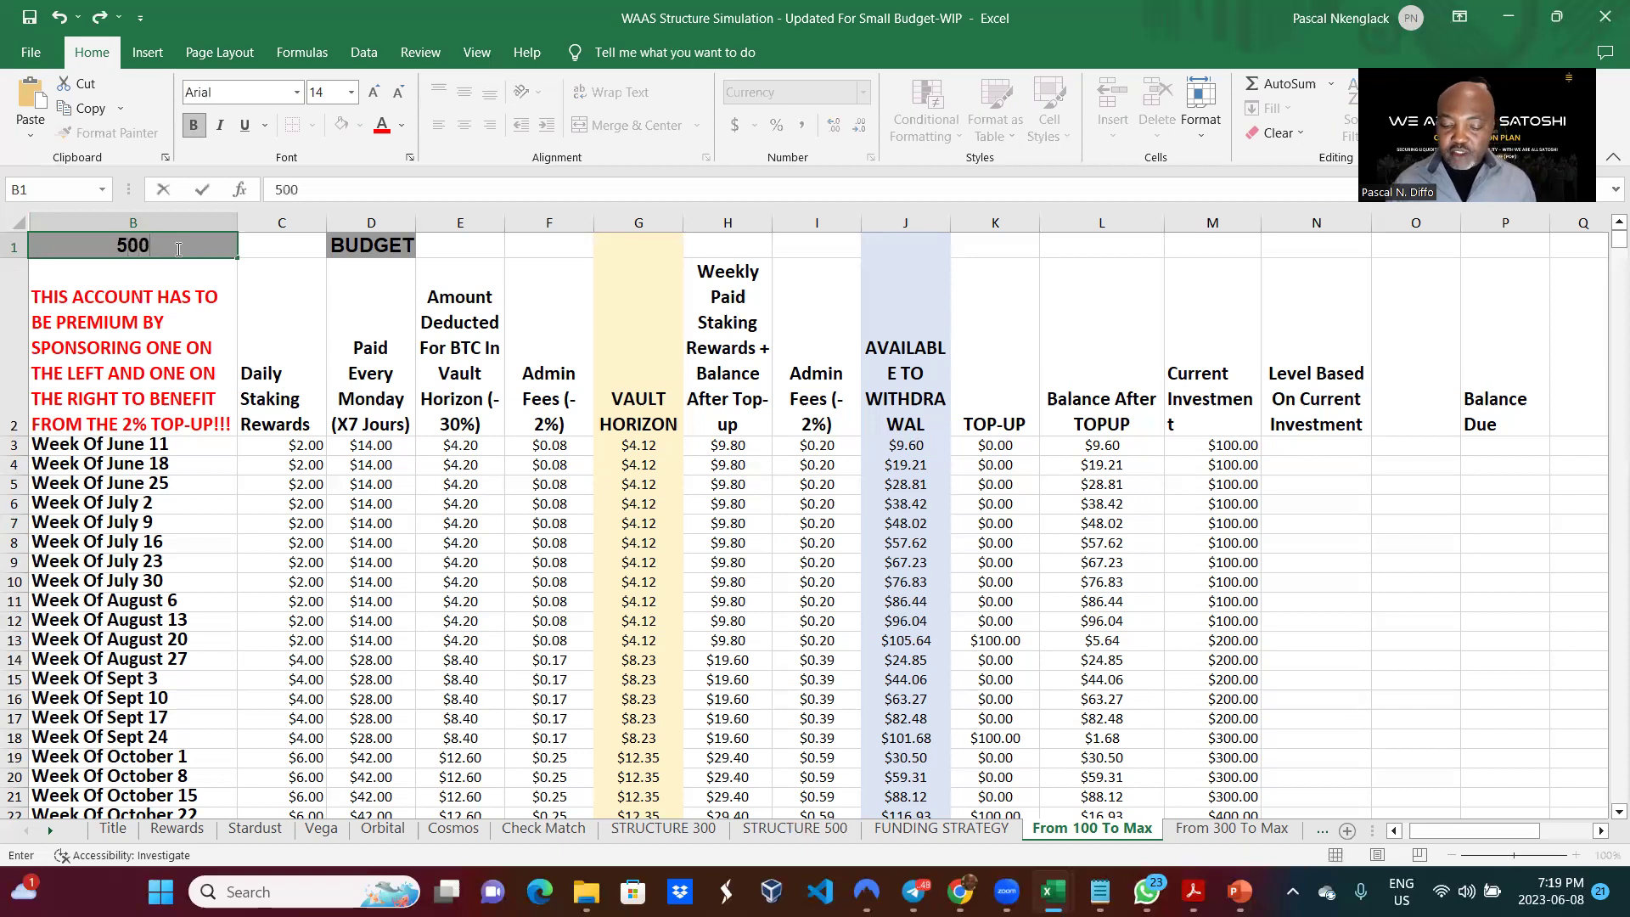
key(Return)
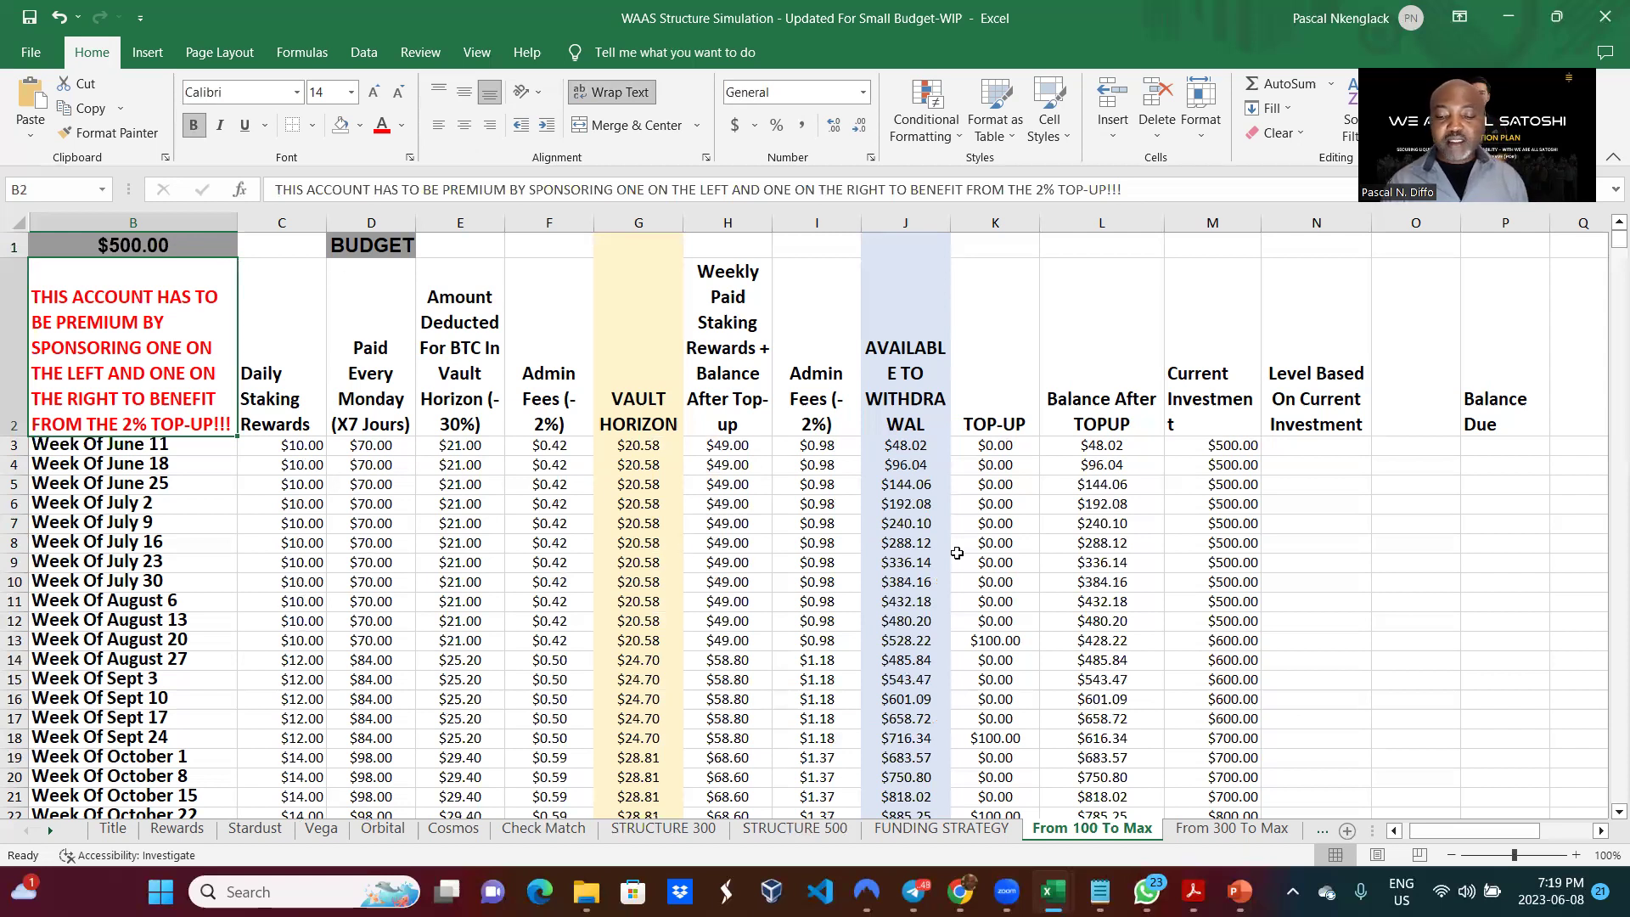
Step: Review the weekly projection as far as the GALAXY level, and set the budget in cell B1 back to 100
scroll(976, 567, down, 5)
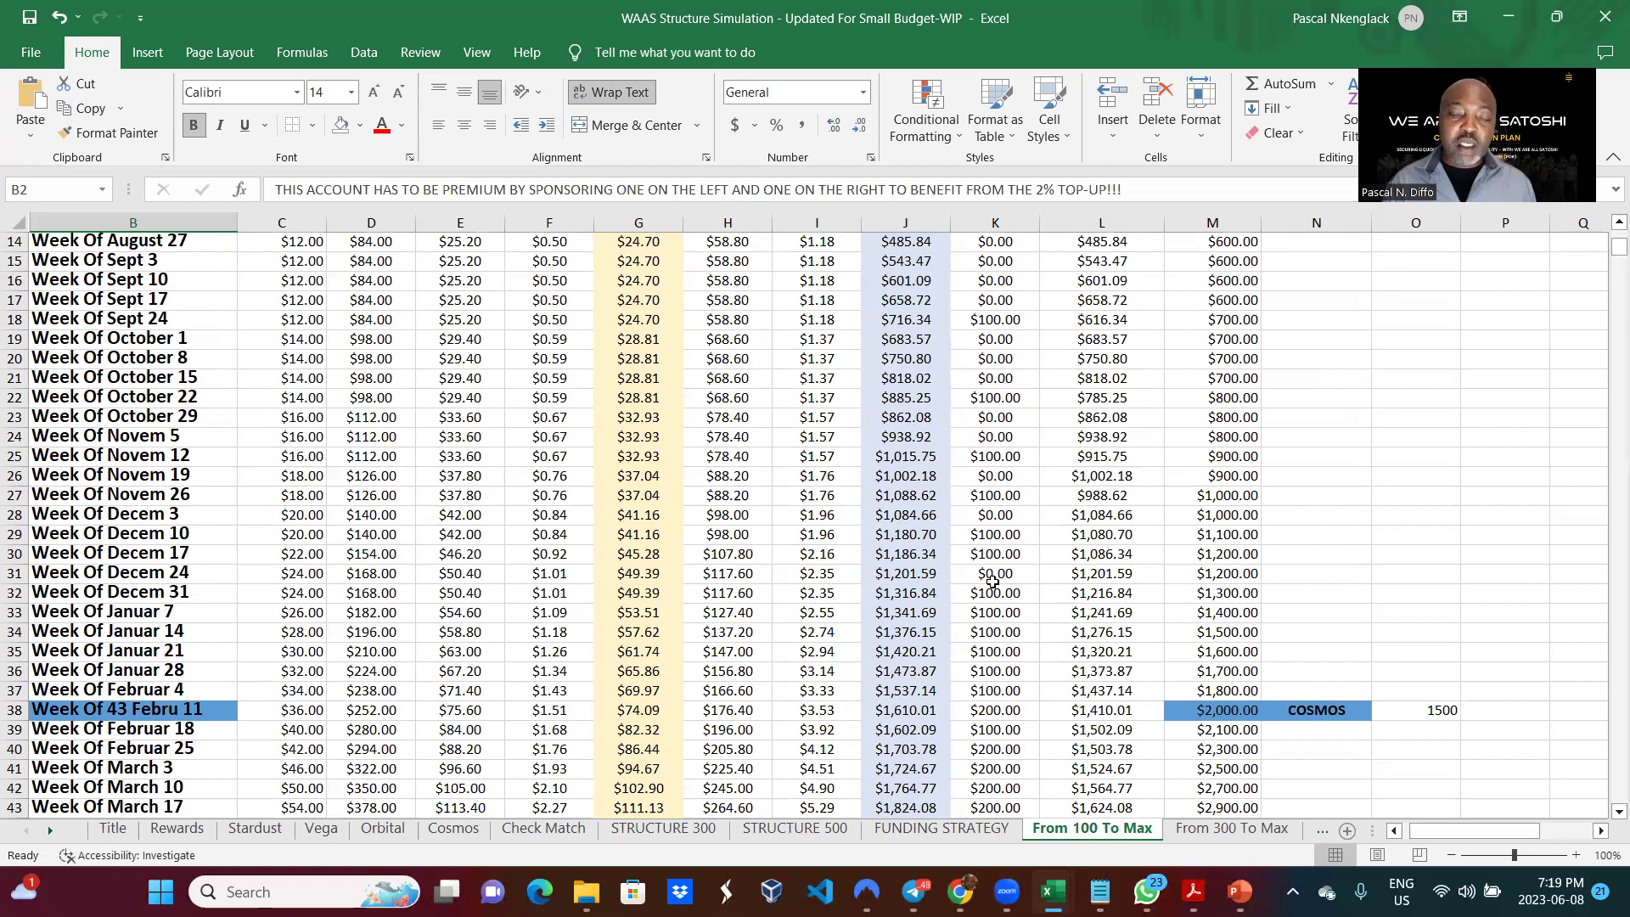
scroll(992, 580, down, 2)
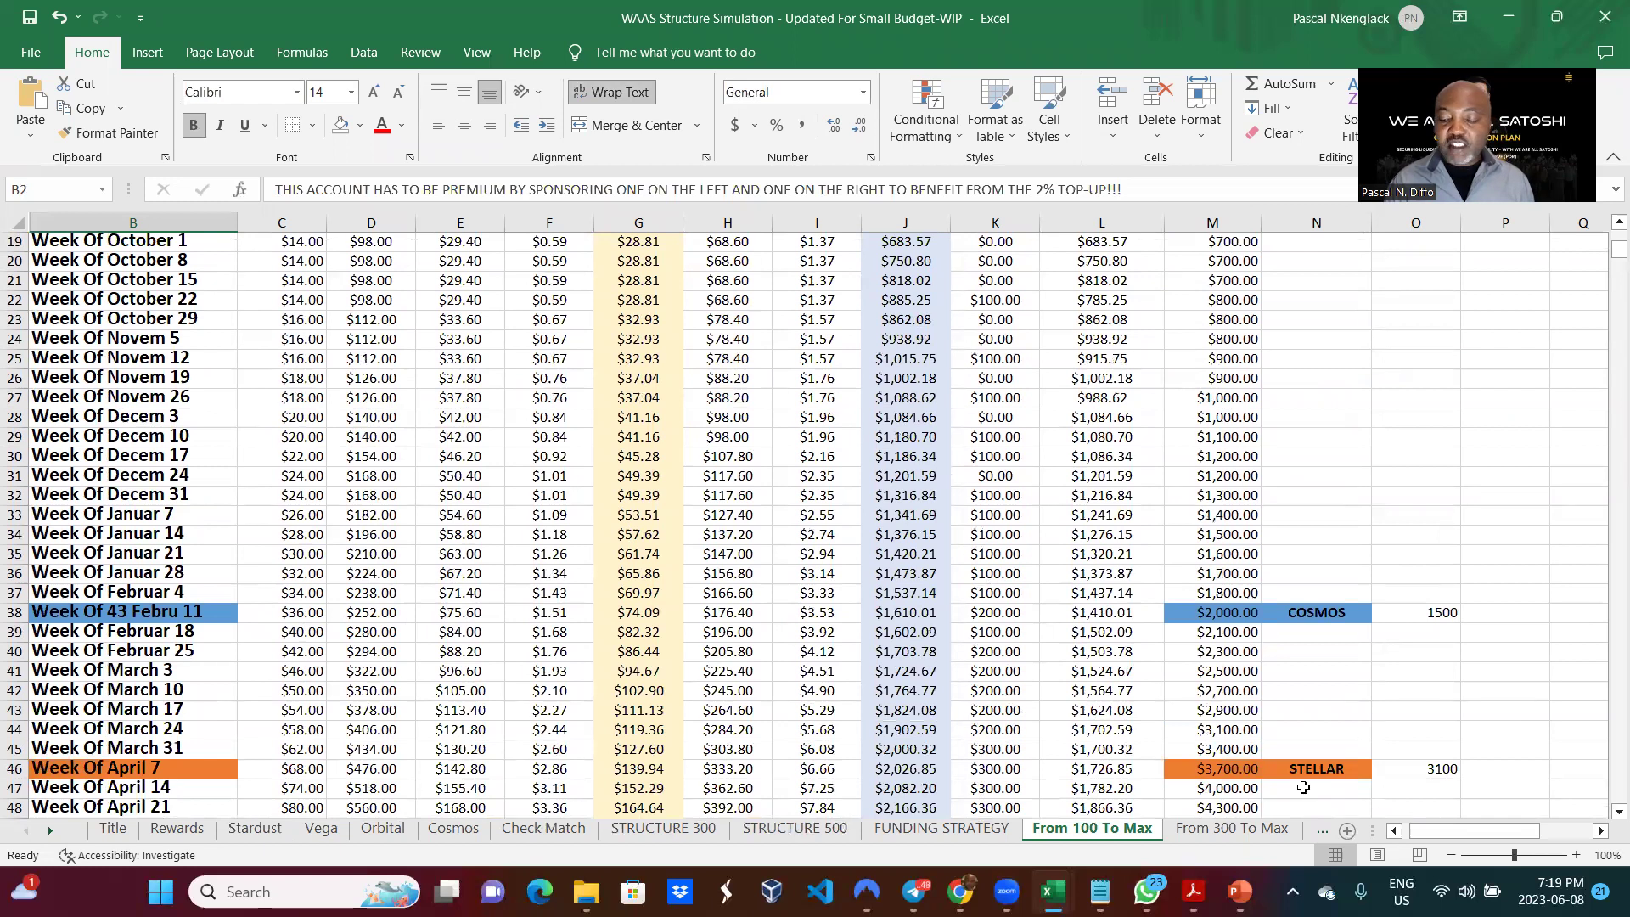
scroll(1303, 779, down, 6)
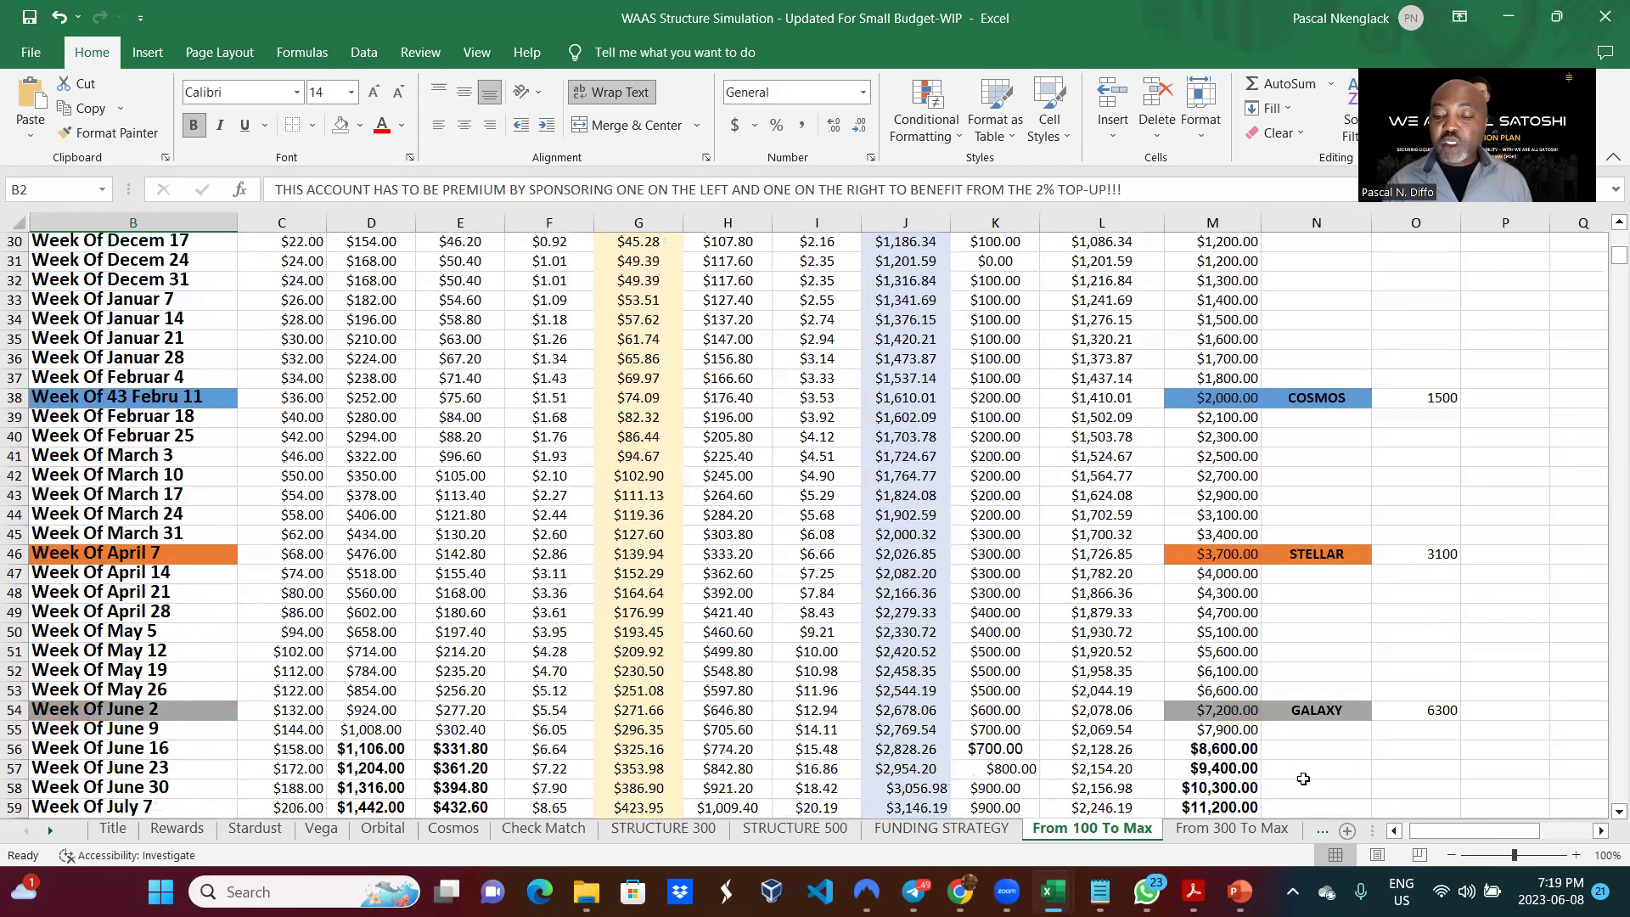
scroll(1303, 778, up, 12)
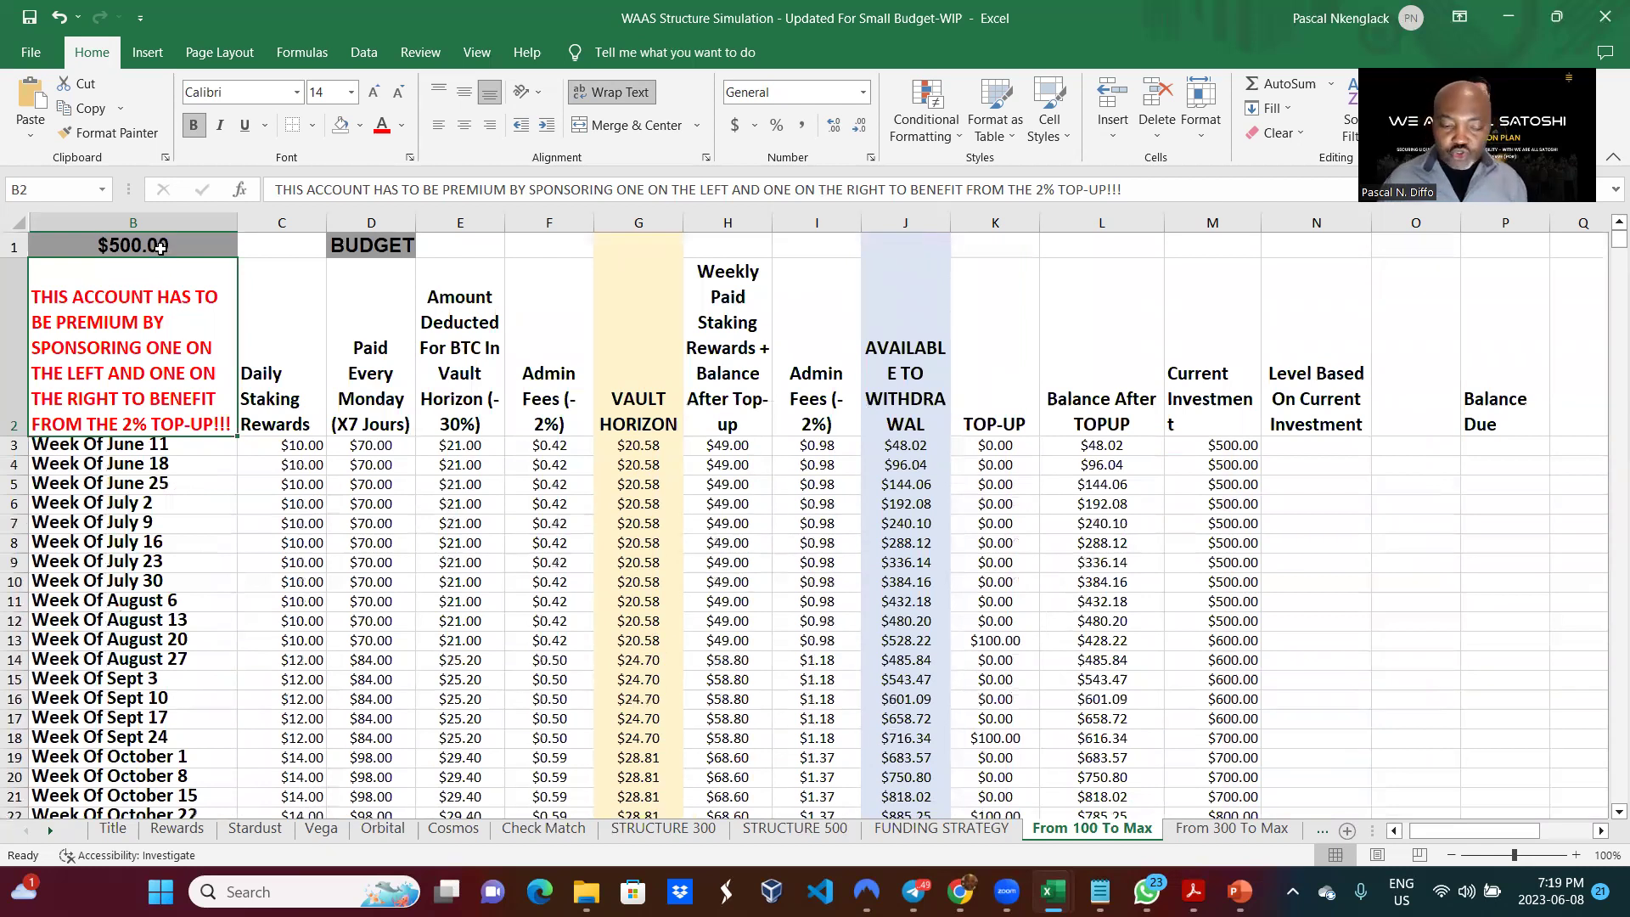
click(160, 245)
double_click(161, 245)
text(100)
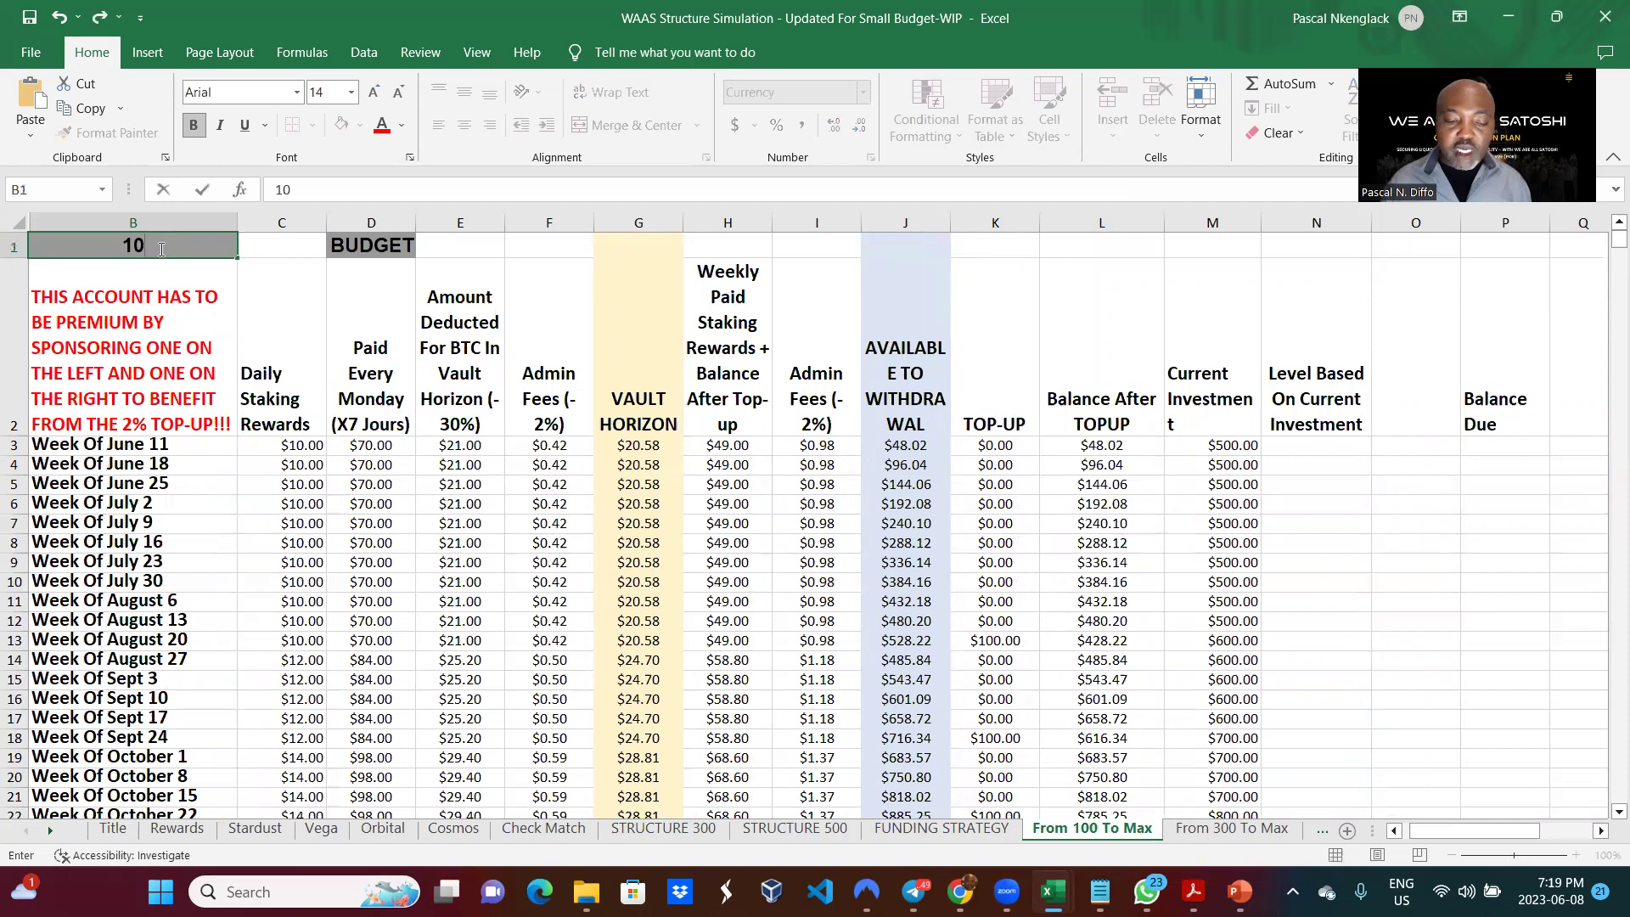
key(Return)
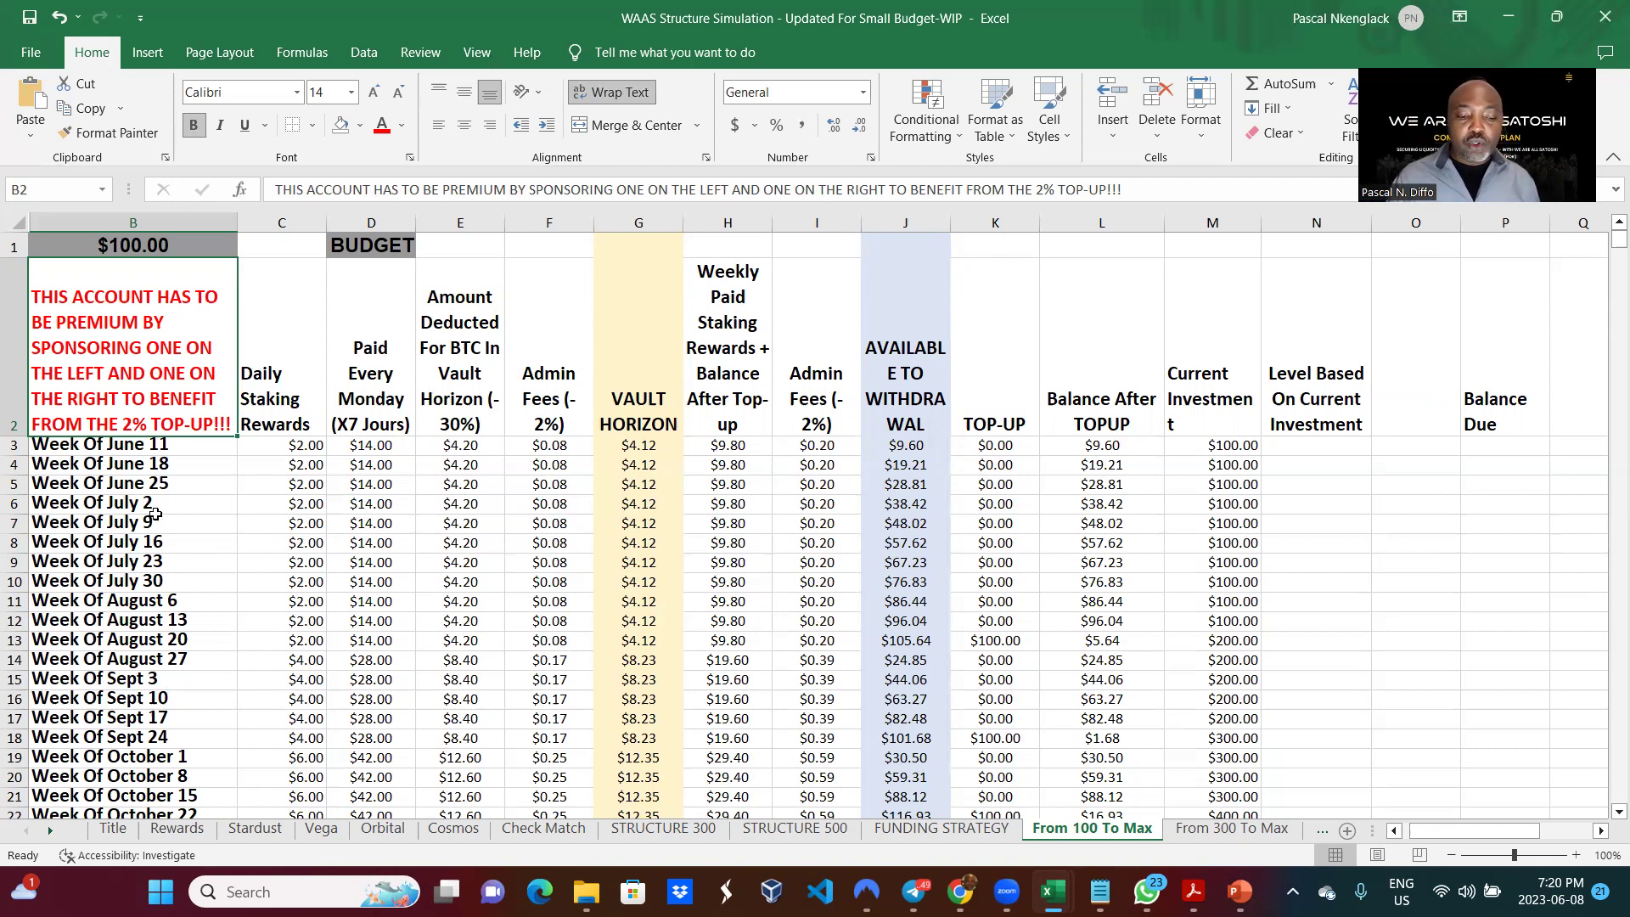
Step: Examine how the week labels, top-ups and current investment progress from the first week to the COSMOS level for this budget
click(146, 246)
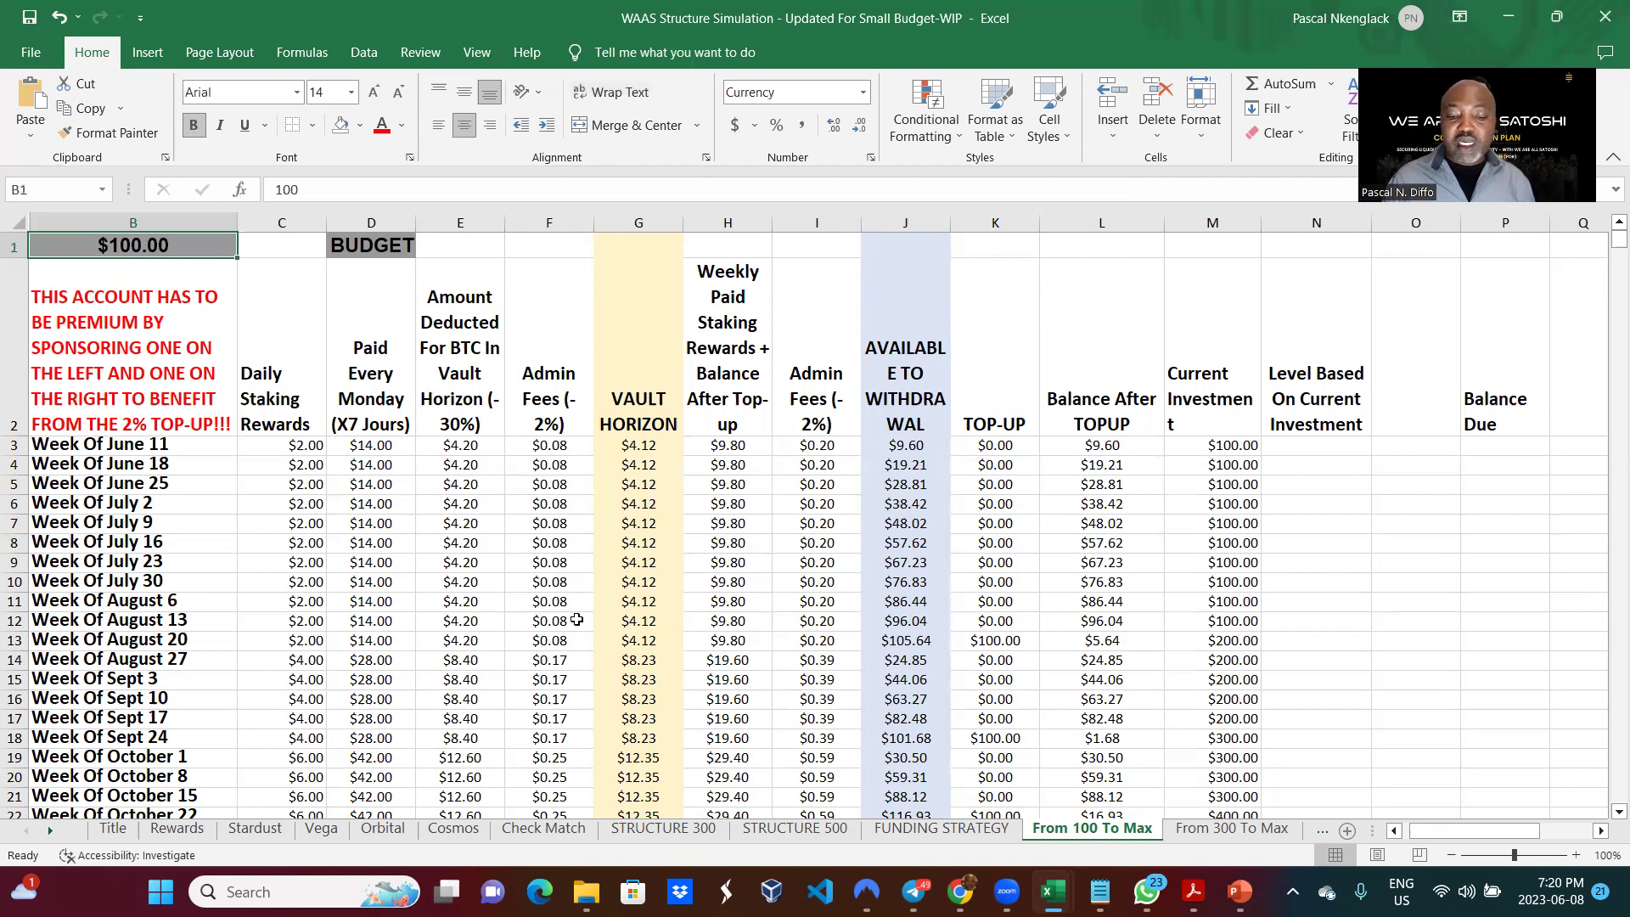
scroll(577, 619, down, 5)
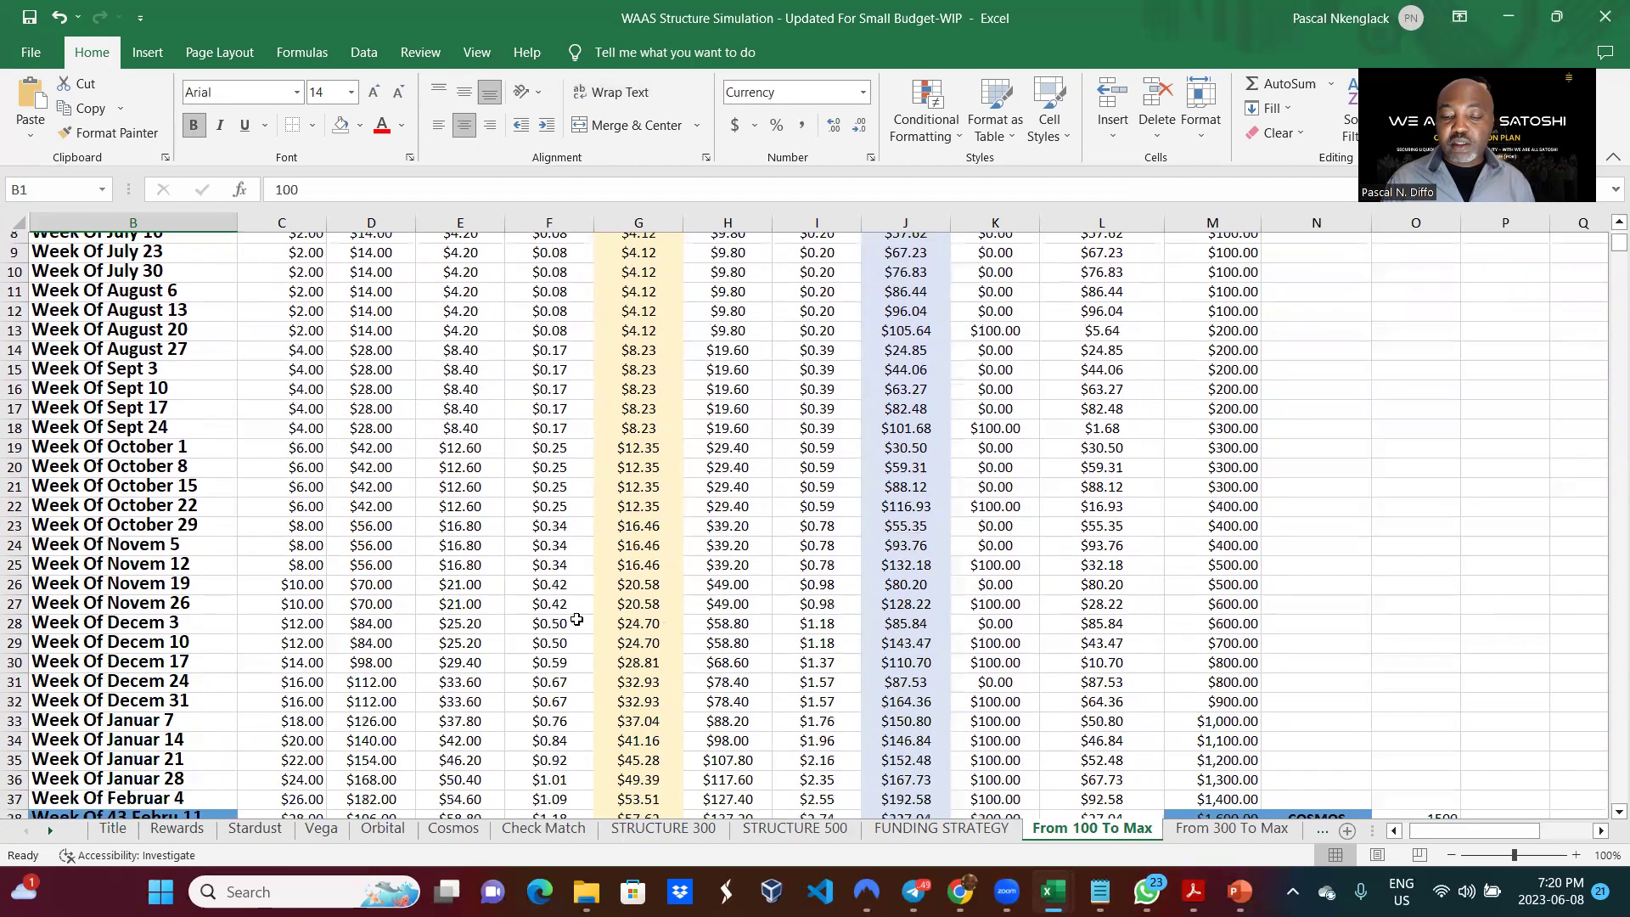
scroll(576, 620, up, 3)
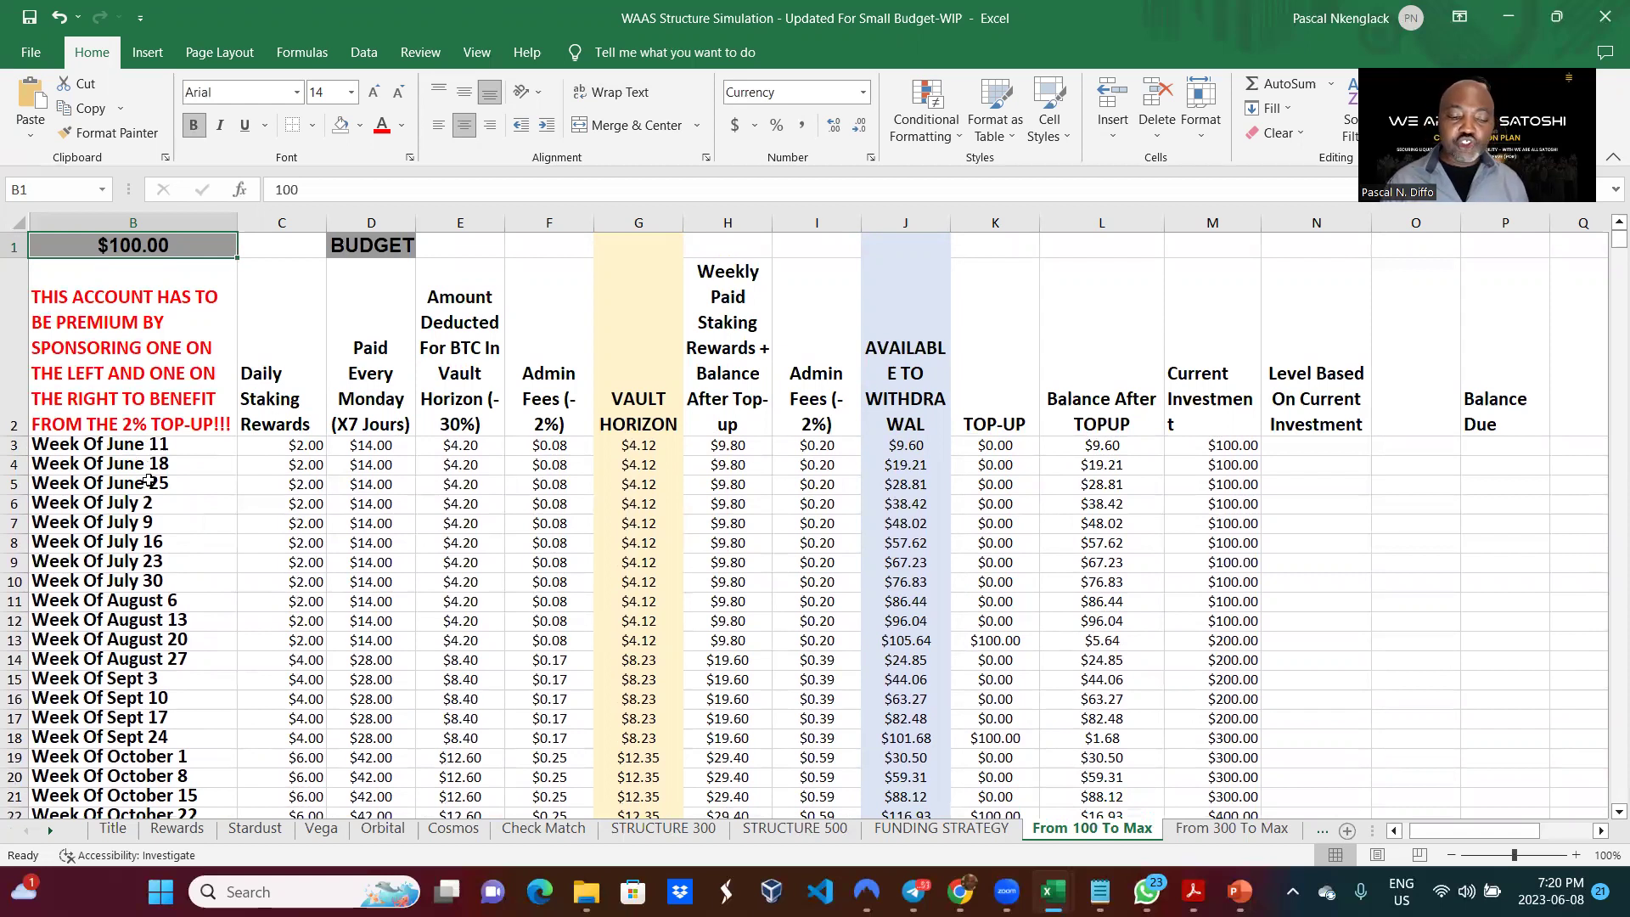
scroll(151, 473, down, 1)
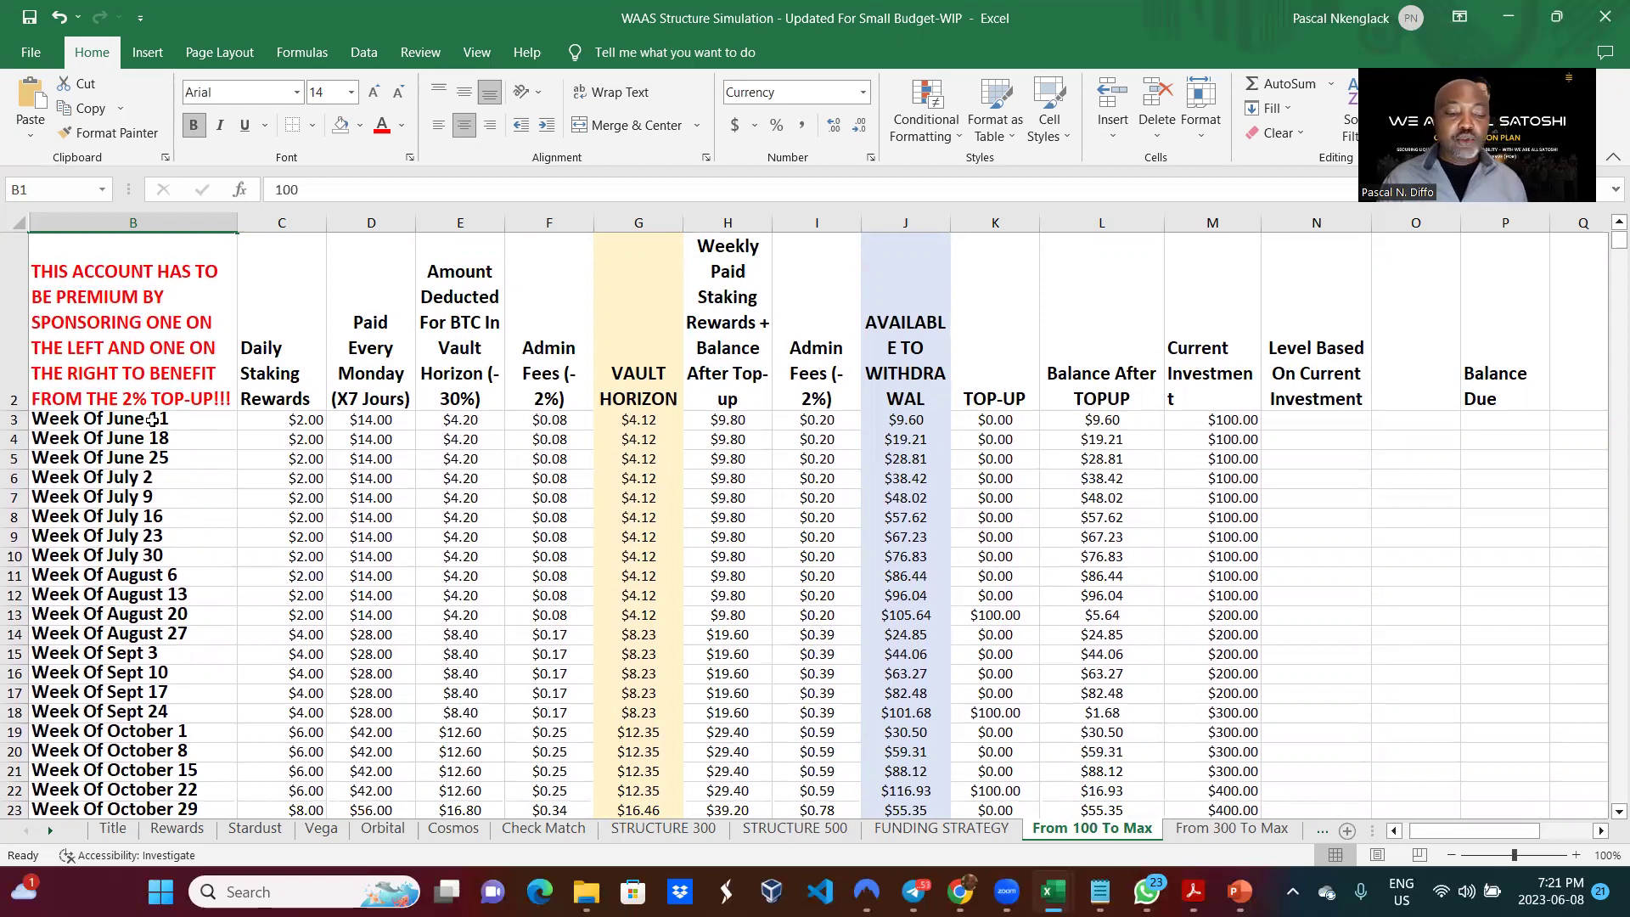
scroll(152, 419, down, 3)
scroll(152, 418, down, 2)
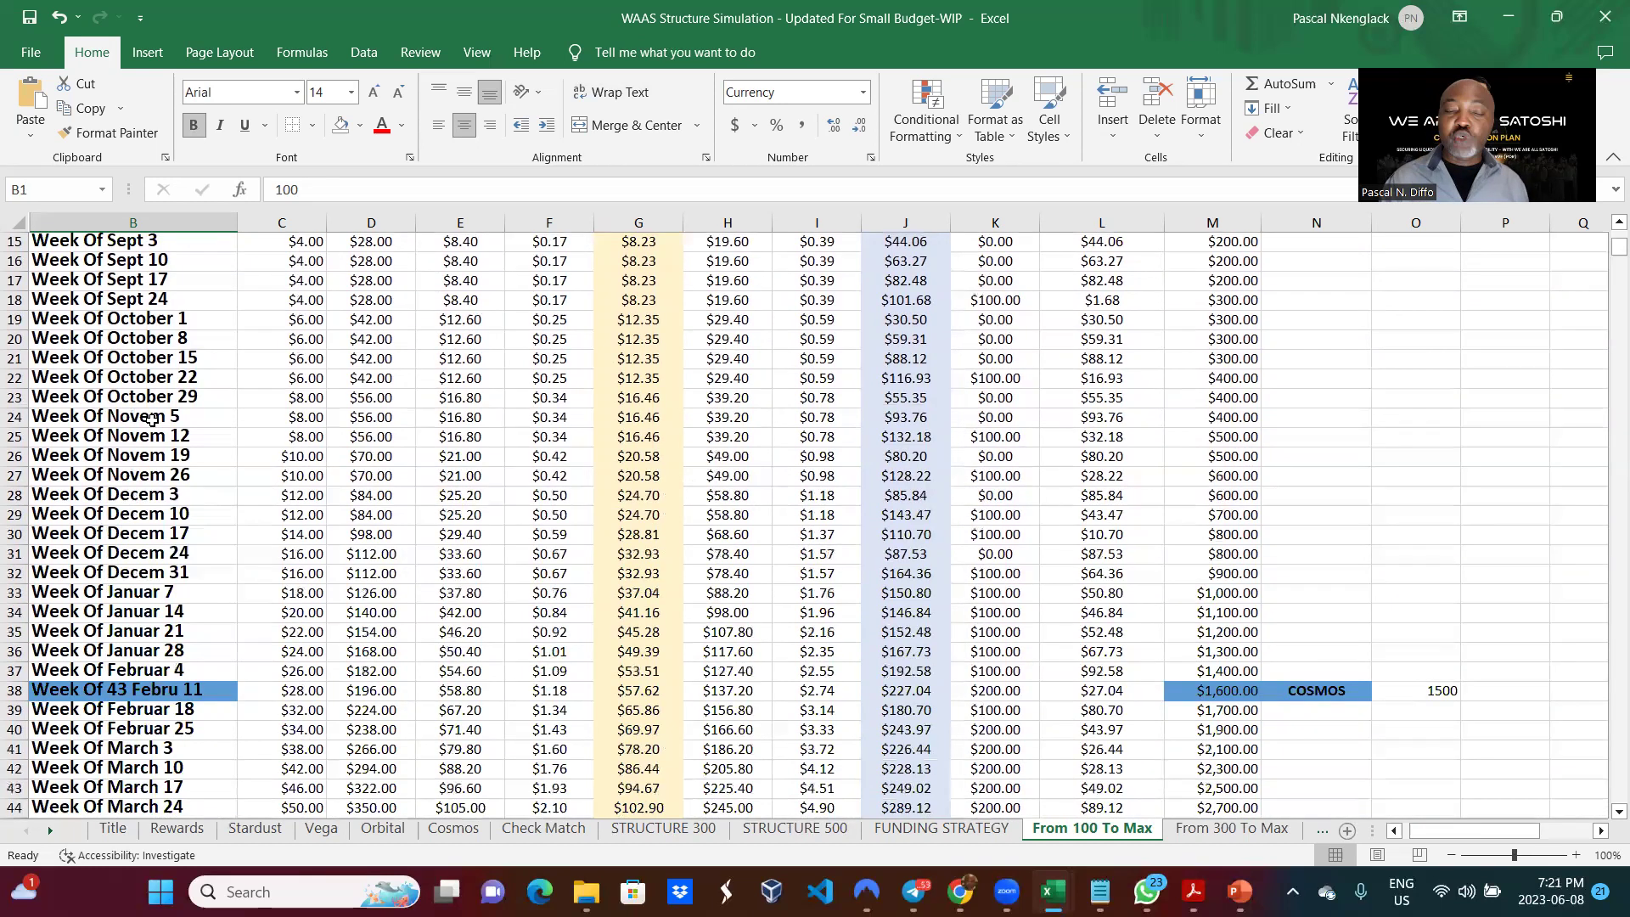
scroll(152, 419, up, 4)
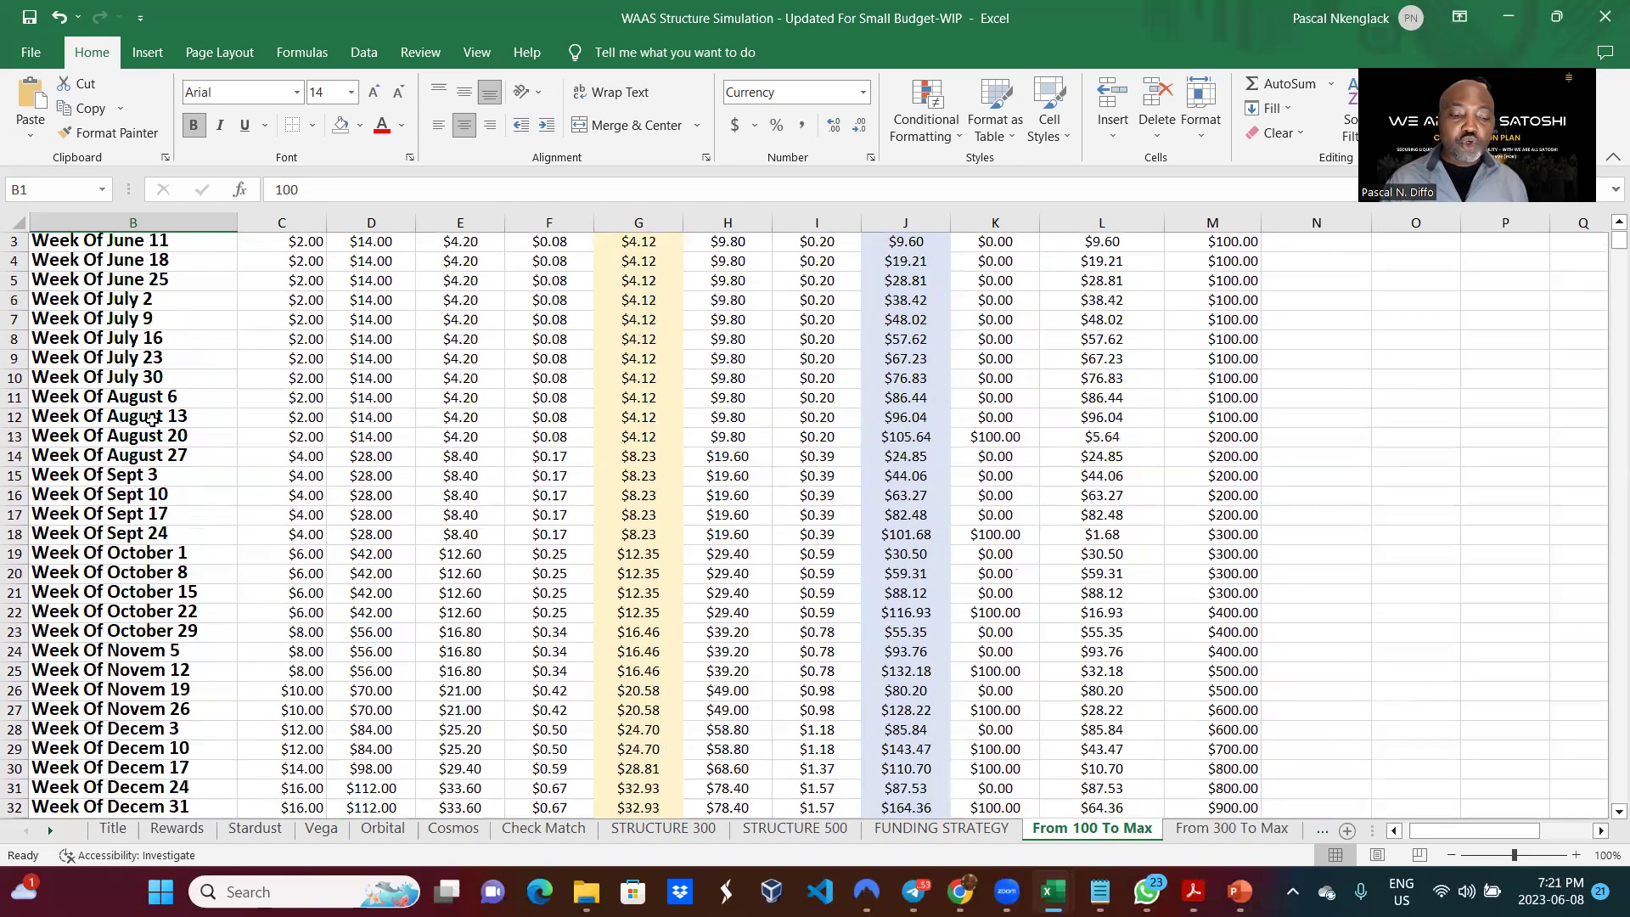
Step: Copy the week labels from Week Of June 25 through Week Of Sept 22 2024 and paste them starting at cell B3
click(147, 277)
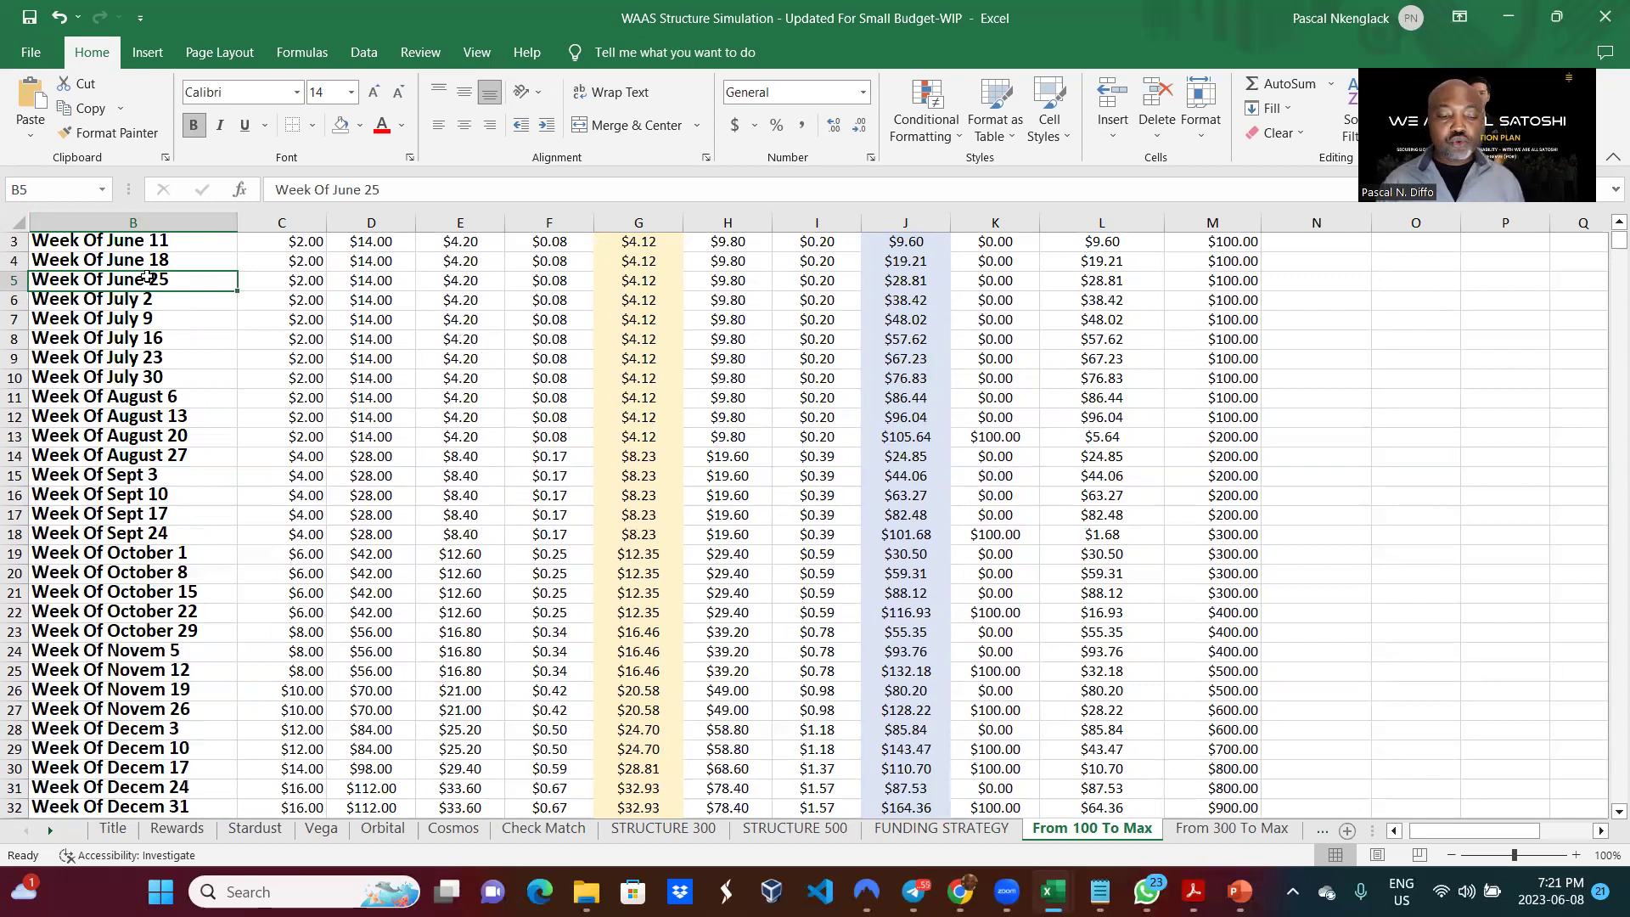
drag(148, 277, 144, 732)
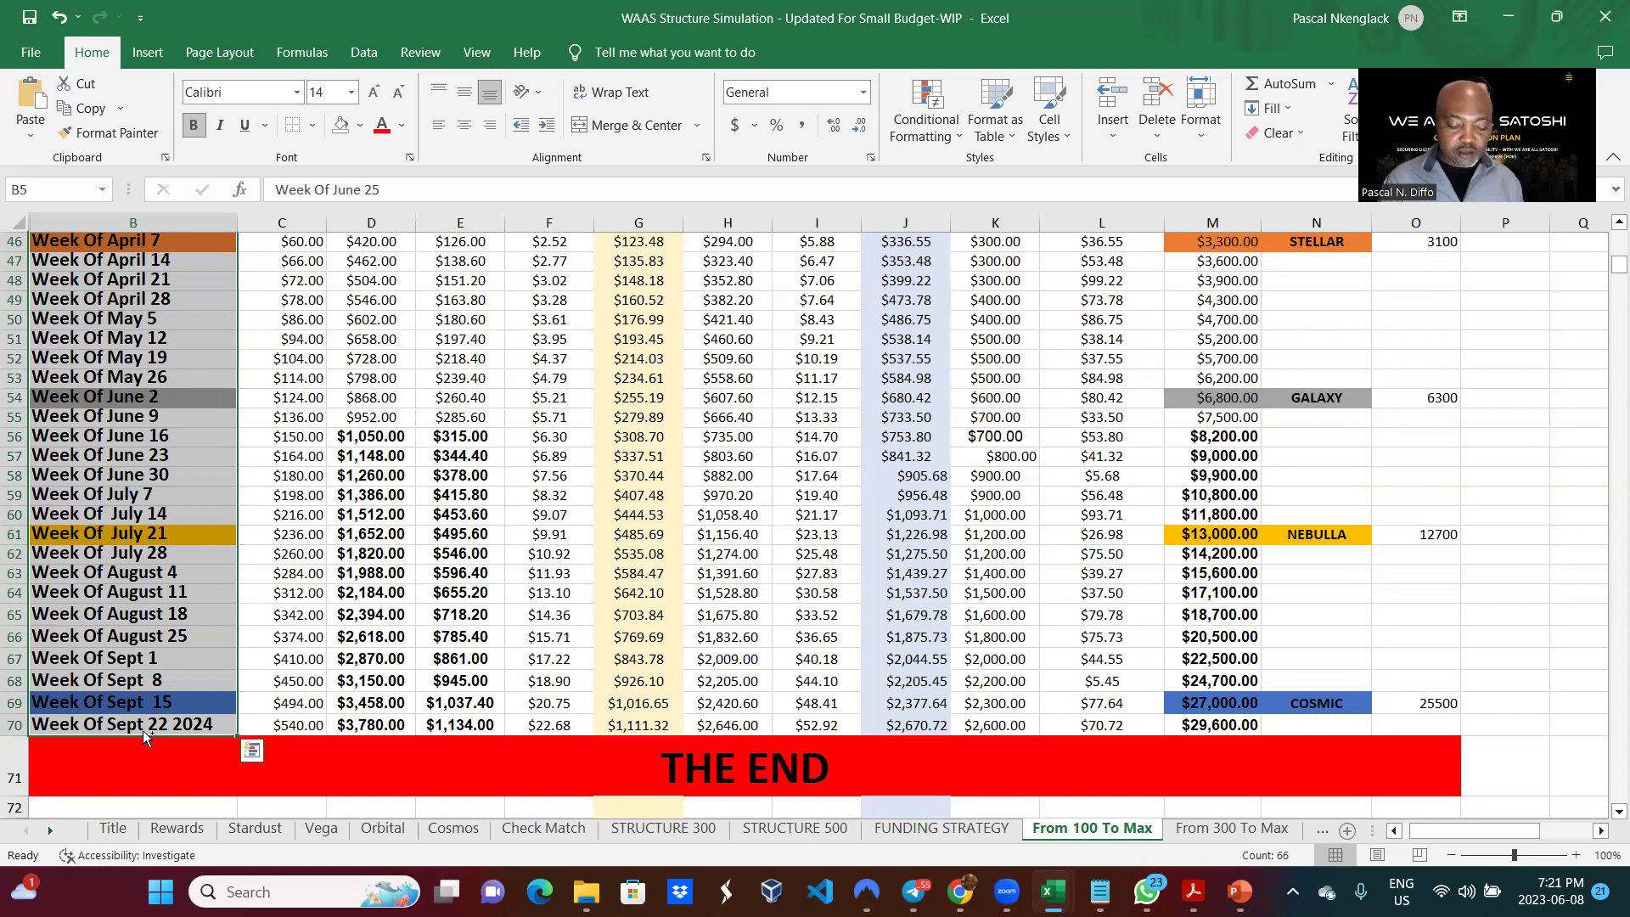
key(ctrl+c)
scroll(145, 735, up, 1)
scroll(144, 735, up, 8)
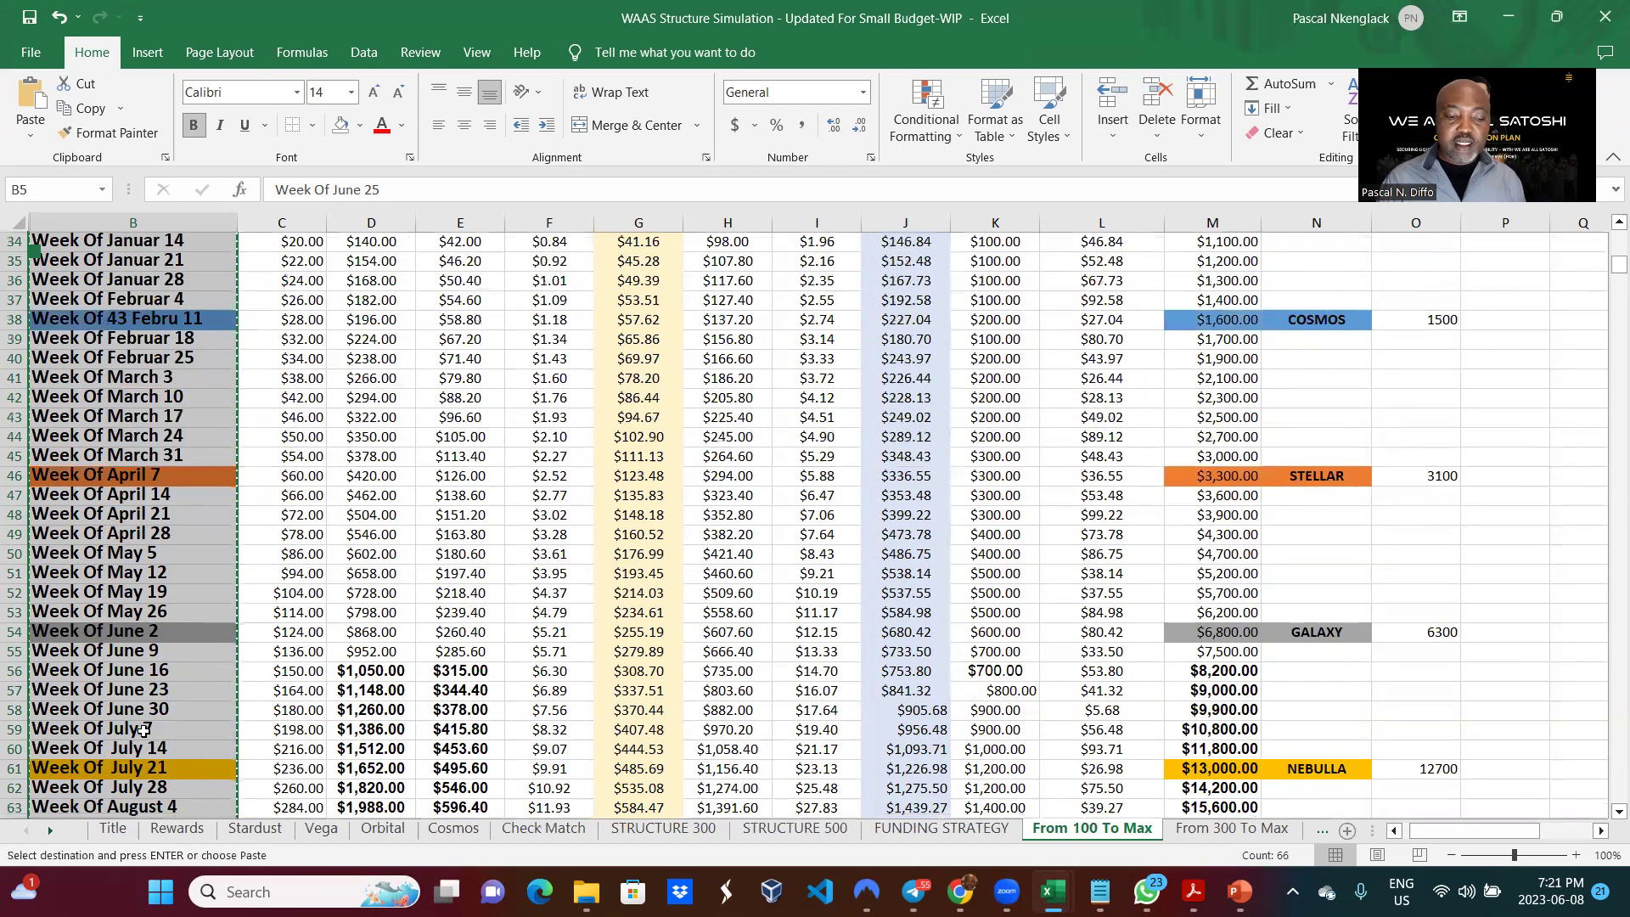
scroll(144, 731, up, 7)
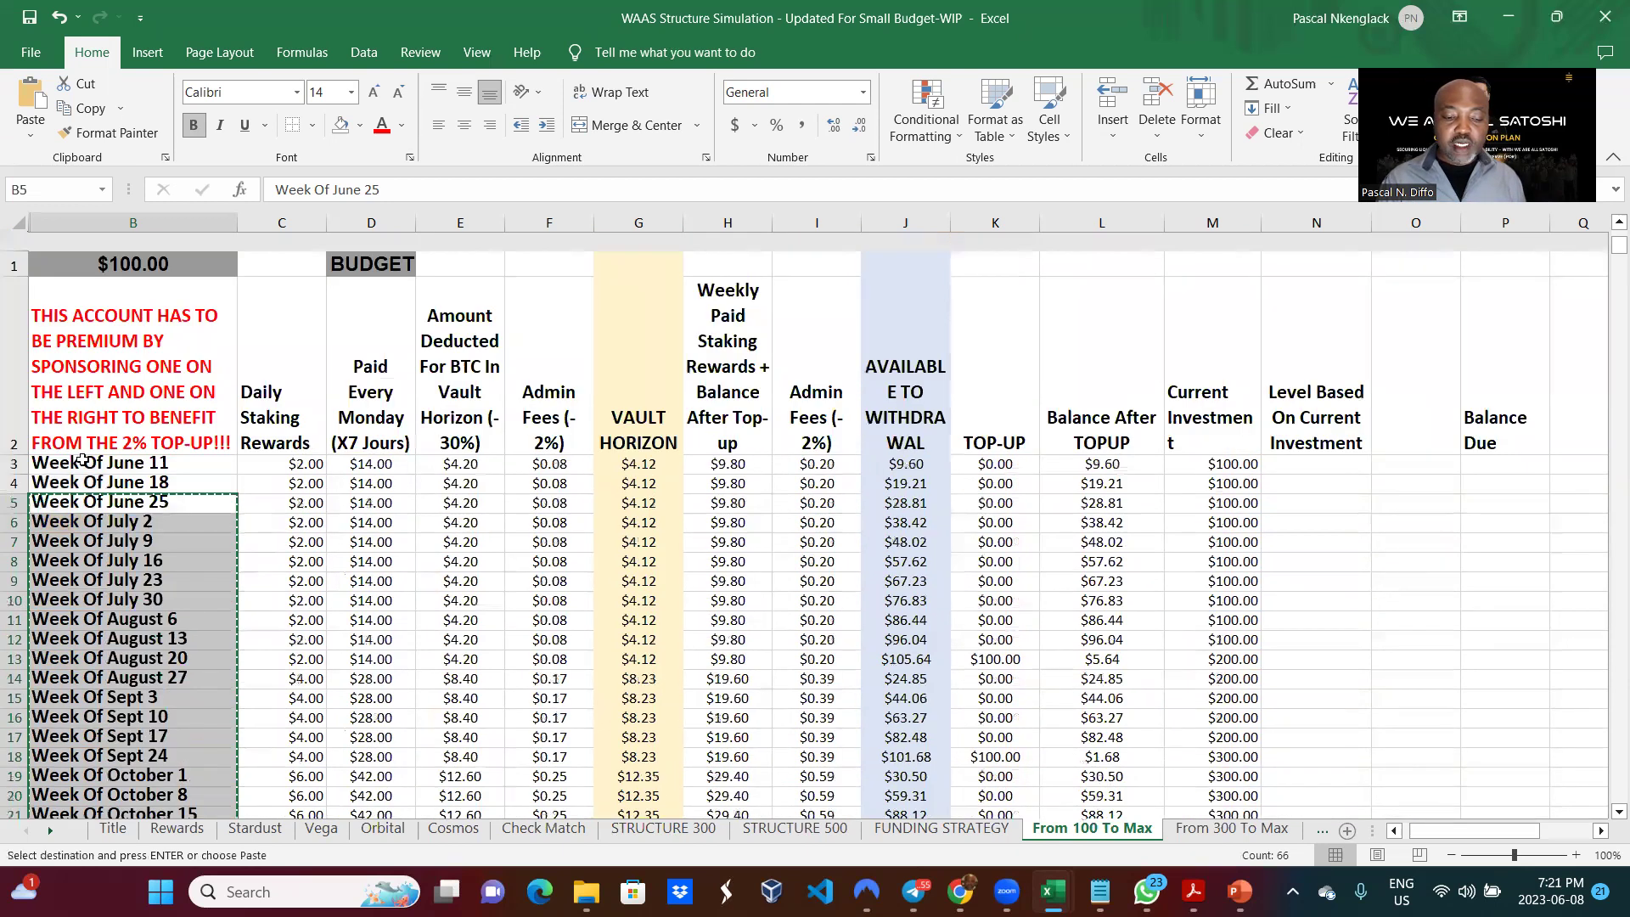
click(124, 444)
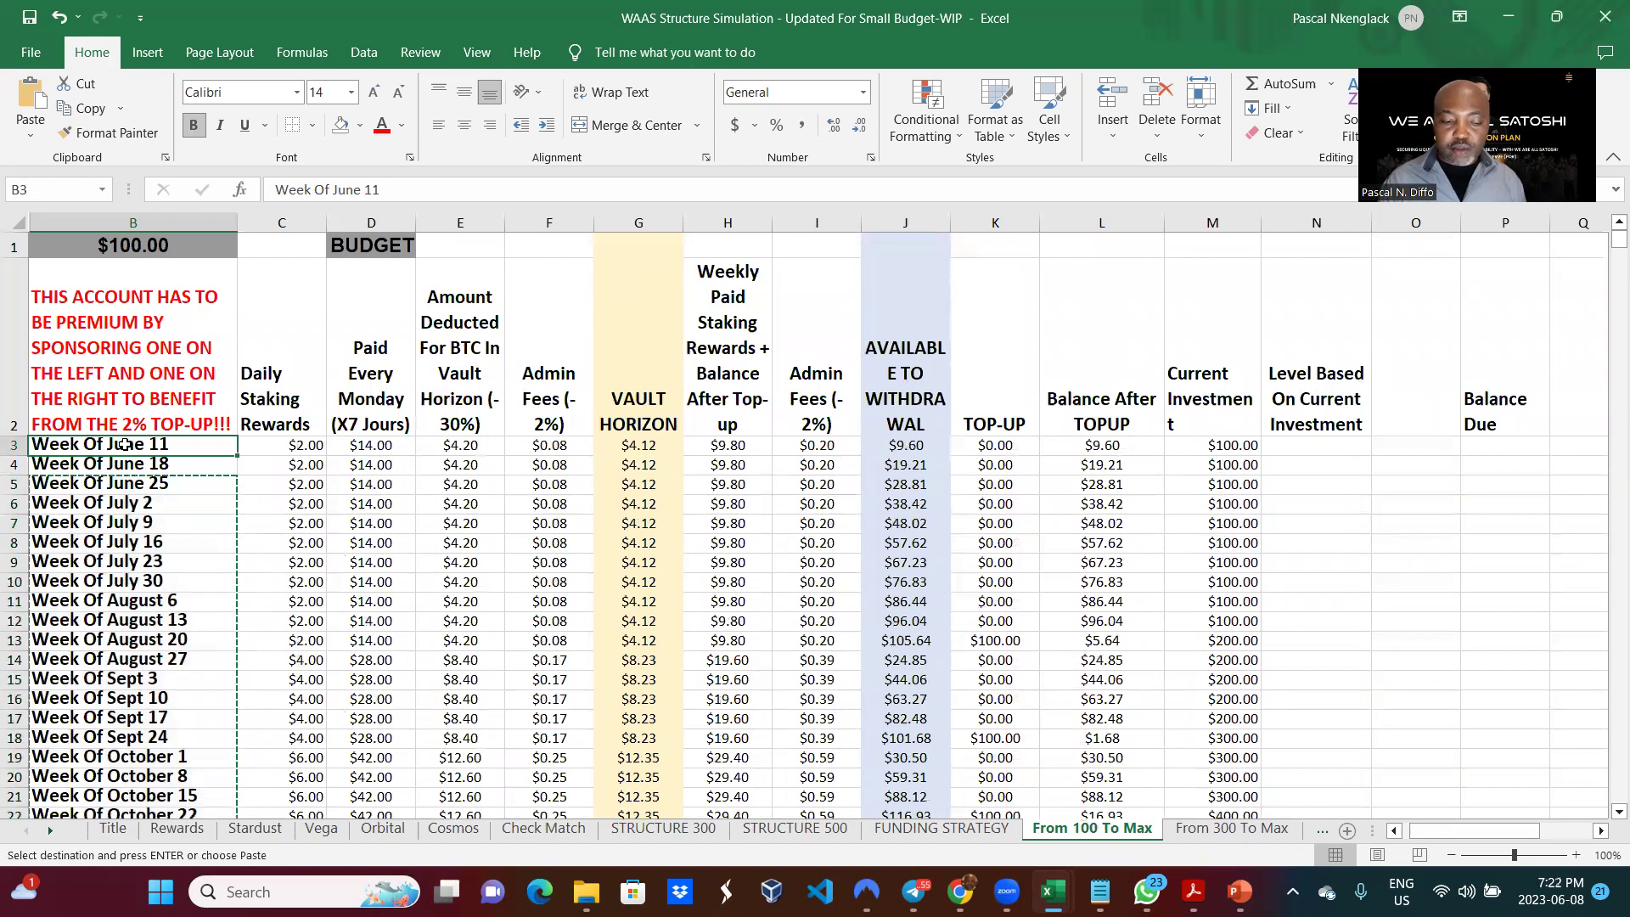
key(Return)
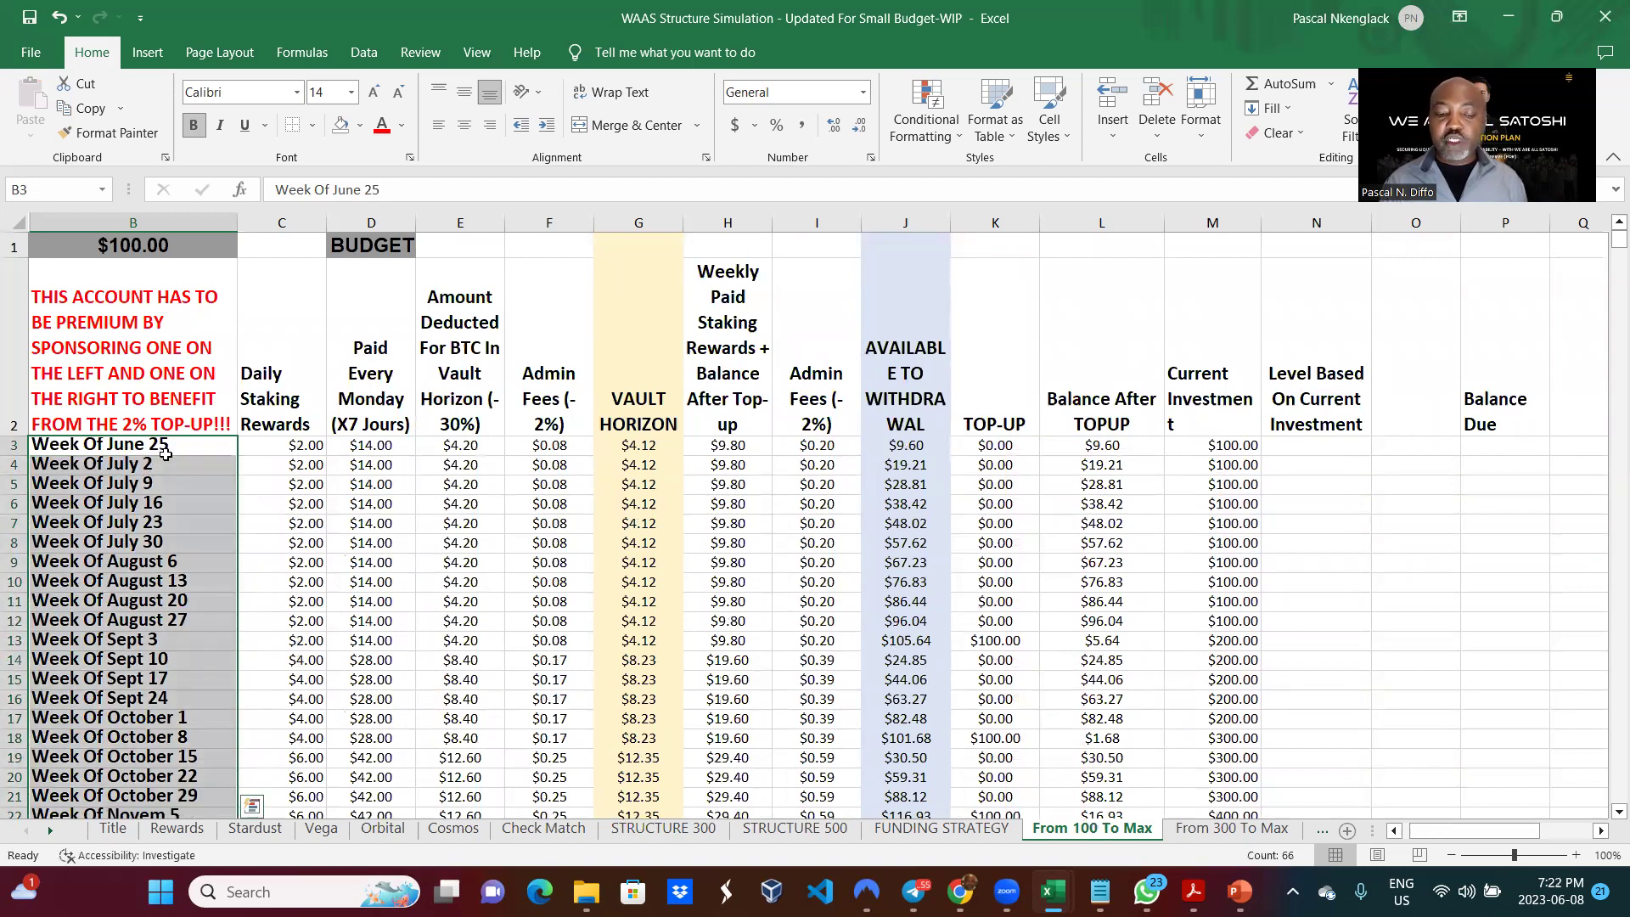
Step: Check the end of the shifted week list, and undo the pasted labels along with the last budget change
scroll(165, 454, down, 14)
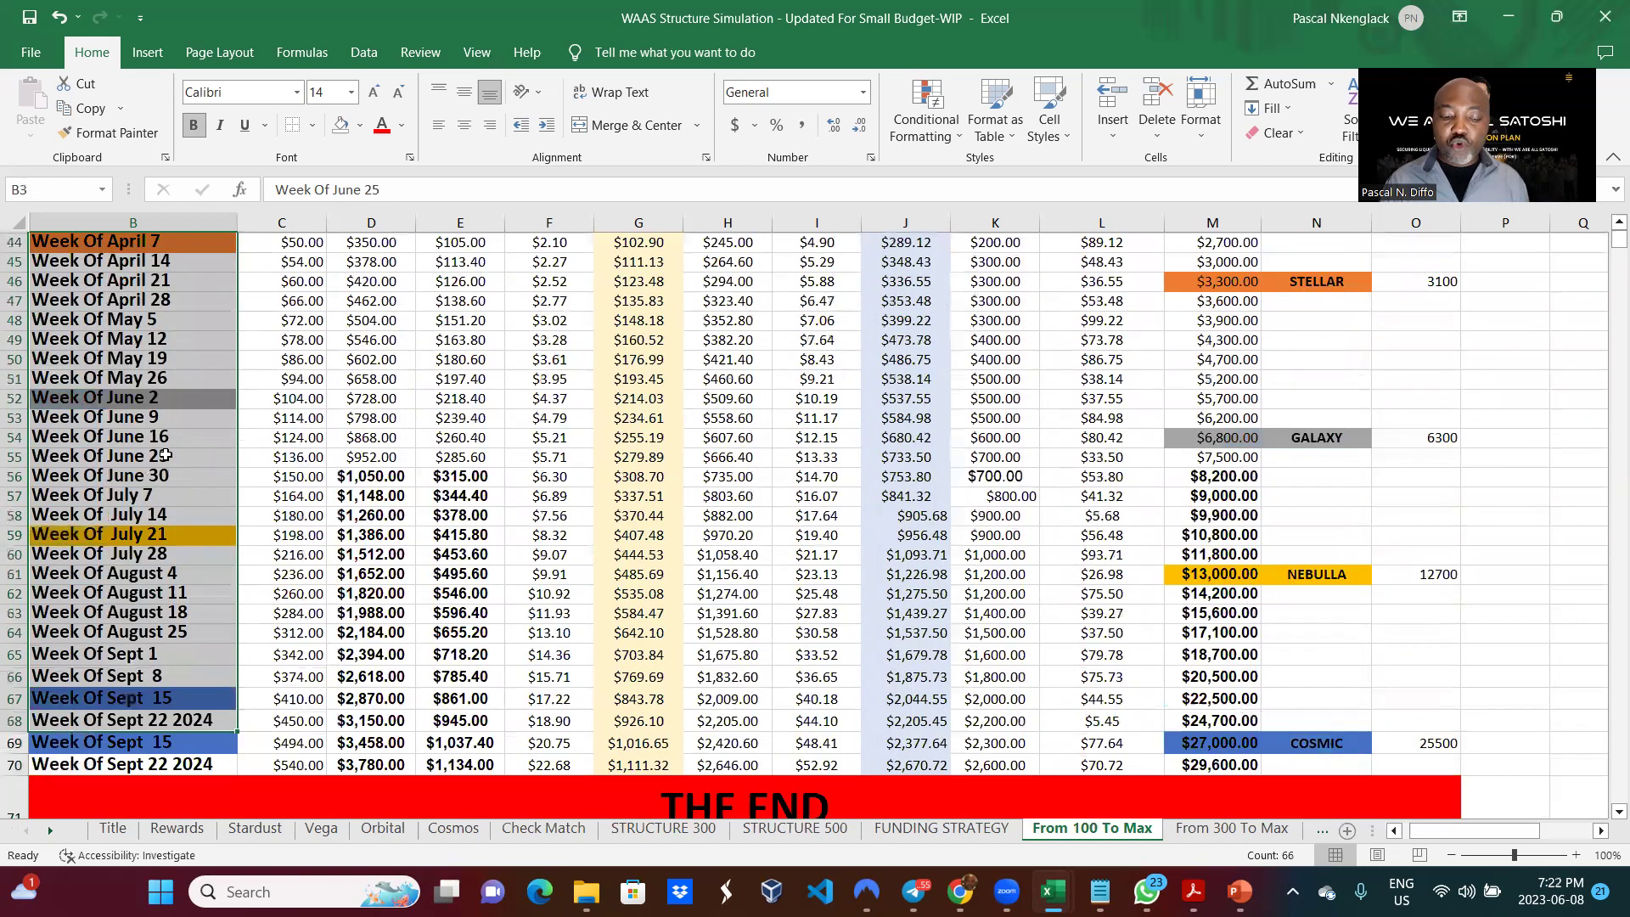
scroll(144, 509, down, 4)
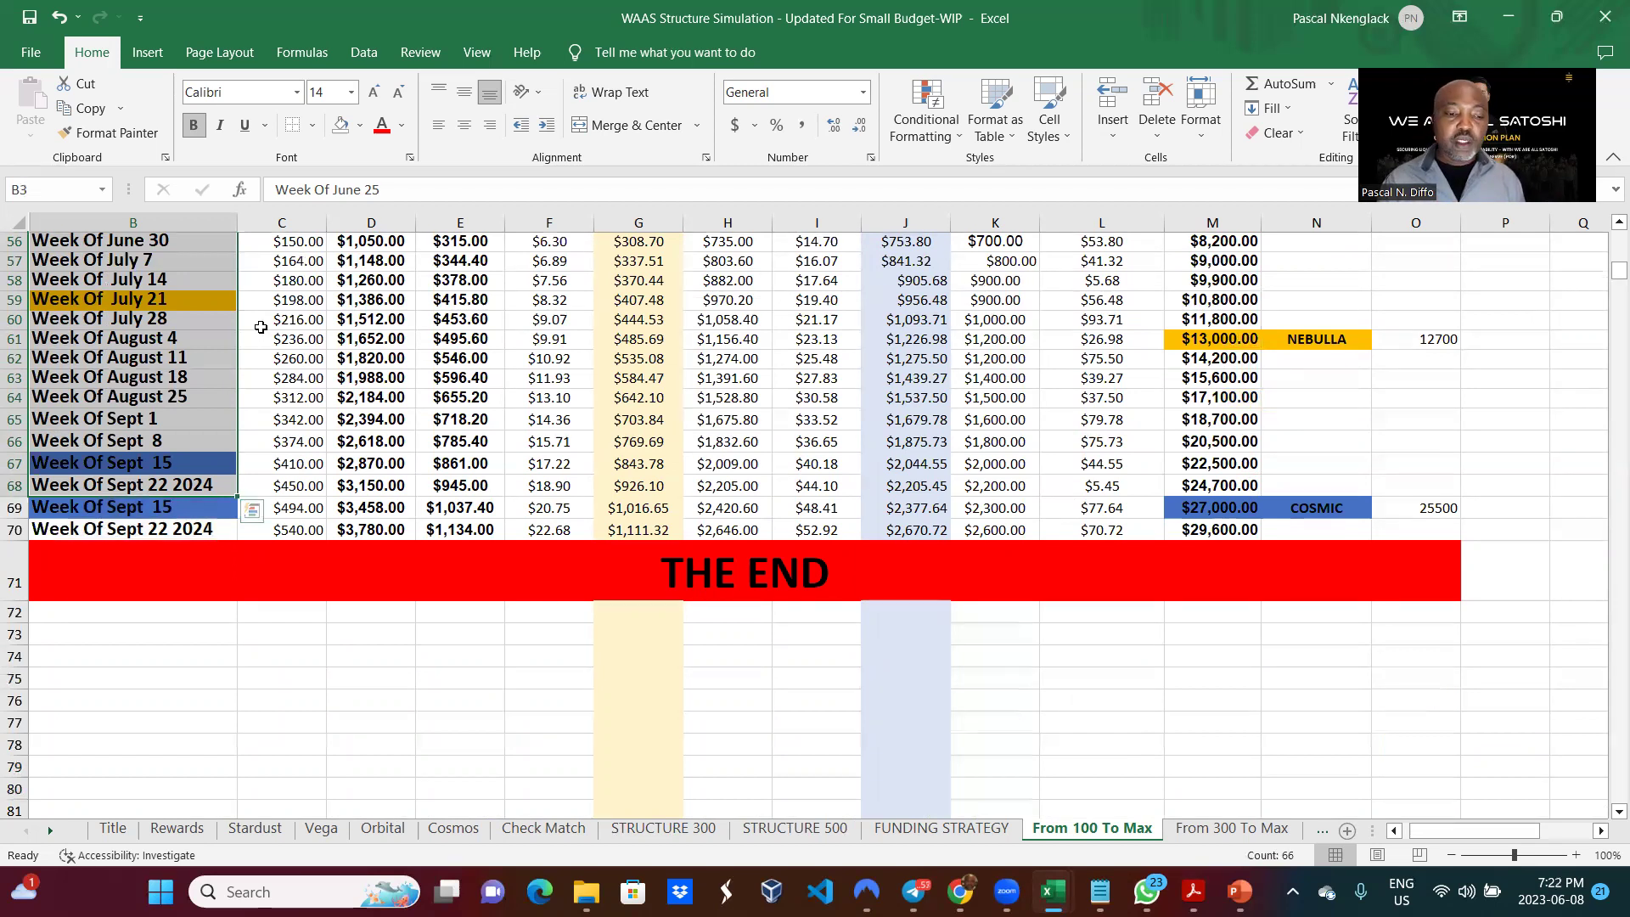
click(60, 19)
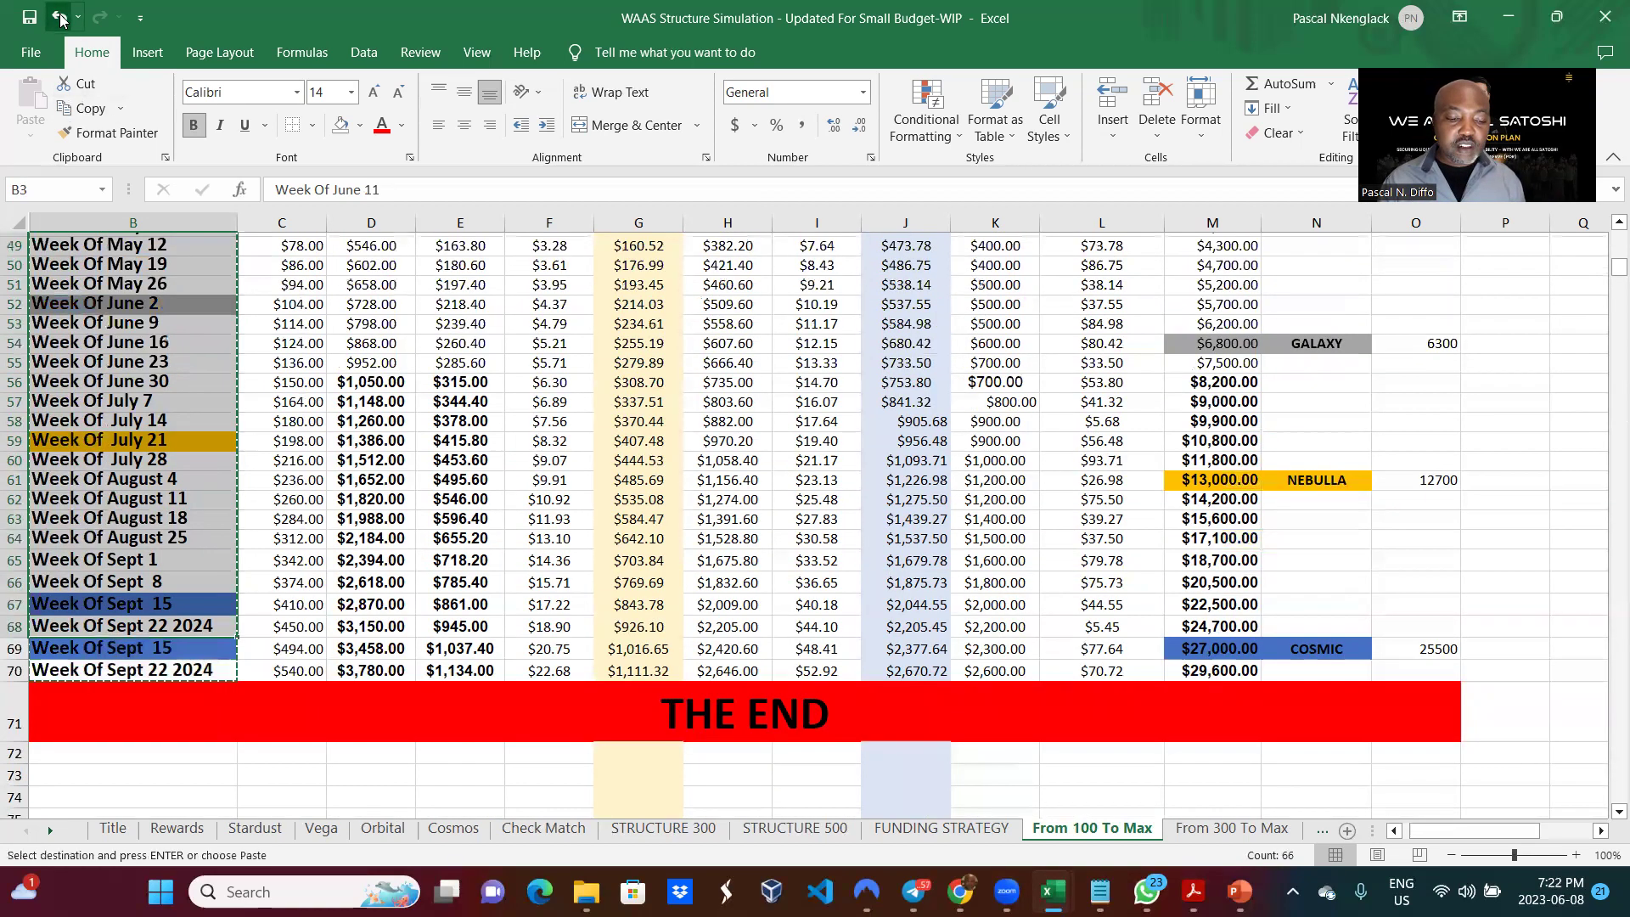
click(60, 19)
click(59, 19)
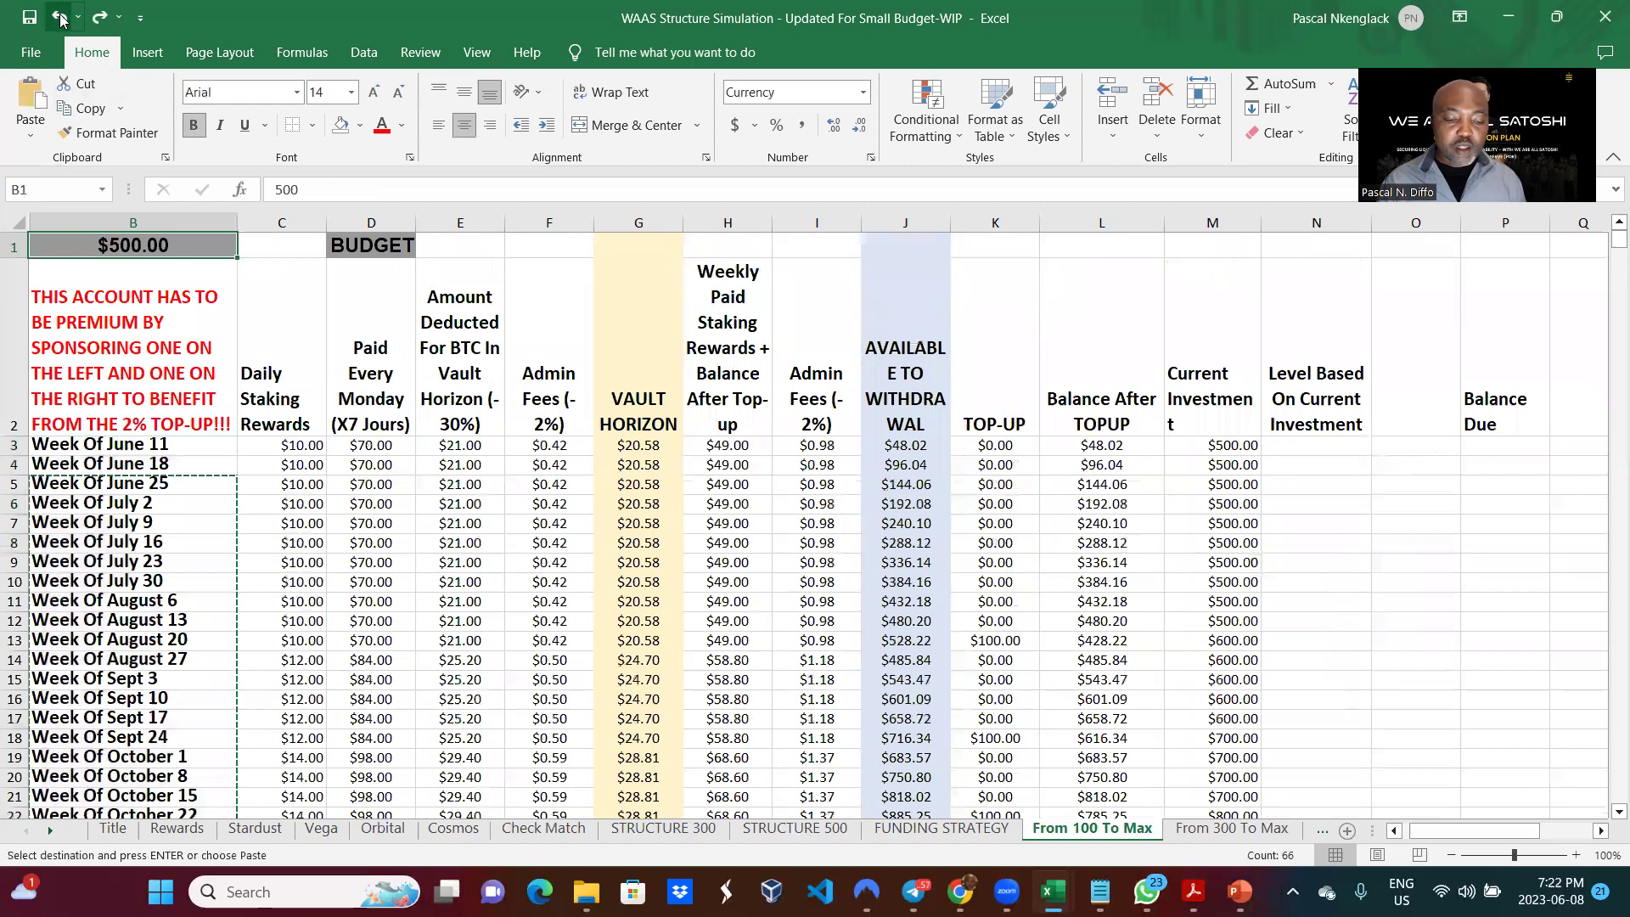
Step: Enter 100 as the budget in cell B1
click(60, 19)
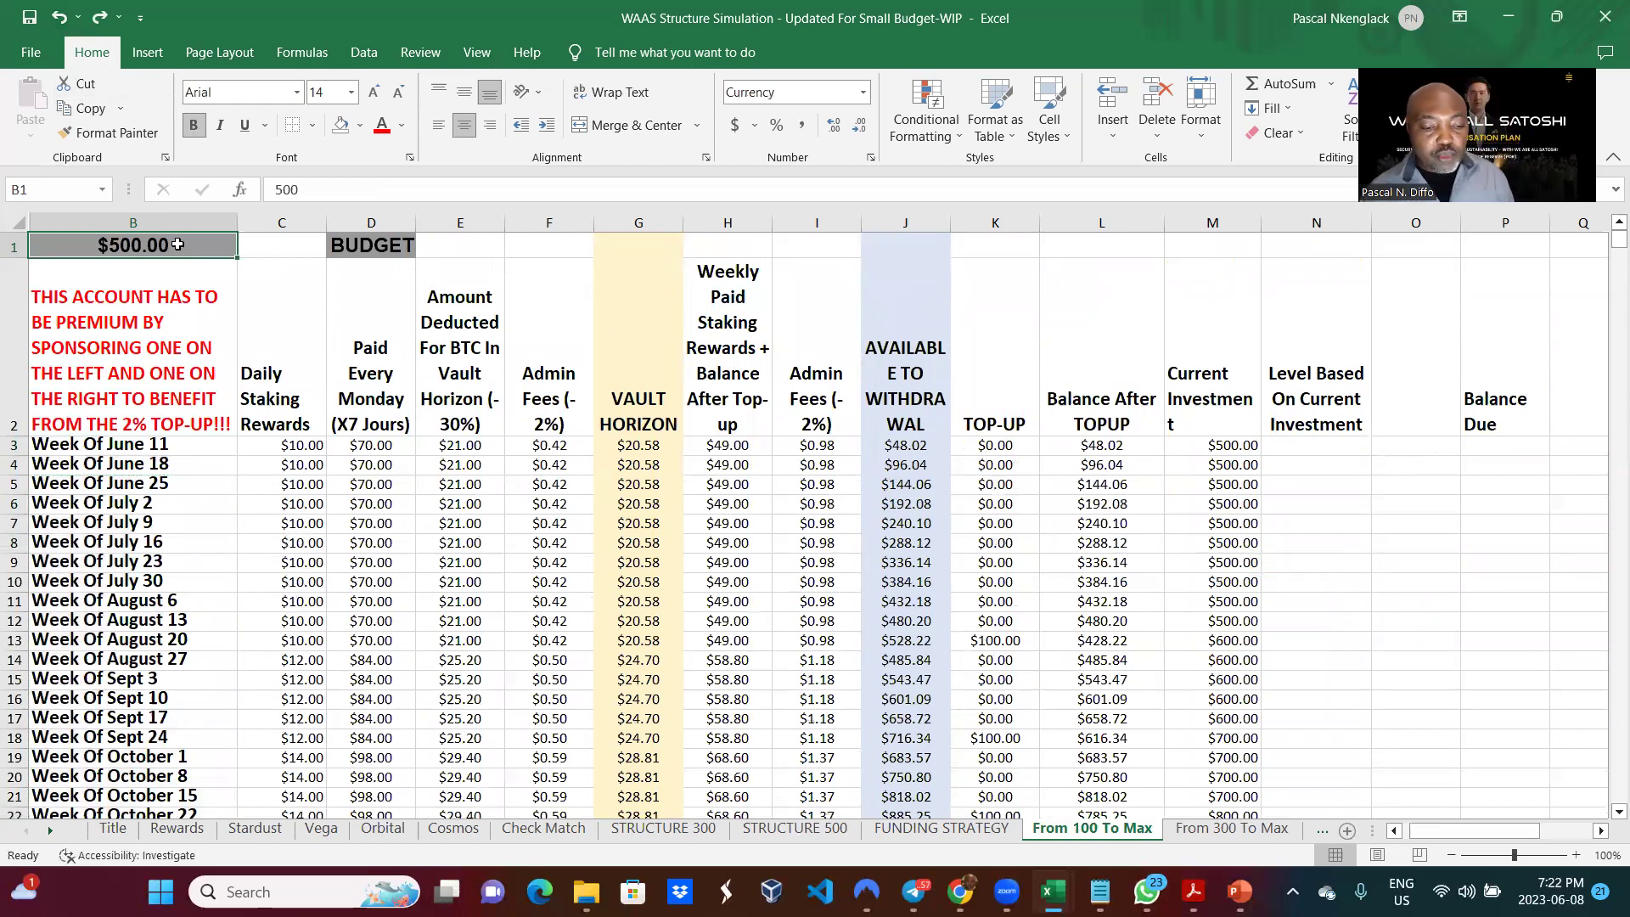
text(100)
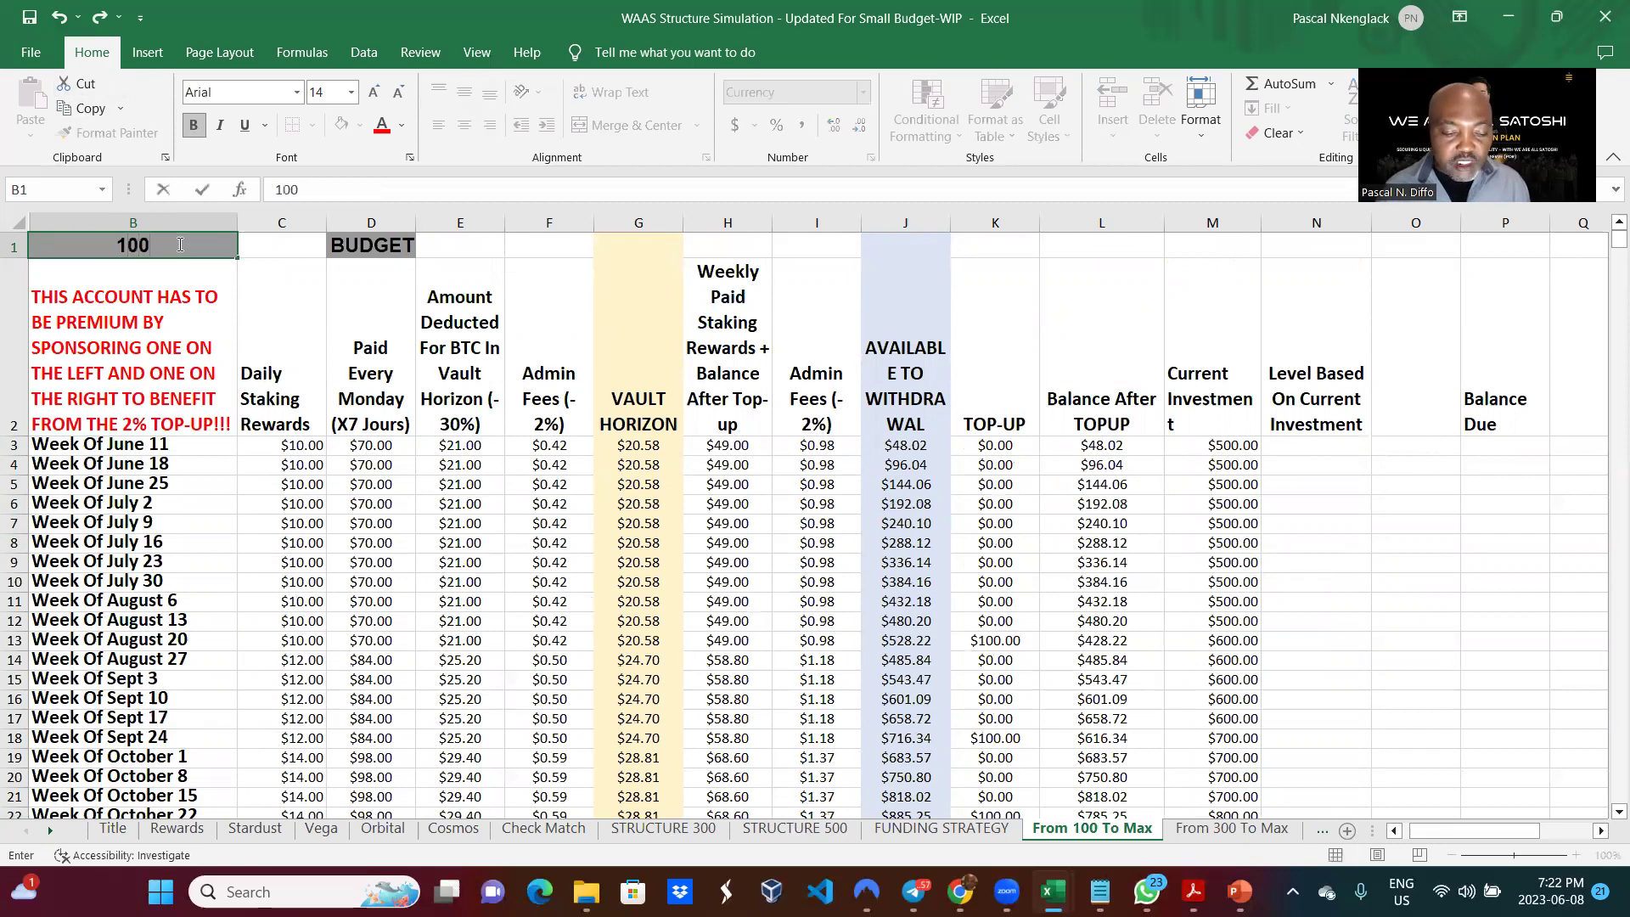
key(Return)
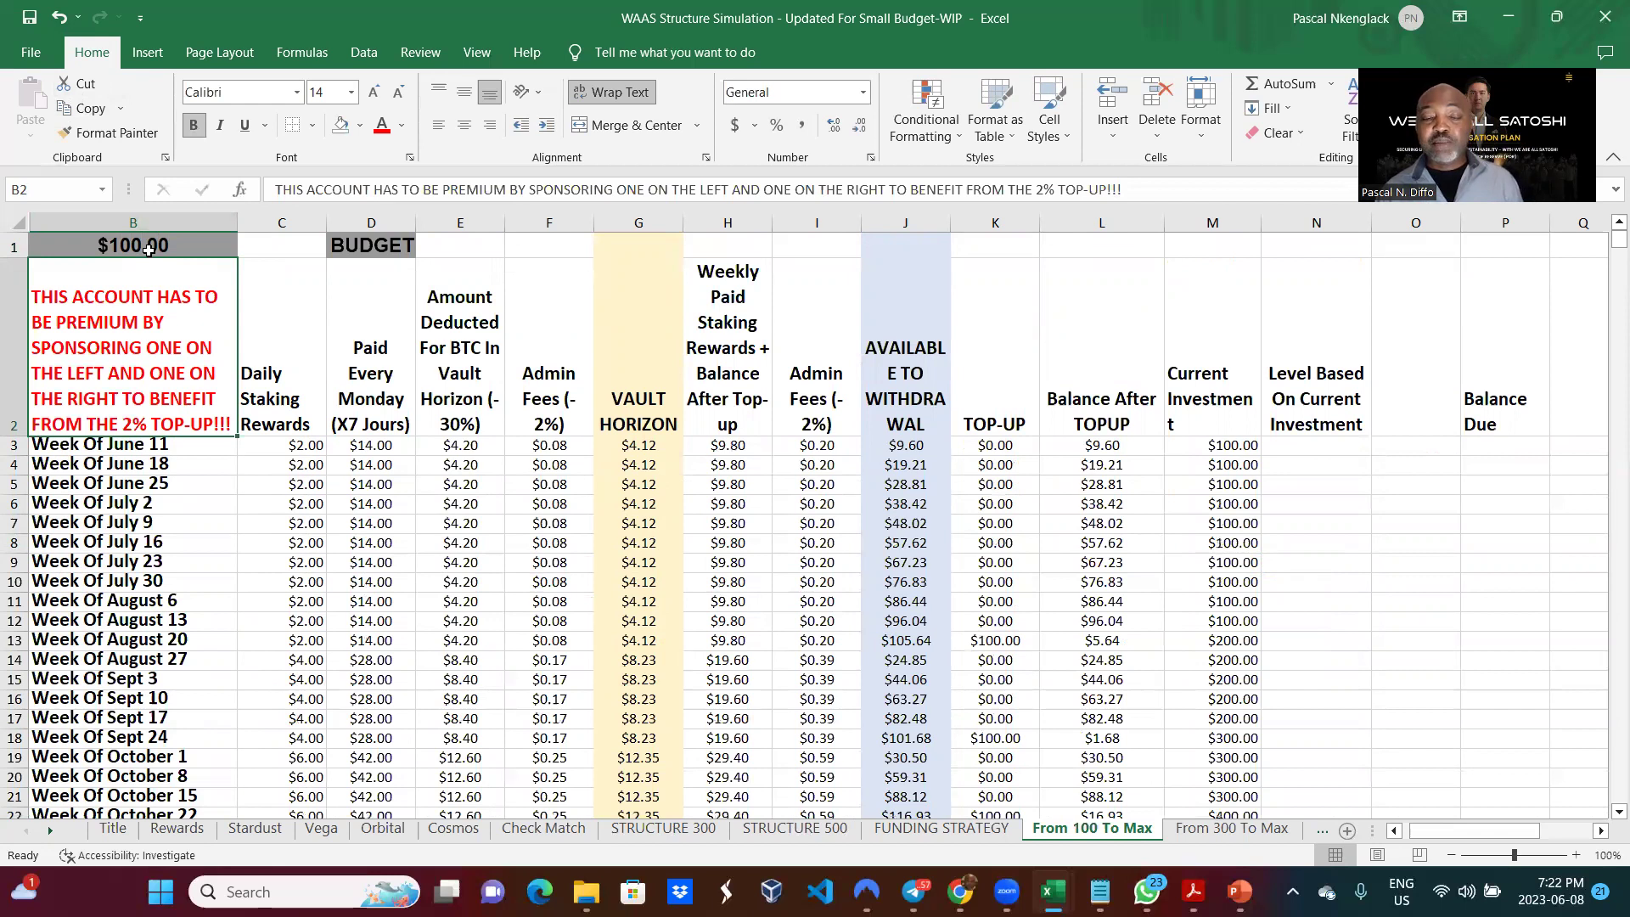
Step: Examine the Week Of June 11 formulas for daily rewards, Monday payout, vault deduction and Vault Horizon, plus the available-to-withdraw column
click(285, 443)
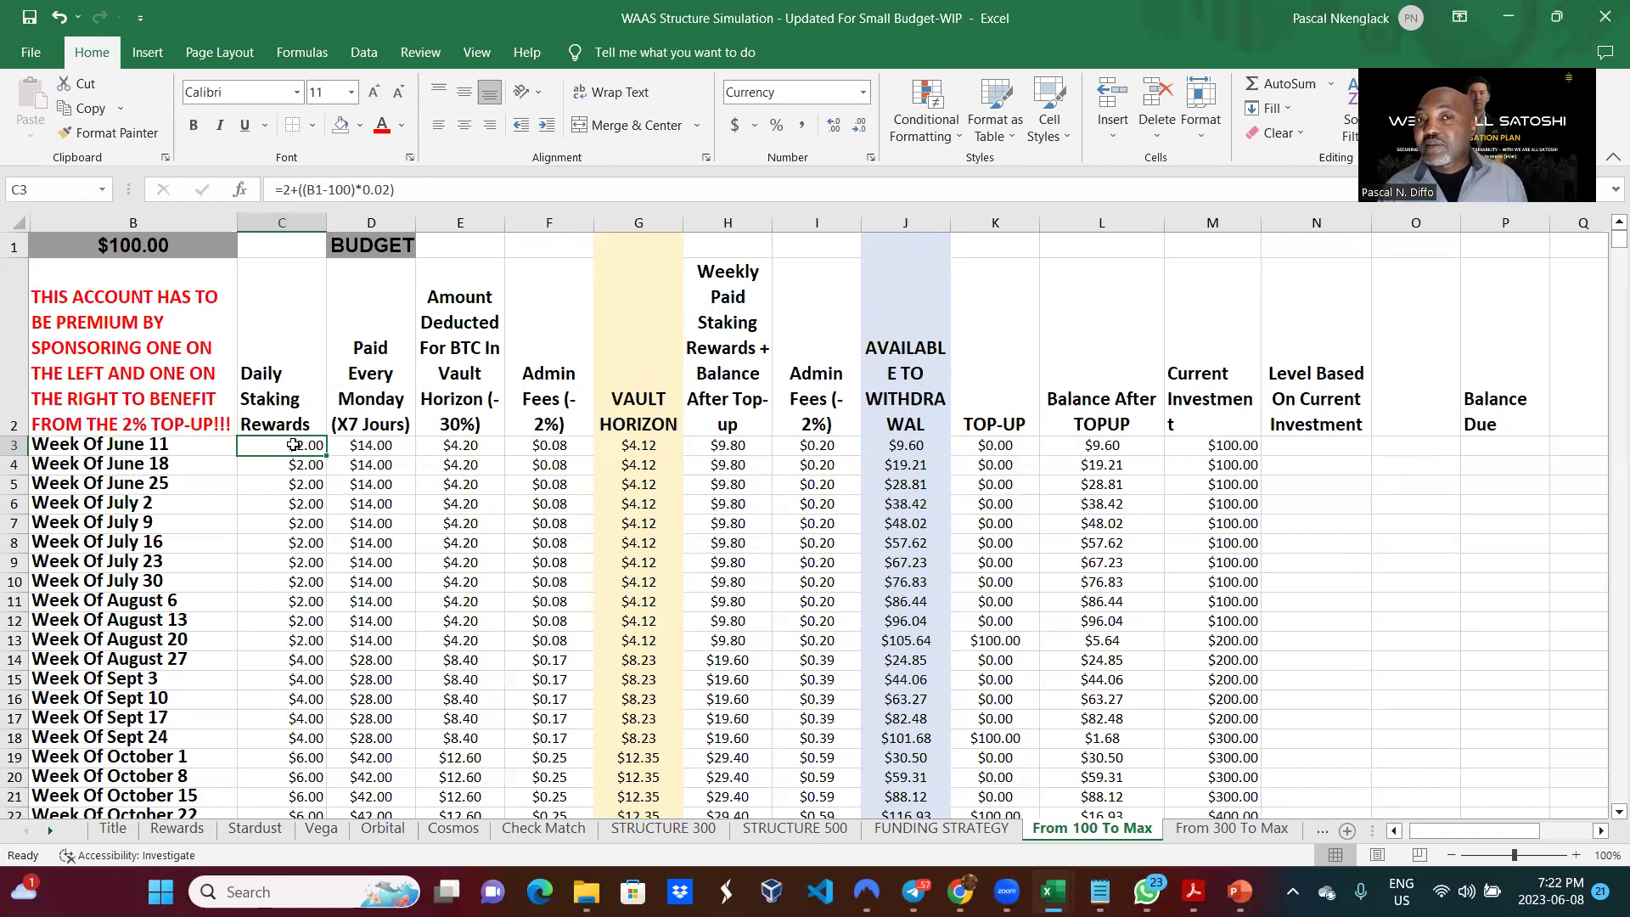
click(368, 447)
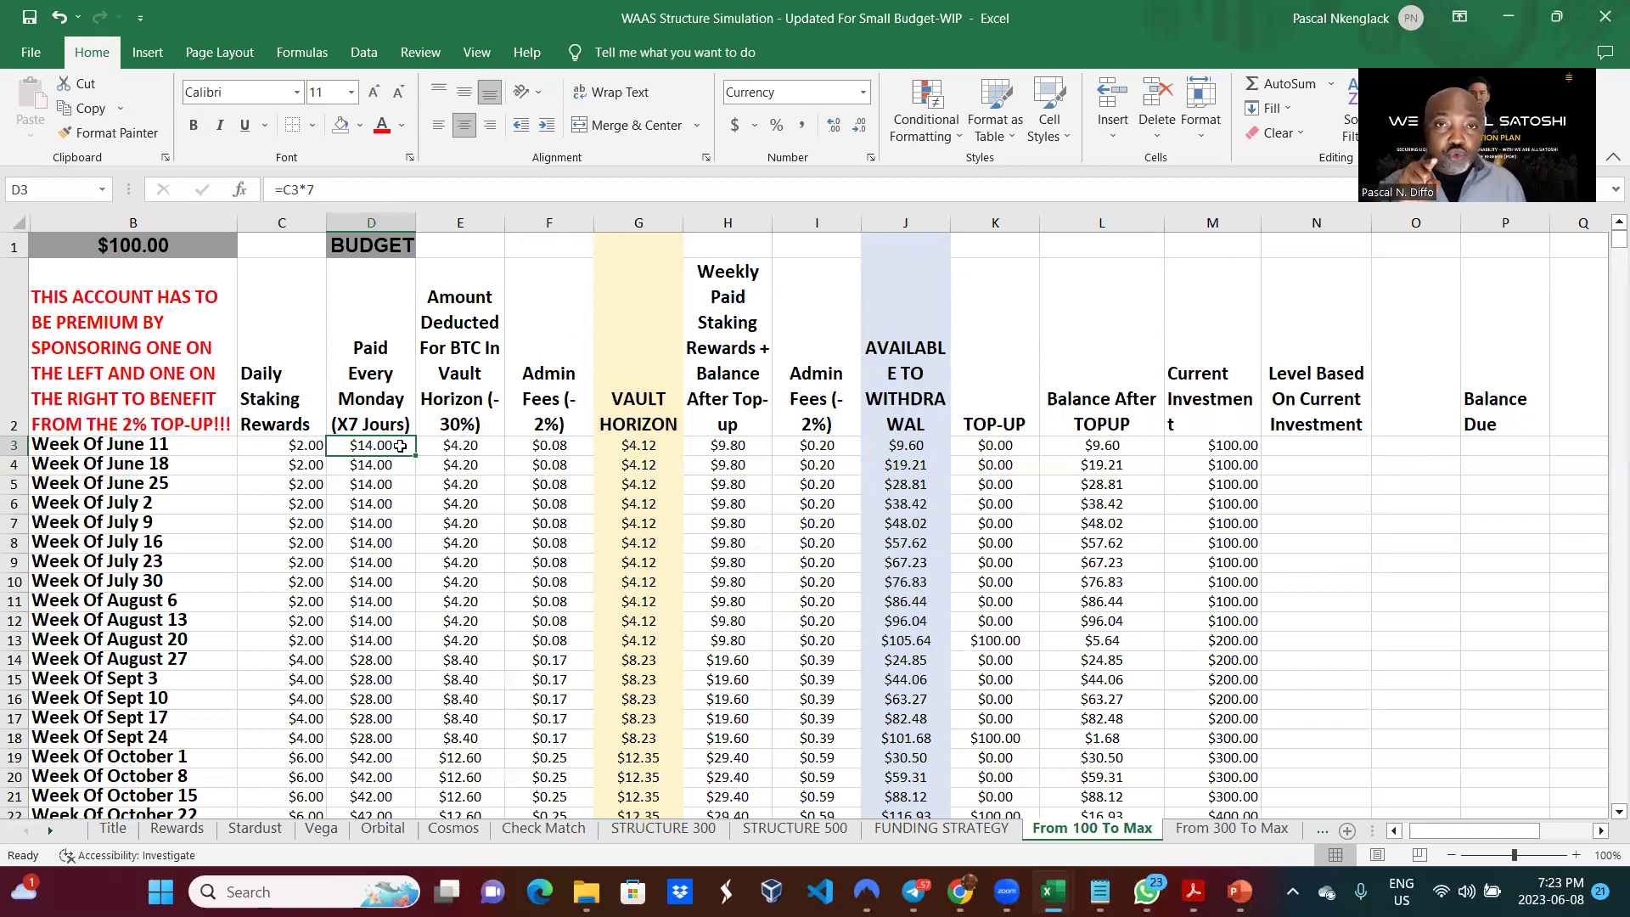
click(472, 444)
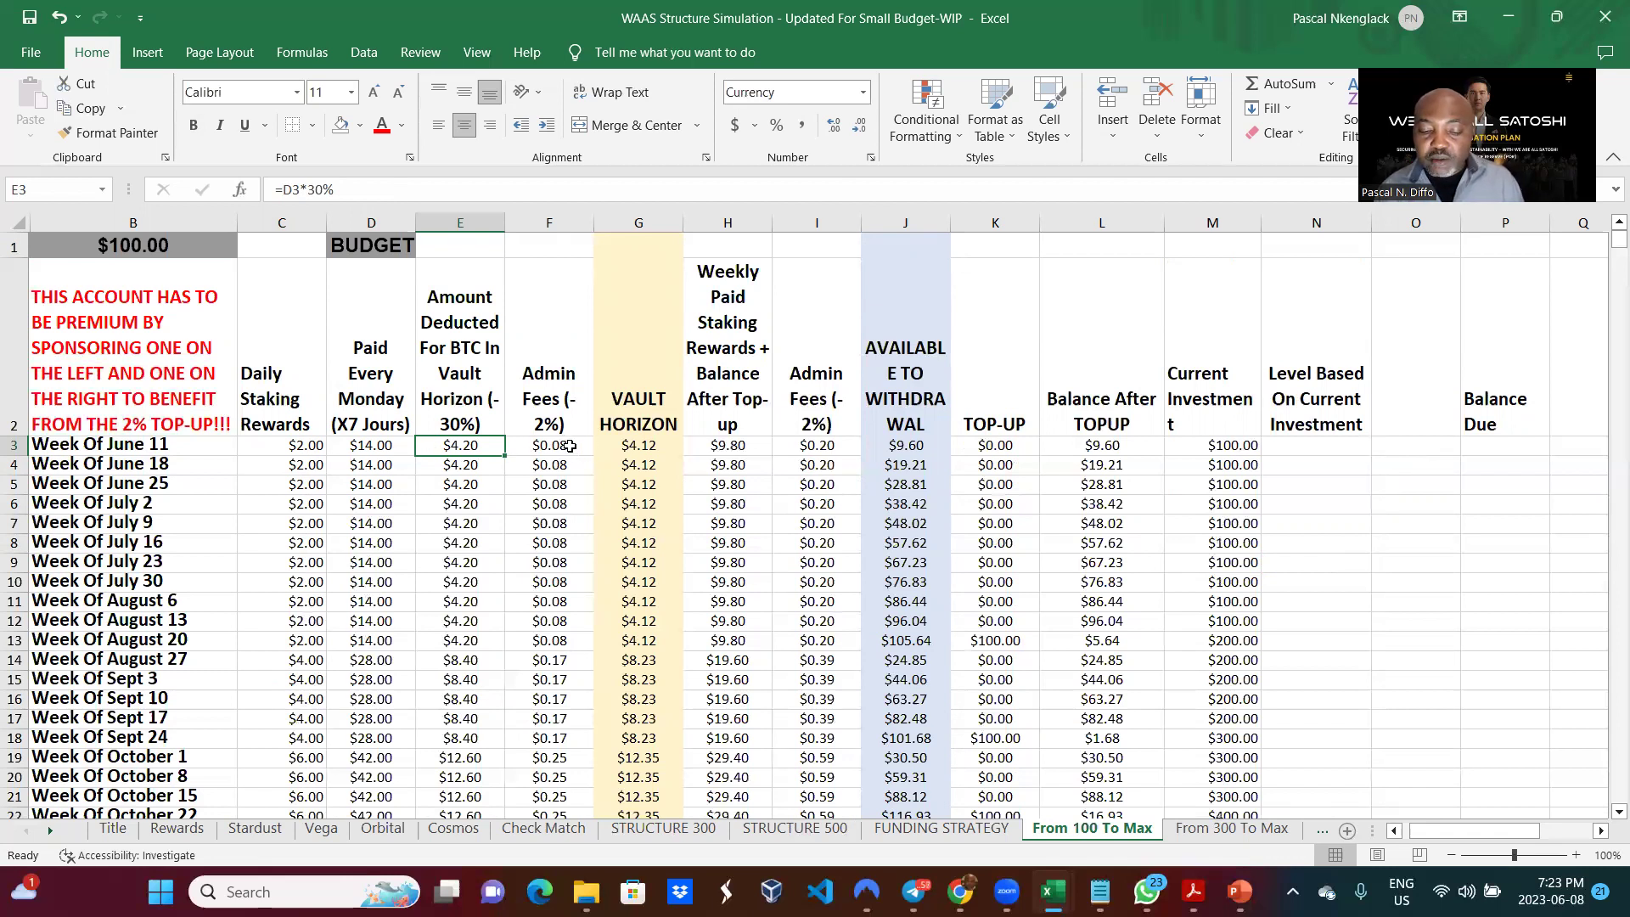
click(650, 445)
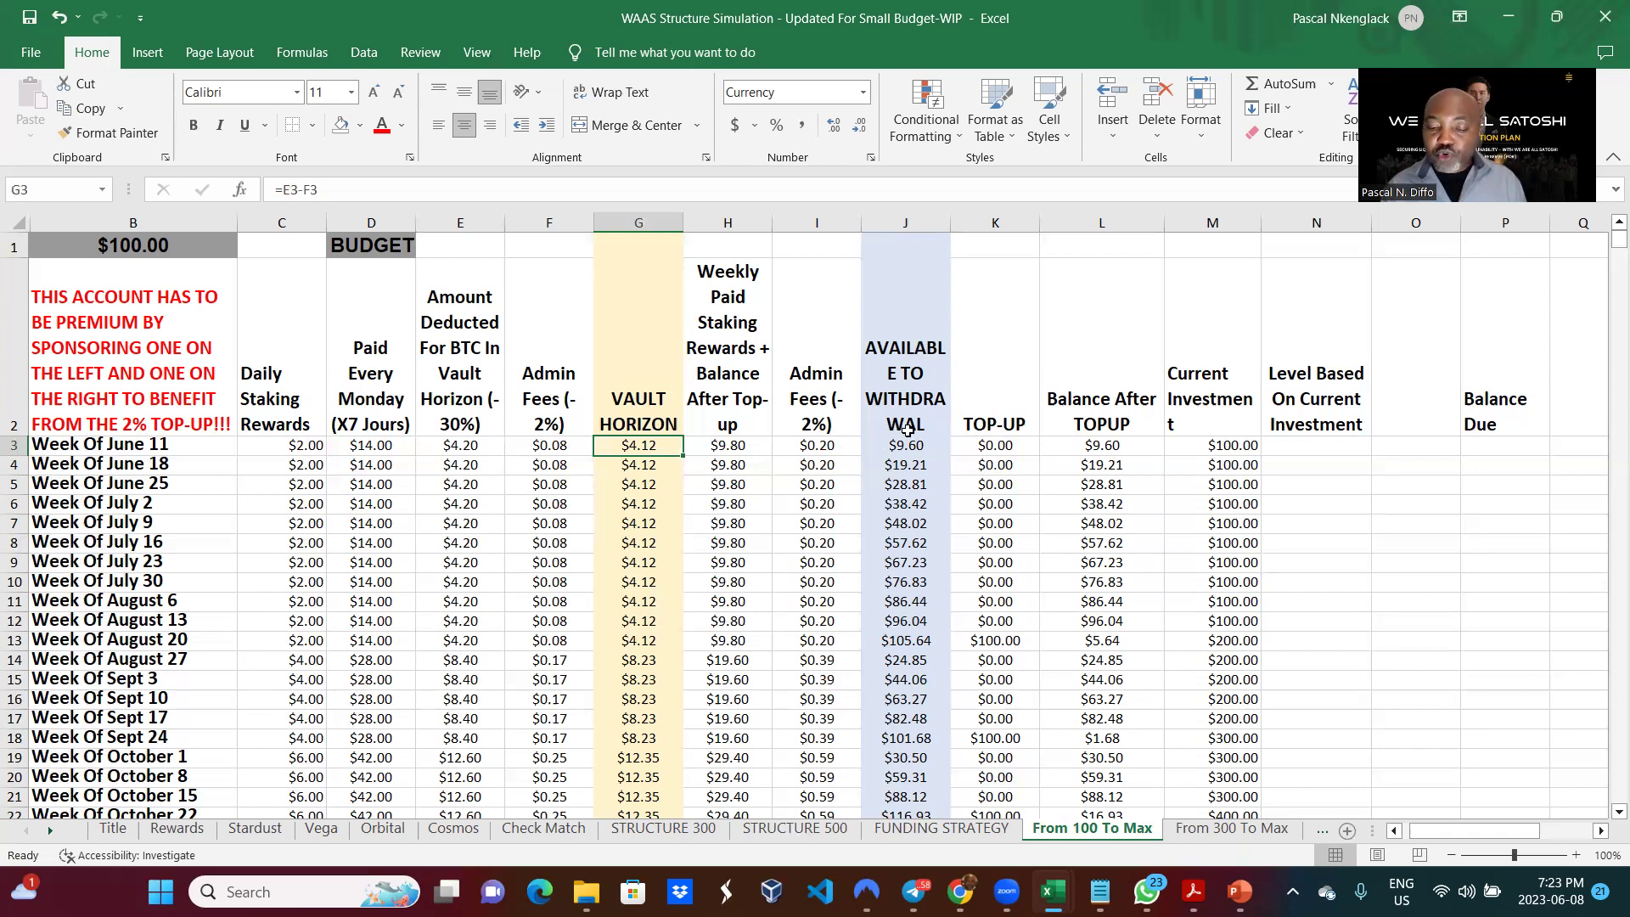
click(914, 222)
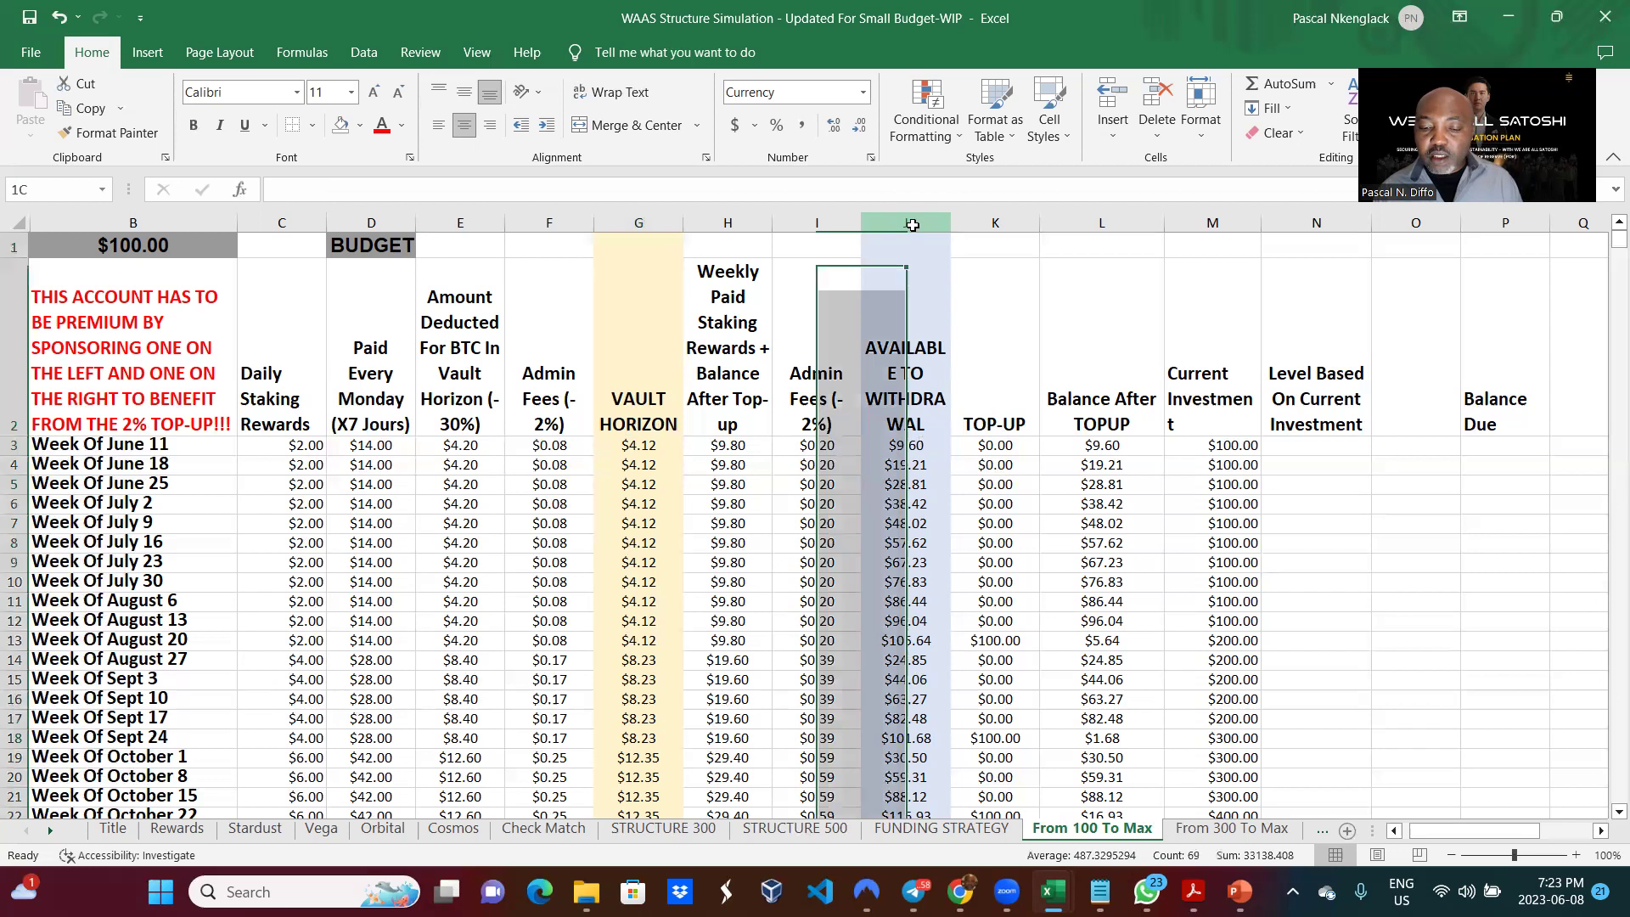
click(913, 280)
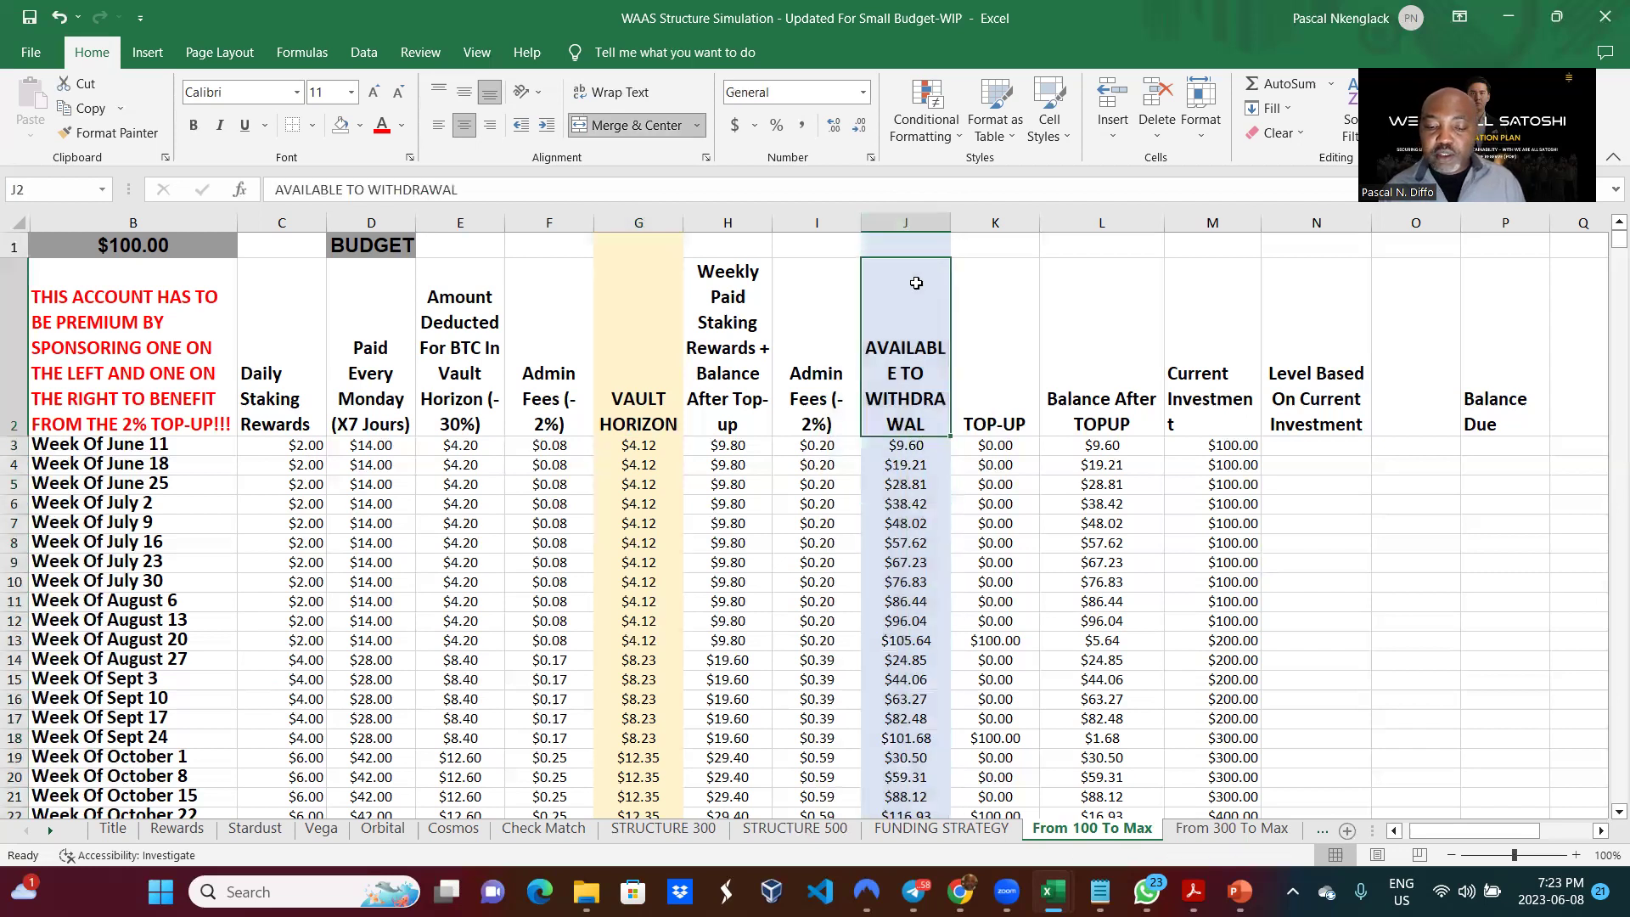
scroll(907, 476, down, 2)
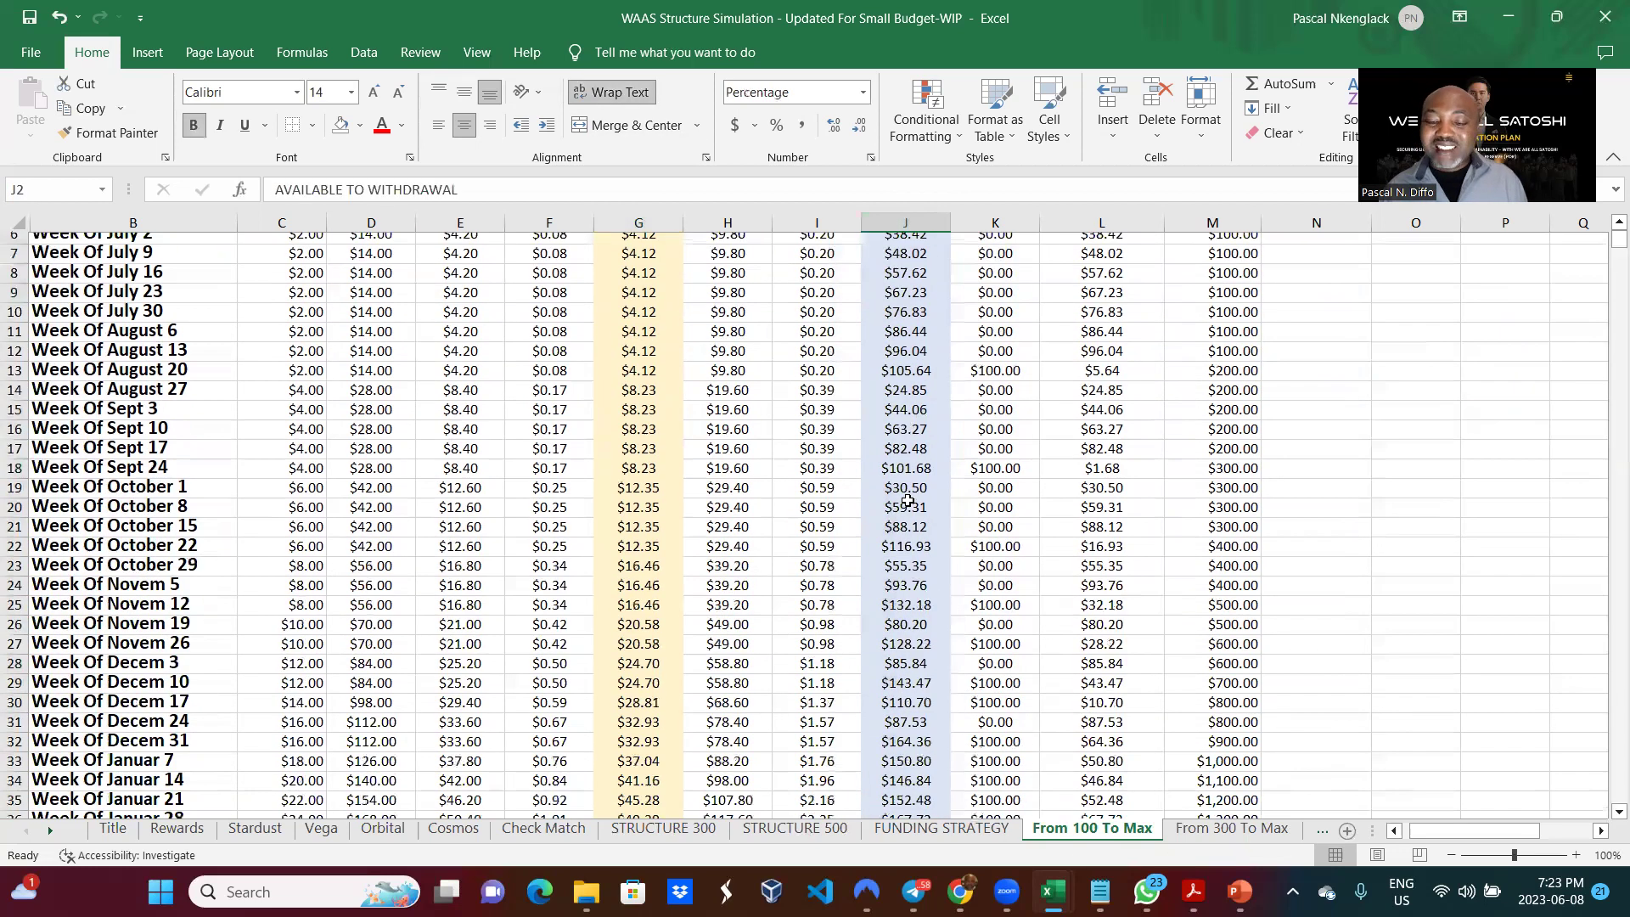
Step: Correct the column J header in cell J2 to read AVAILABLE TO WITHDRAW
scroll(907, 499, up, 2)
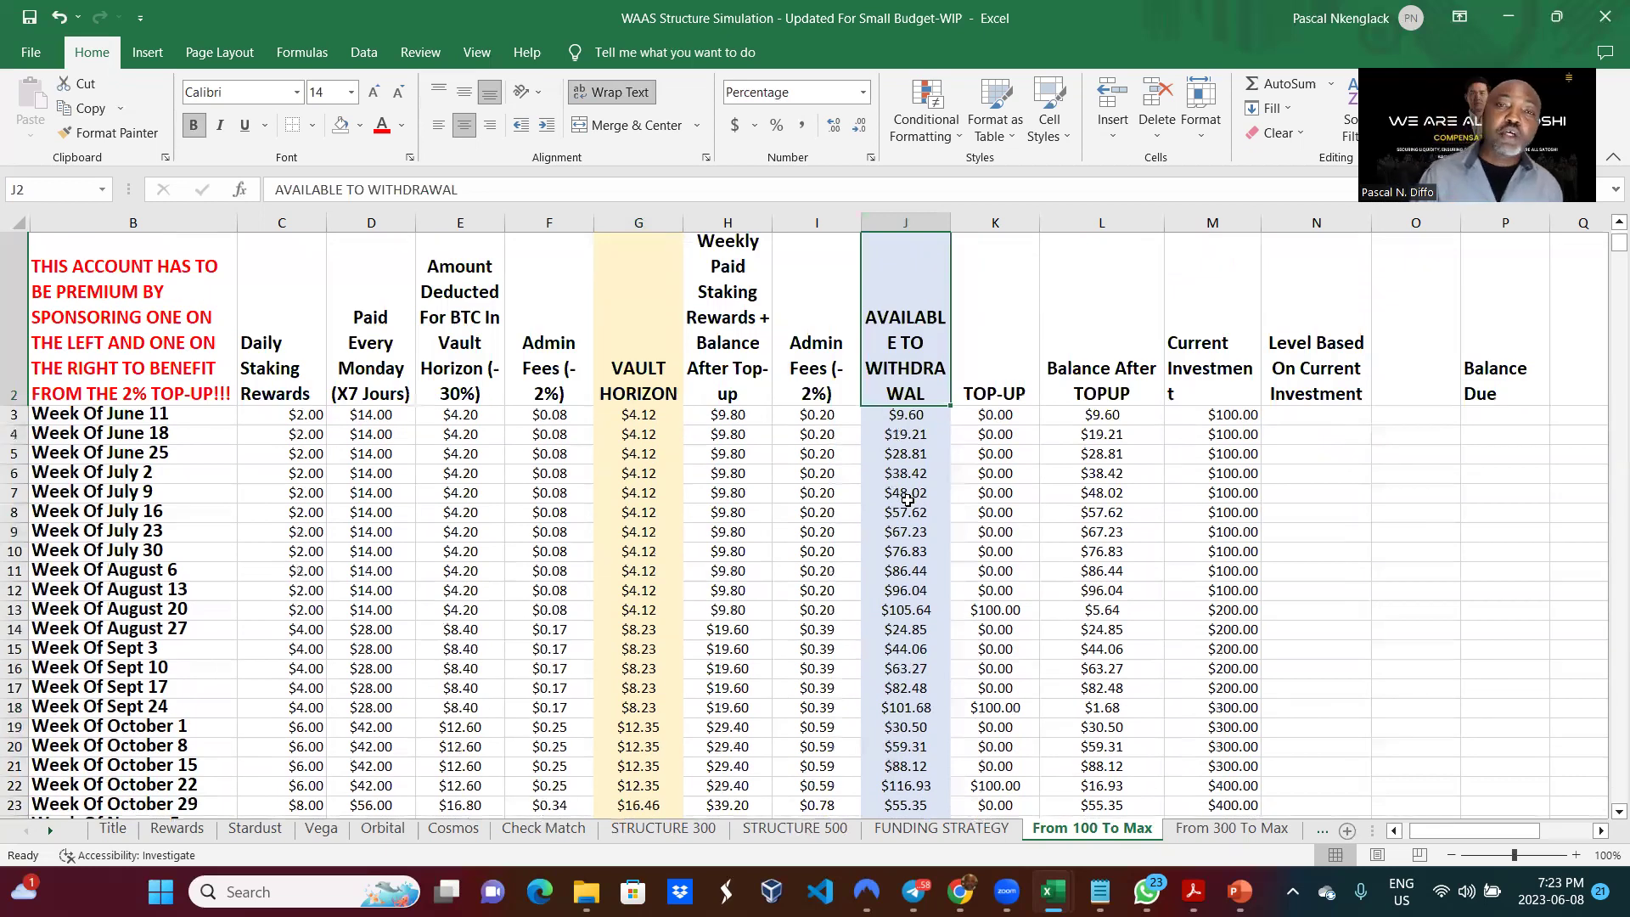
scroll(907, 499, down, 1)
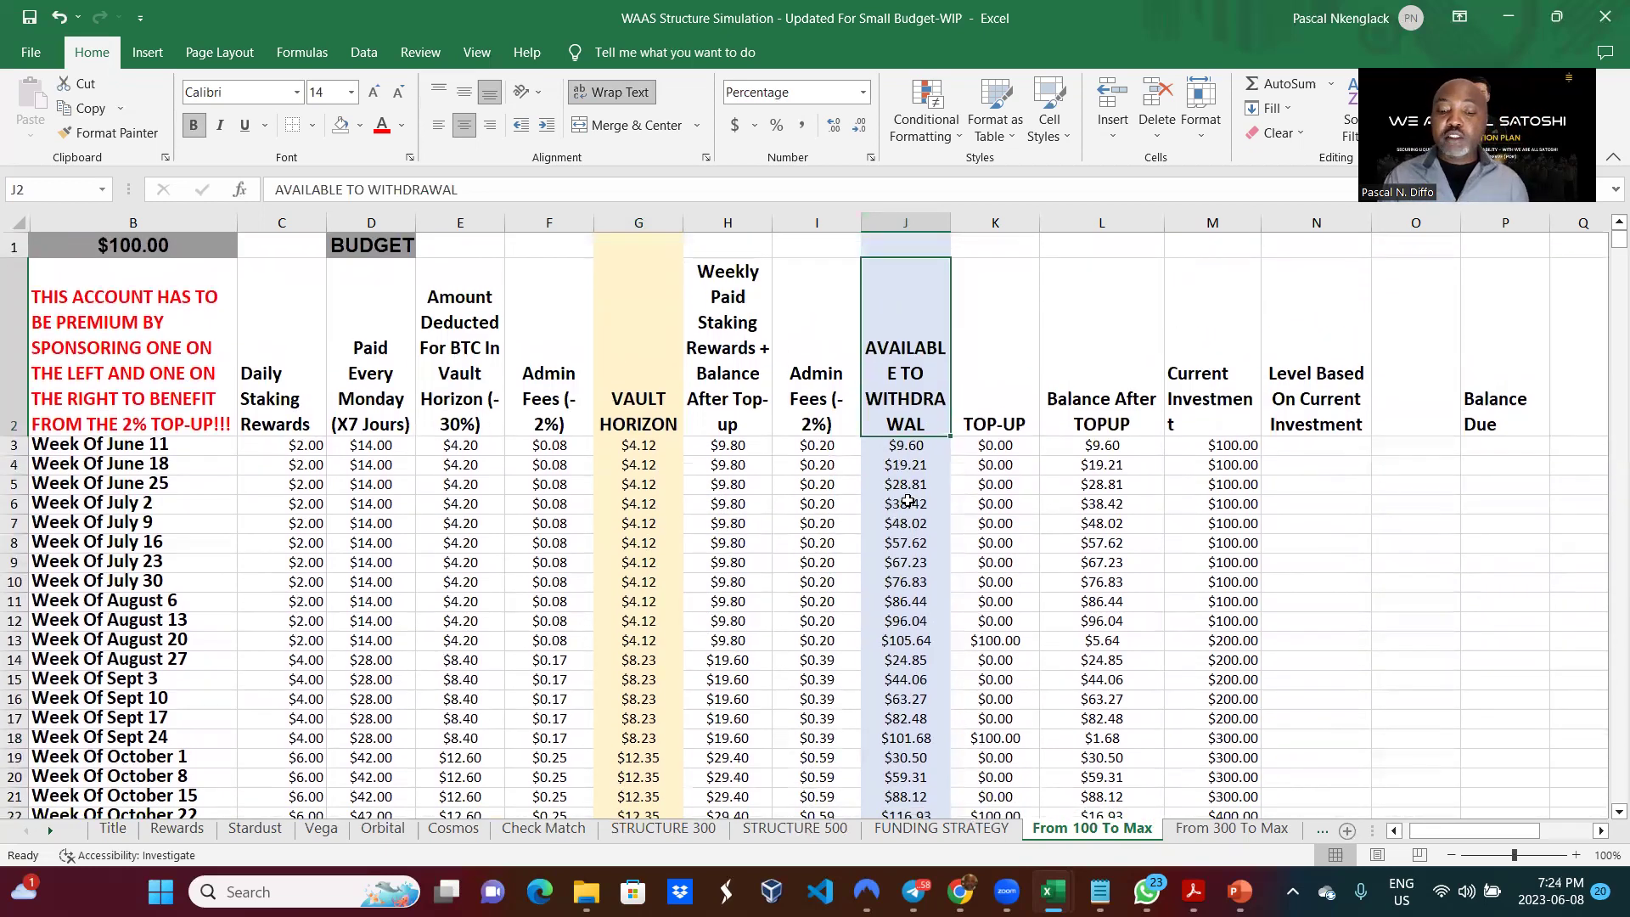
double_click(929, 418)
key(BackSpace)
key(BackSpace)
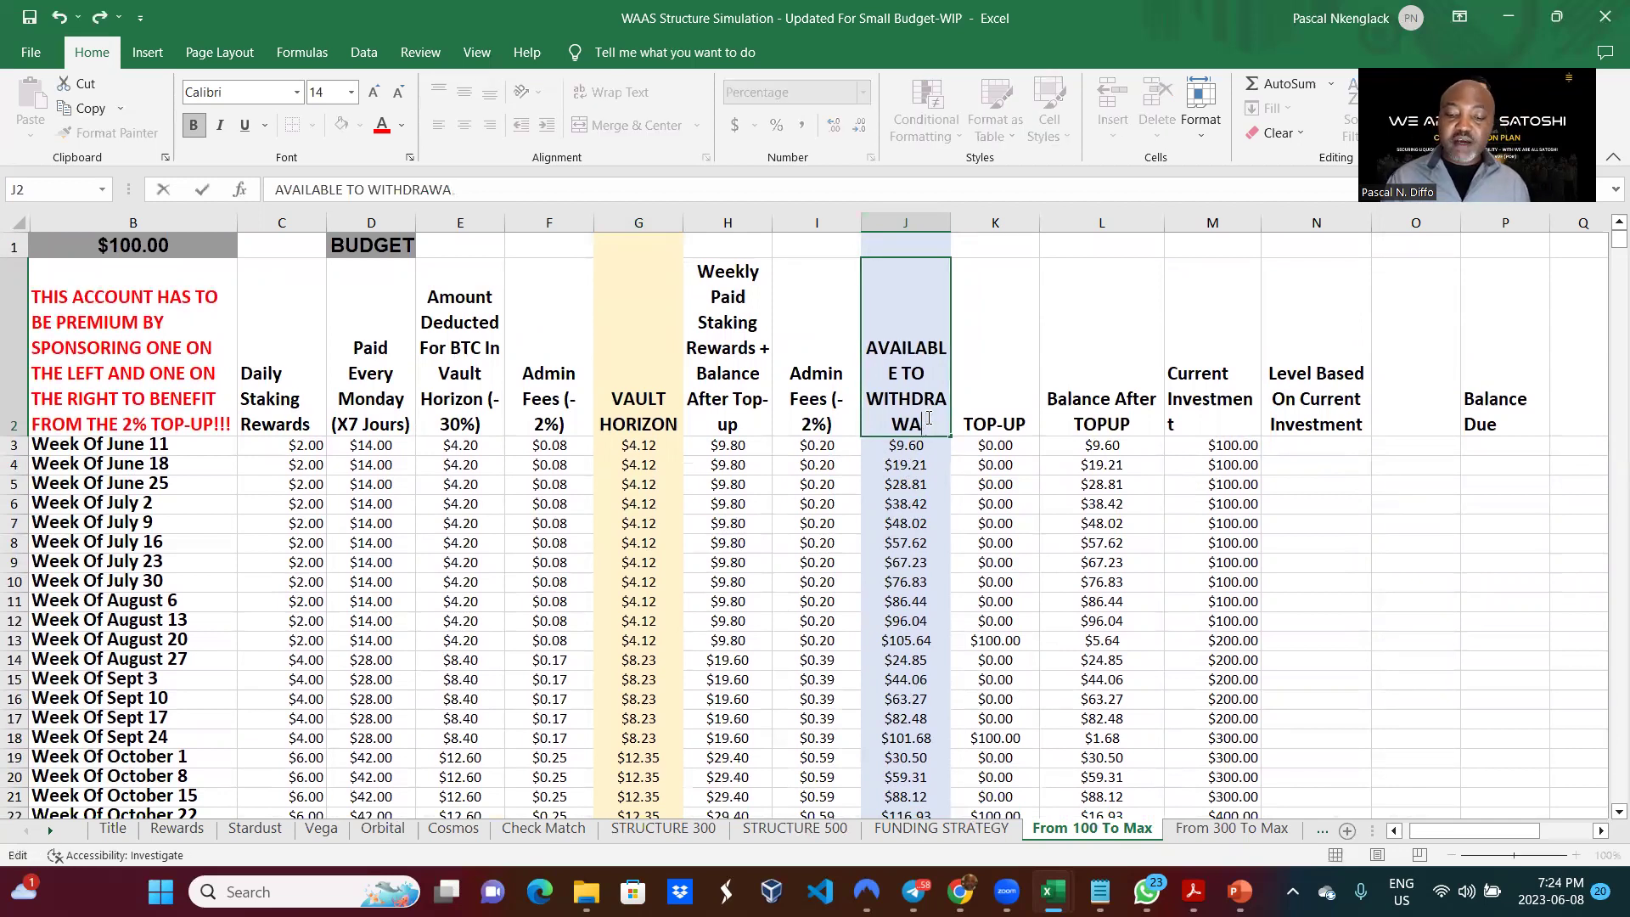
click(908, 501)
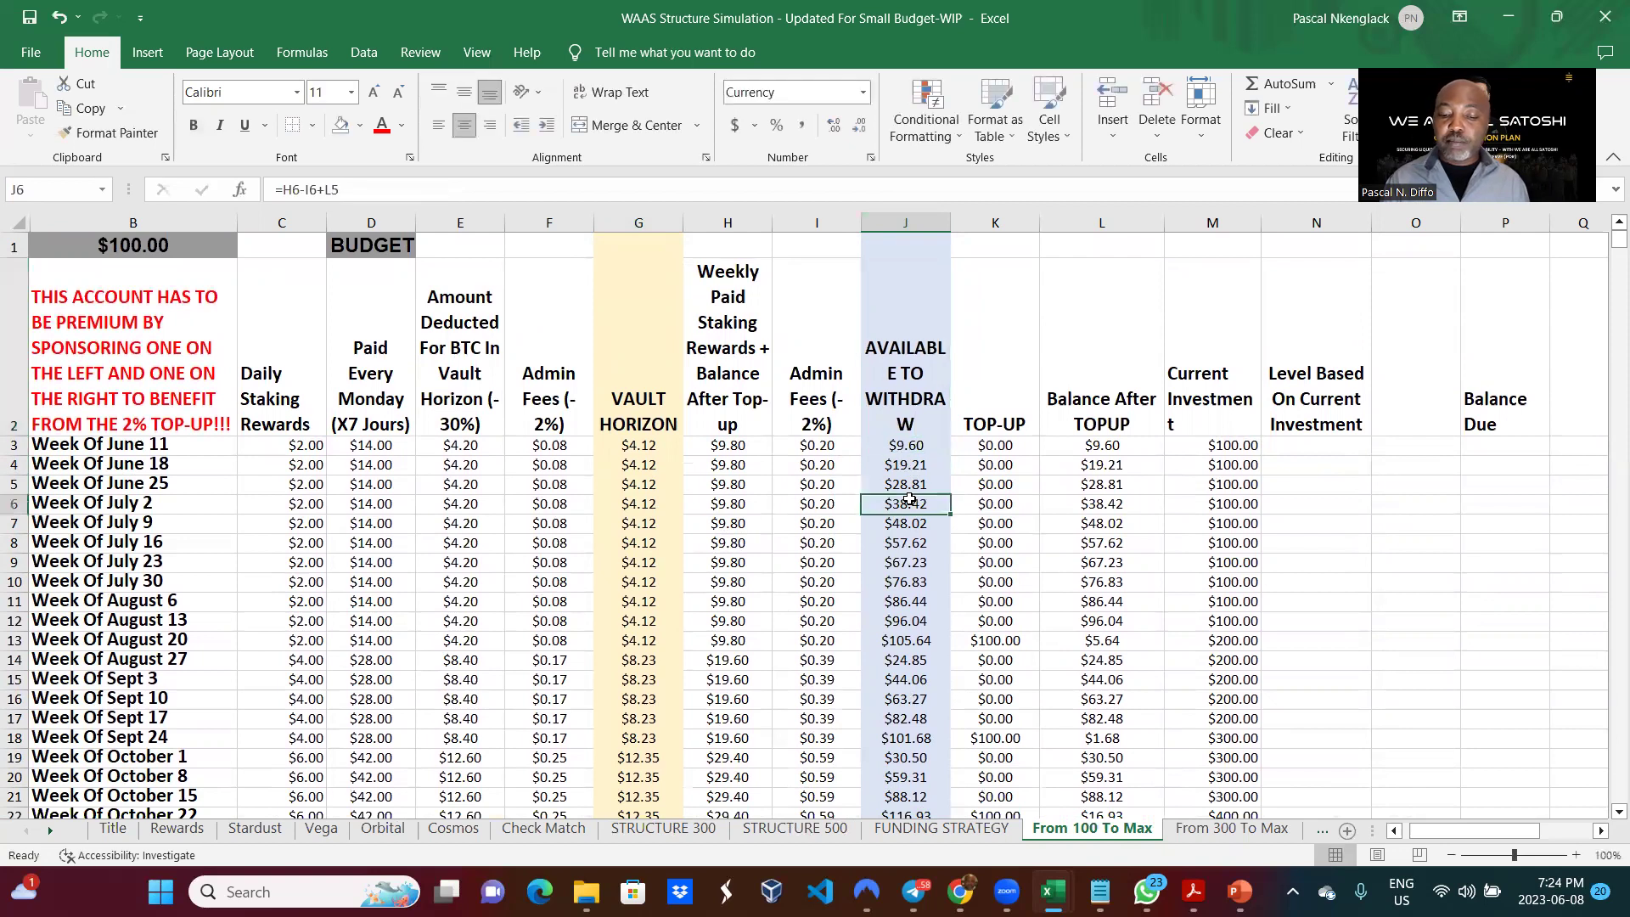
Step: Examine how the available-to-withdraw amount builds up week by week from Week Of June 11 to Week Of August 20
click(921, 444)
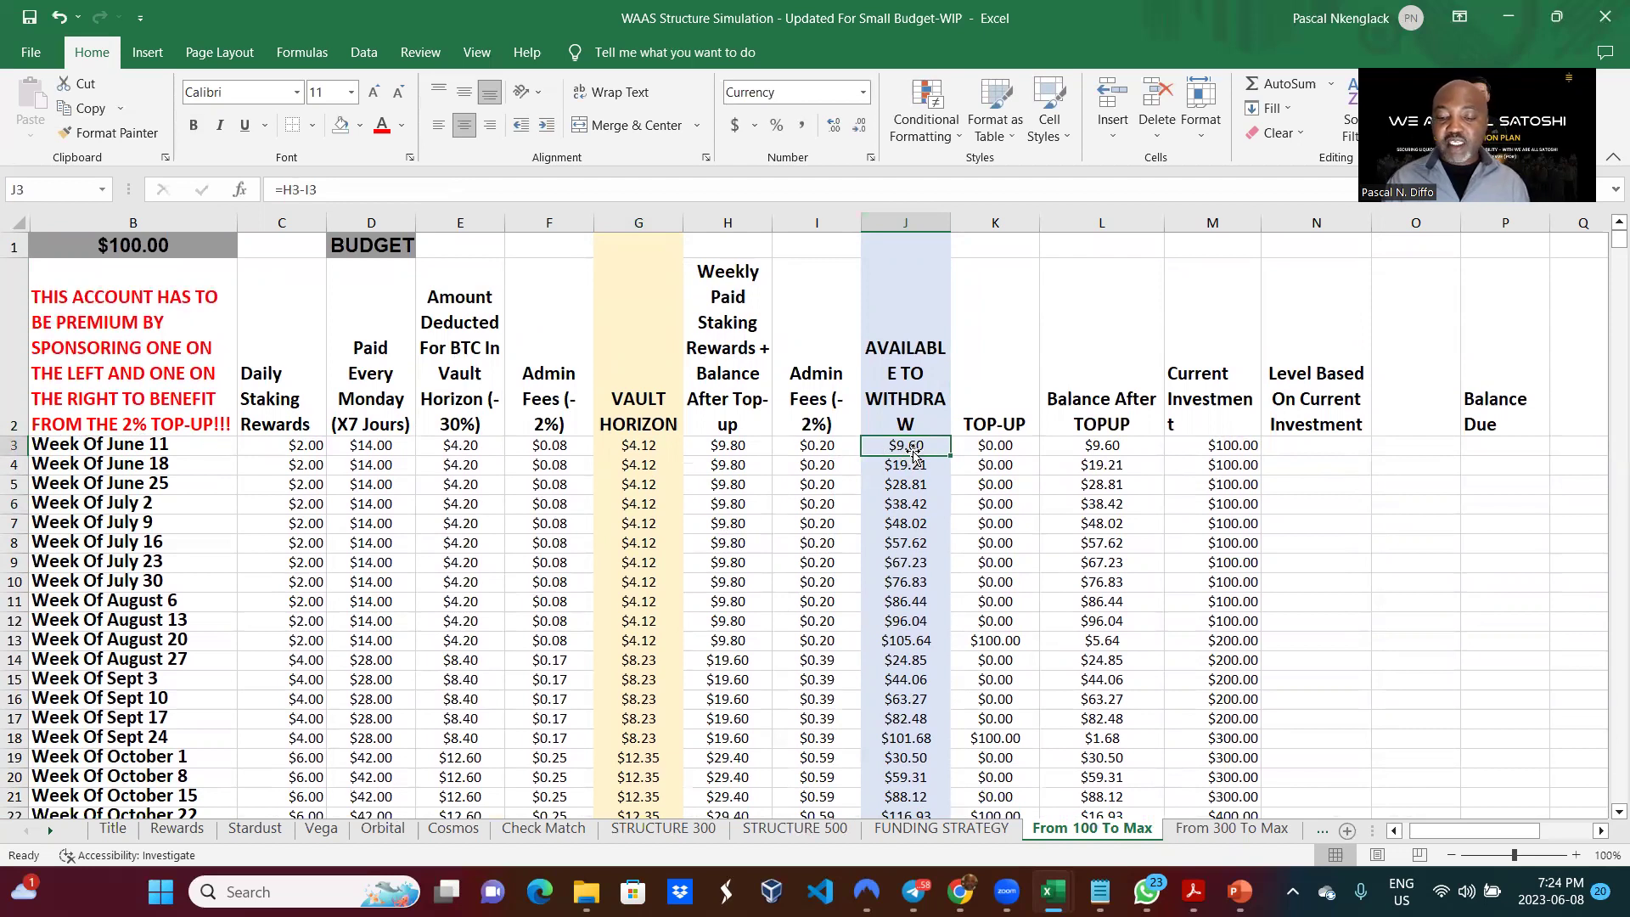
click(1022, 448)
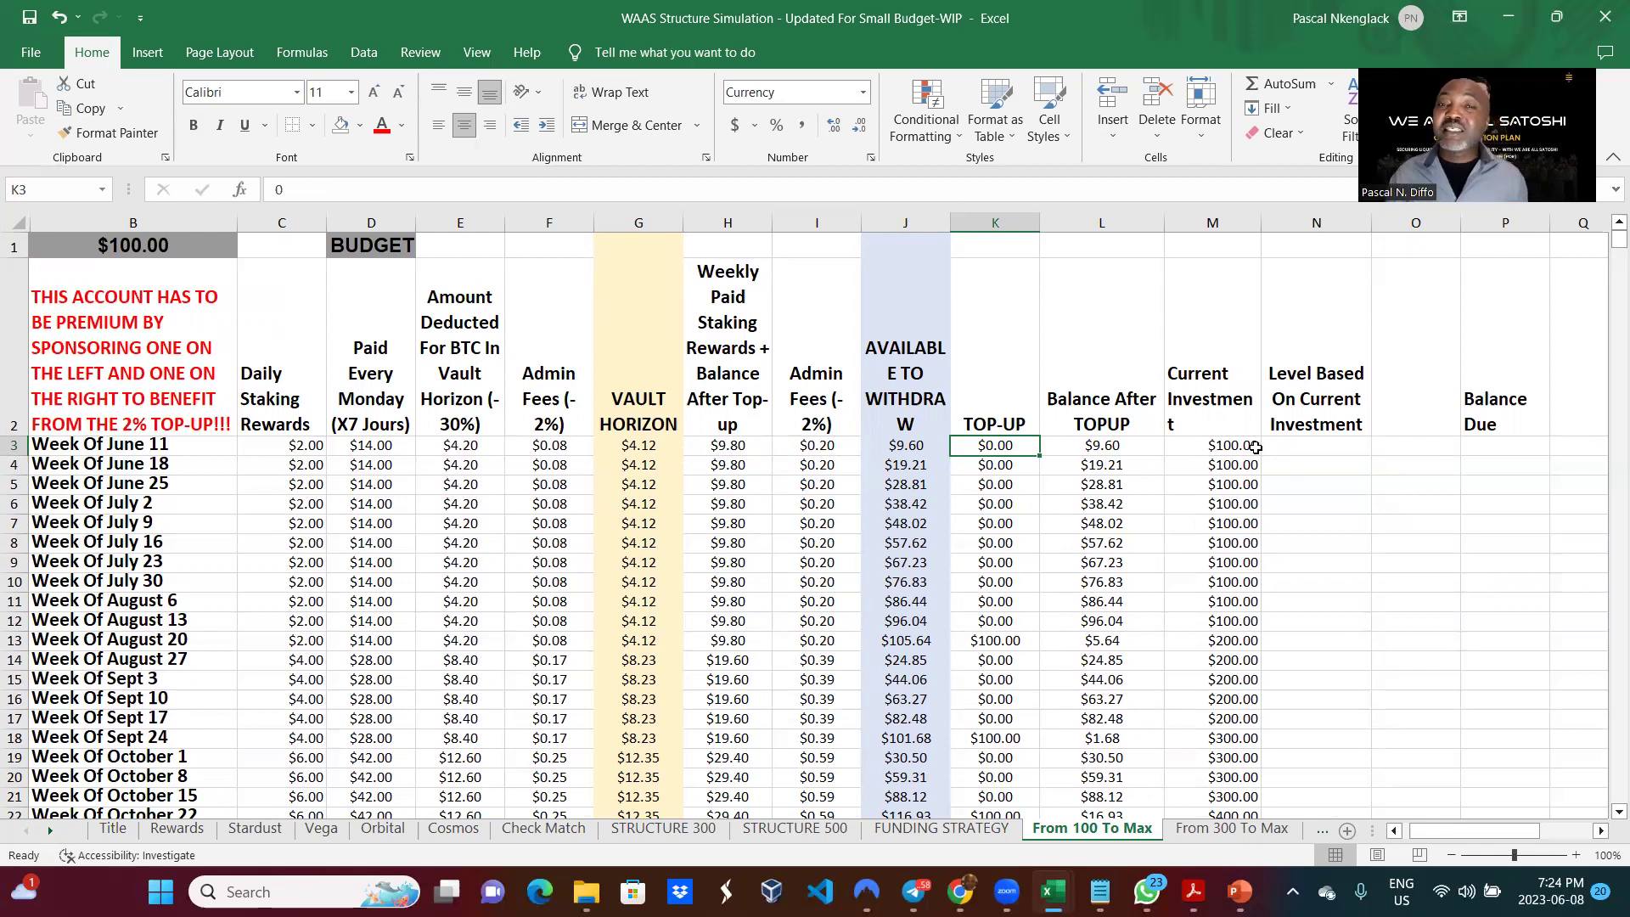
click(931, 468)
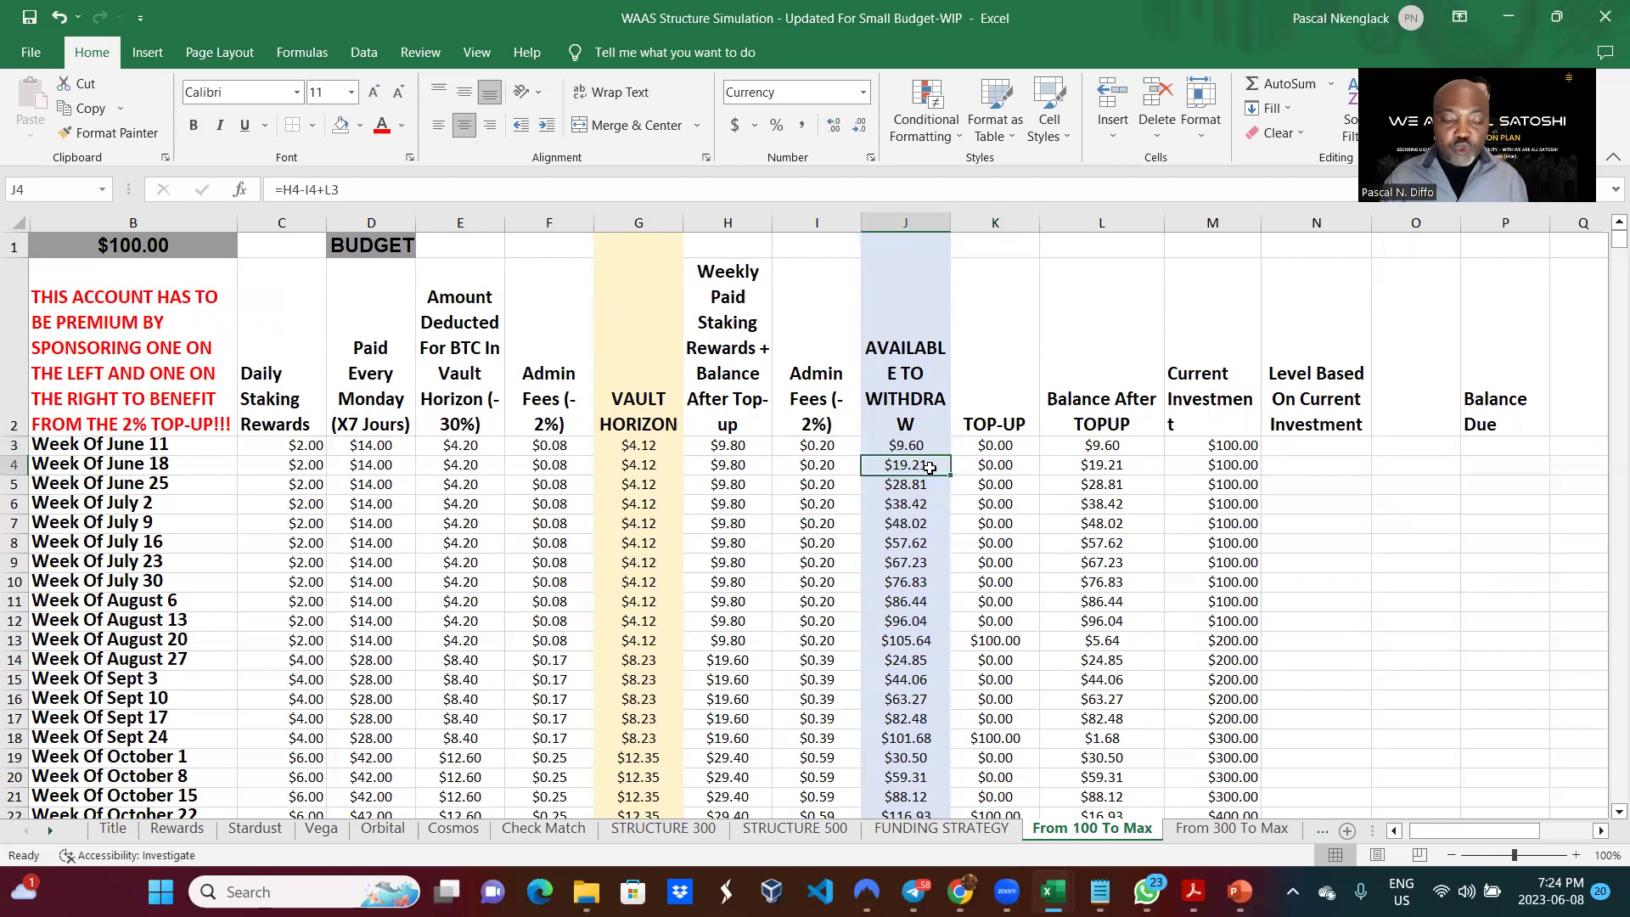
key(Down)
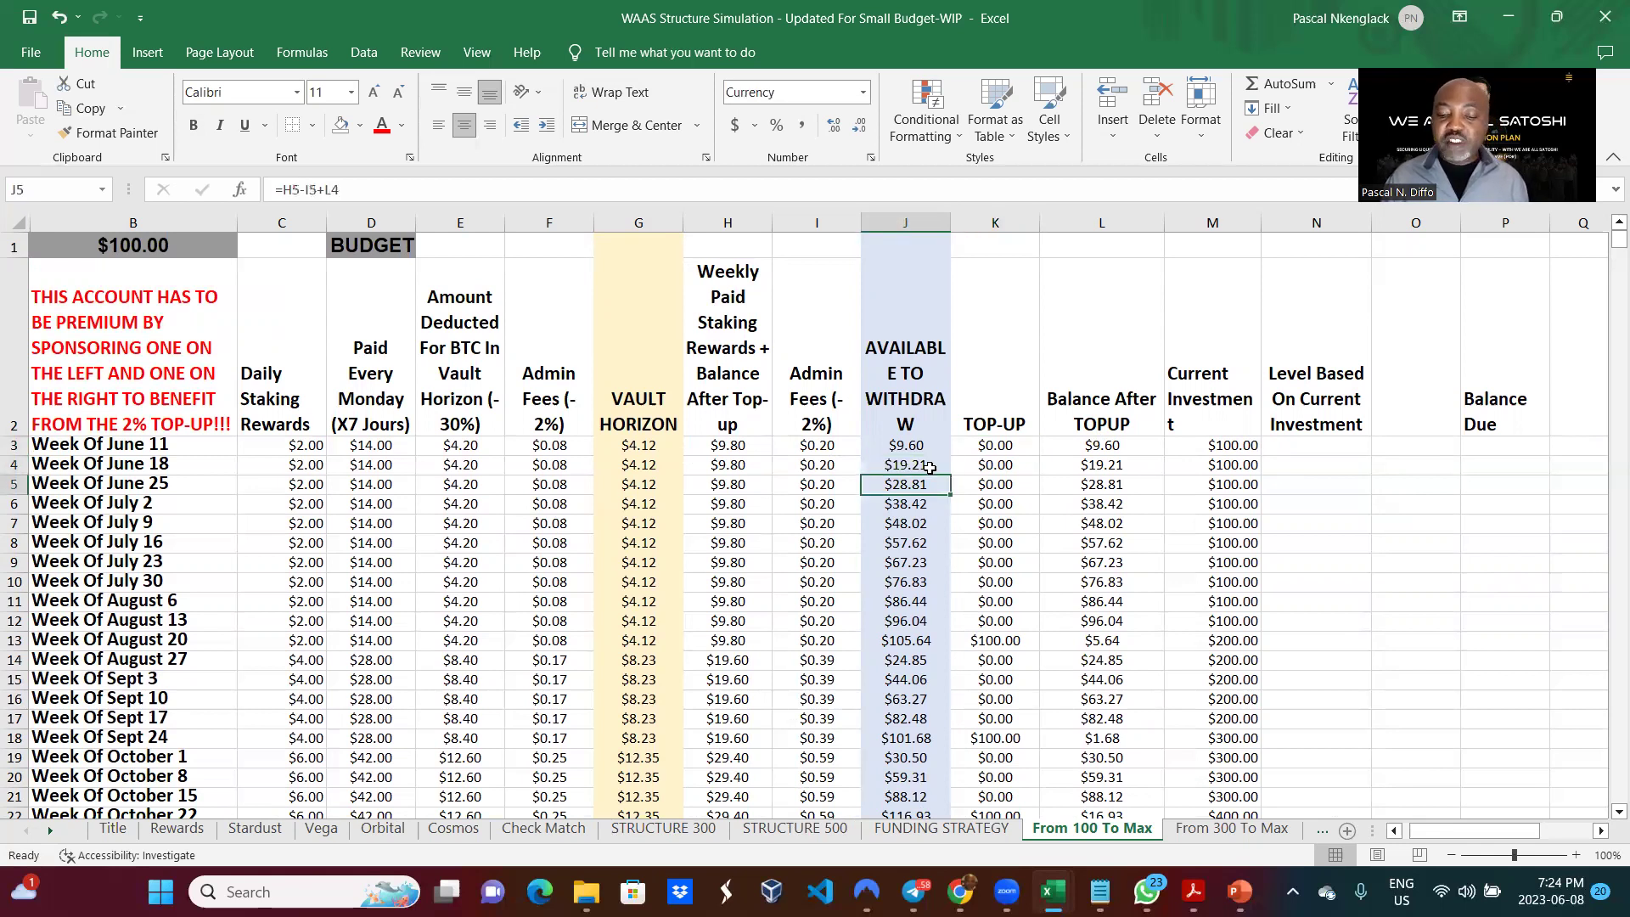
key(Down)
key(Down)
key(Down)
key(Down)
key(Down)
key(Down)
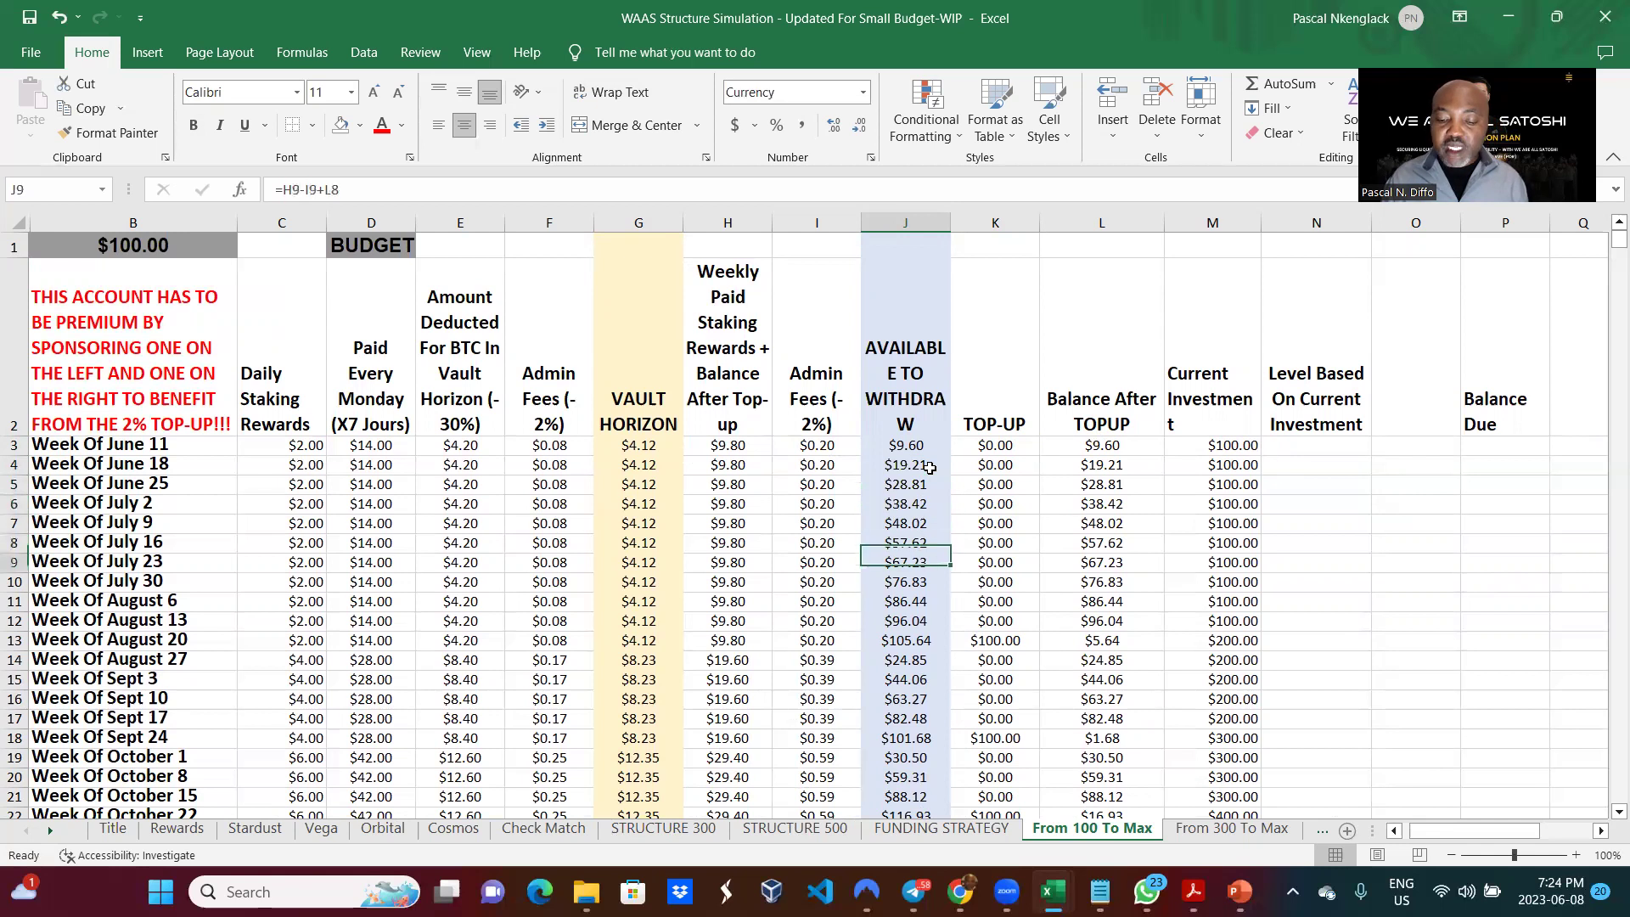
key(Down)
key(Down)
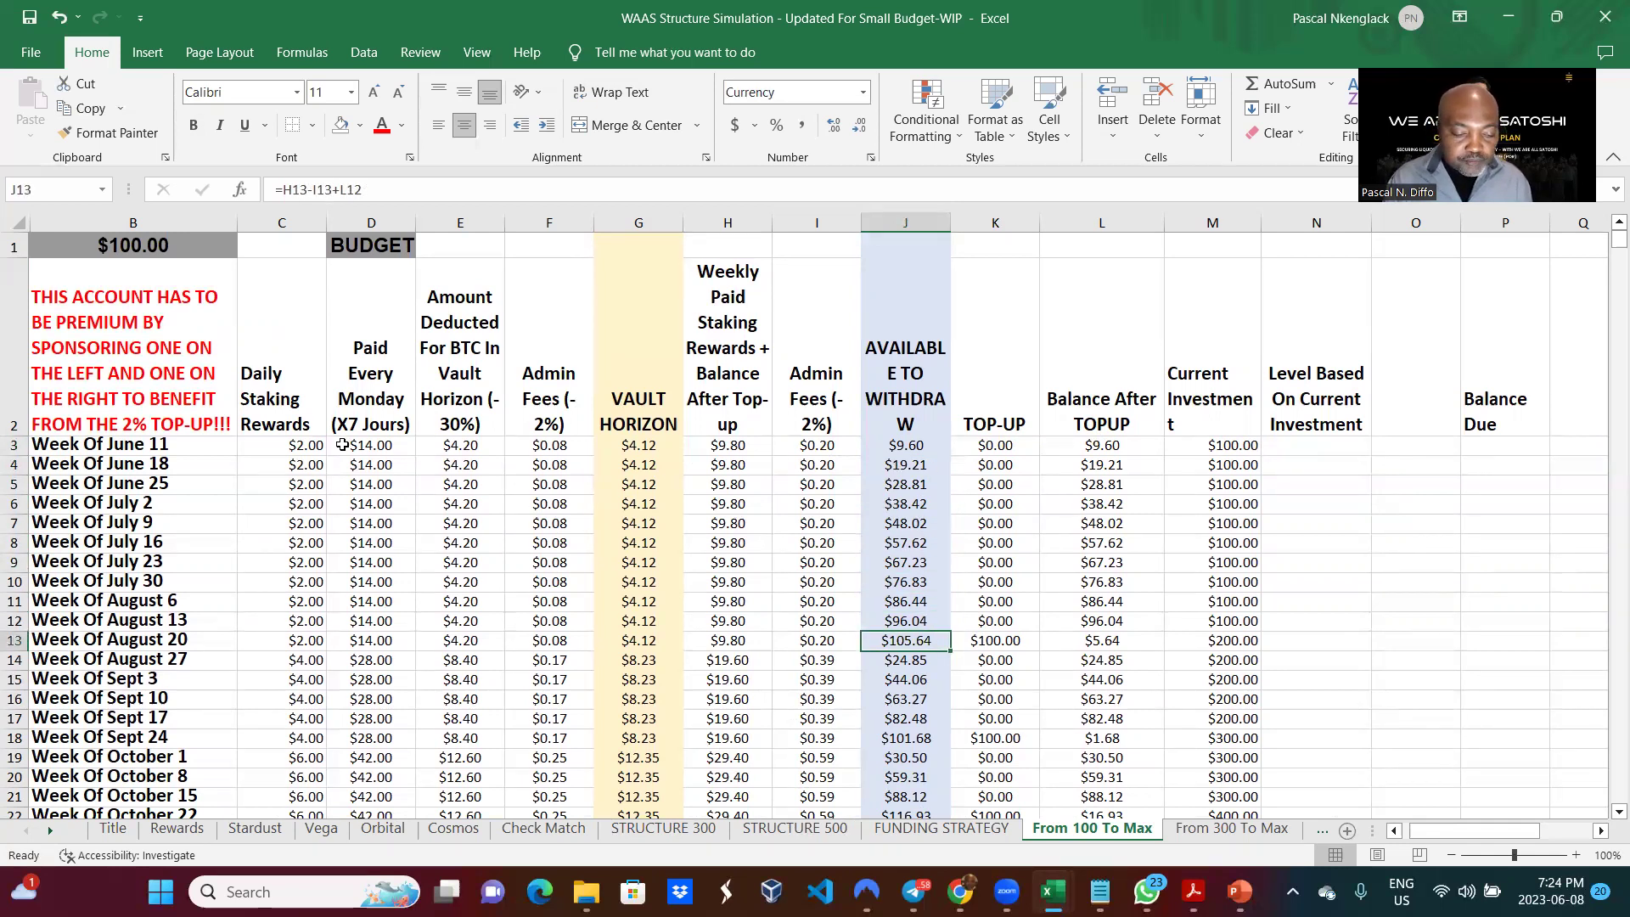
Step: Examine the withdrawable amount, top-up and current investment in the Week Of August 20 and Week Of Sept 24 rows
click(16, 640)
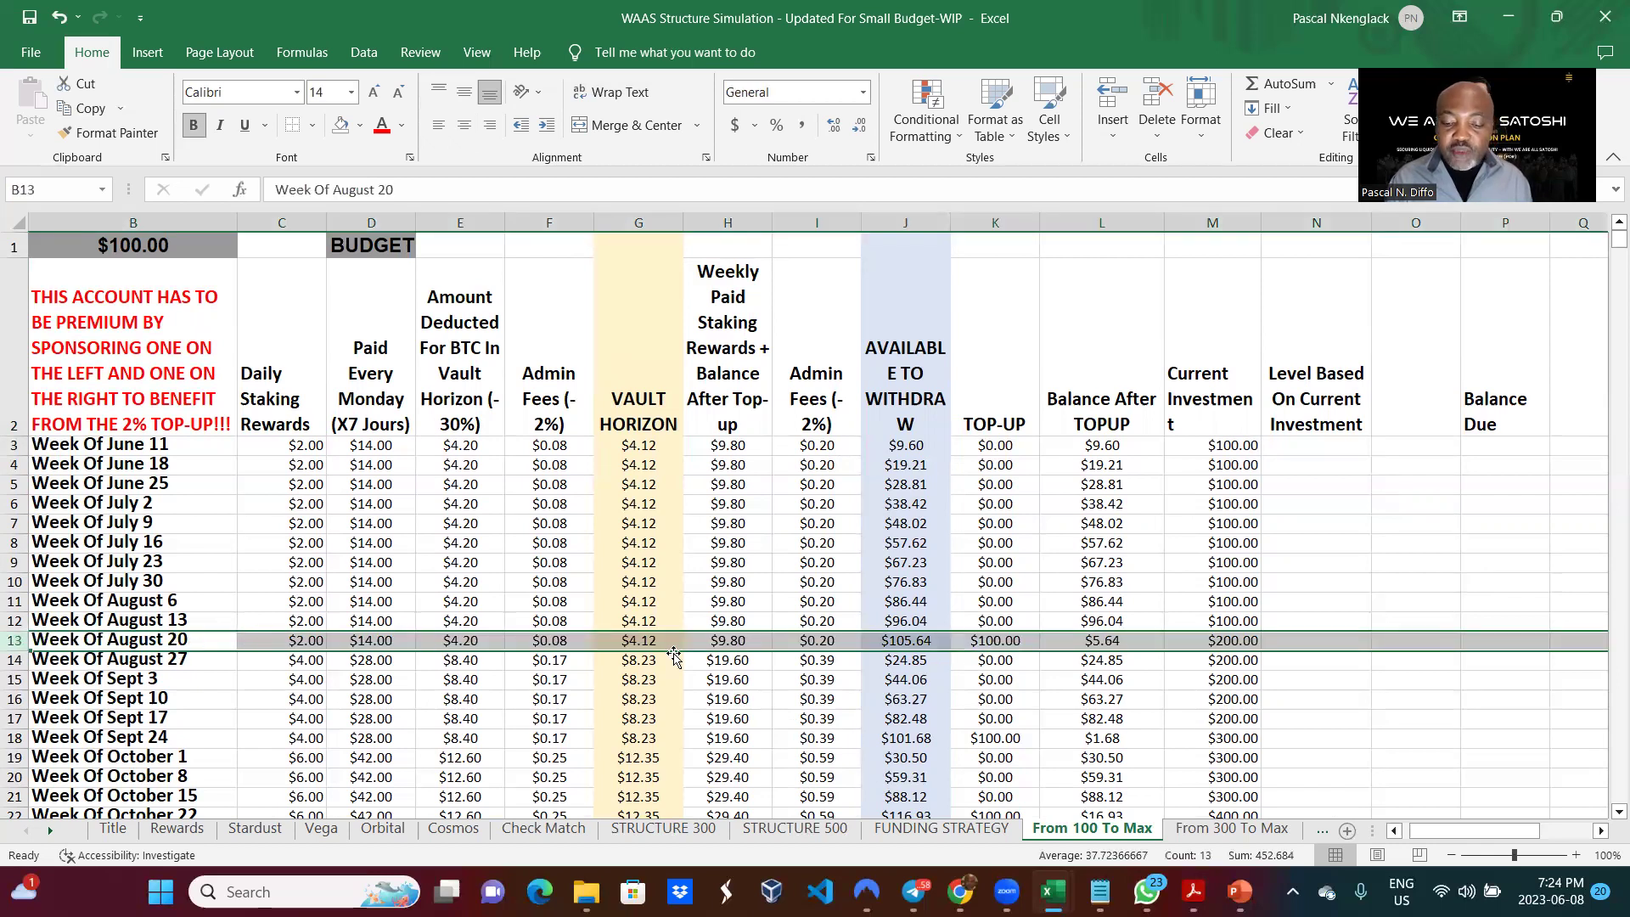
click(897, 641)
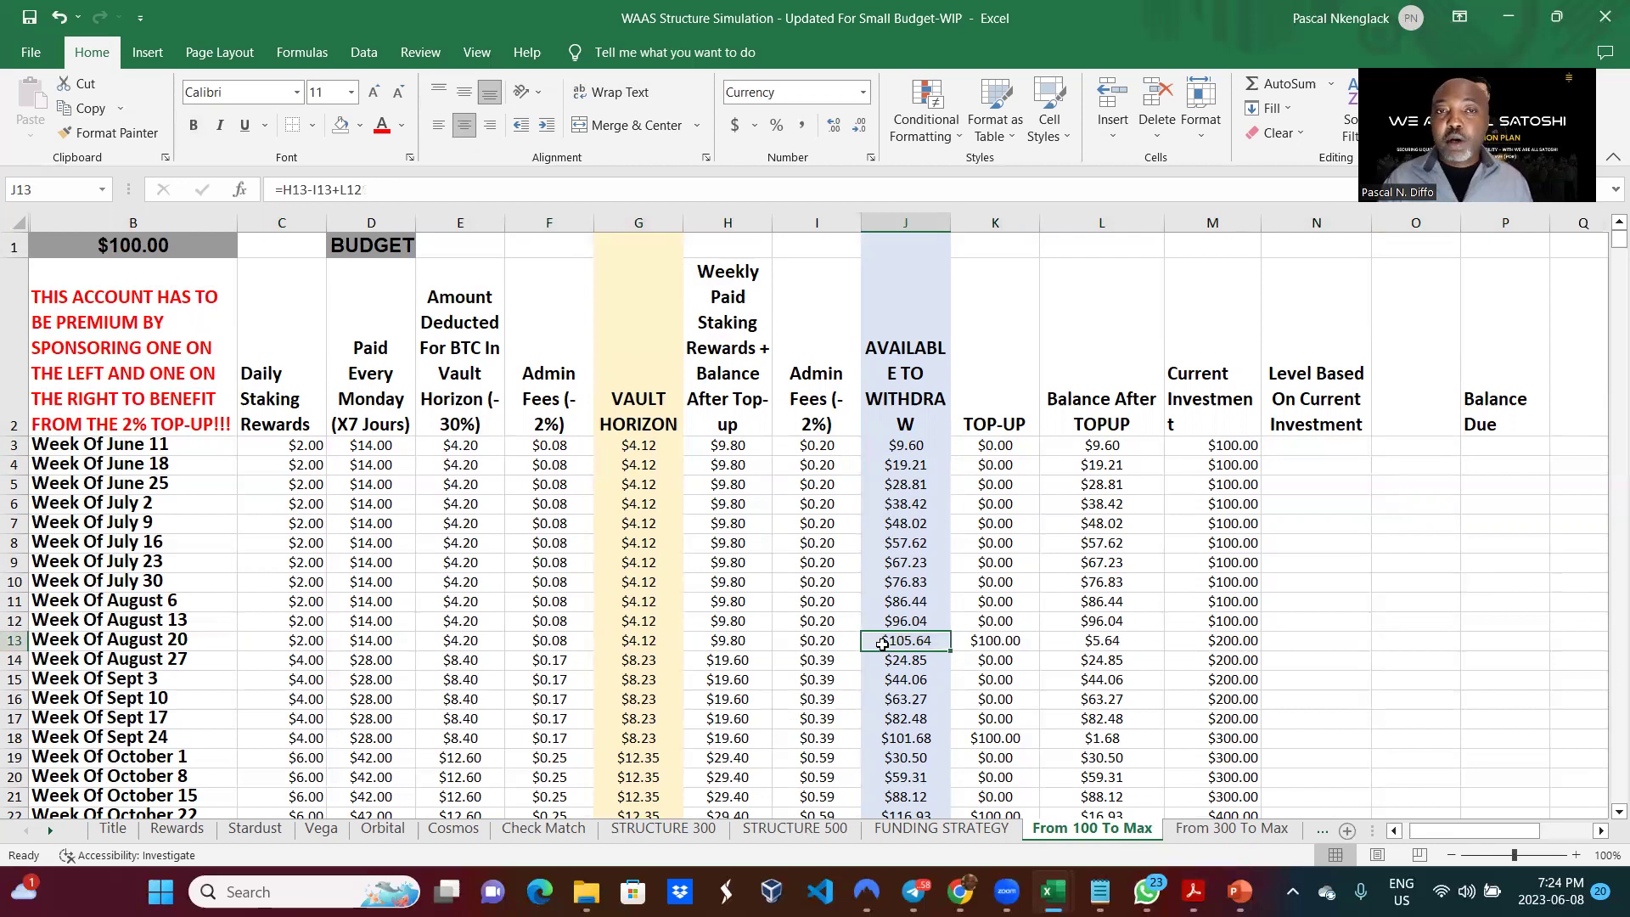
click(1004, 643)
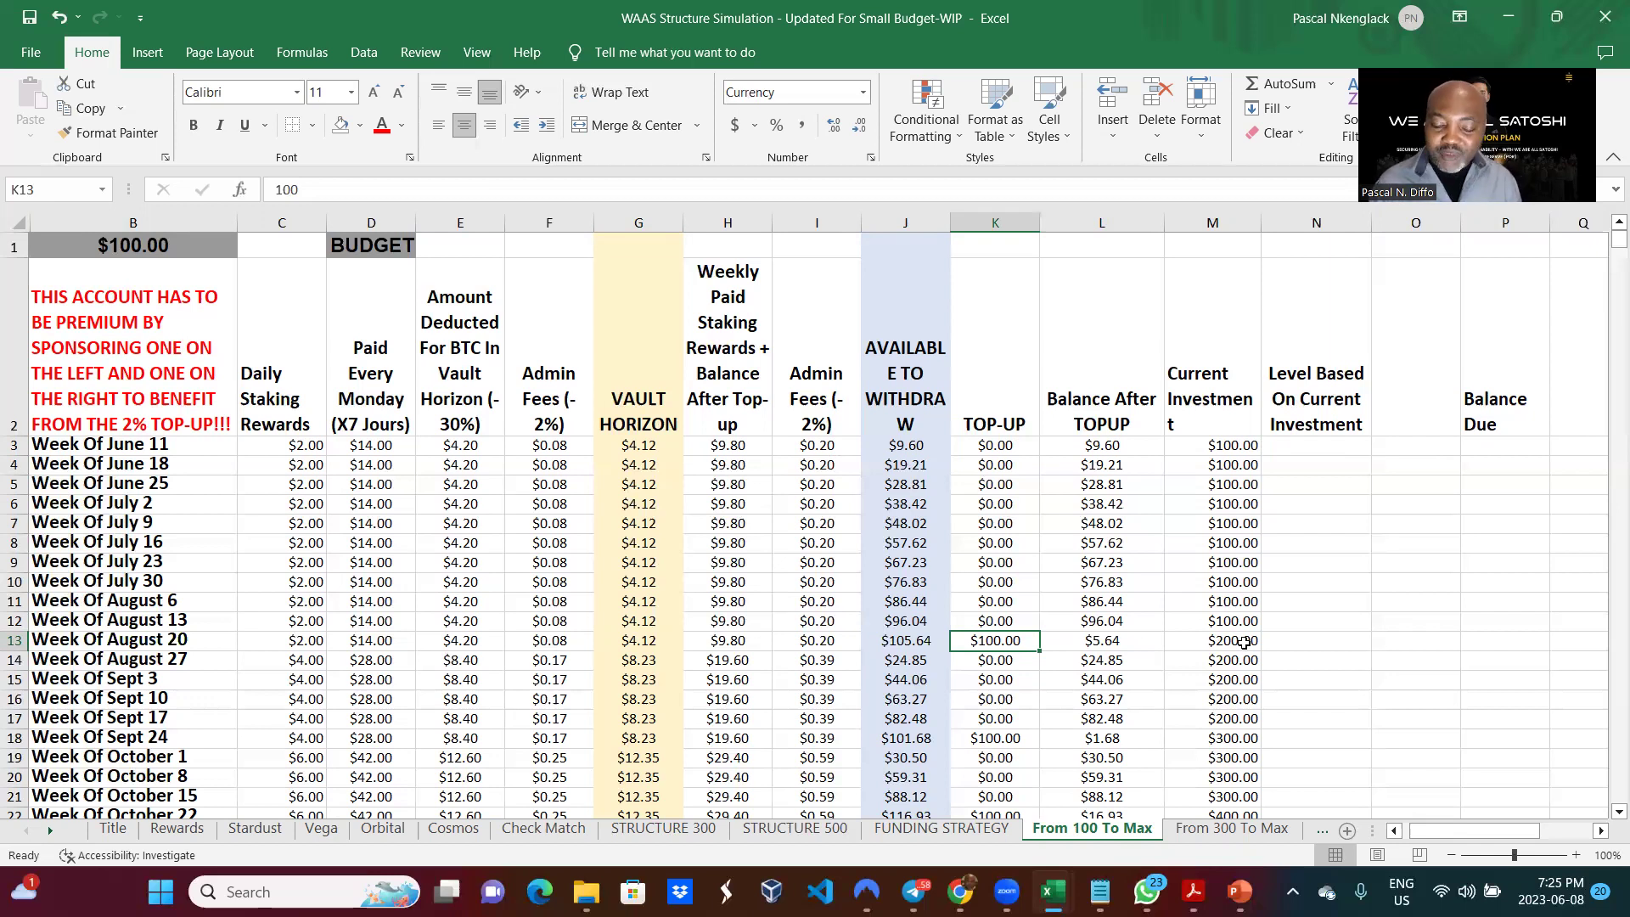
scroll(931, 671, down, 1)
scroll(930, 670, up, 1)
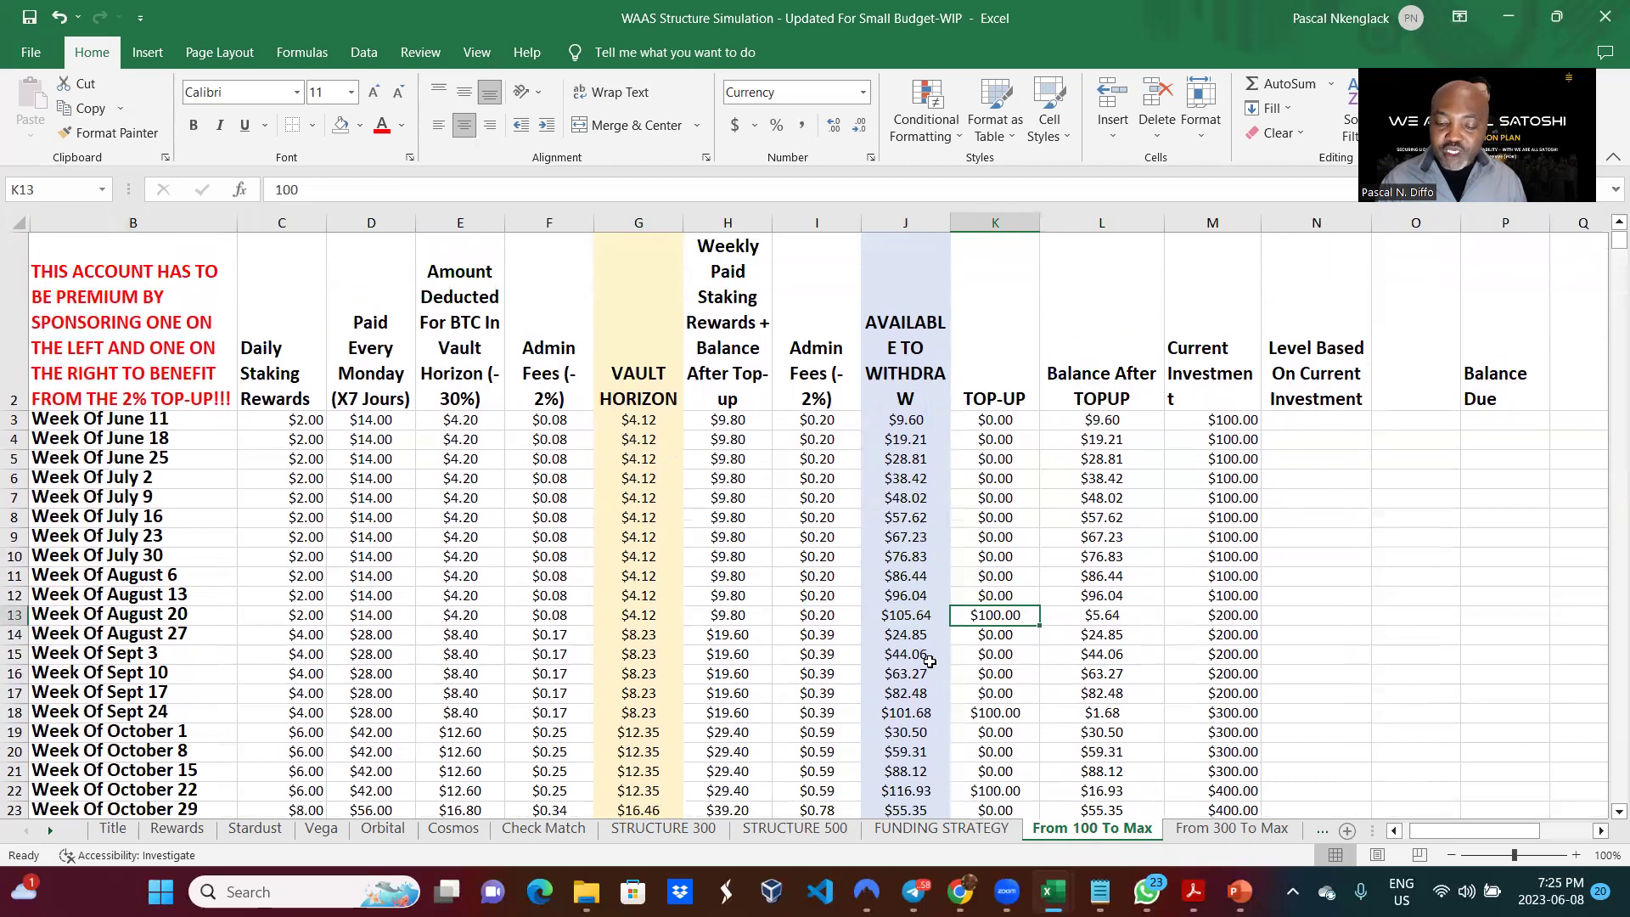
scroll(925, 645, down, 2)
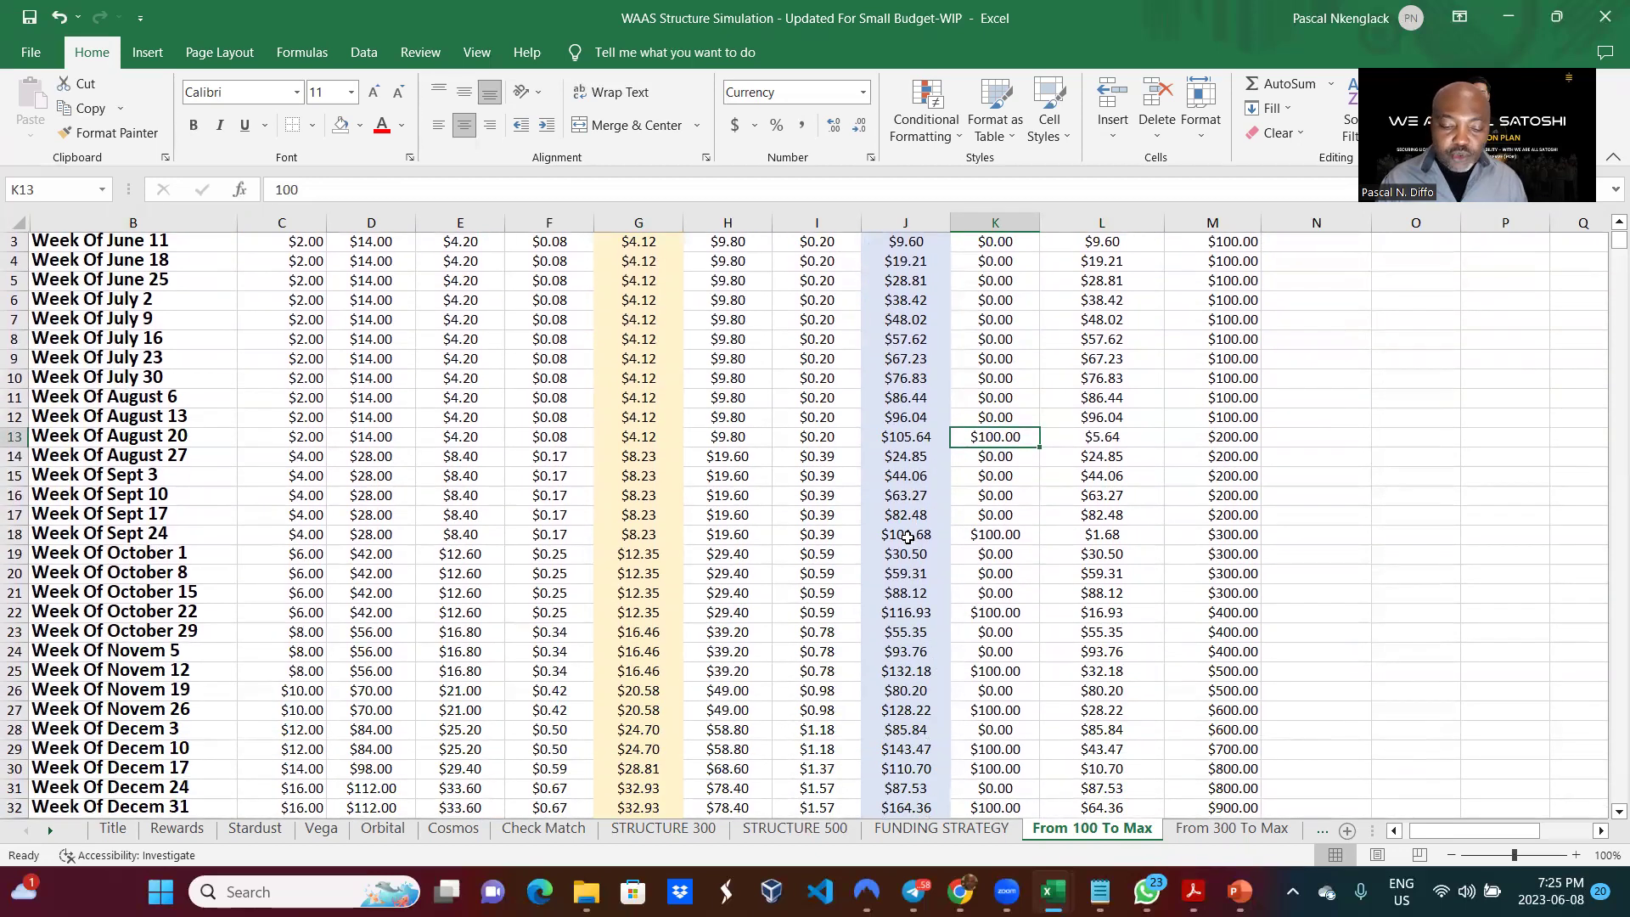
click(906, 537)
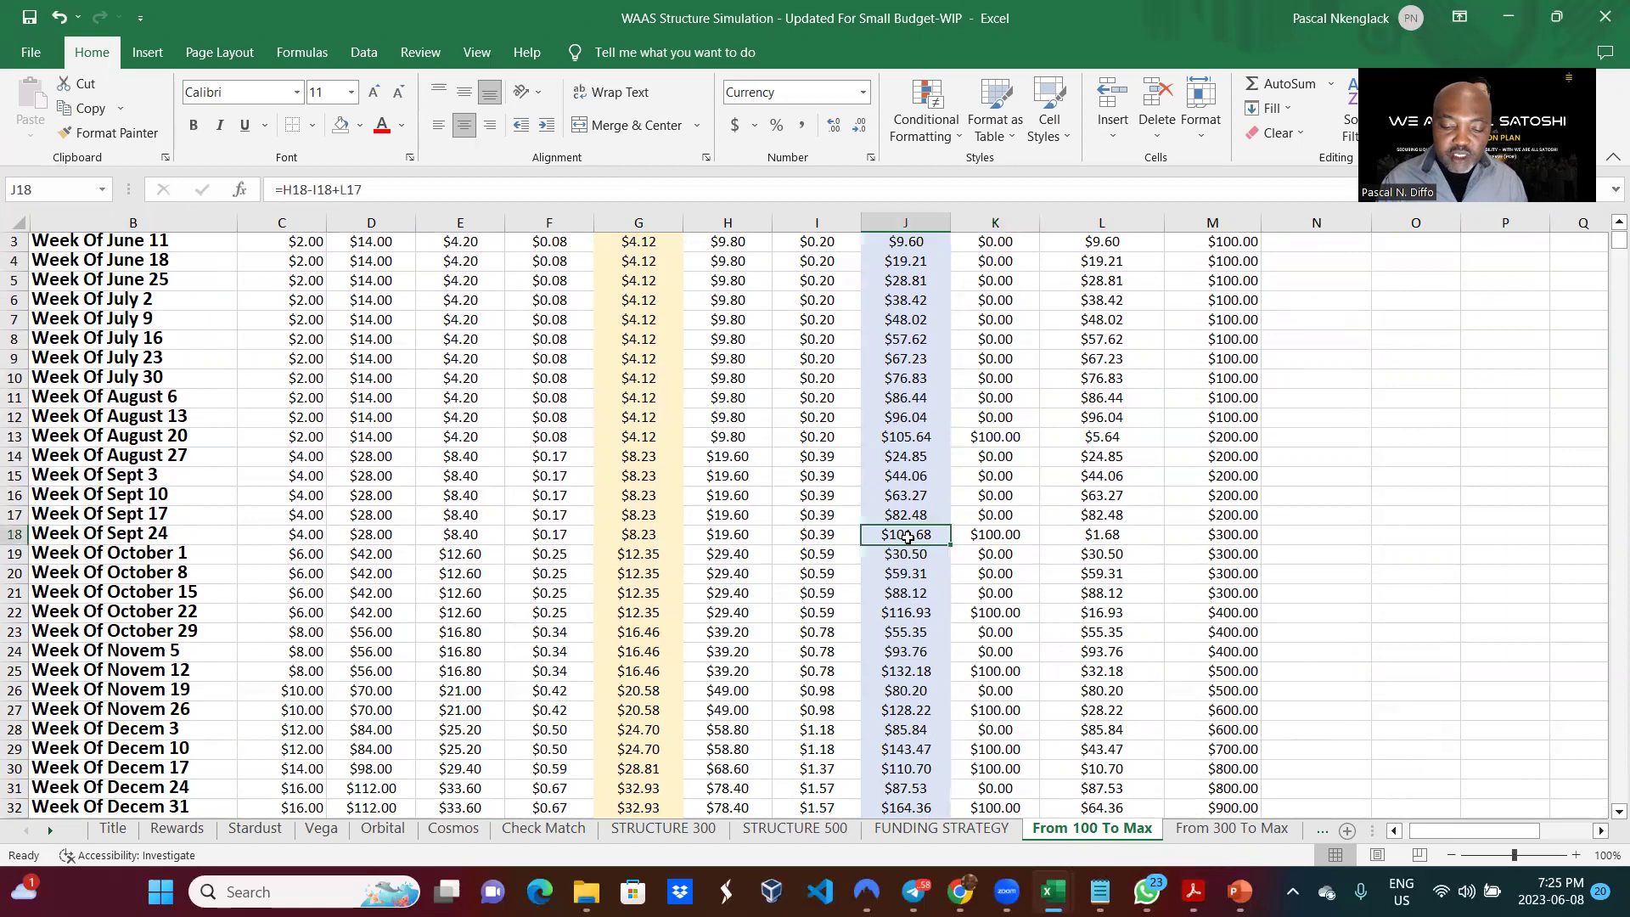
click(15, 534)
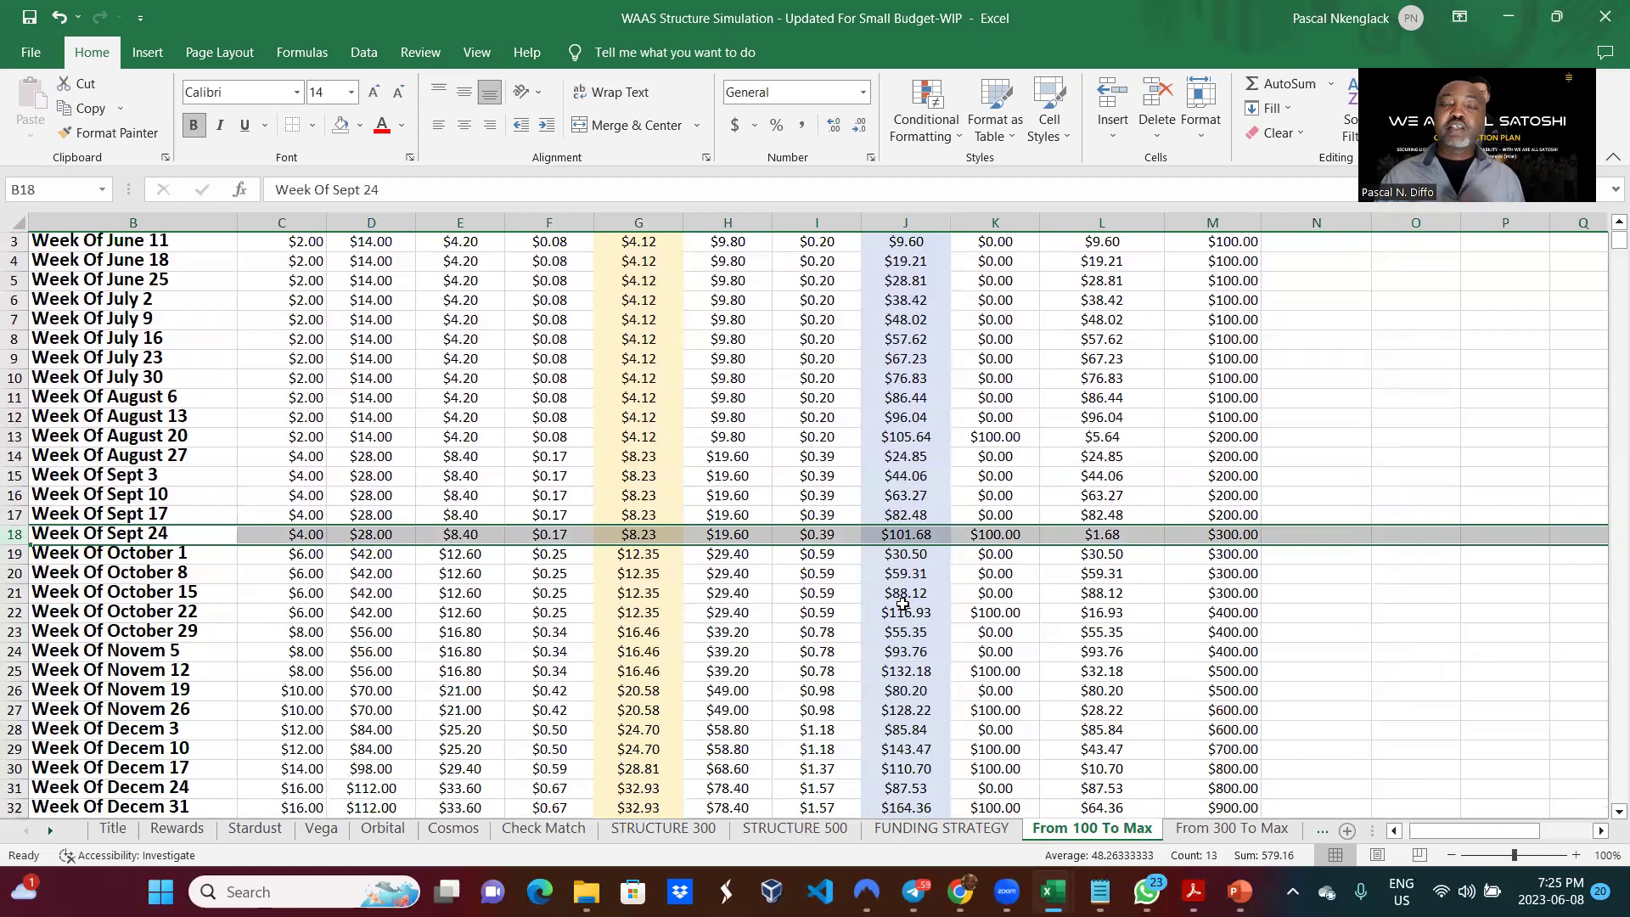
Step: Review the top-up column from Week Of Novem 12 through Week Of Decem 31, including the full year-end row
scroll(902, 603, down, 2)
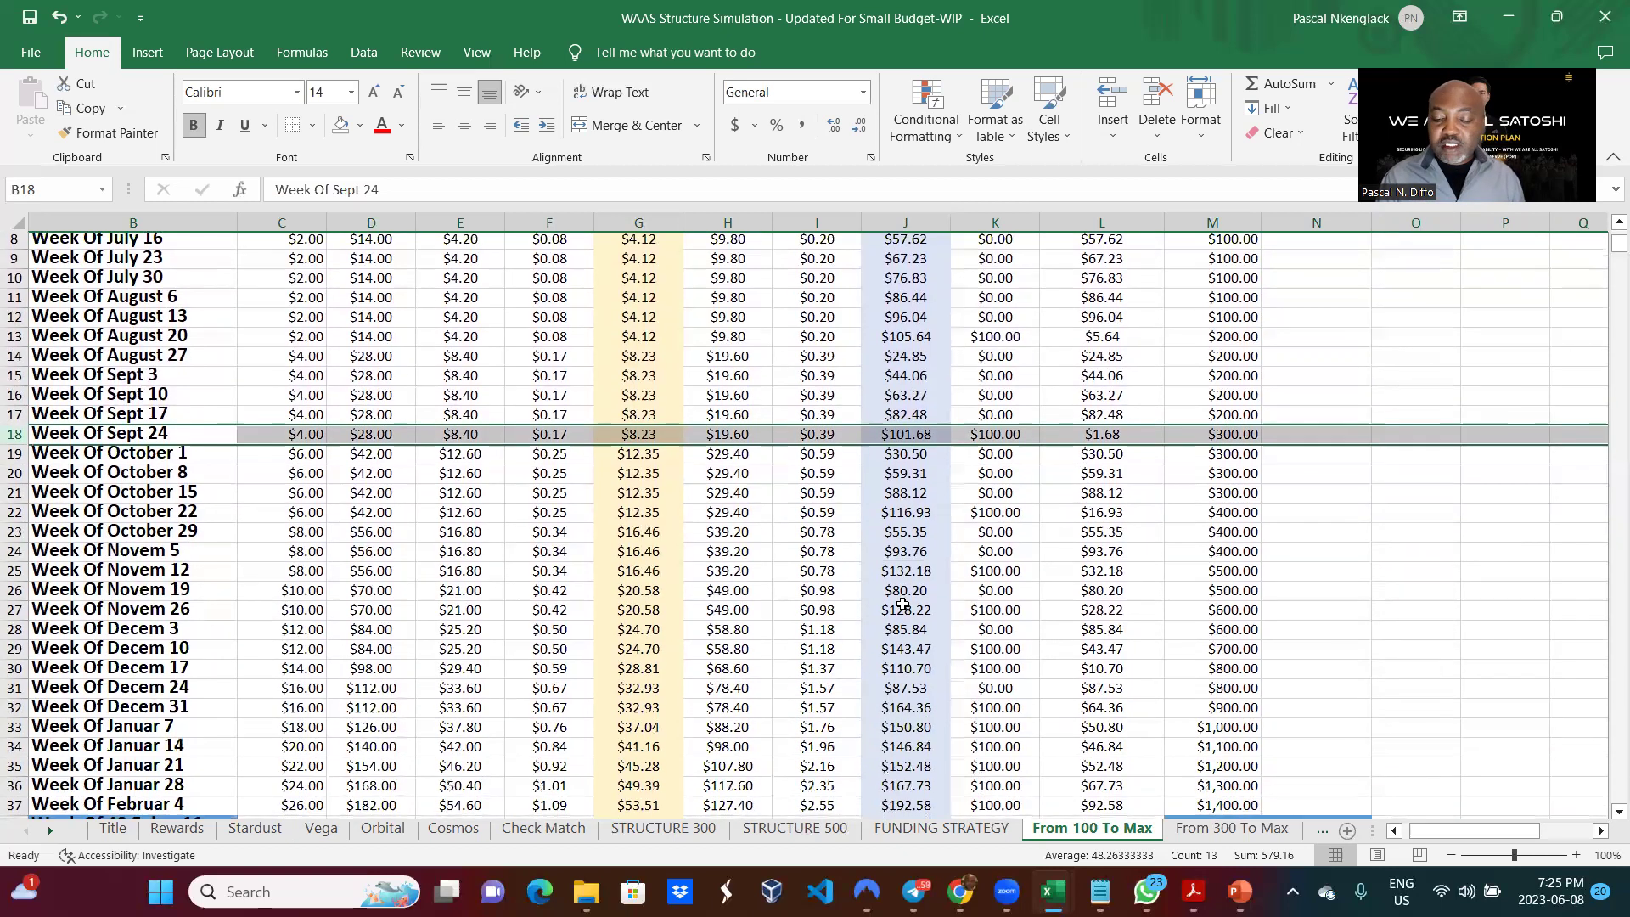
scroll(902, 603, down, 2)
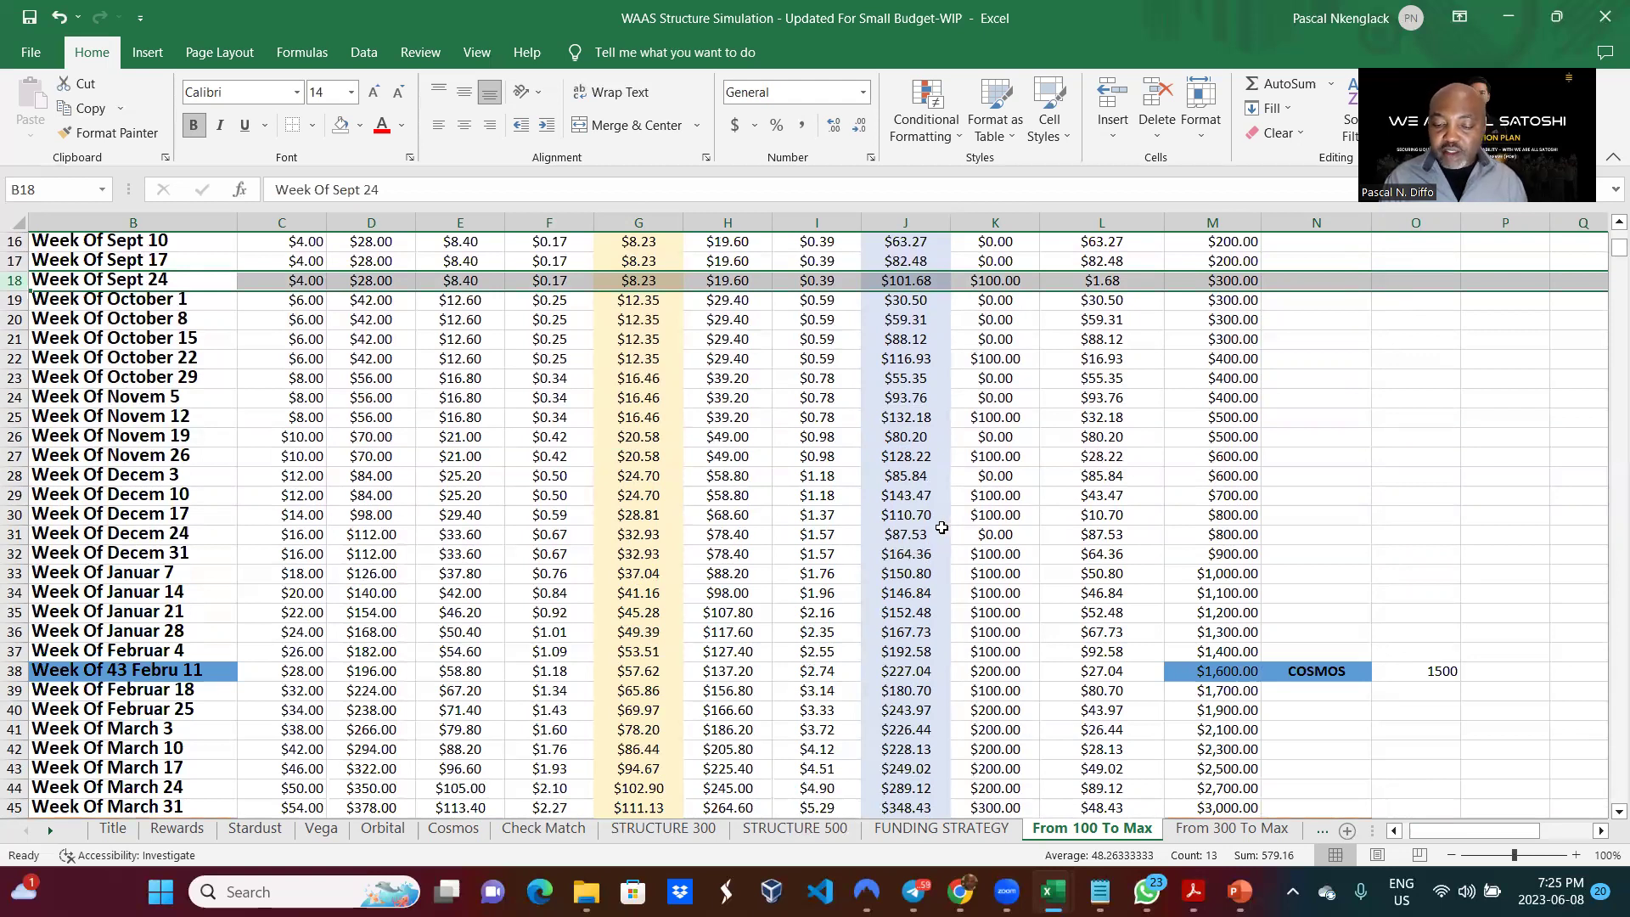
click(1004, 418)
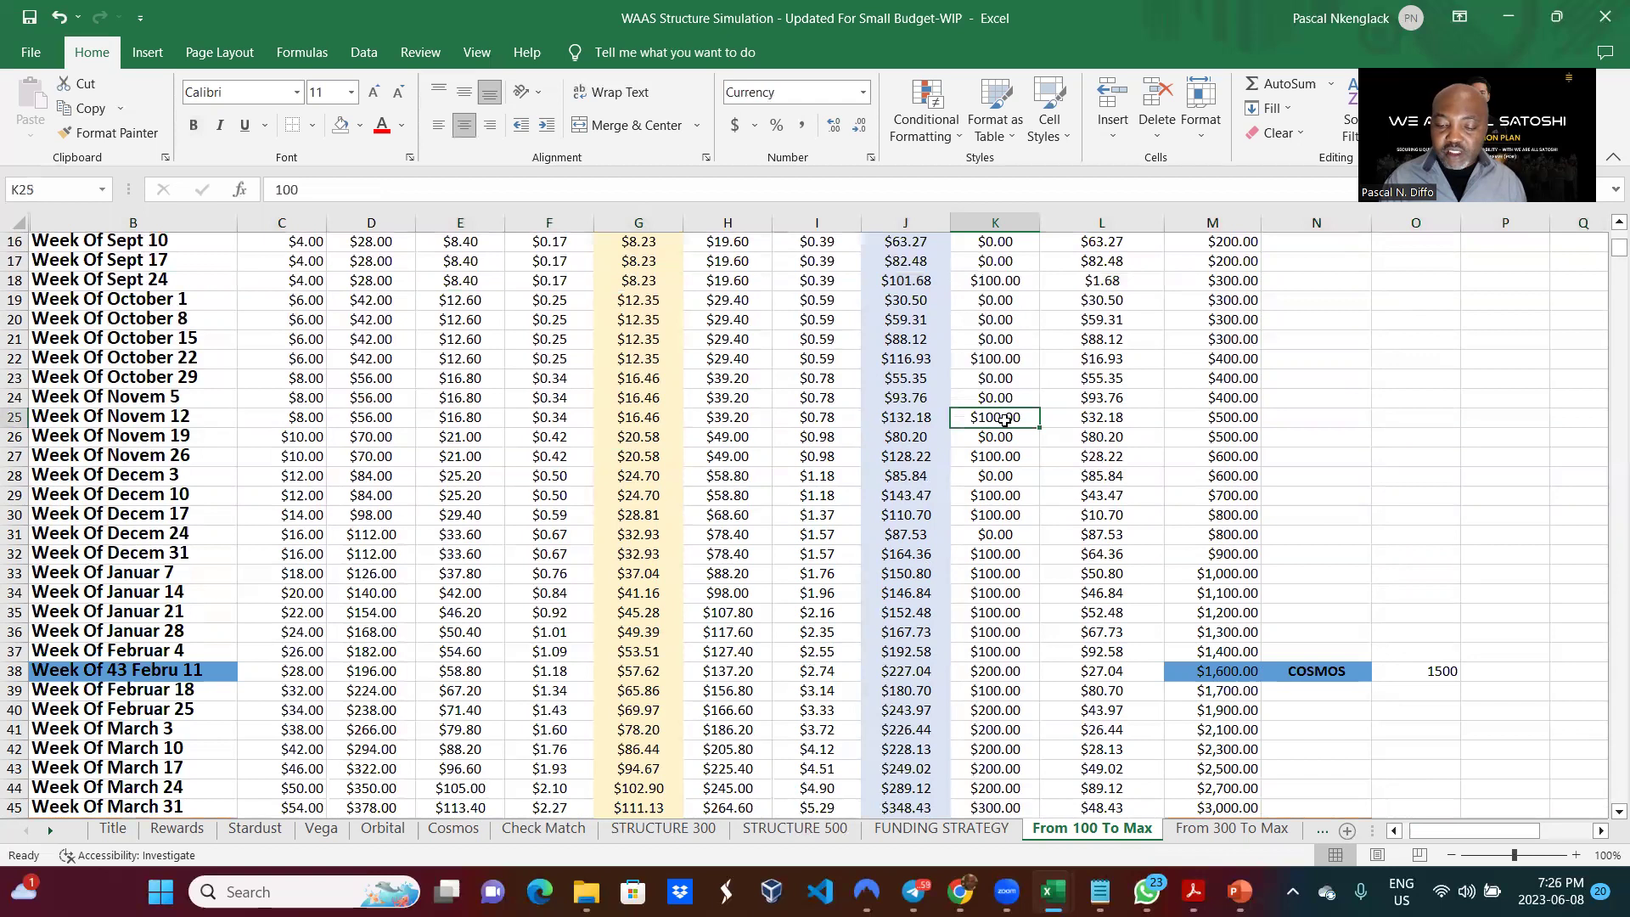
key(Down)
key(Down)
key(Down)
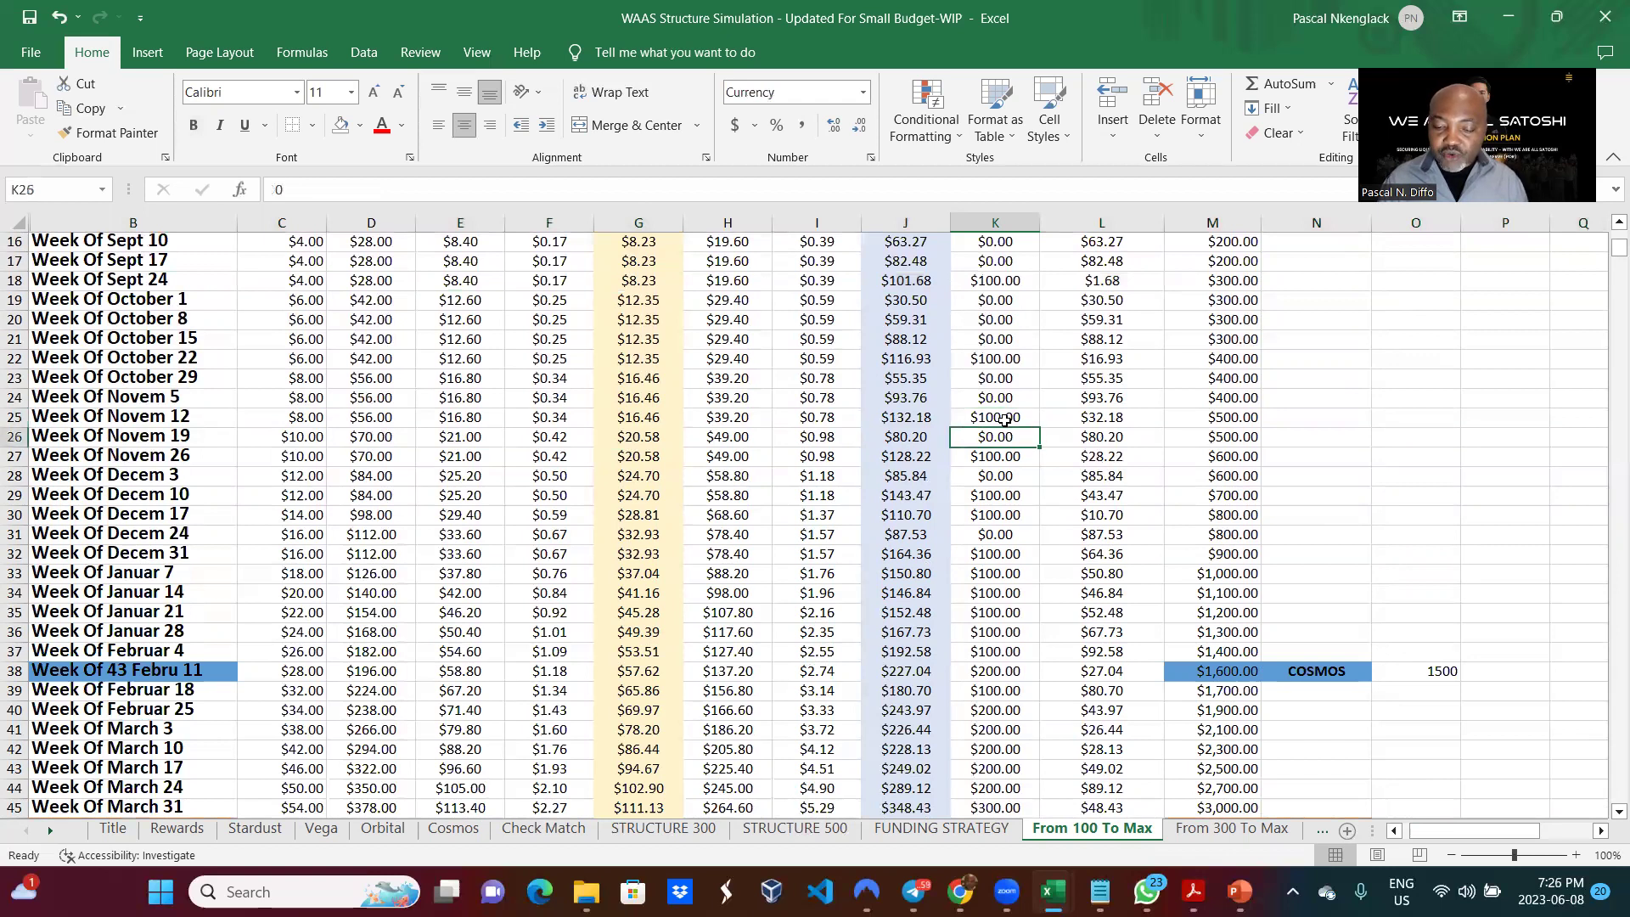
key(Down)
key(Down)
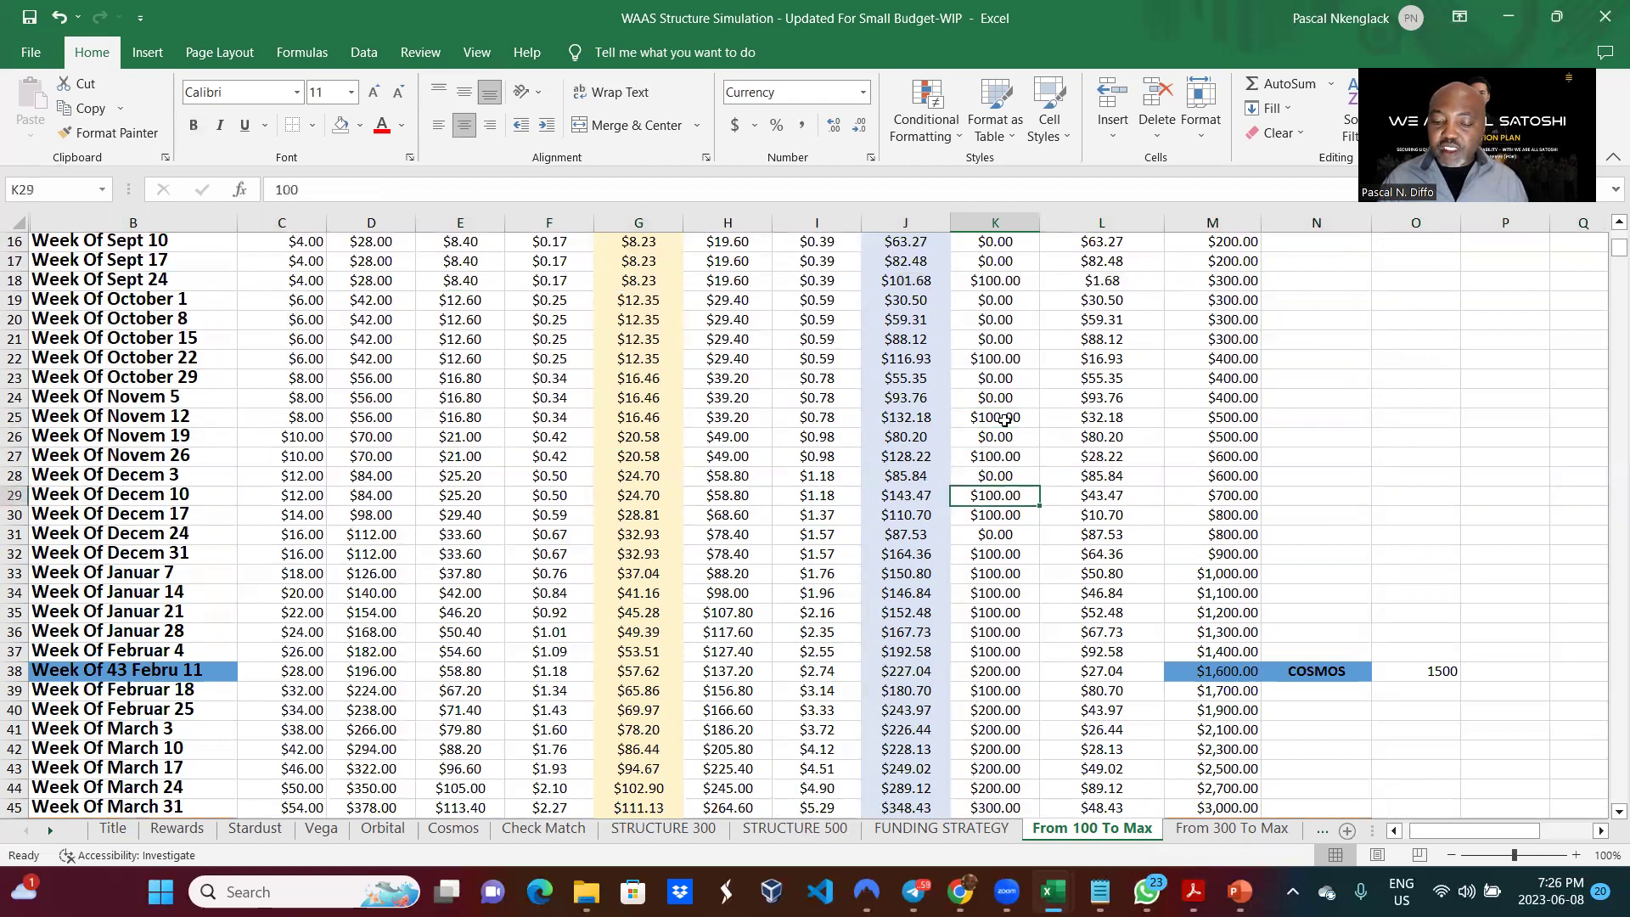
key(Down)
key(Down)
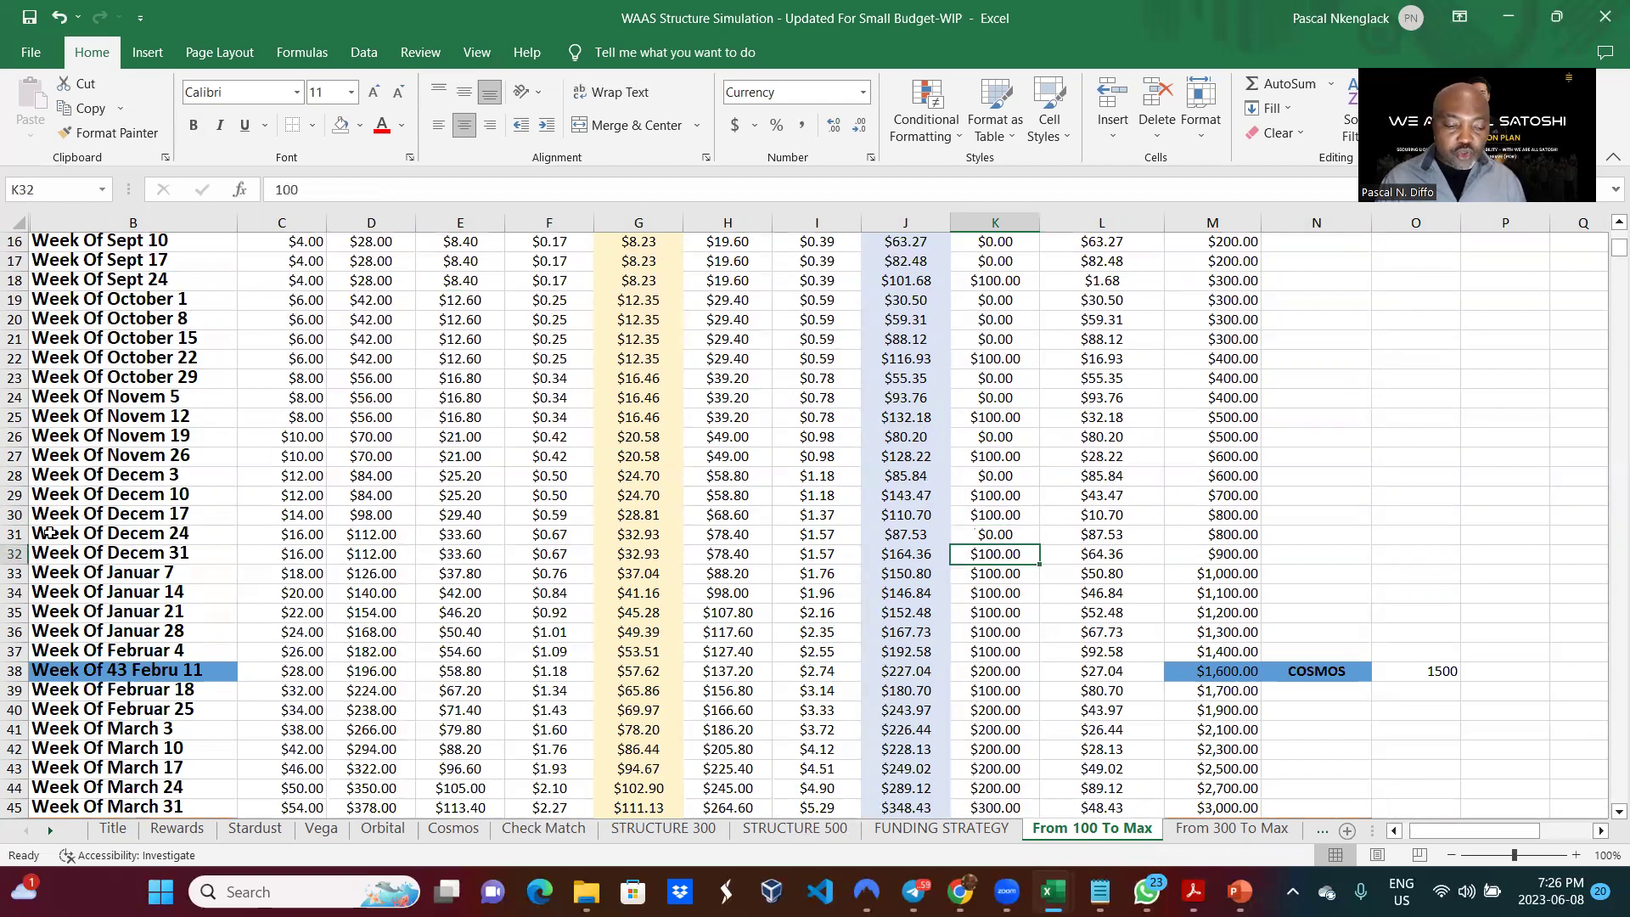
click(19, 553)
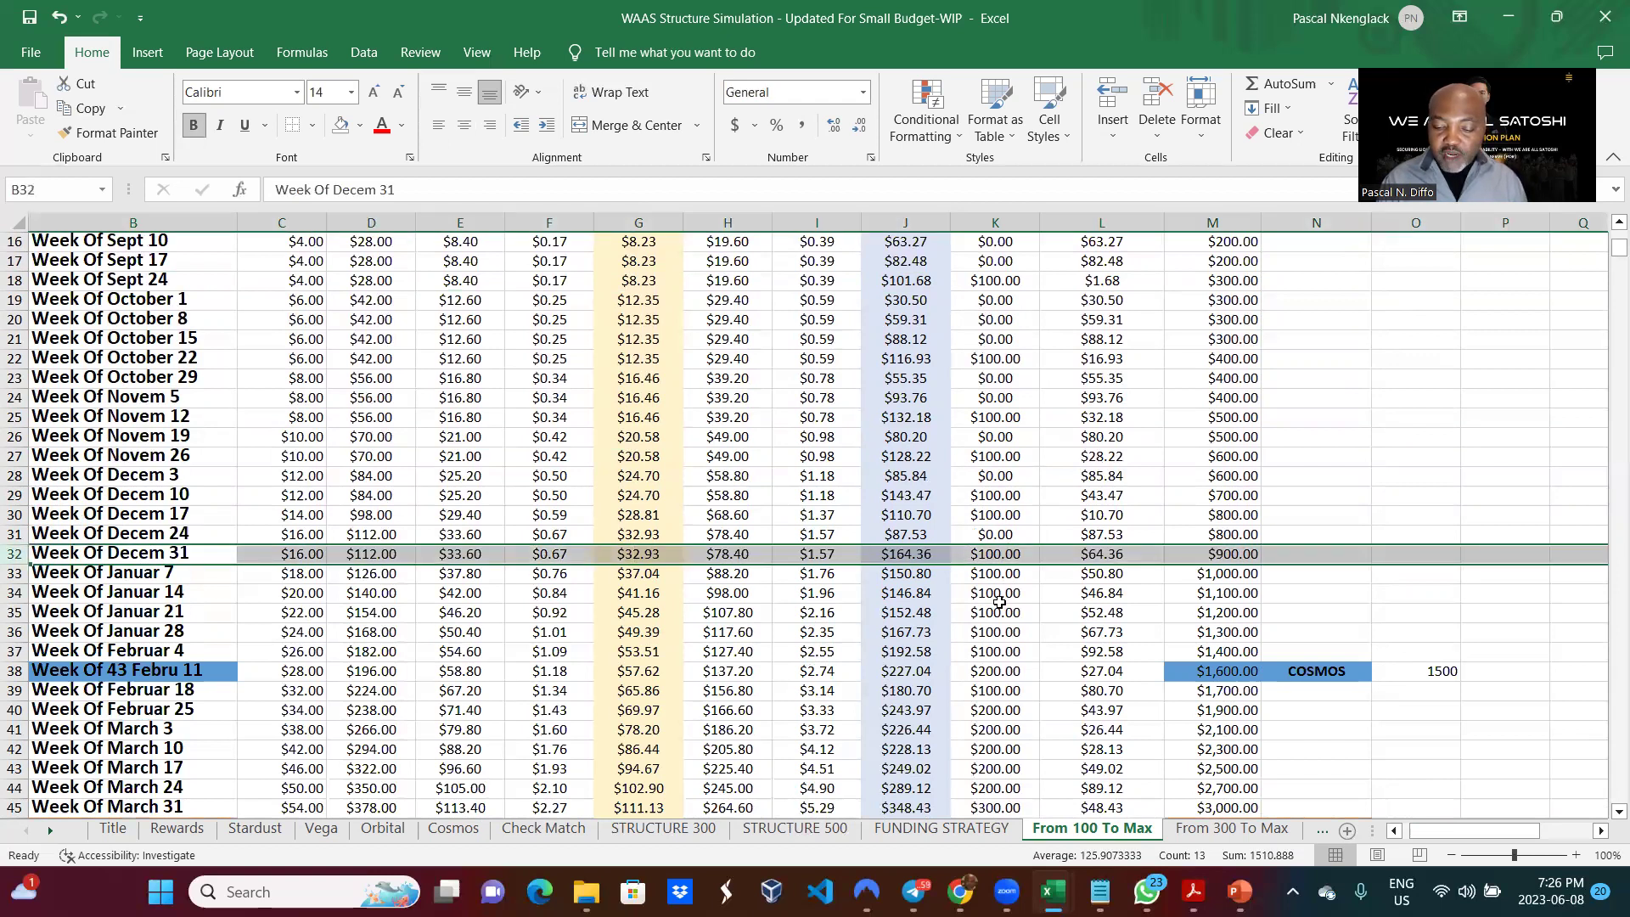
Step: Review the investment levels reached from the COSMOS row at Week Of 43 Febru 11 through Week Of Sept 22 2024
scroll(991, 703, down, 2)
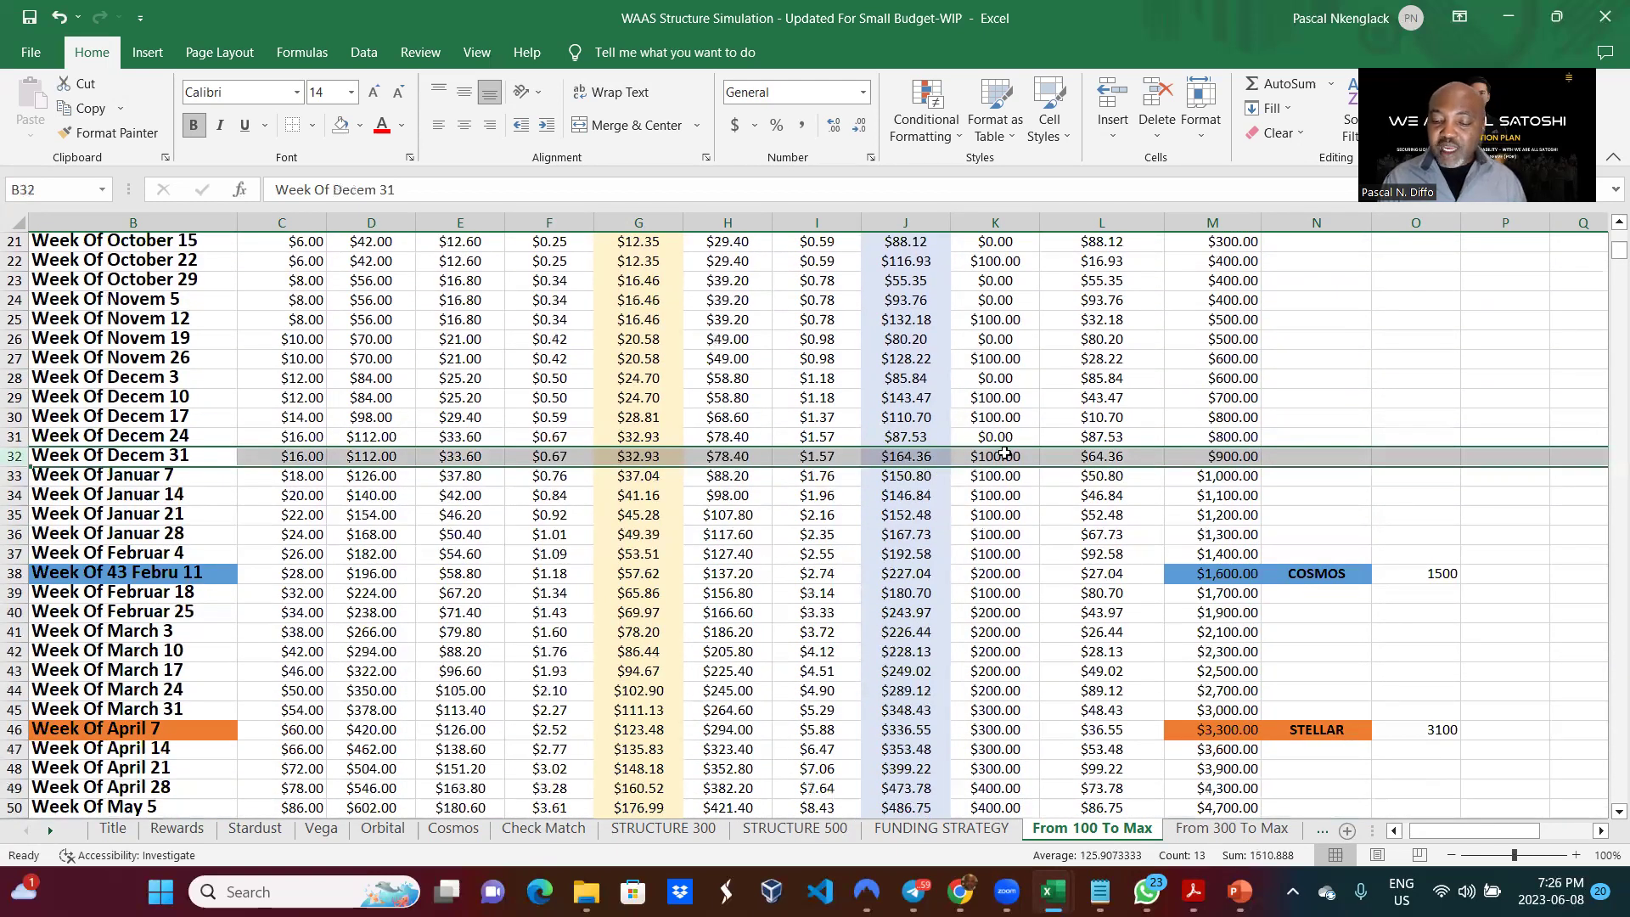
click(15, 574)
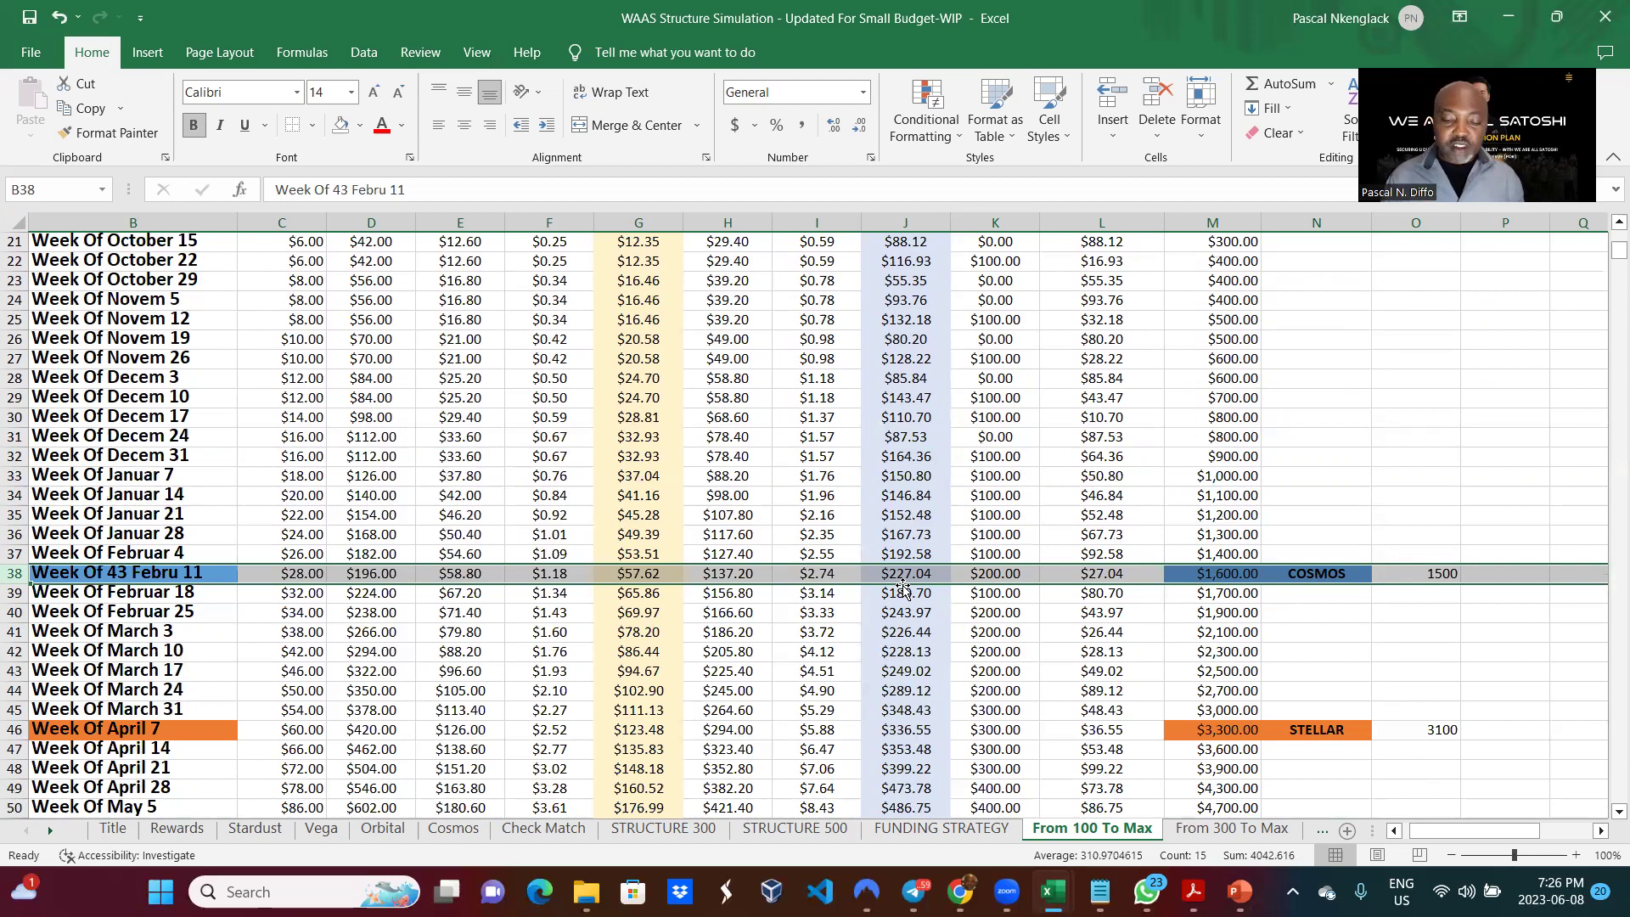
scroll(903, 588, down, 2)
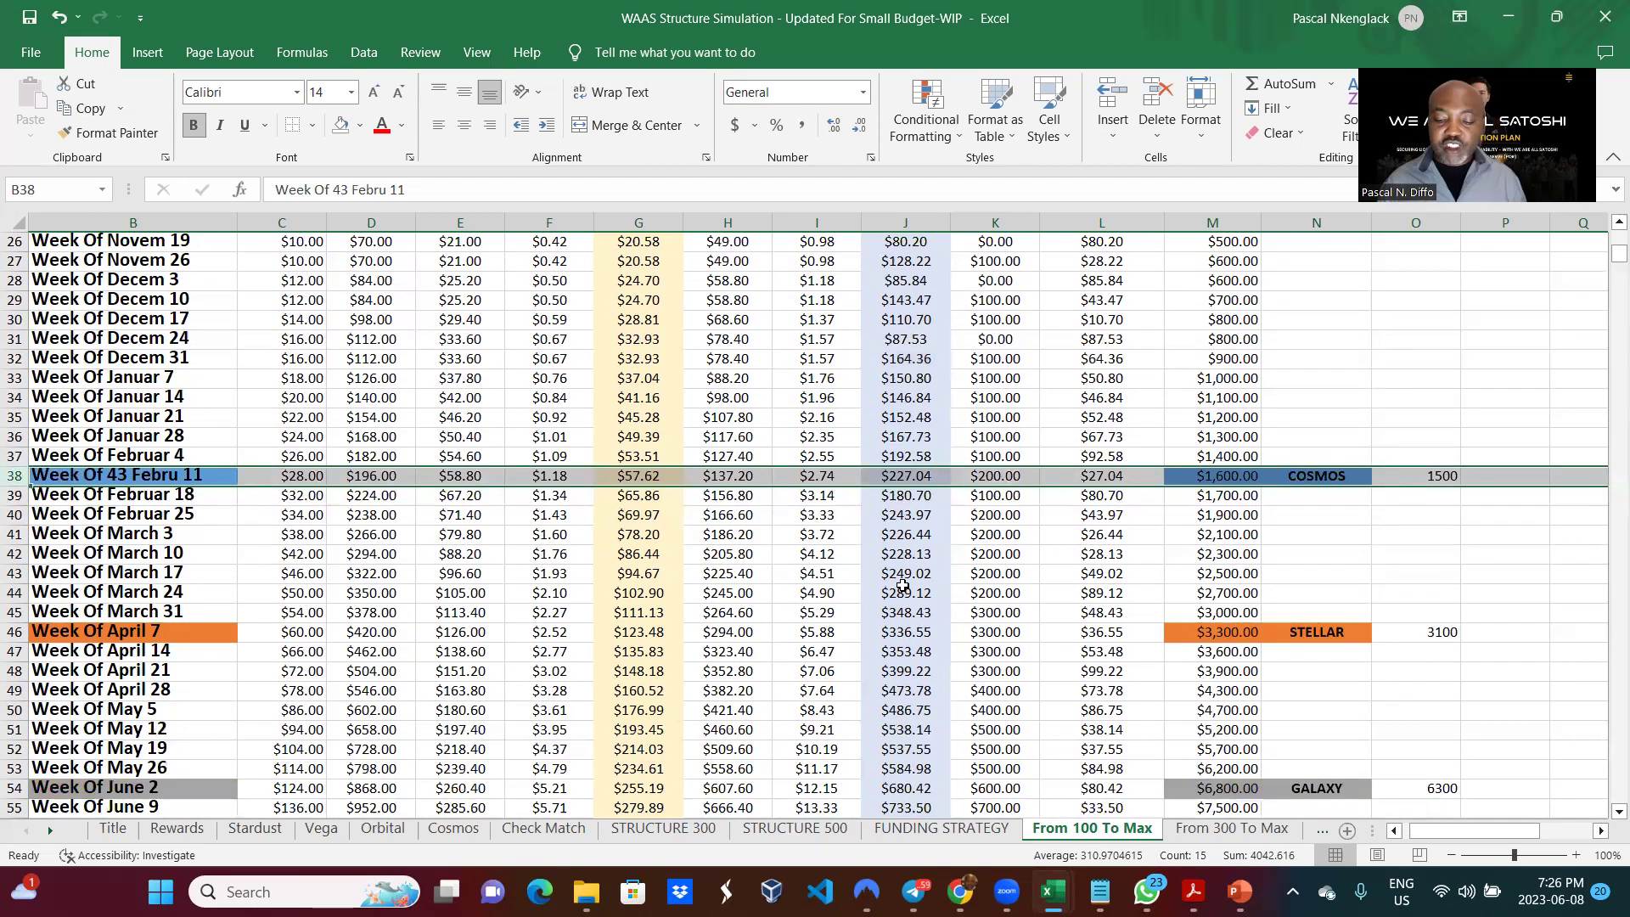
scroll(903, 587, down, 1)
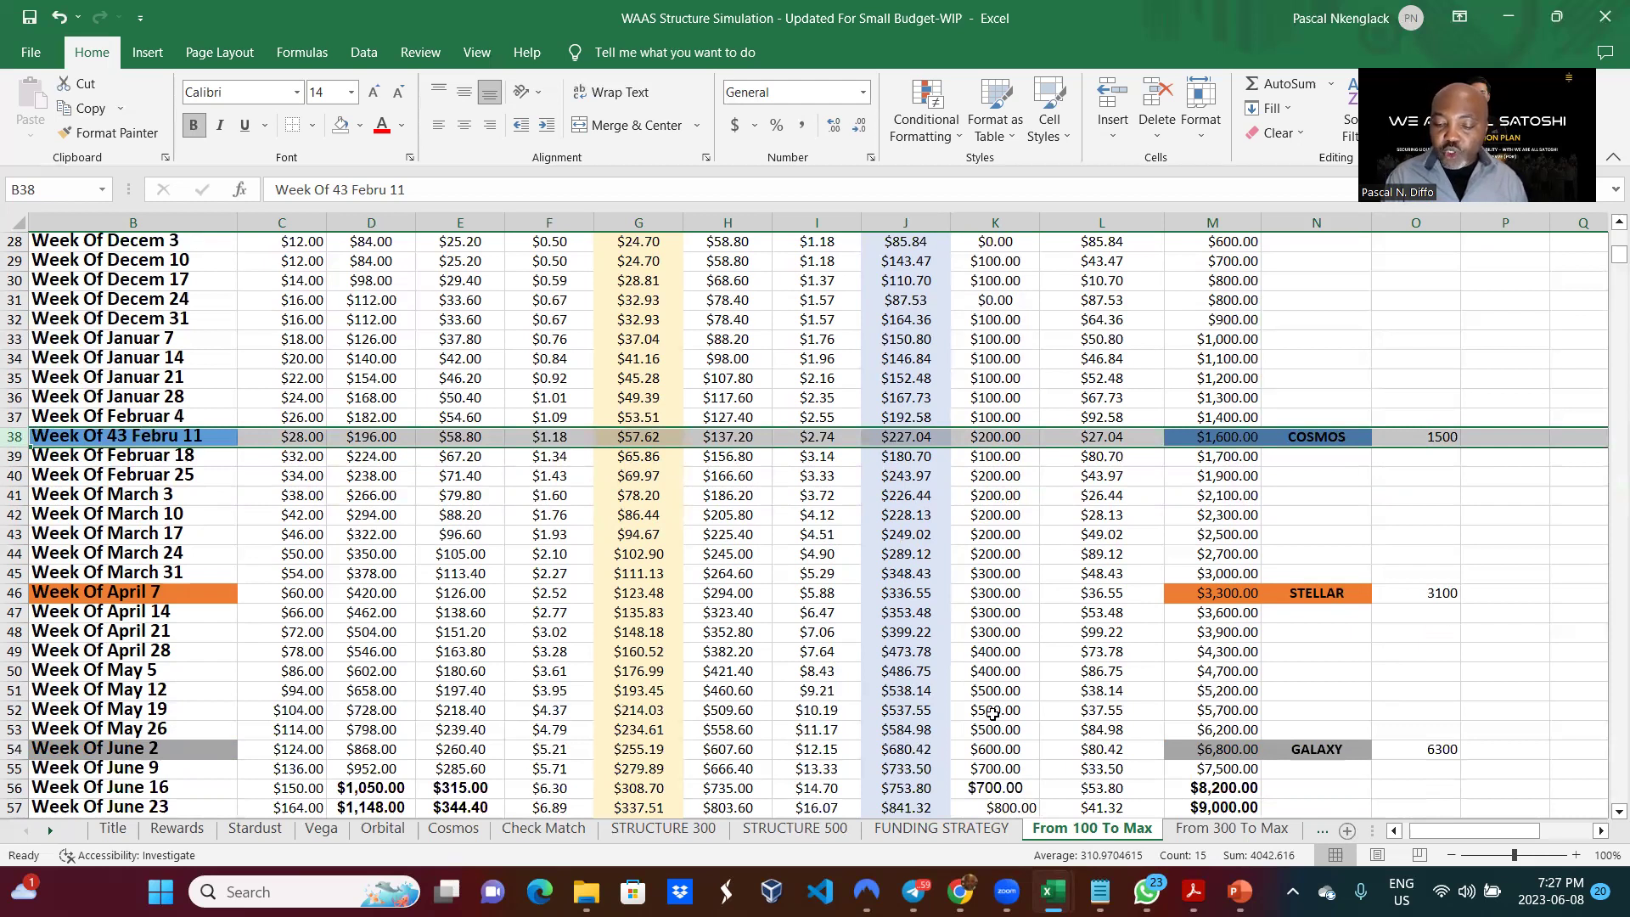
scroll(993, 712, down, 2)
scroll(993, 713, down, 2)
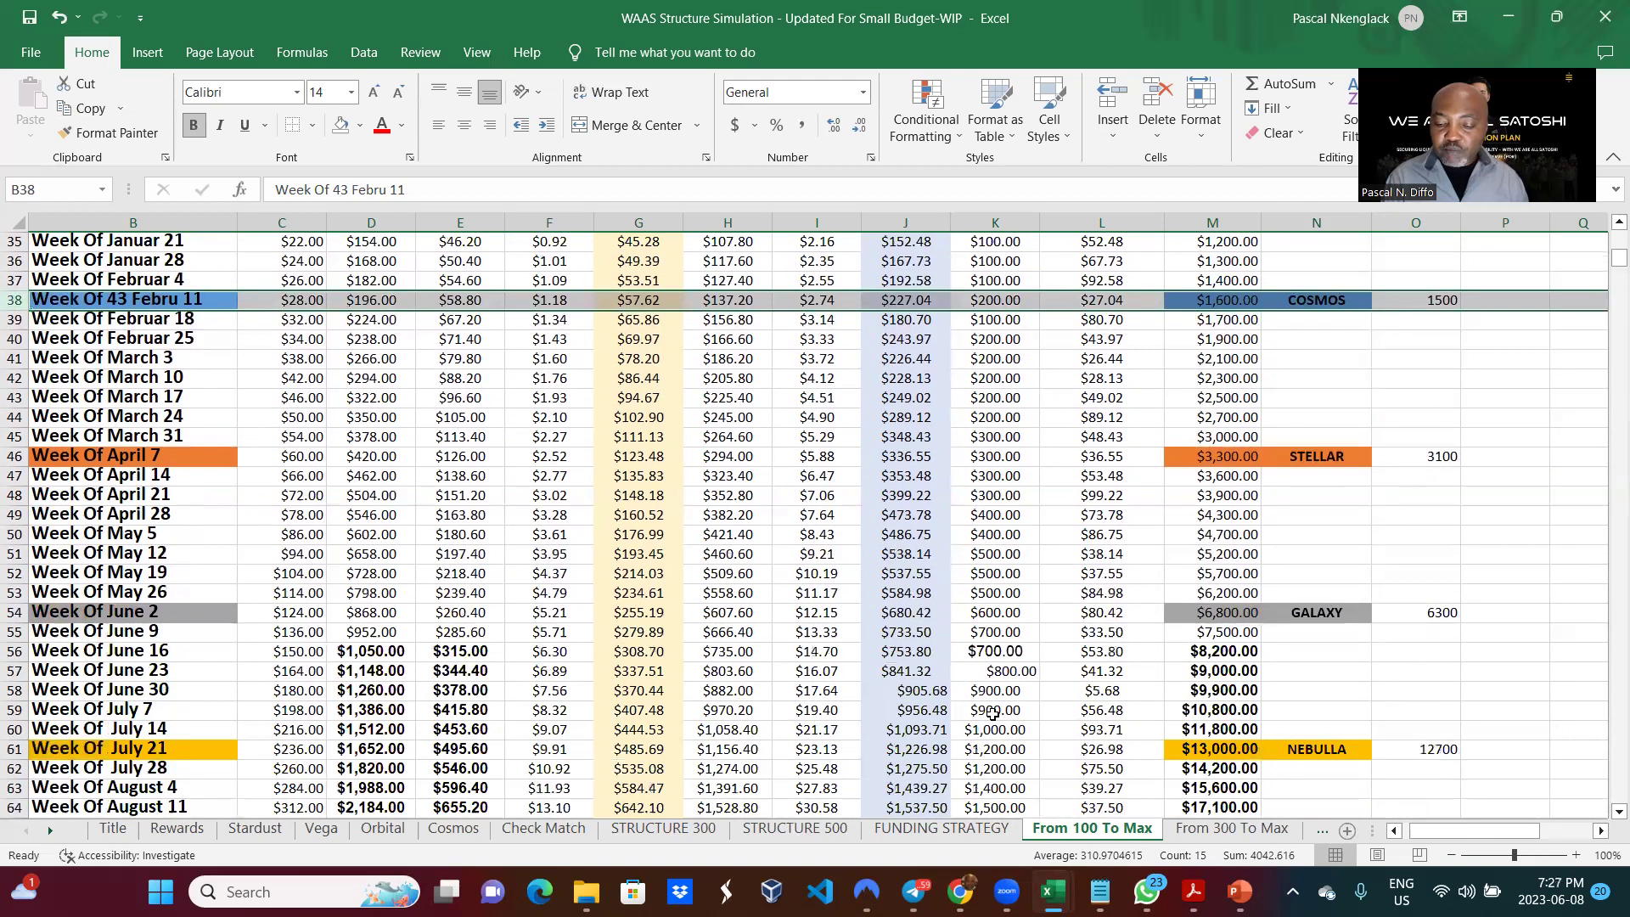
scroll(993, 713, down, 2)
scroll(993, 715, down, 2)
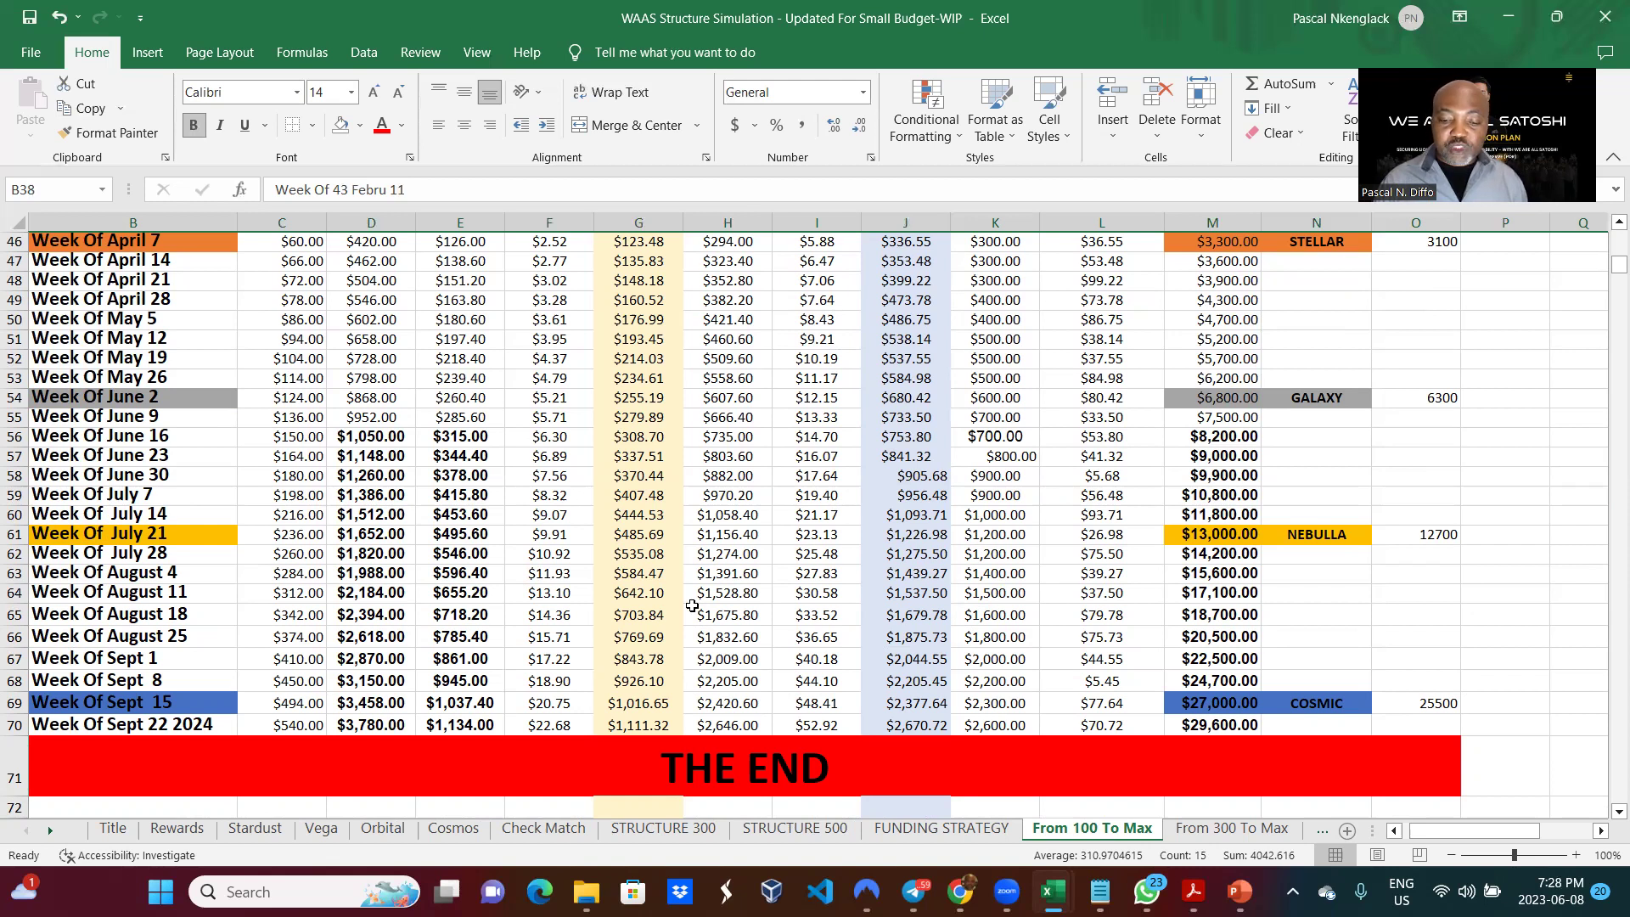
Step: Enter 500 as the starting budget in cell B1
scroll(692, 605, up, 10)
scroll(692, 606, up, 5)
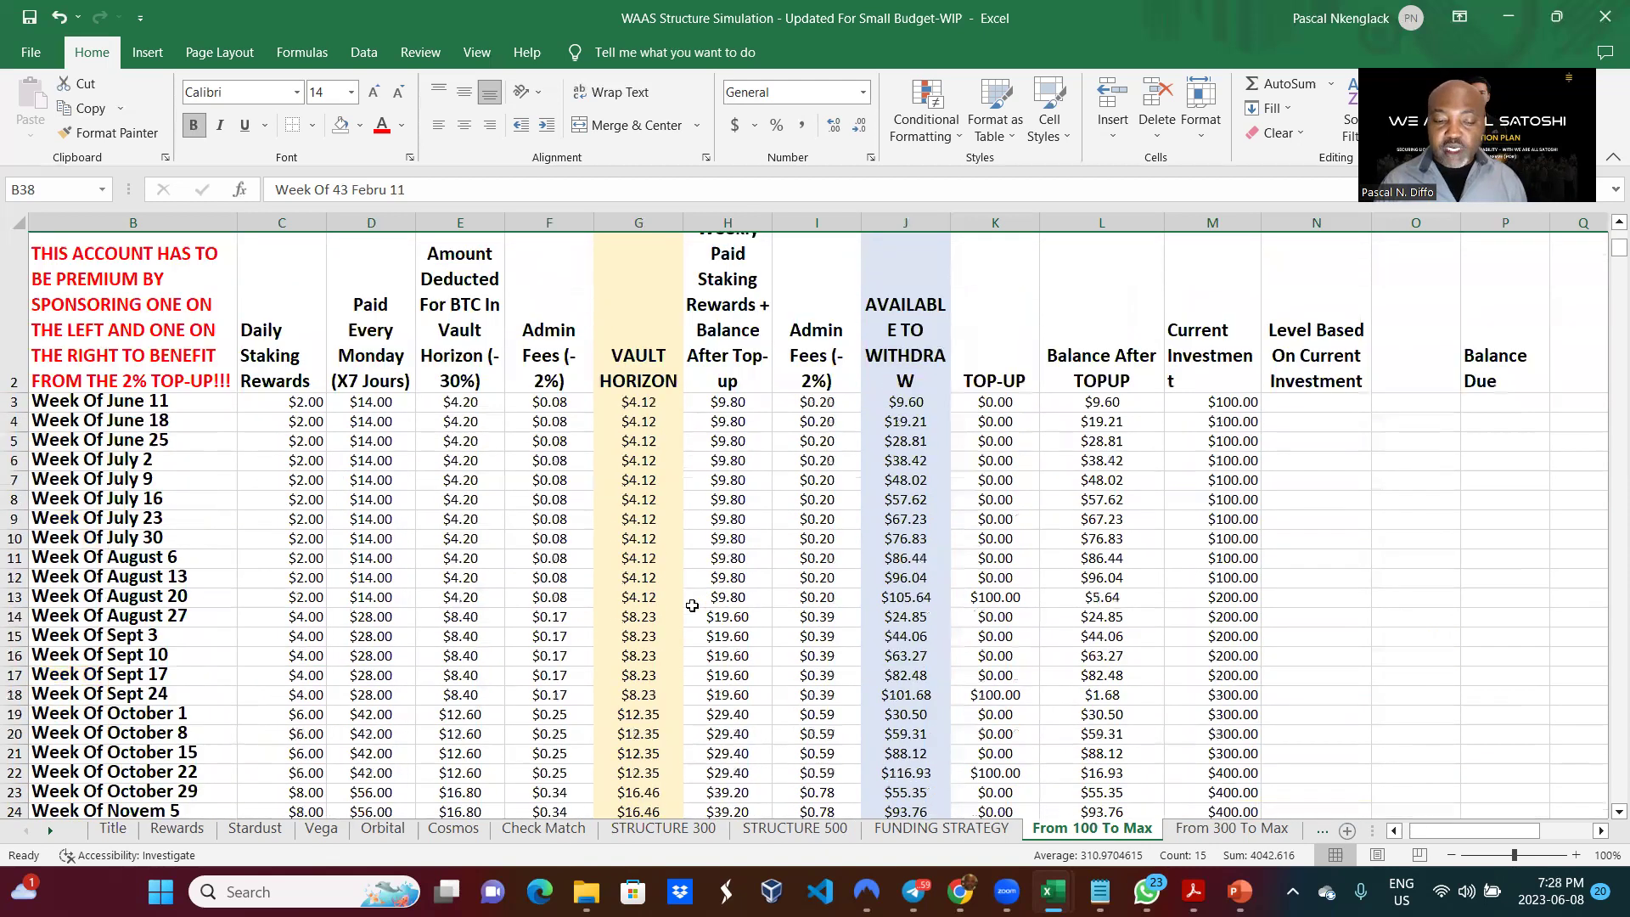
scroll(692, 606, up, 1)
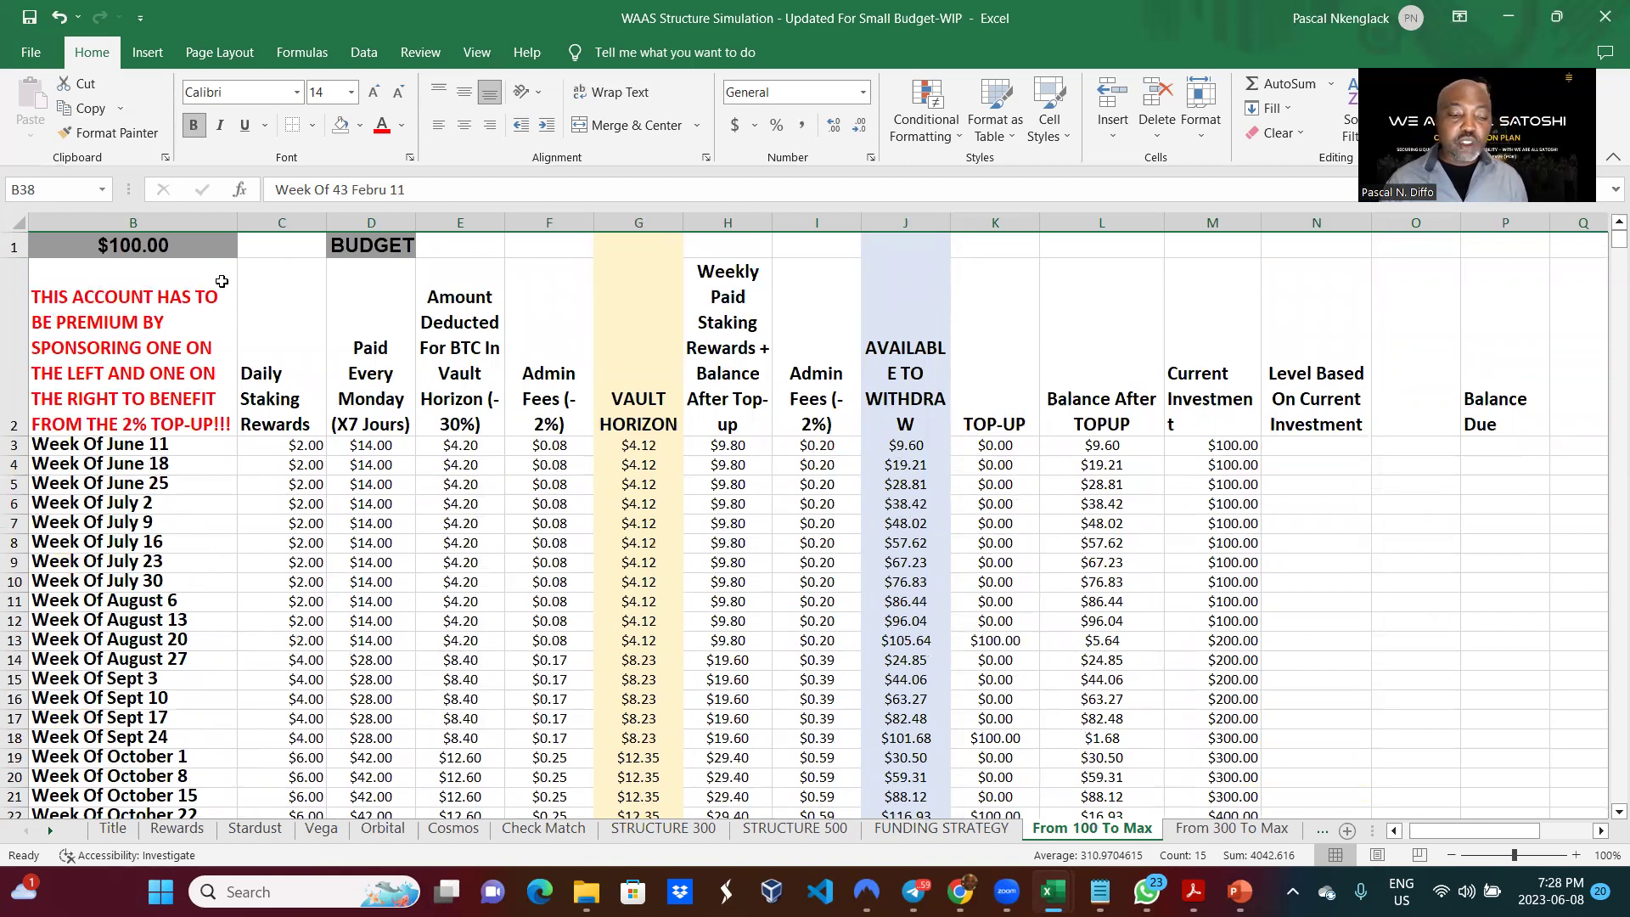
click(175, 240)
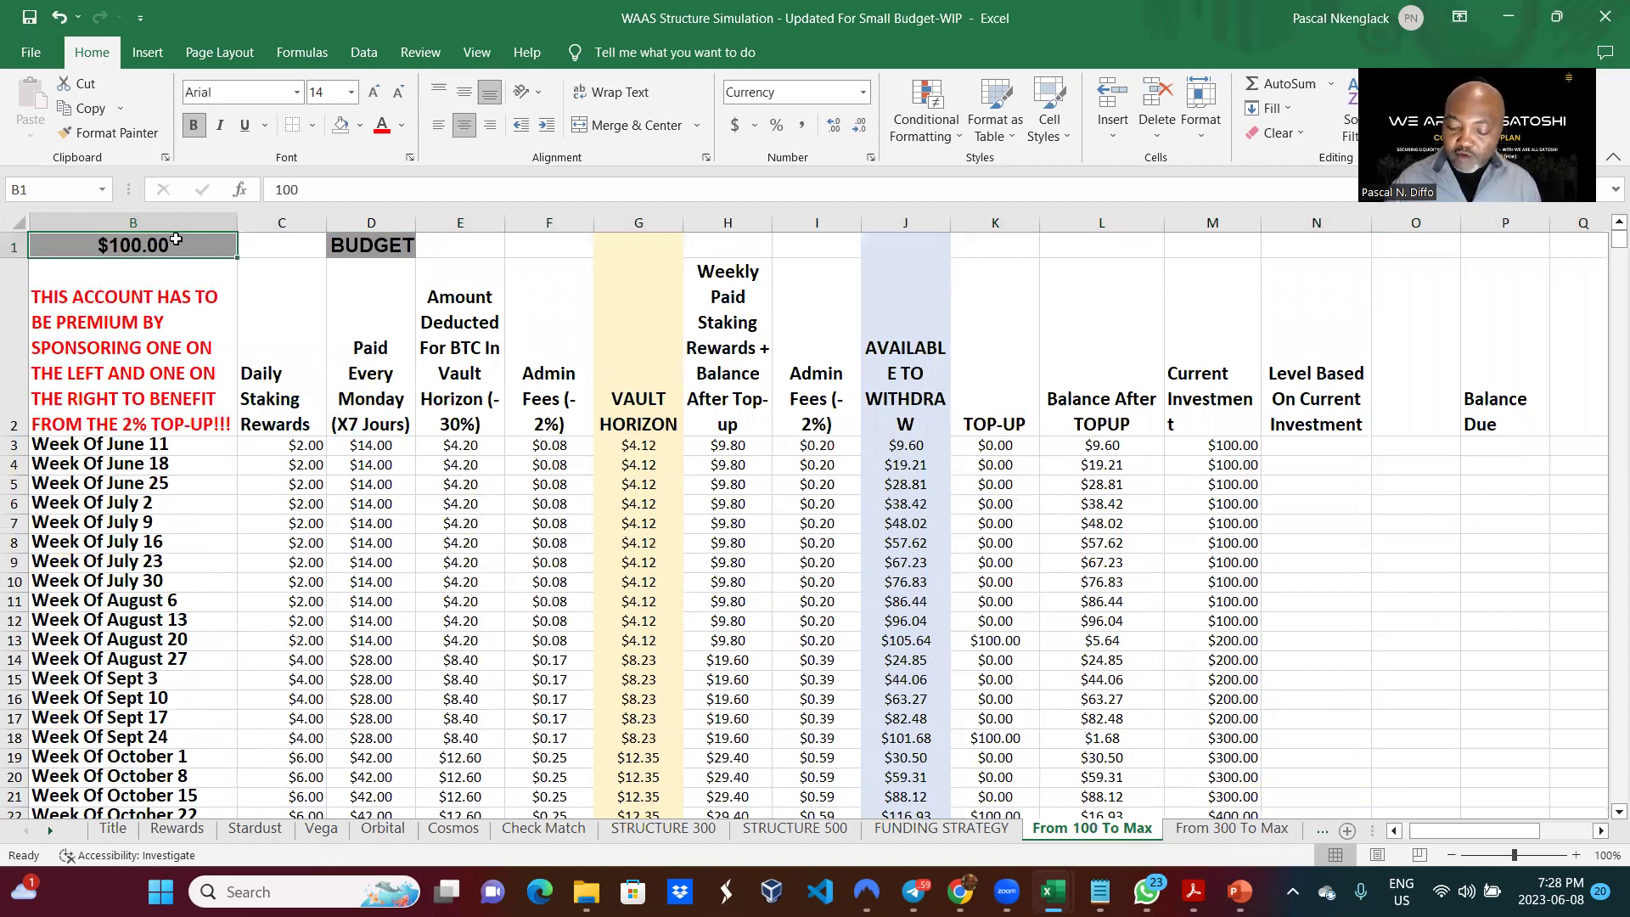
text(500)
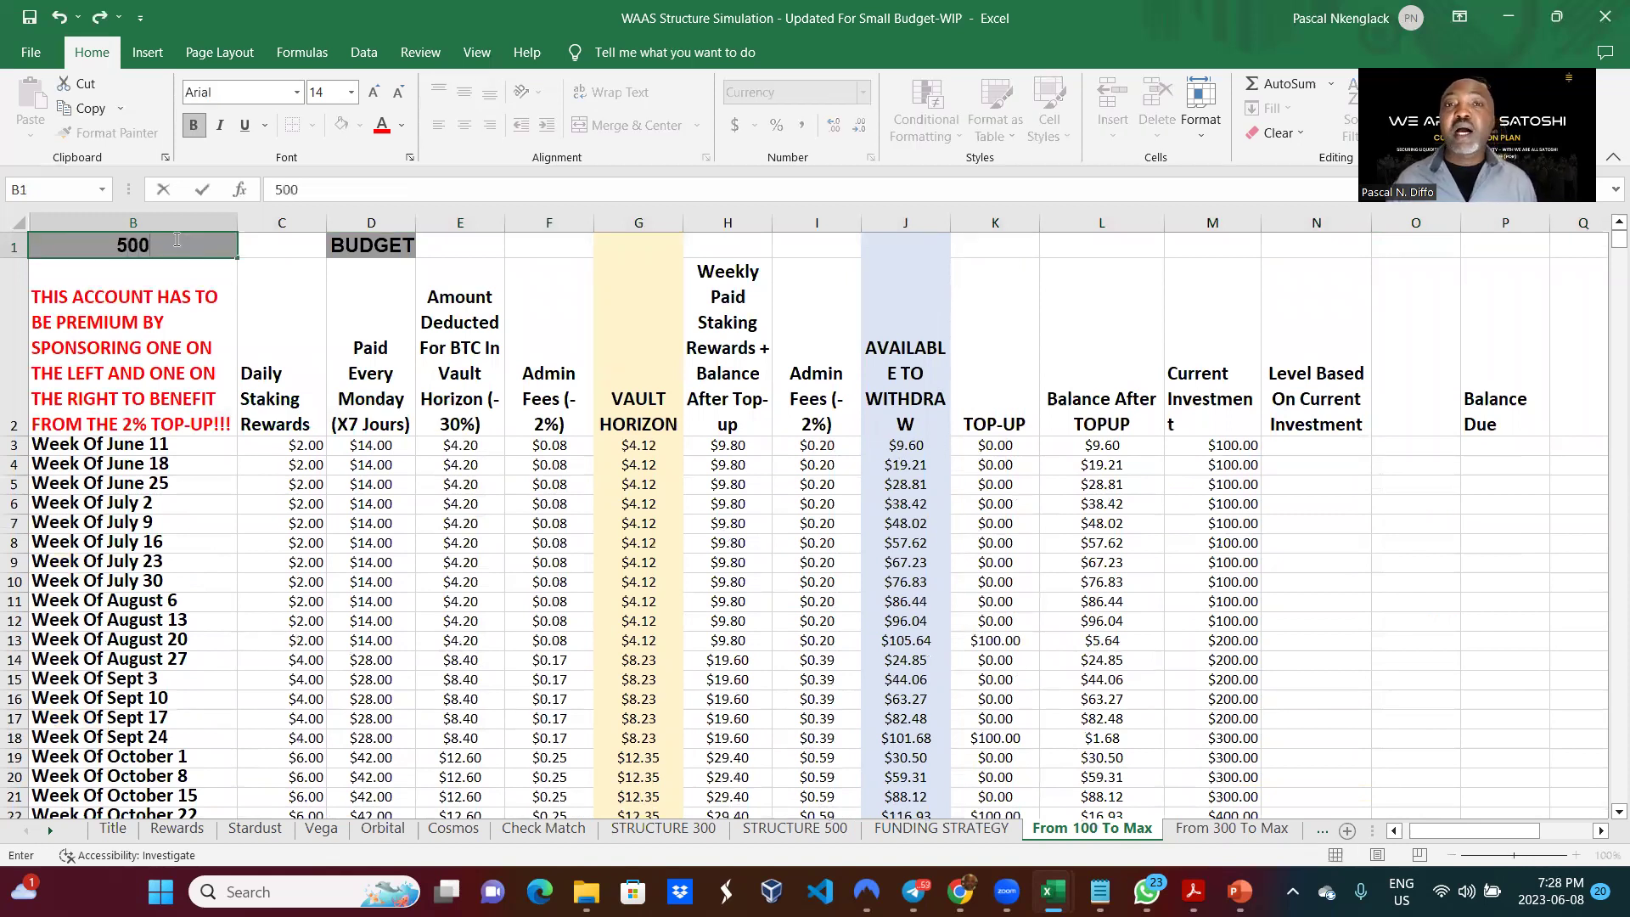
key(ctrl+Return)
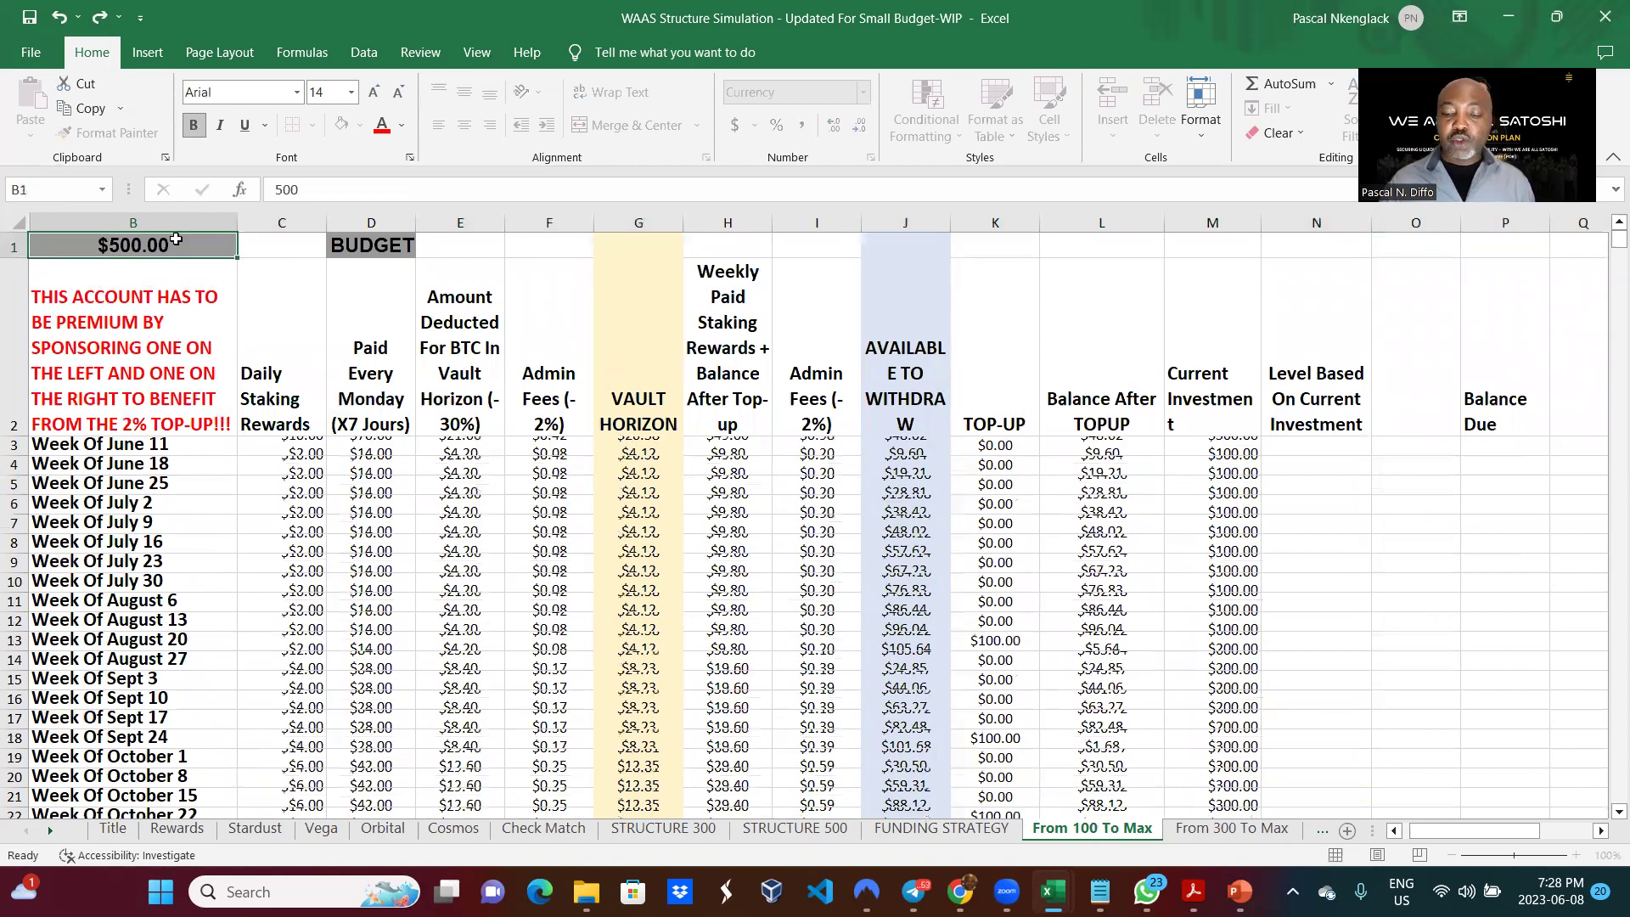
Step: Confirm the 500 budget entry and examine the withdrawable amounts for the weeks of June 11, June 18 and June 25
key(Down)
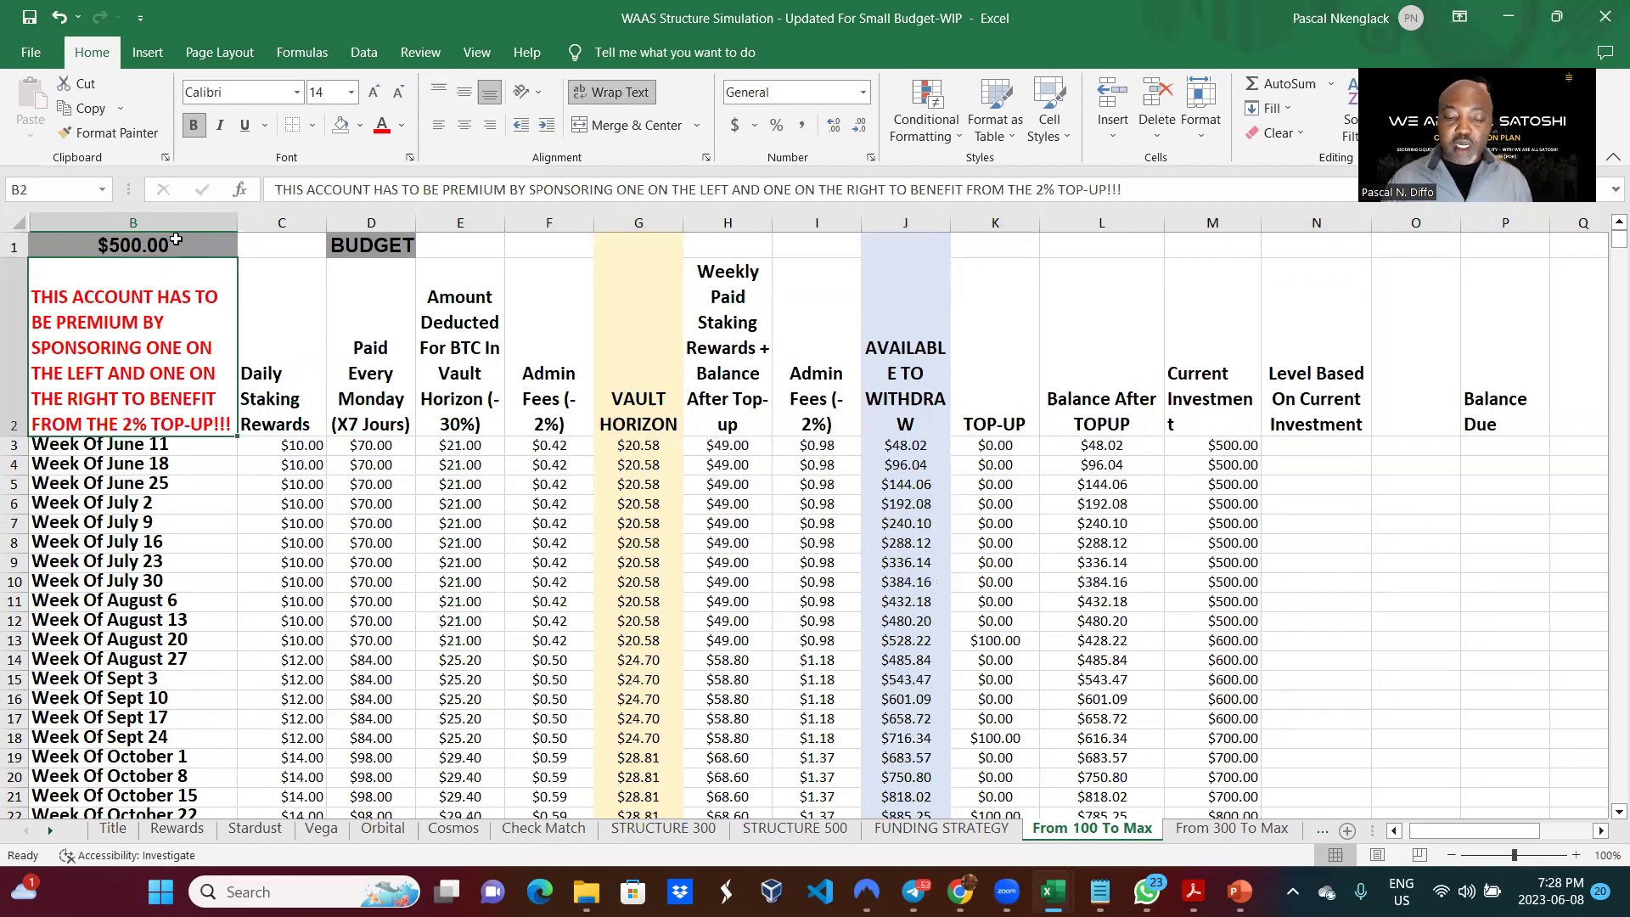
click(923, 448)
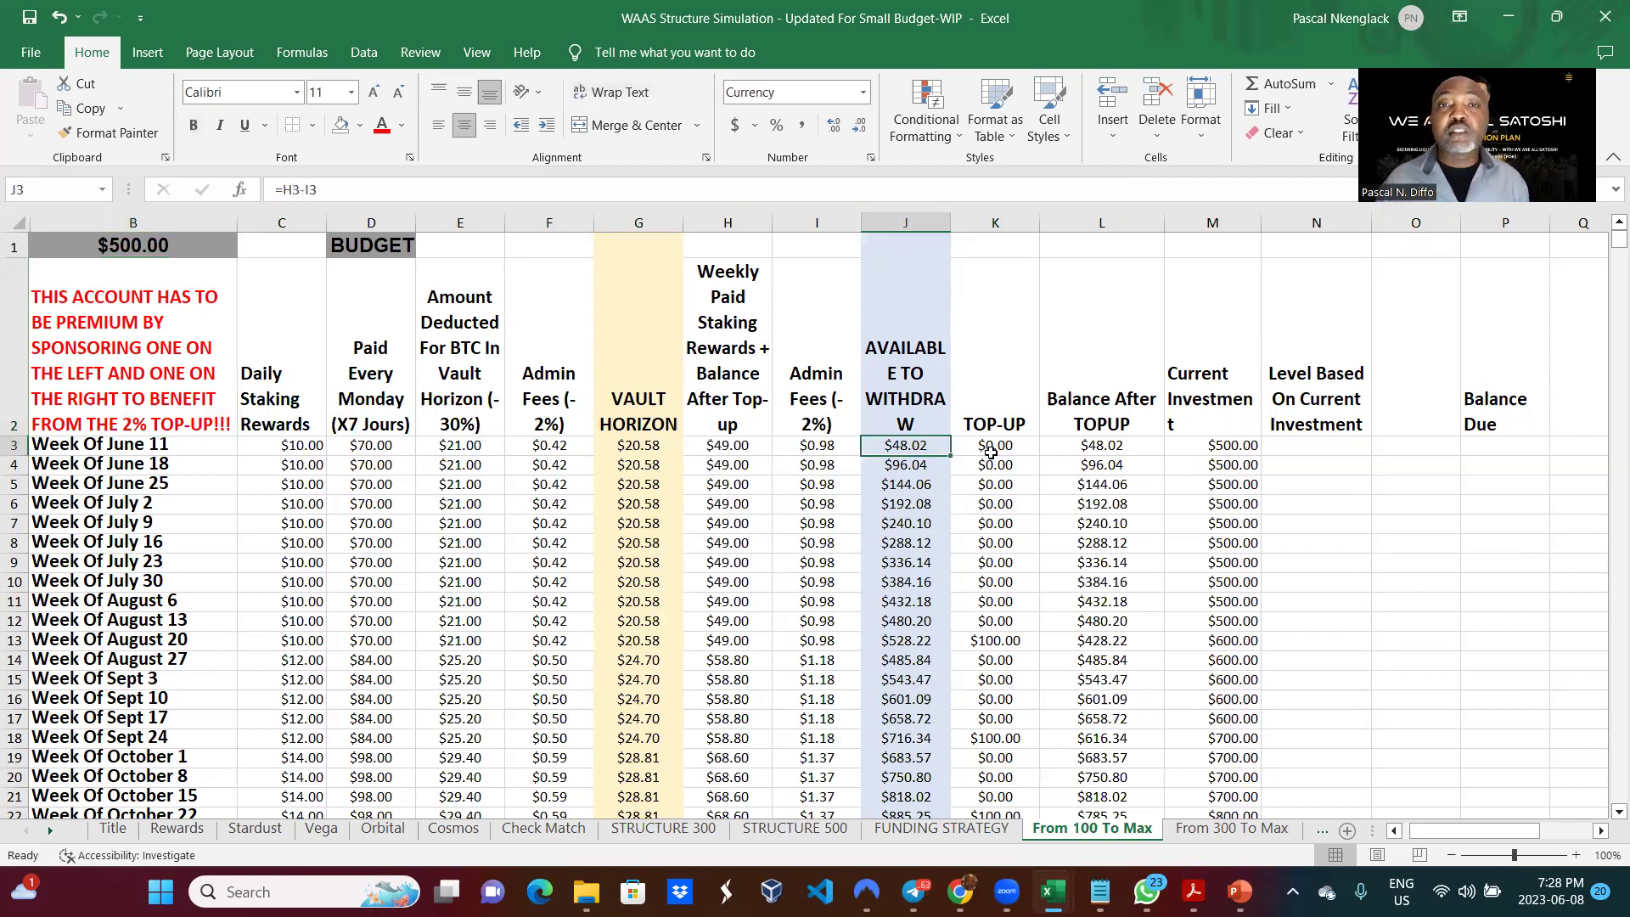
key(Down)
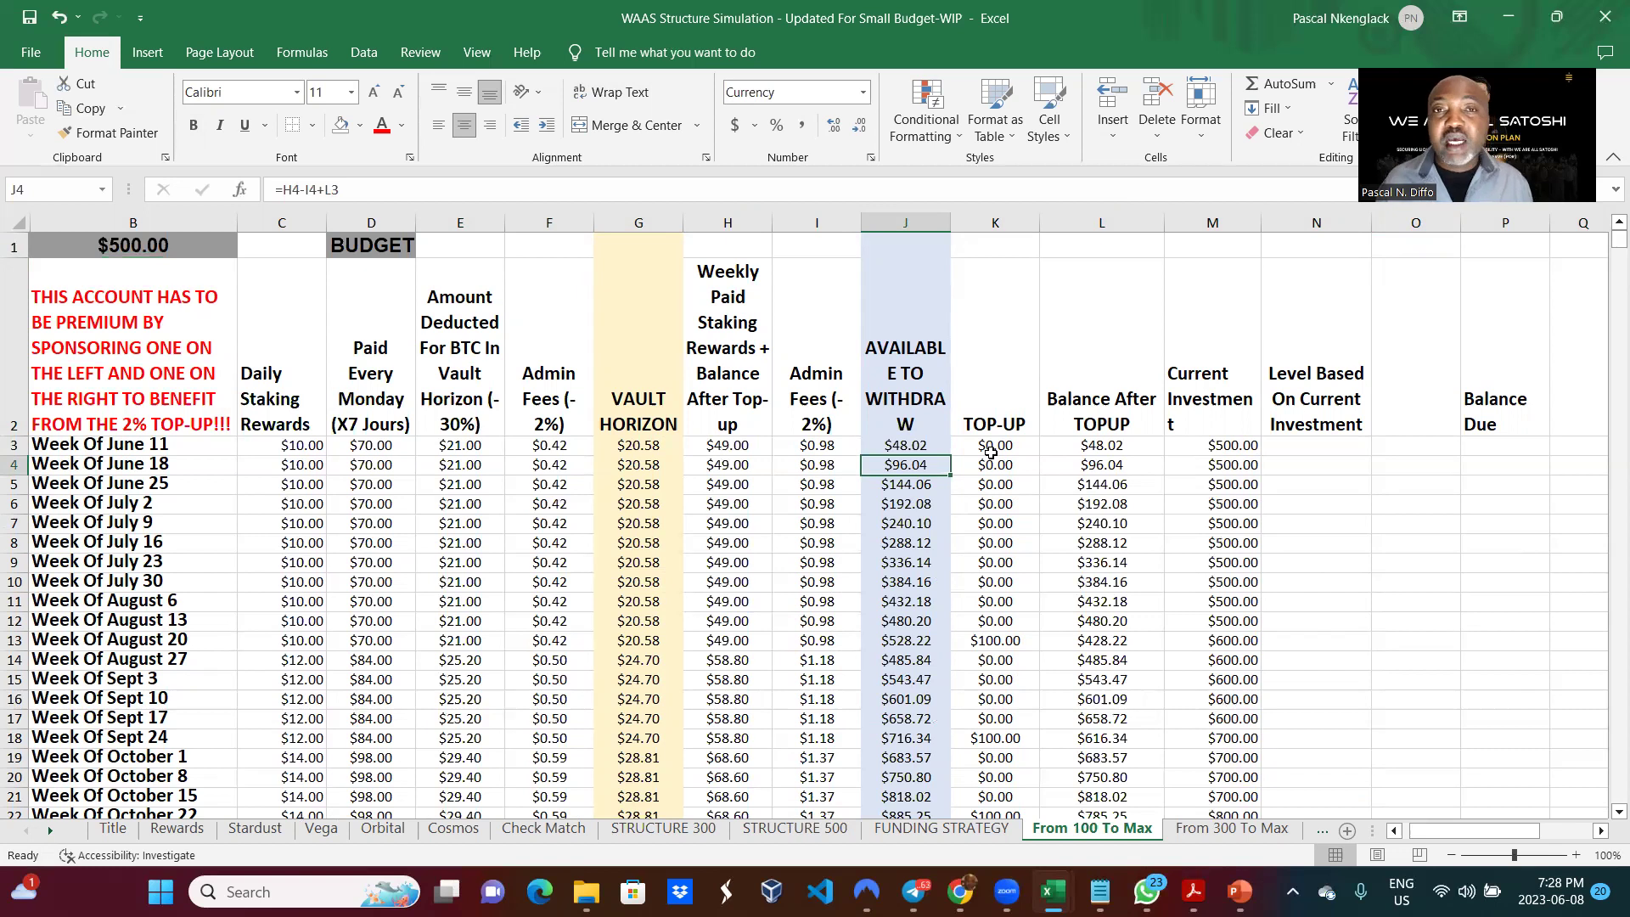
key(Down)
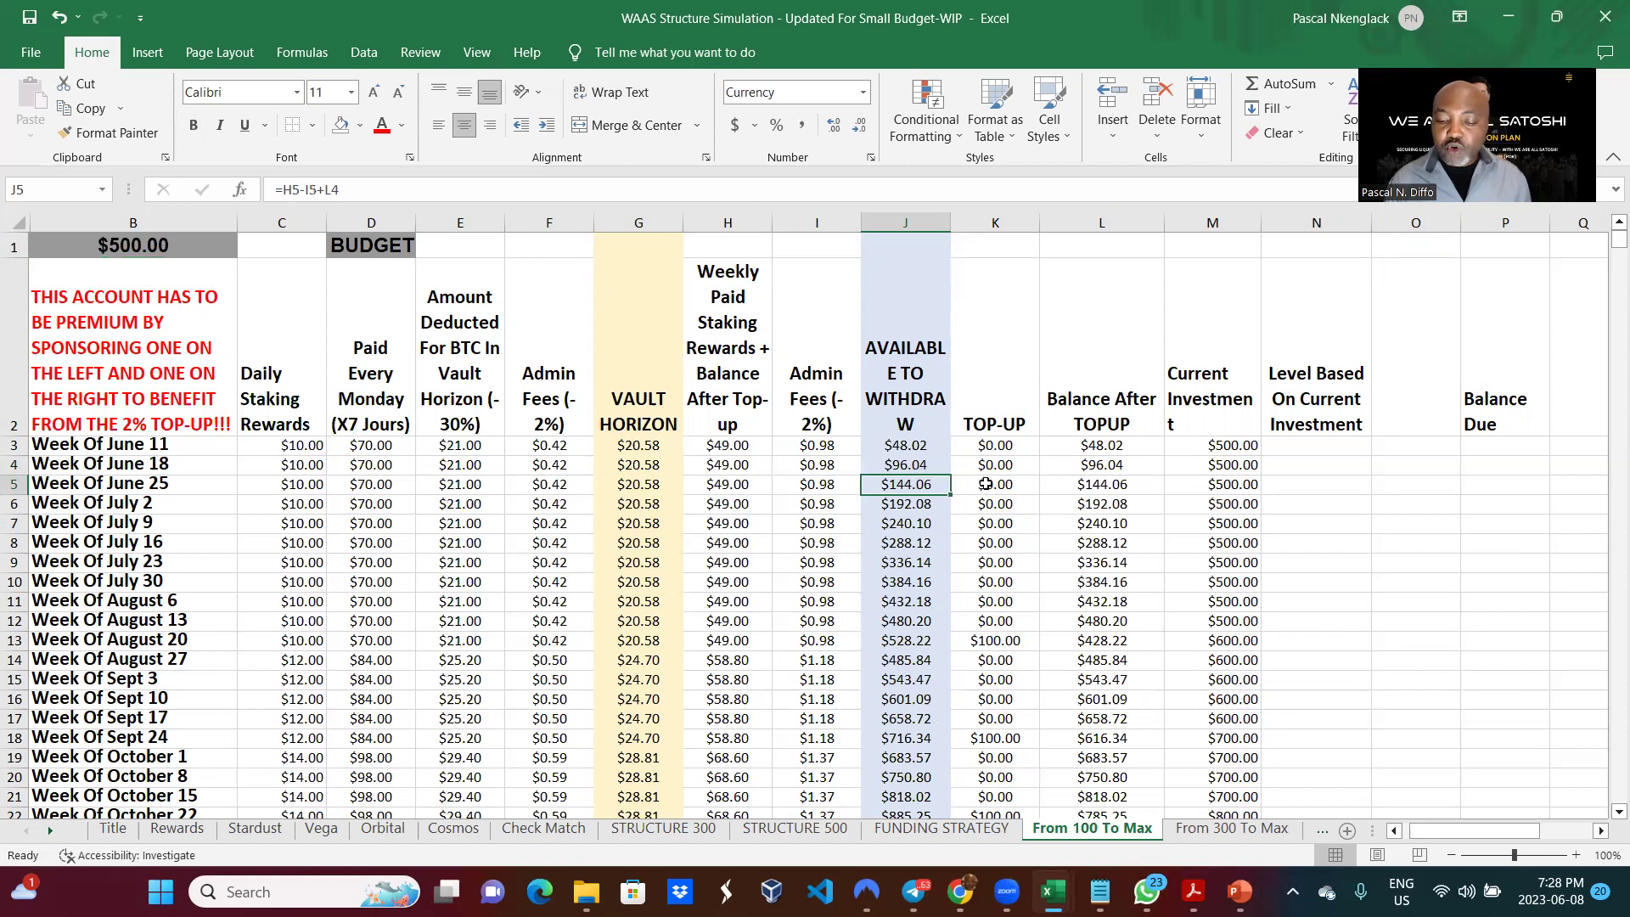
Step: Enter a top-up of 100 for both the Week Of June 25 and the Week Of July 2
click(992, 485)
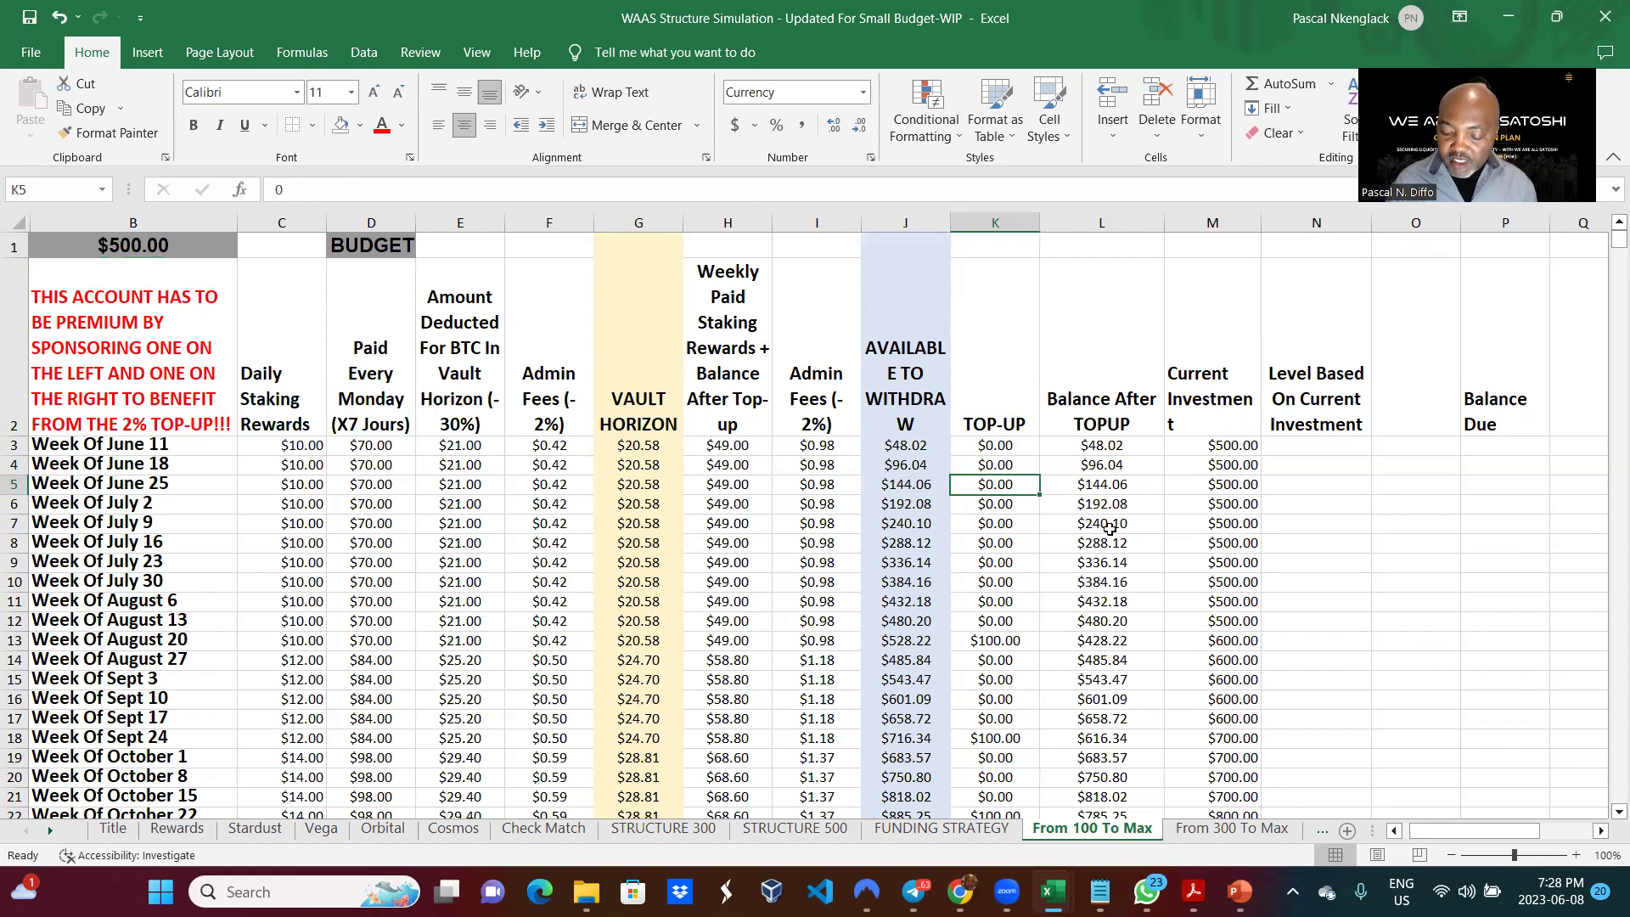
text(100)
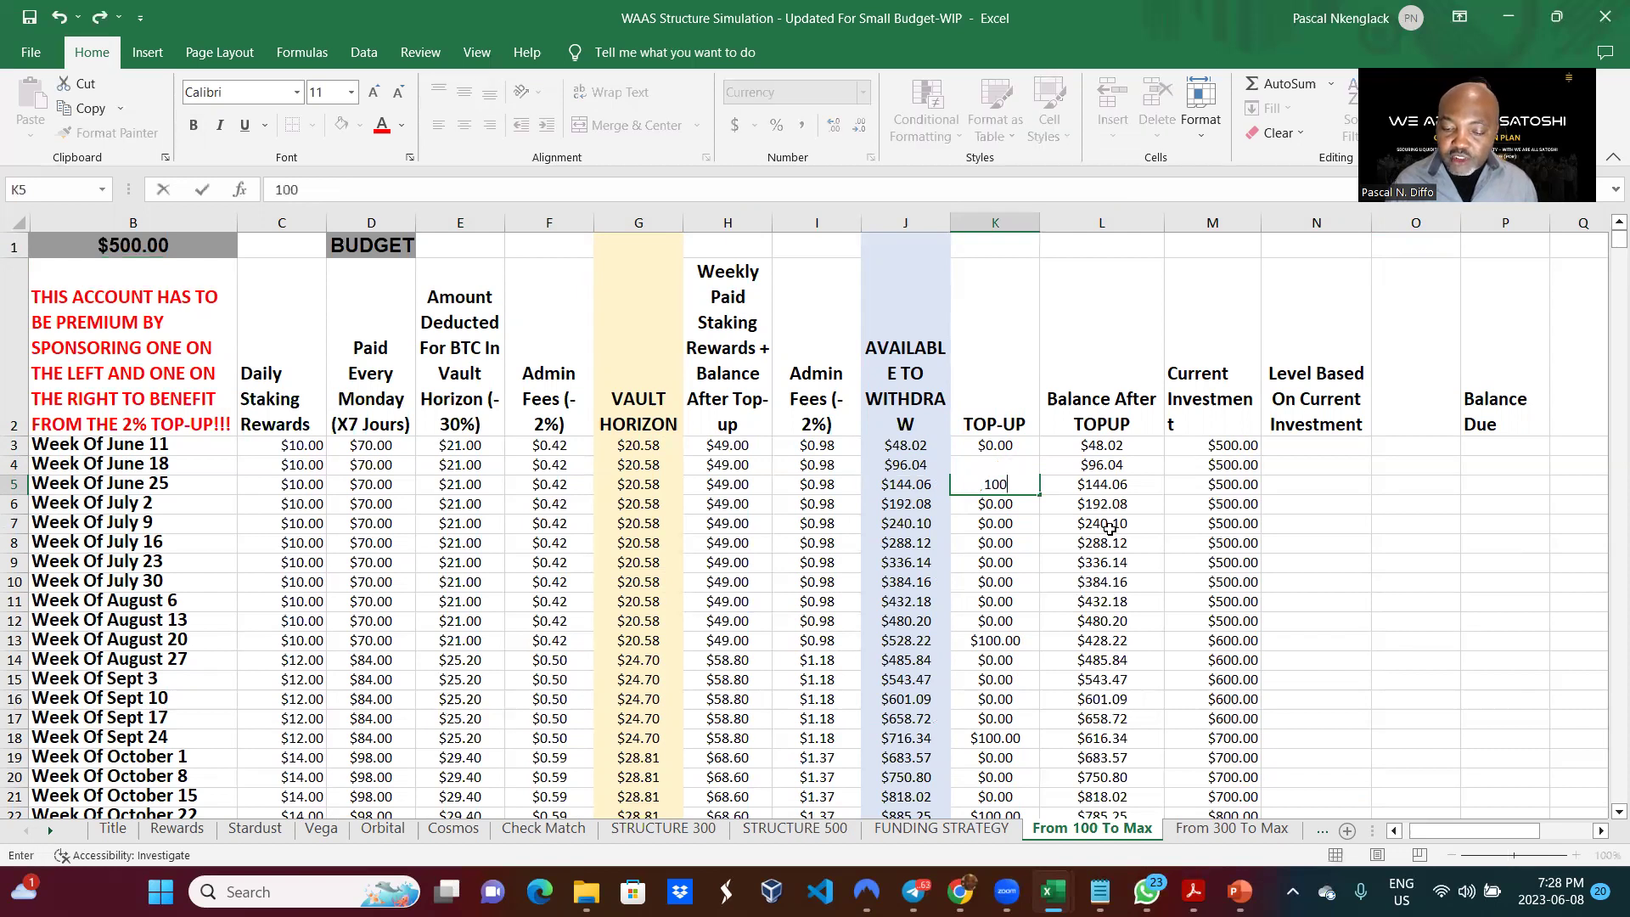
key(Return)
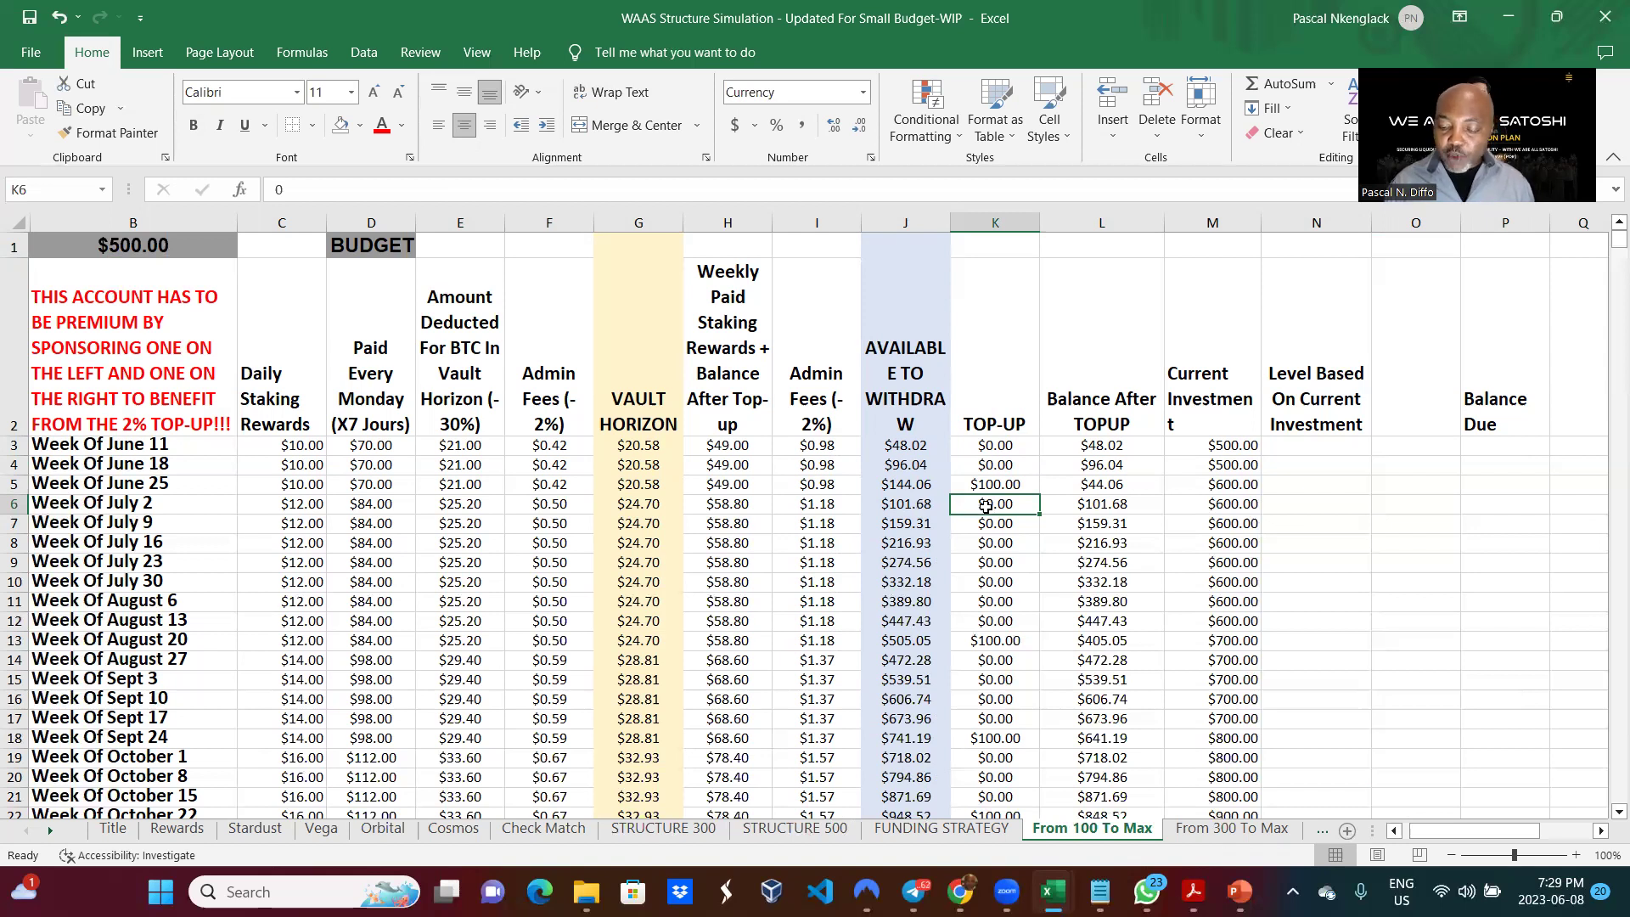
text(100)
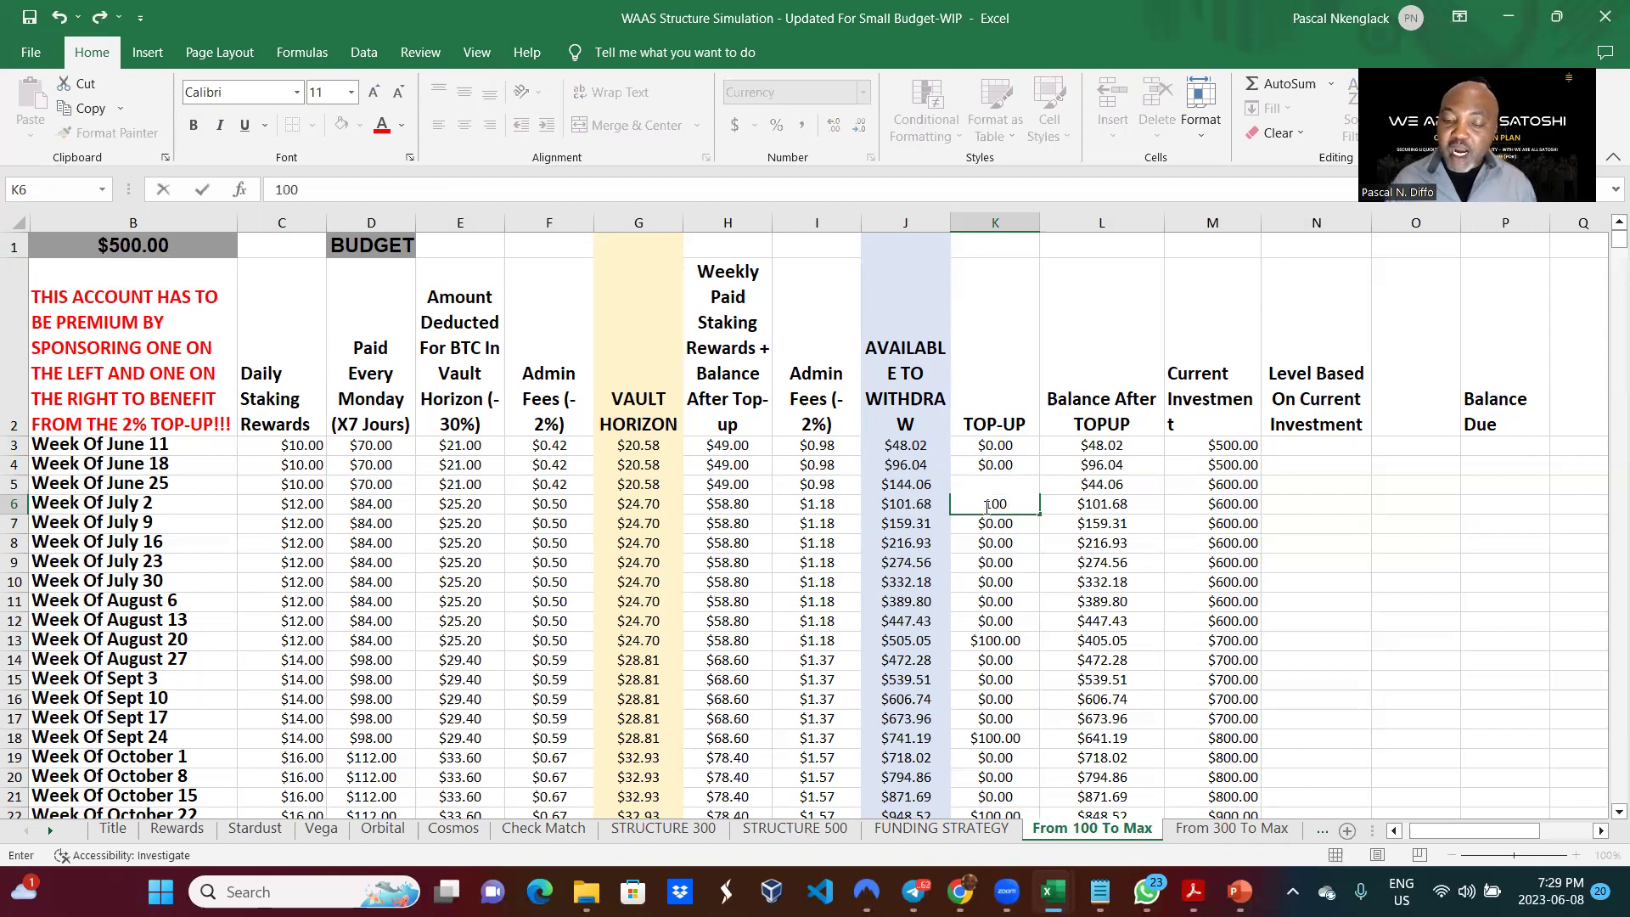
key(Return)
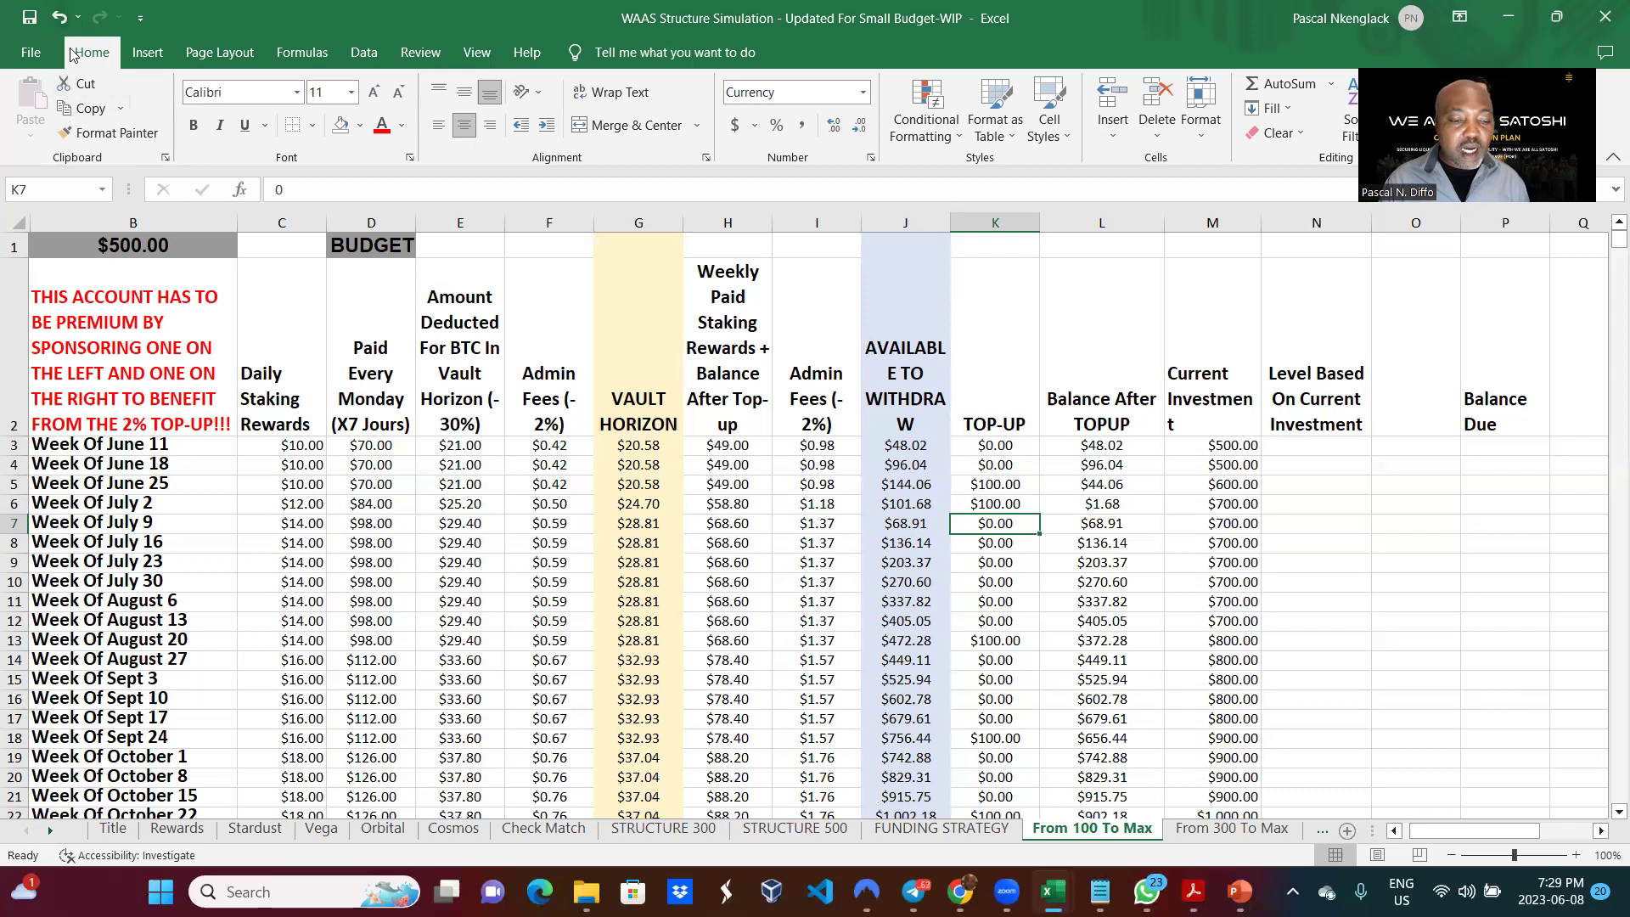
Step: Undo the two top-up entries and the starting budget change
click(59, 21)
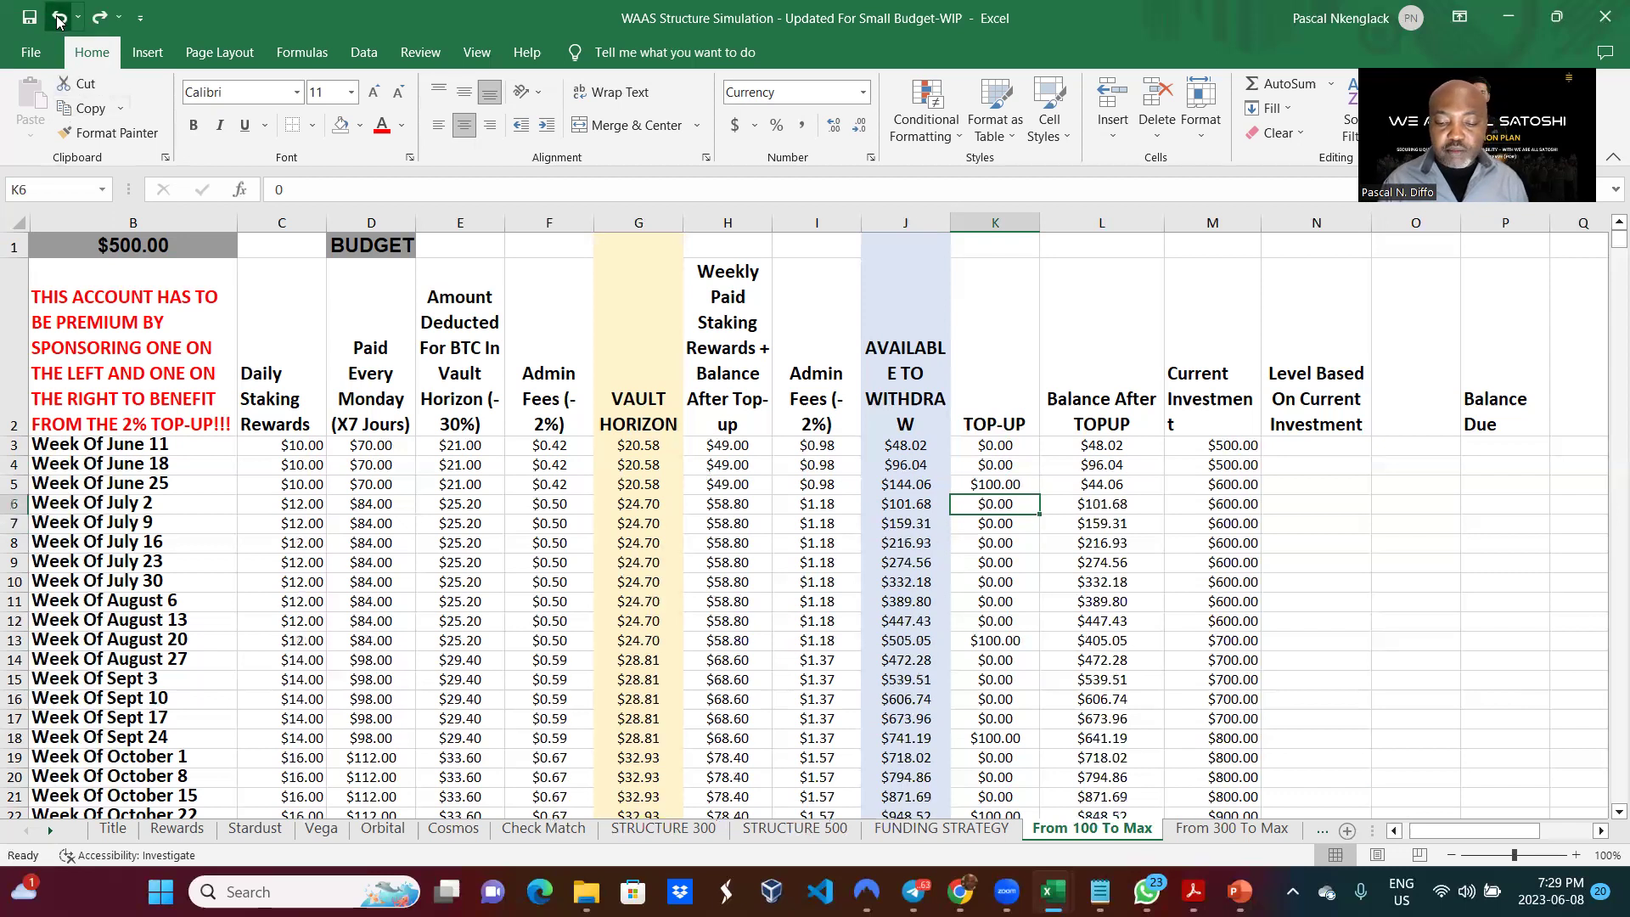
click(58, 21)
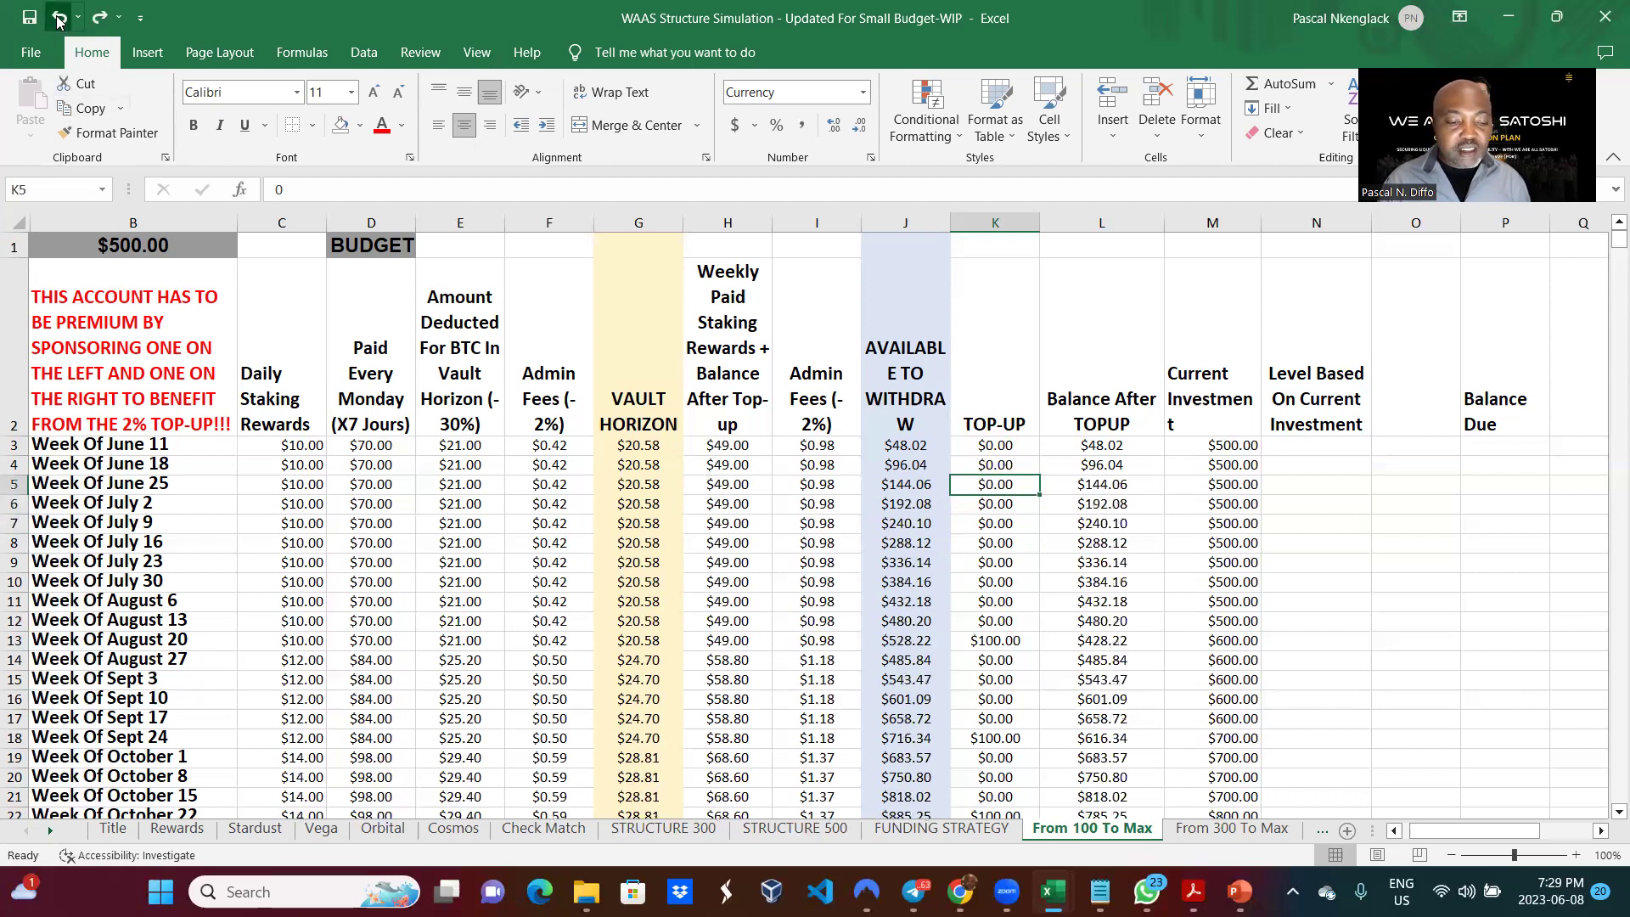
click(59, 21)
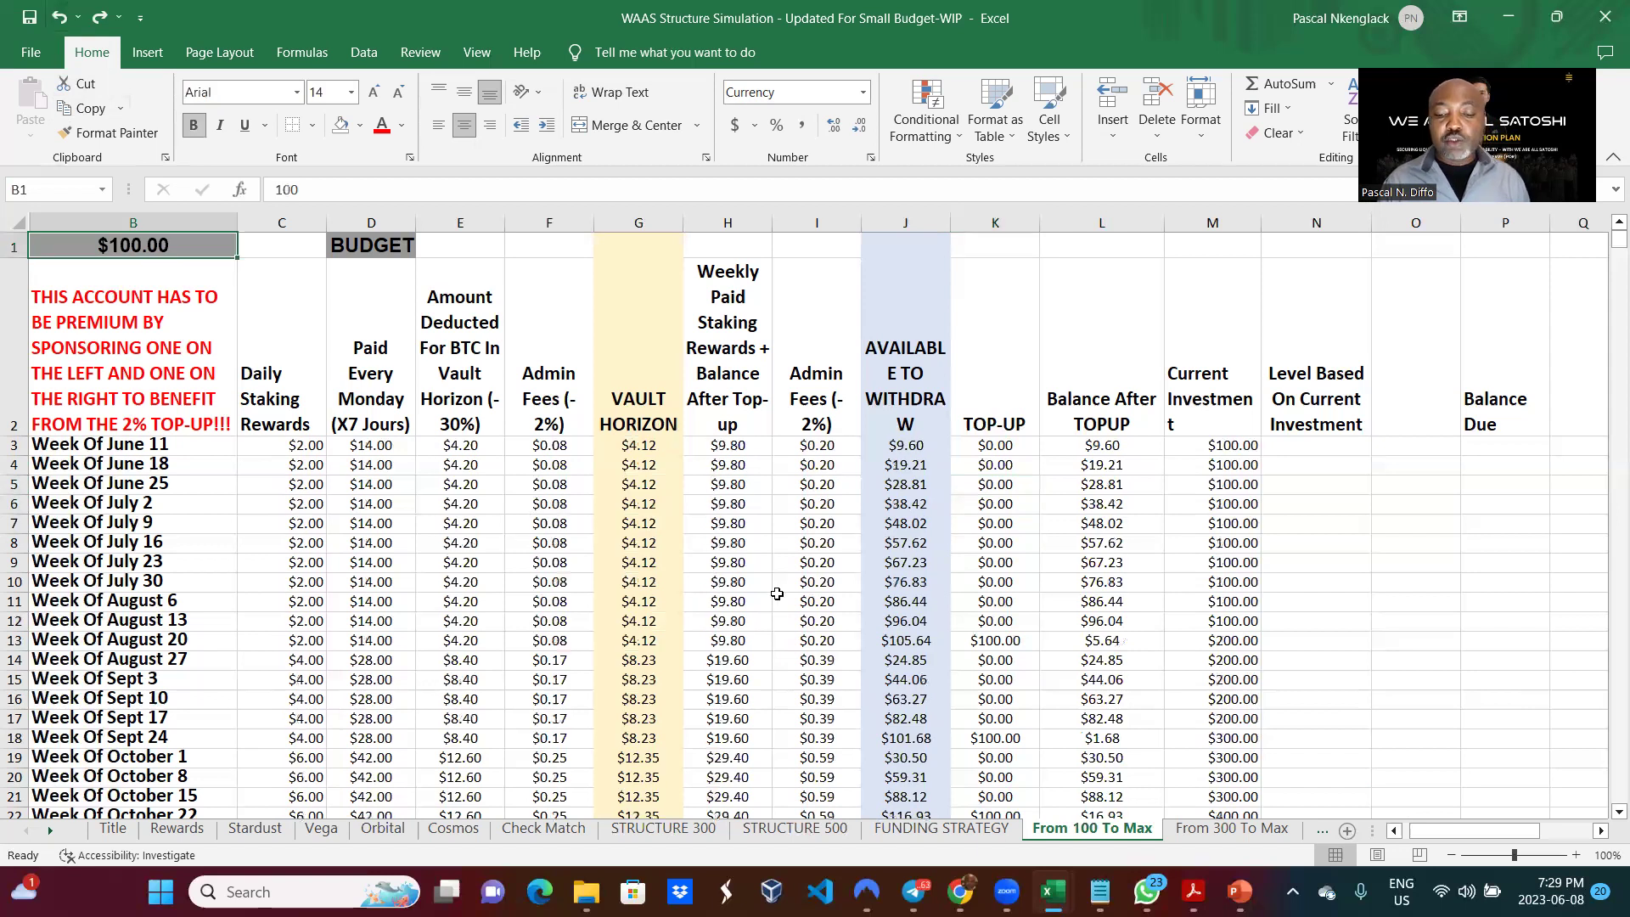
Step: Look over the weekly schedule and investment levels for the 100-dollar budget on the From 100 To Max sheet
scroll(776, 593, down, 9)
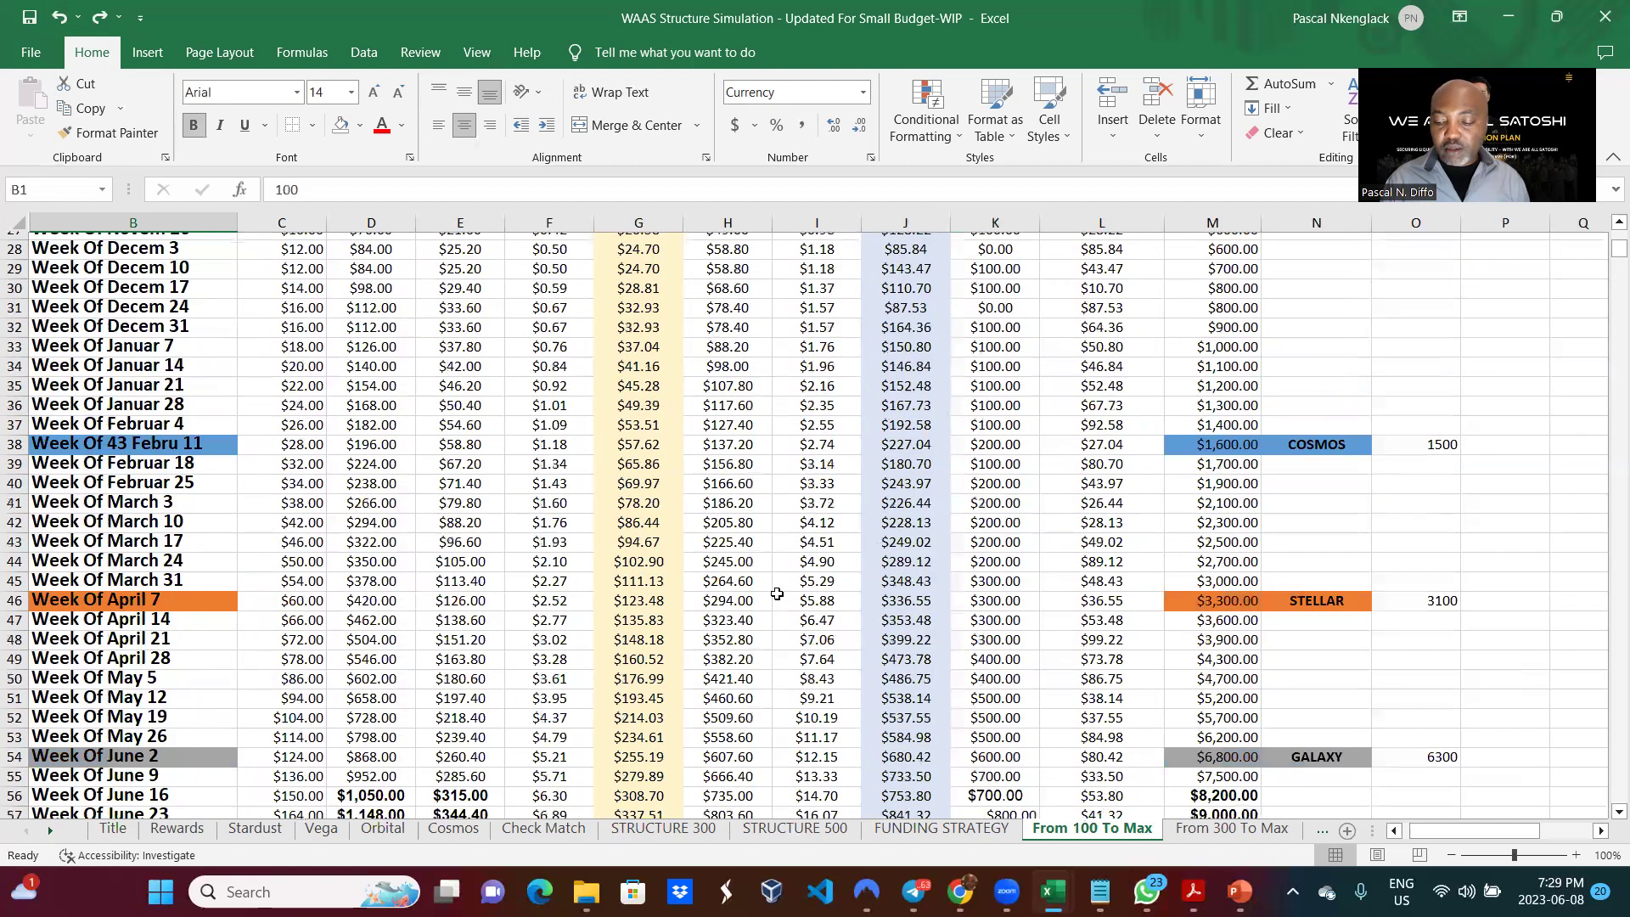
scroll(776, 593, down, 2)
scroll(776, 593, up, 10)
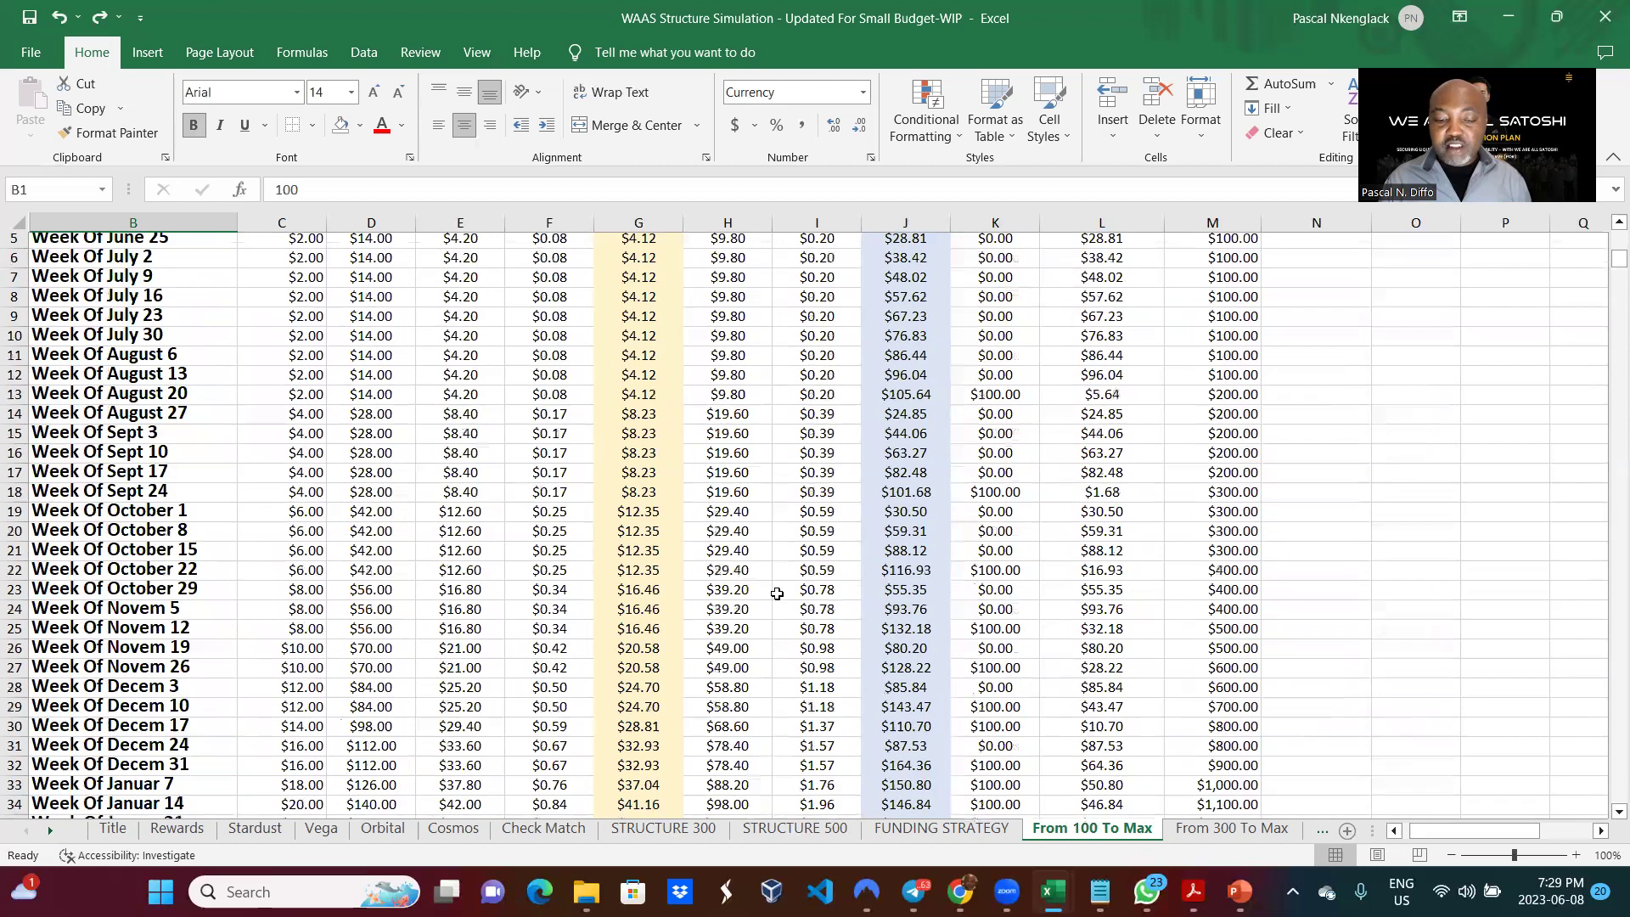
scroll(777, 593, up, 2)
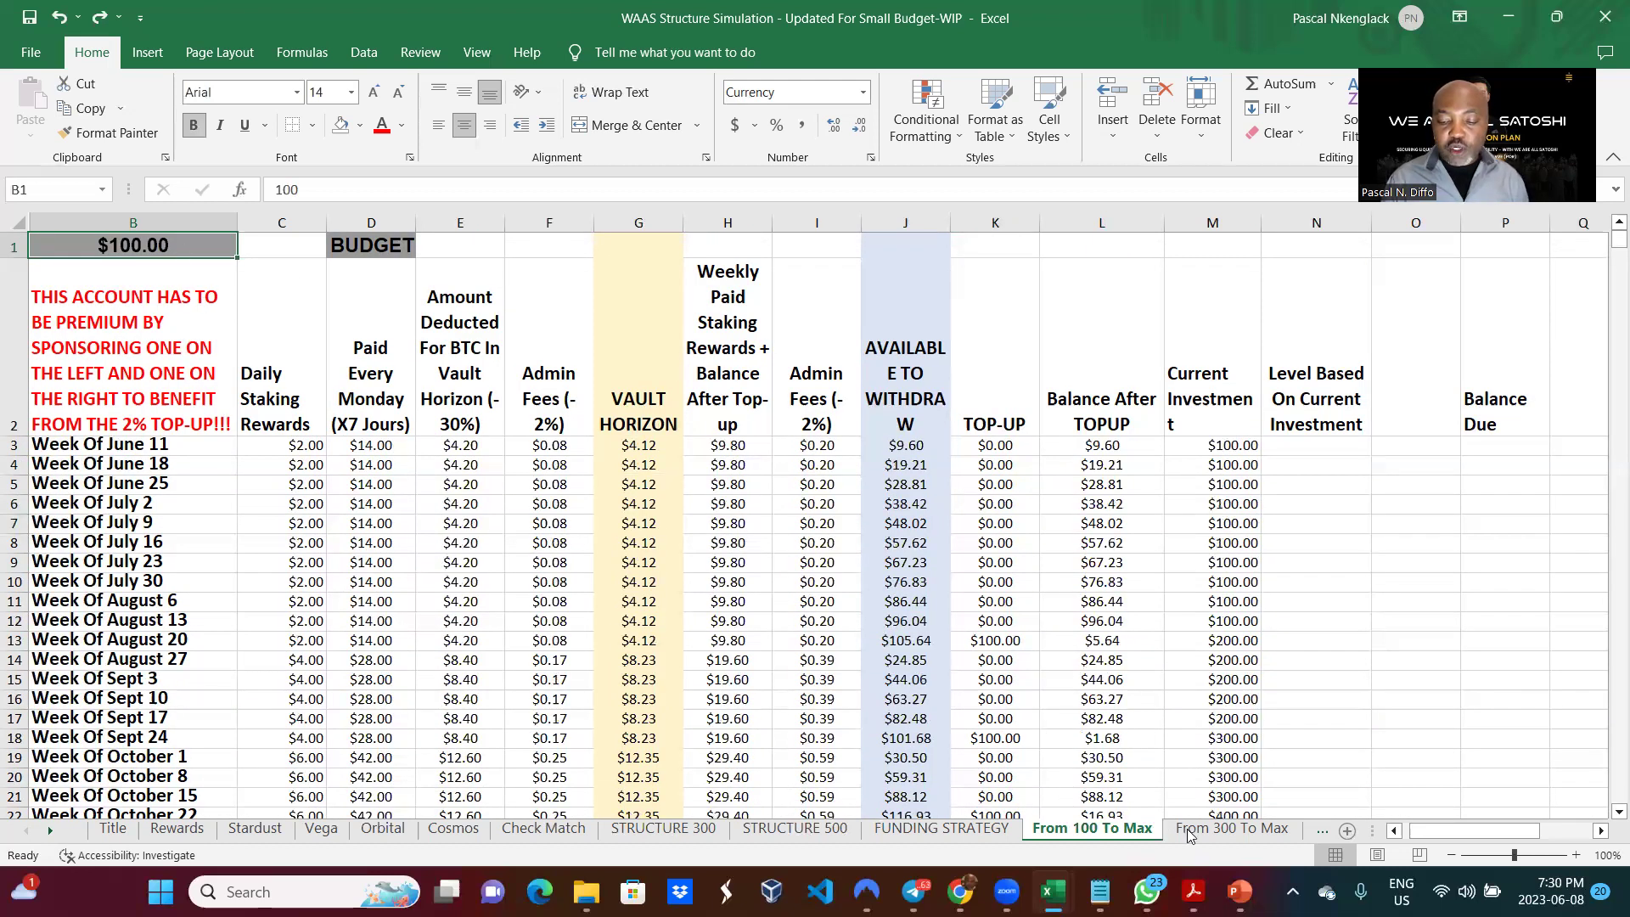
Step: Review the From 300 To Max sheet through Week Of Sept 22 2024 and autofit the height of the THE END row
click(1231, 829)
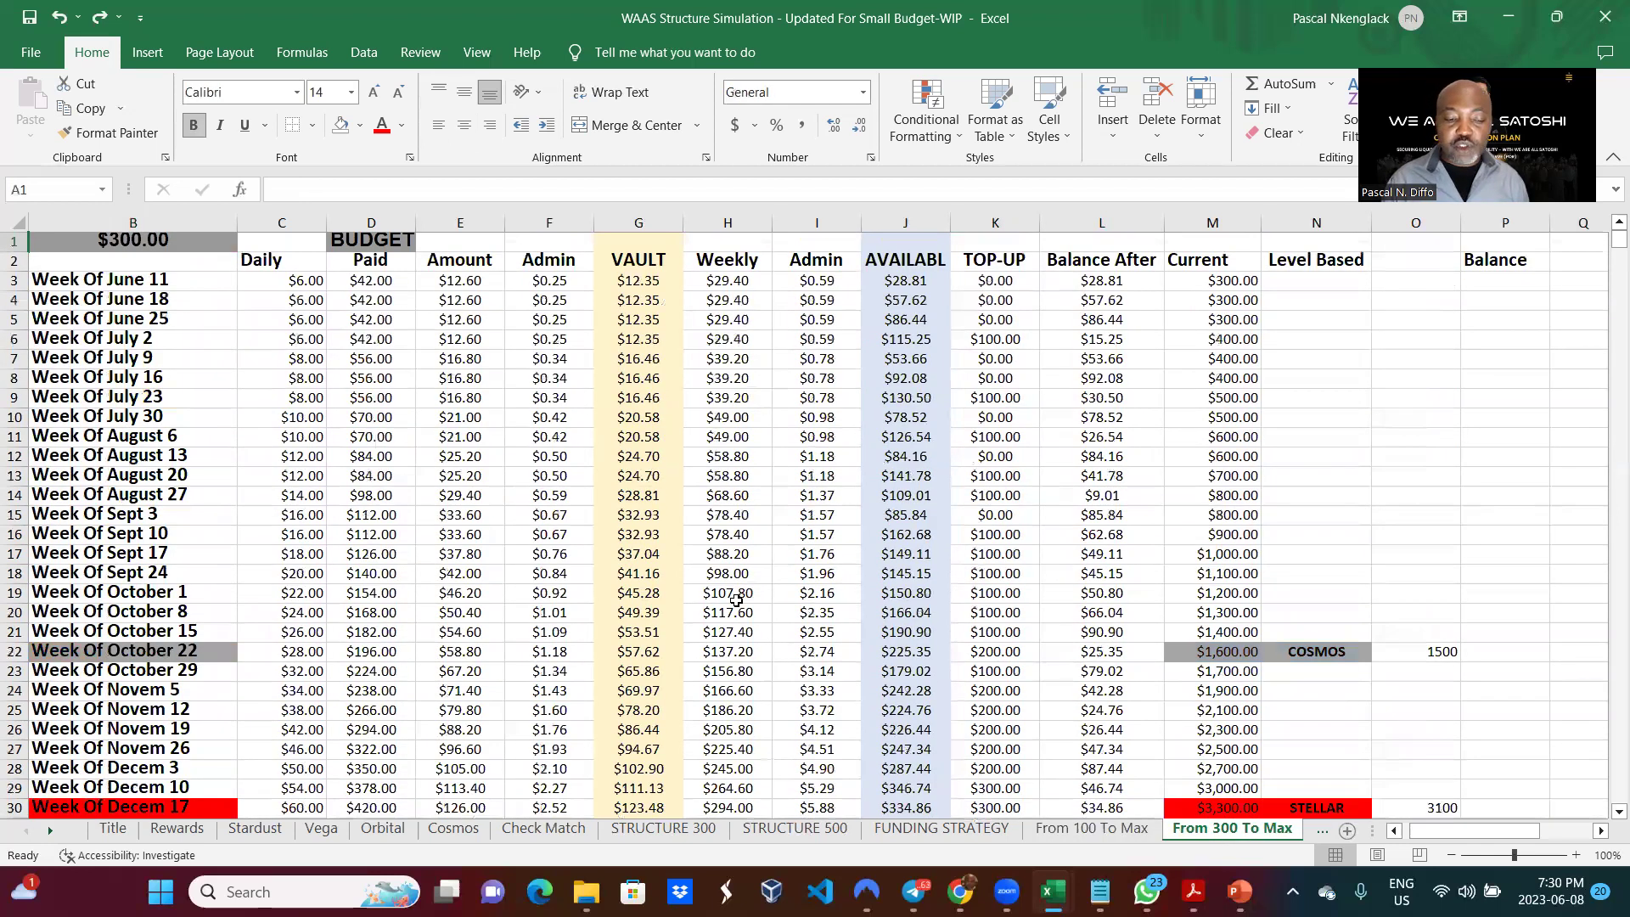
click(180, 277)
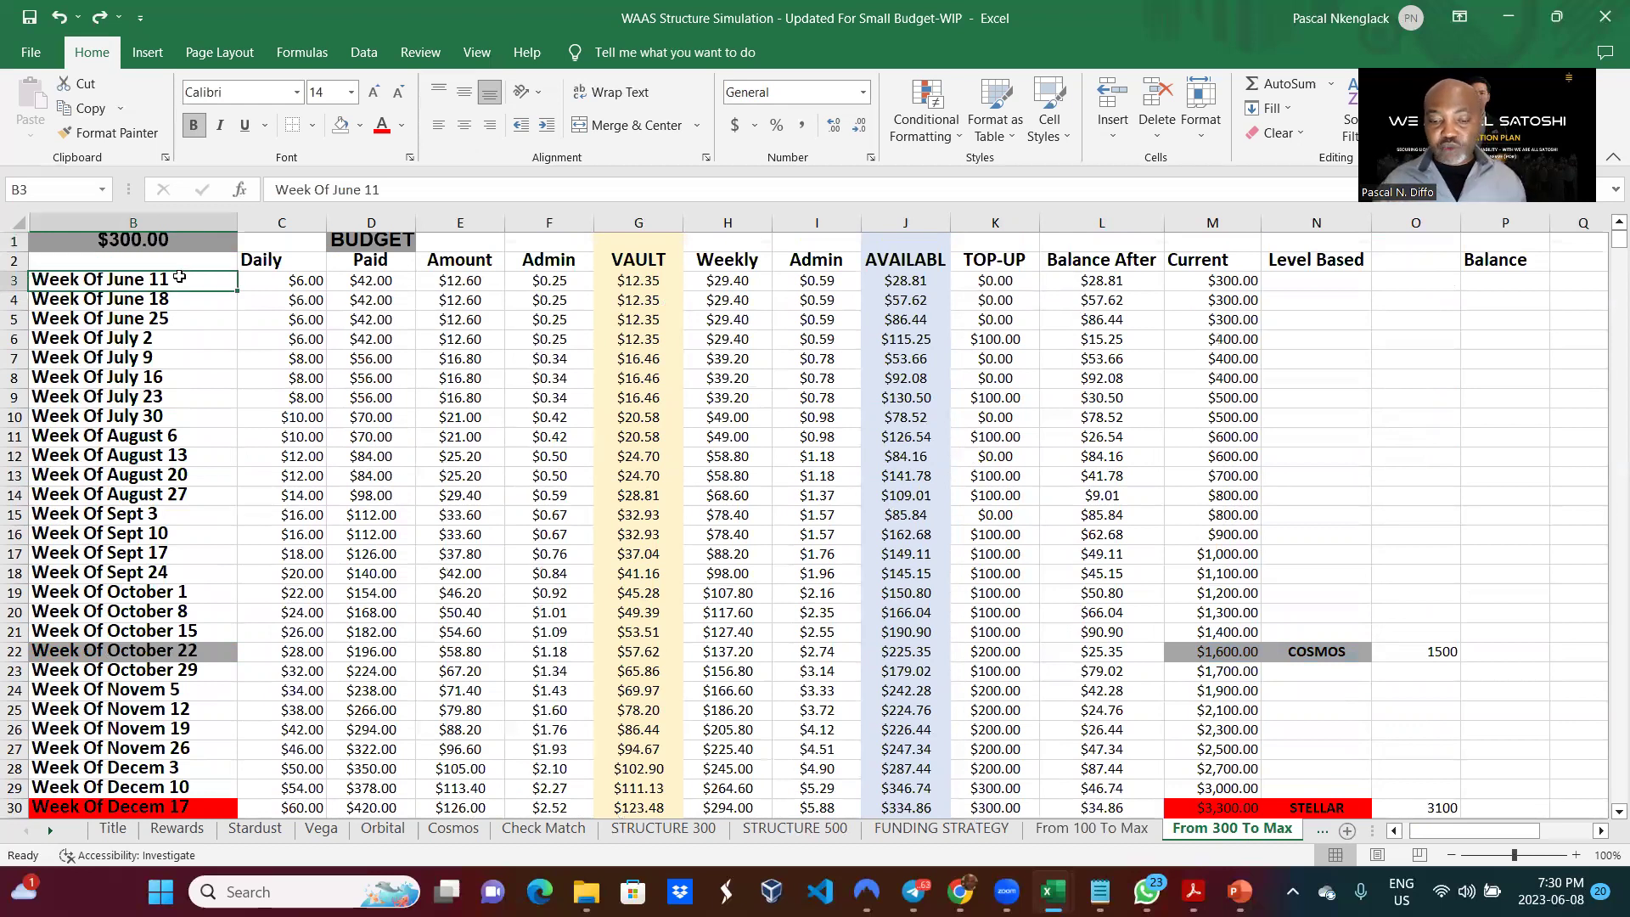
scroll(515, 597, down, 4)
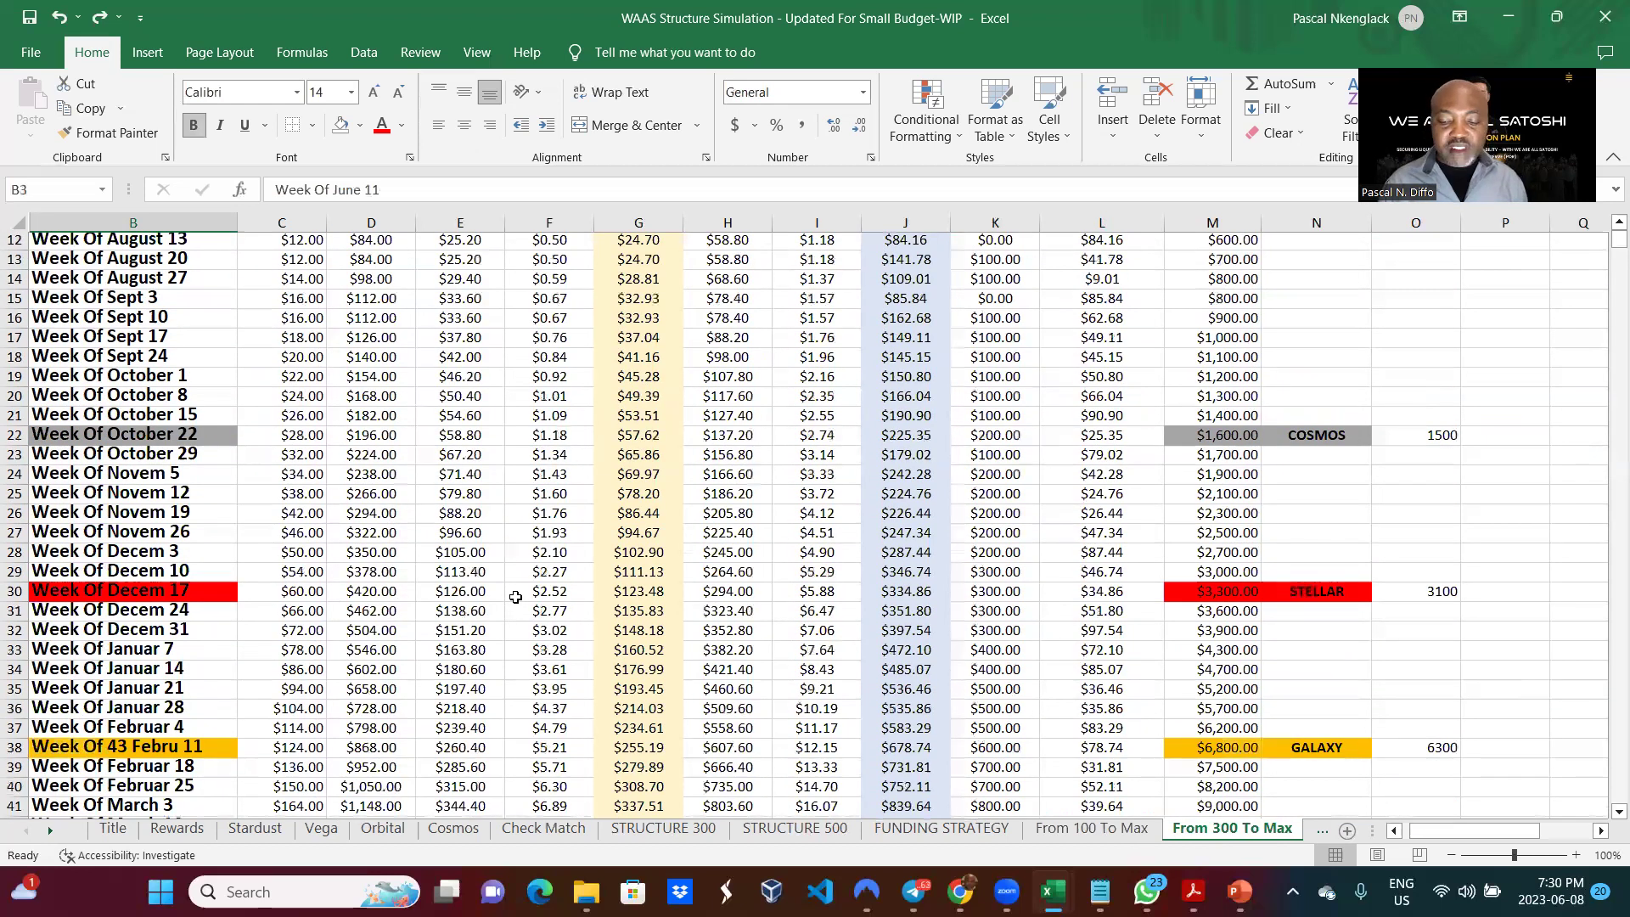
scroll(516, 596, down, 6)
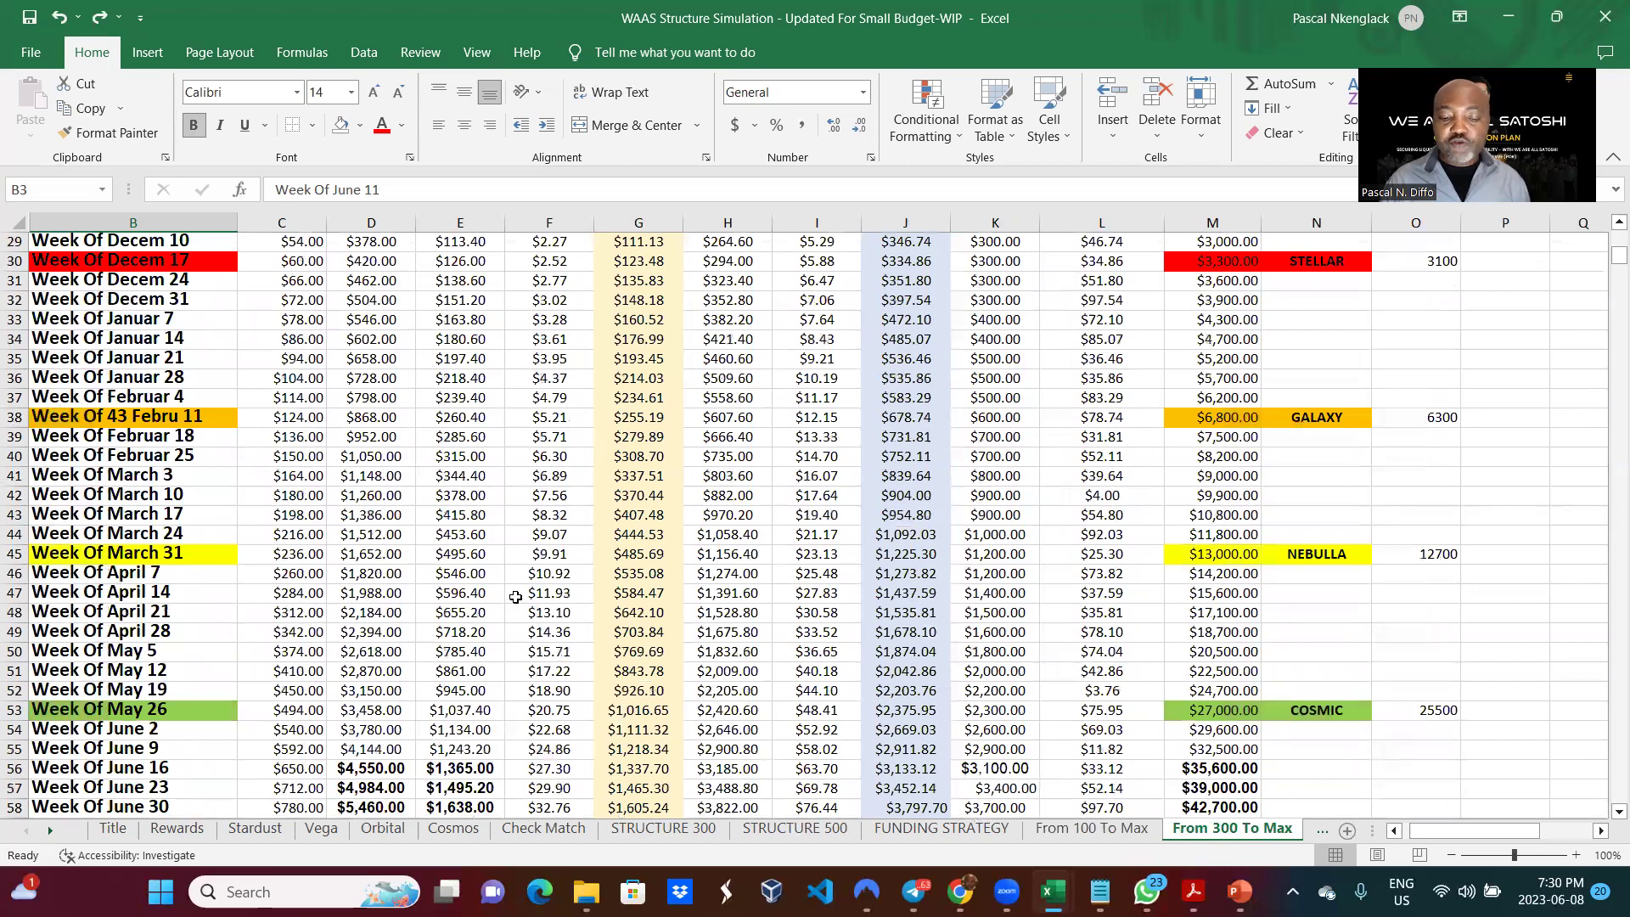
scroll(516, 596, down, 5)
scroll(515, 596, down, 1)
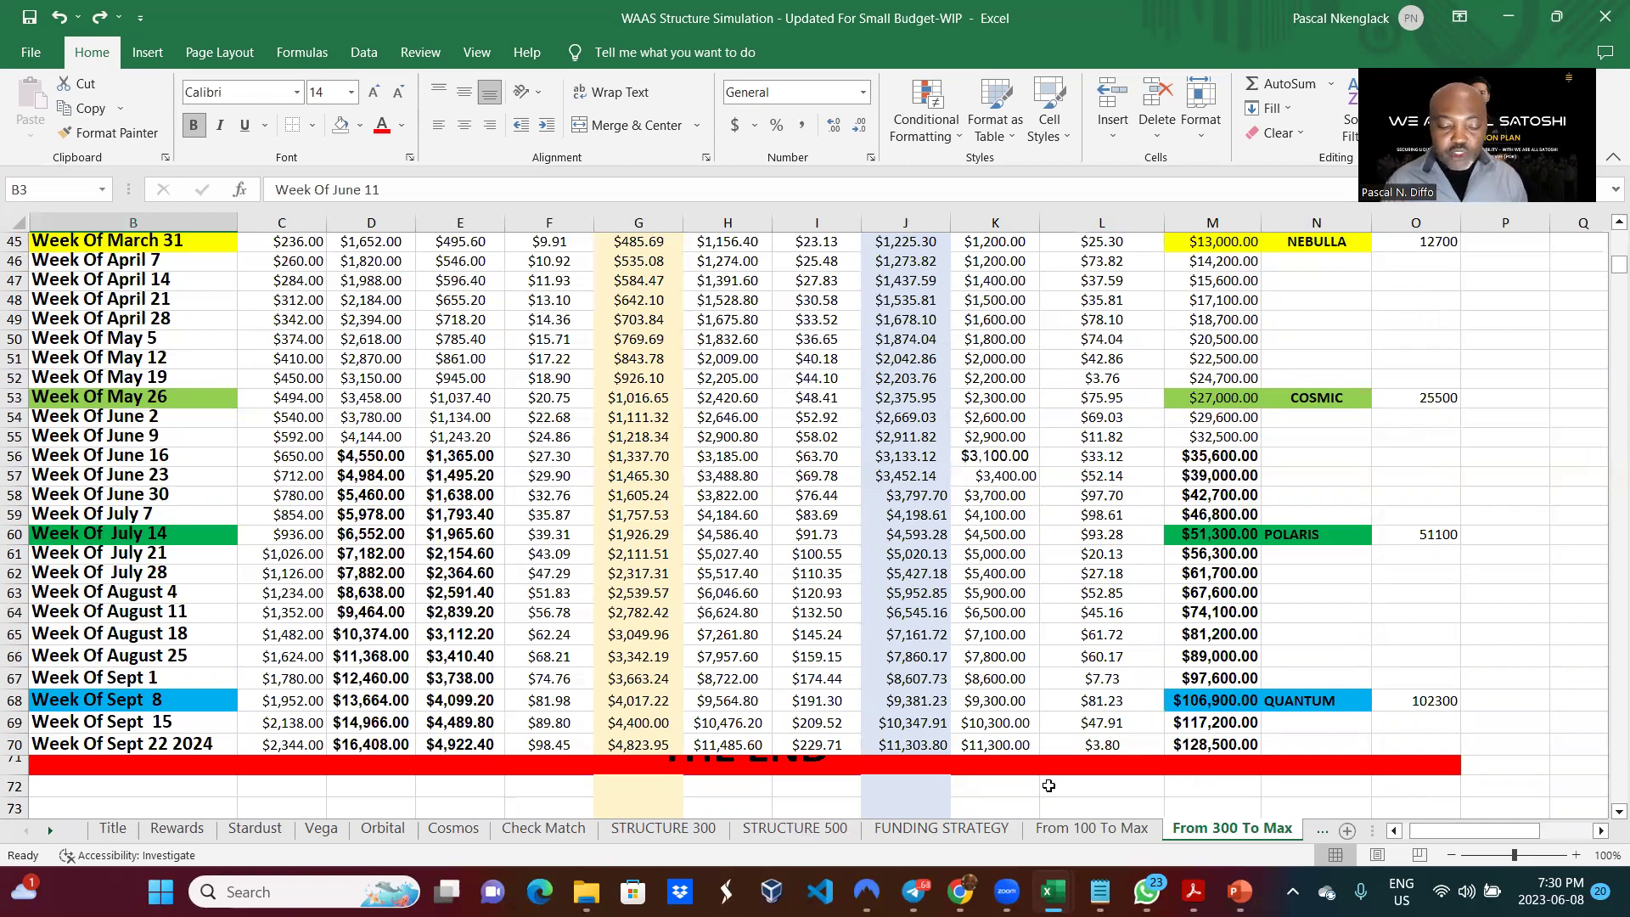
double_click(17, 775)
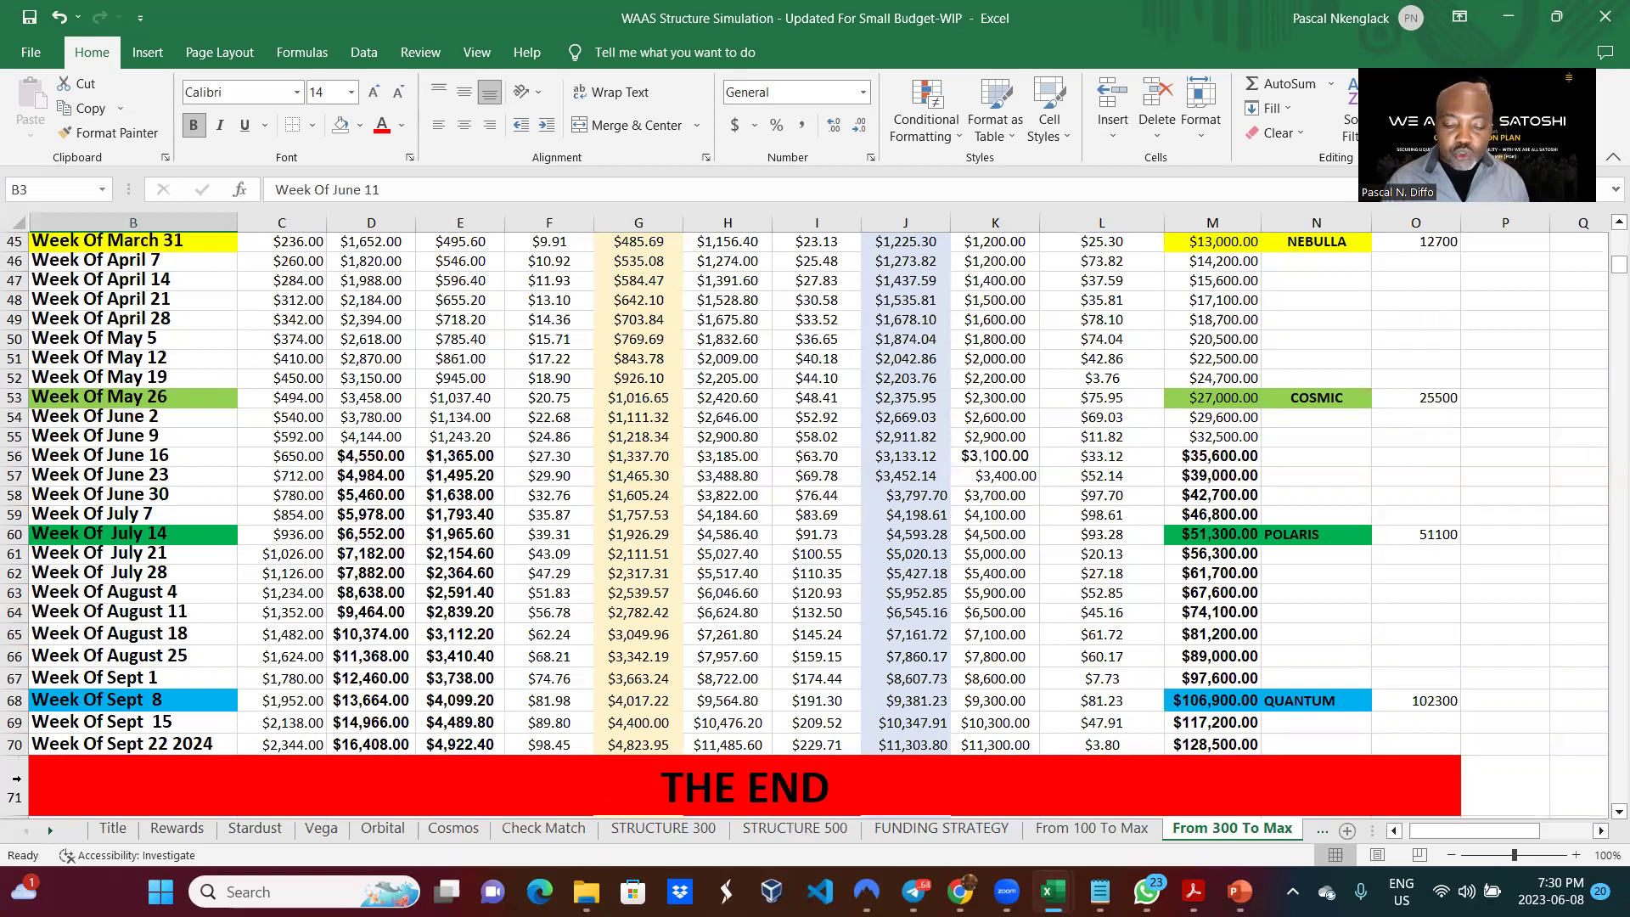
Step: Open the From 700 To Max sheet and review the top-ups and levels from COSMOS through MULTIVERSE
click(1324, 834)
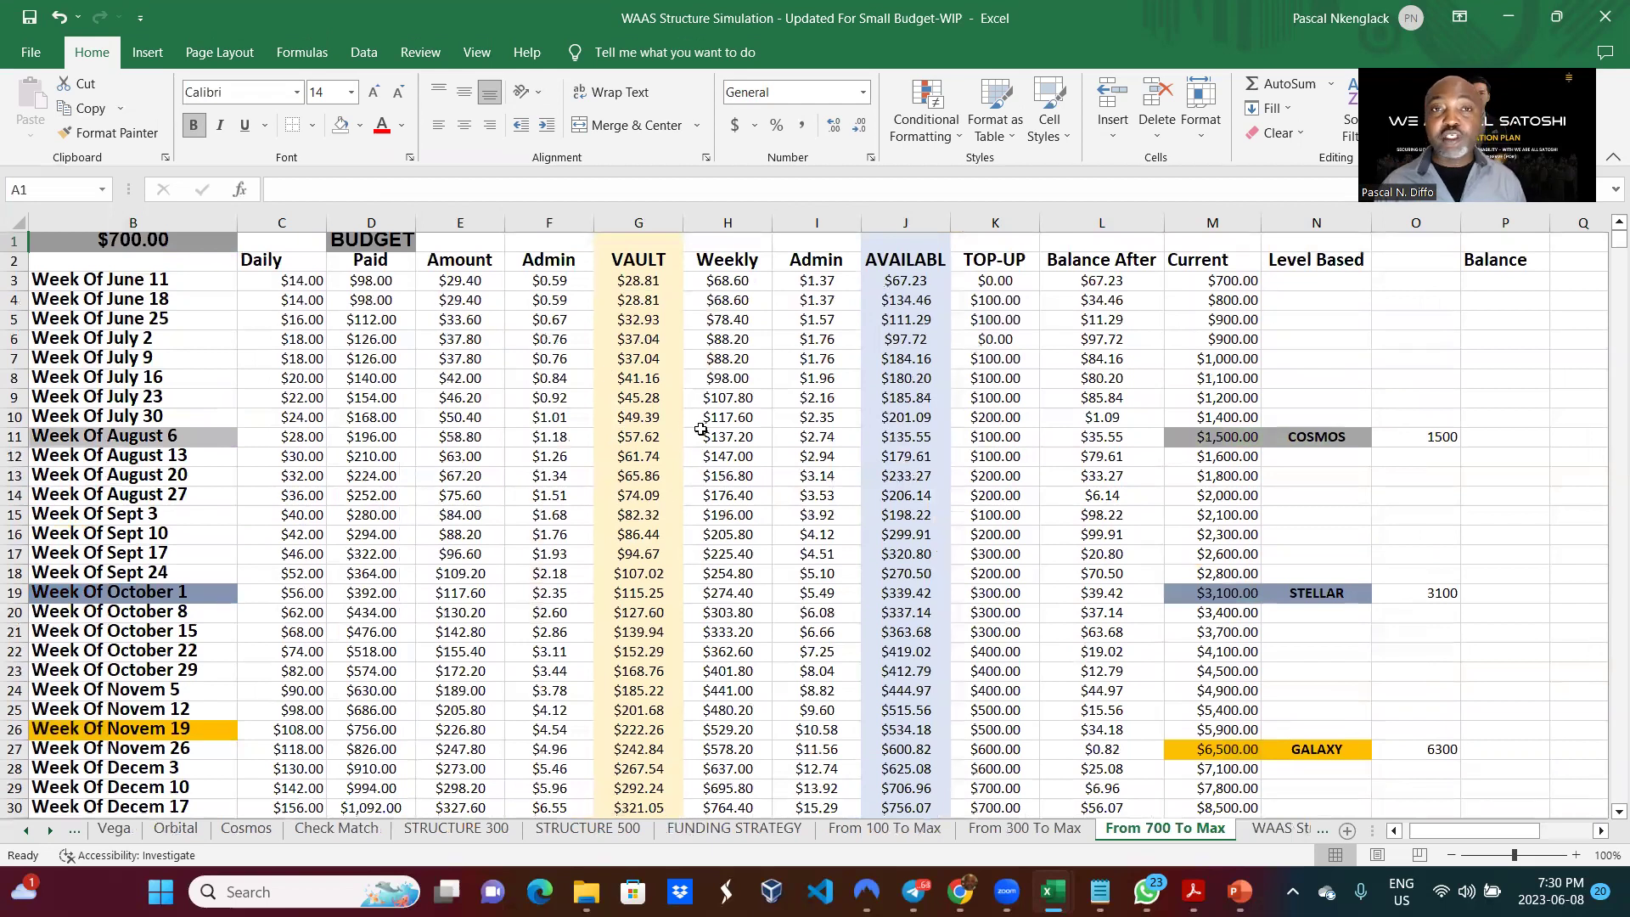
scroll(704, 424, down, 1)
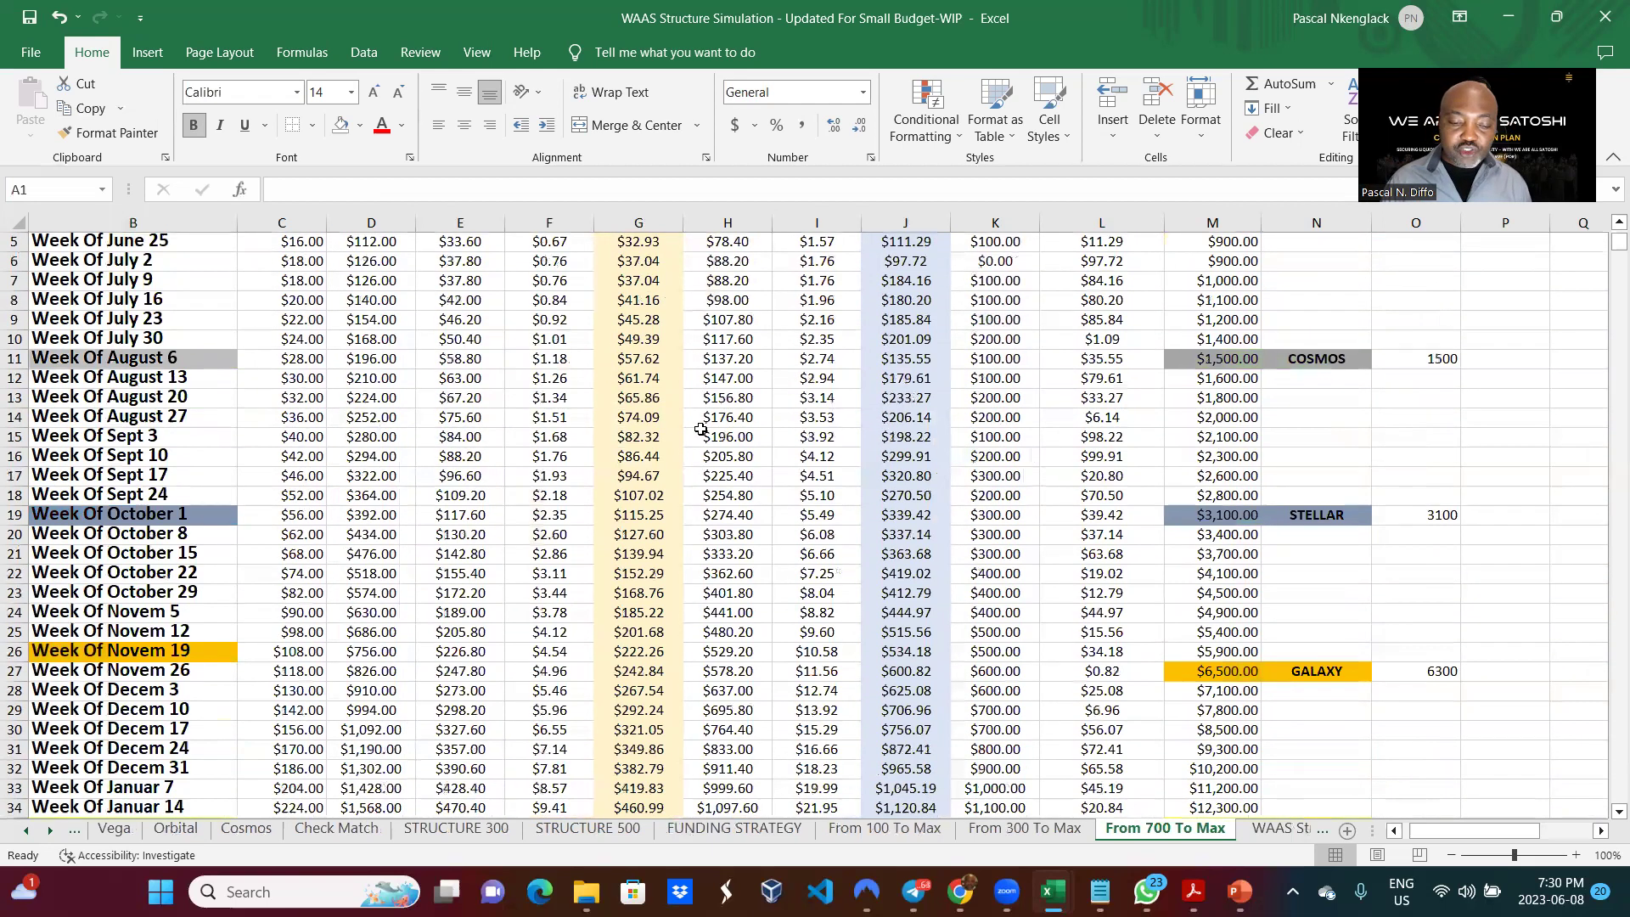
scroll(710, 425, up, 1)
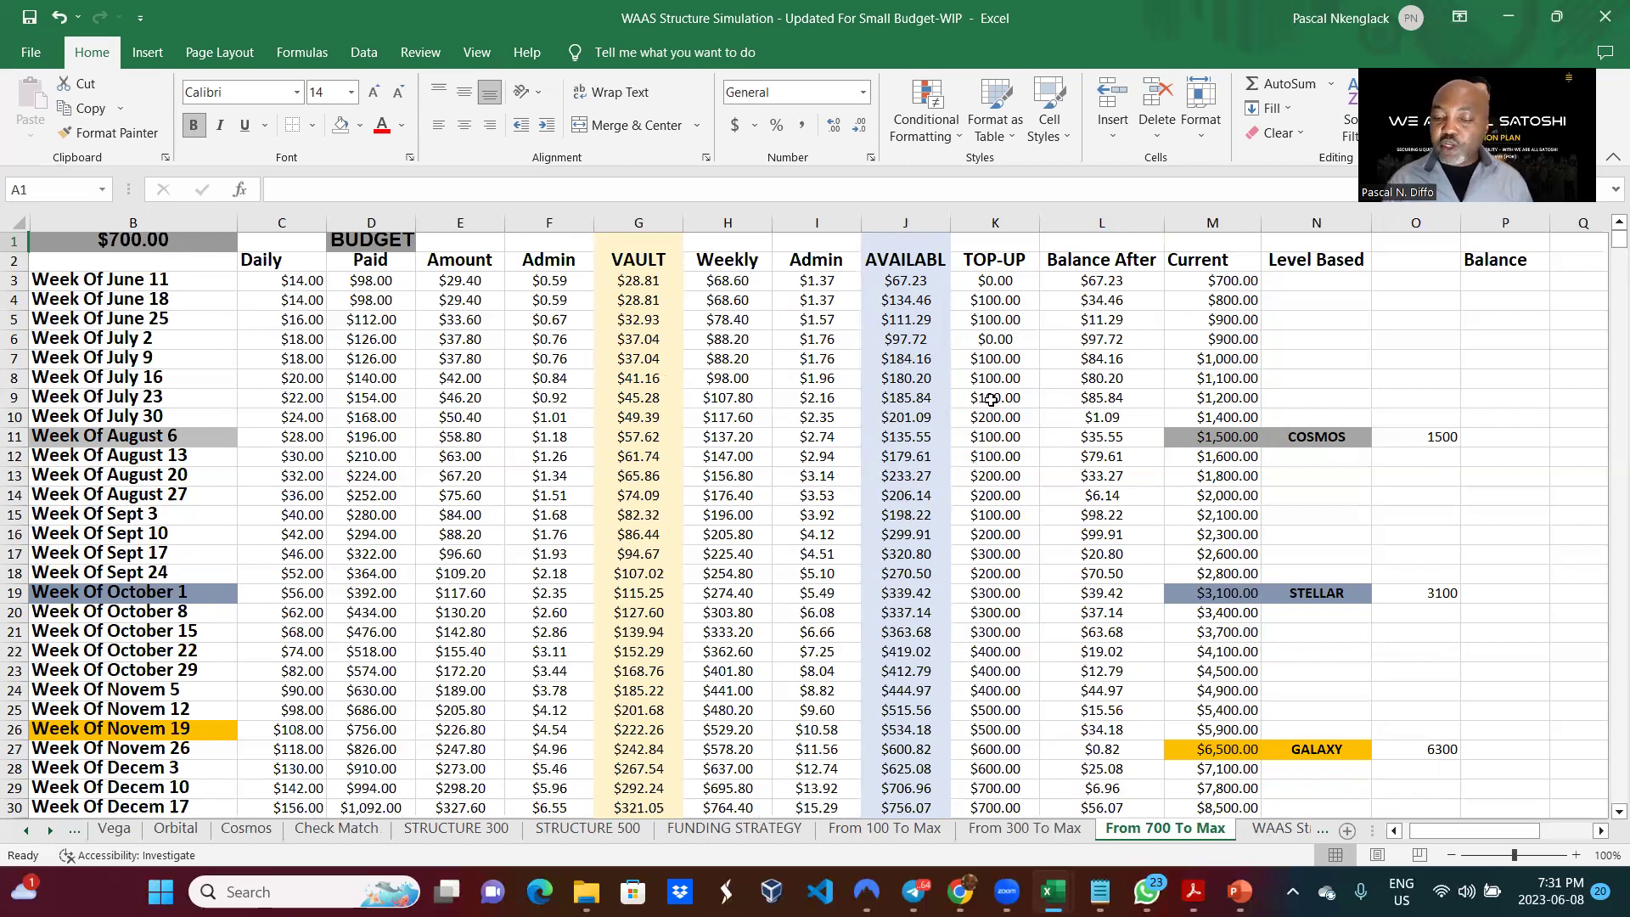
scroll(992, 589, down, 1)
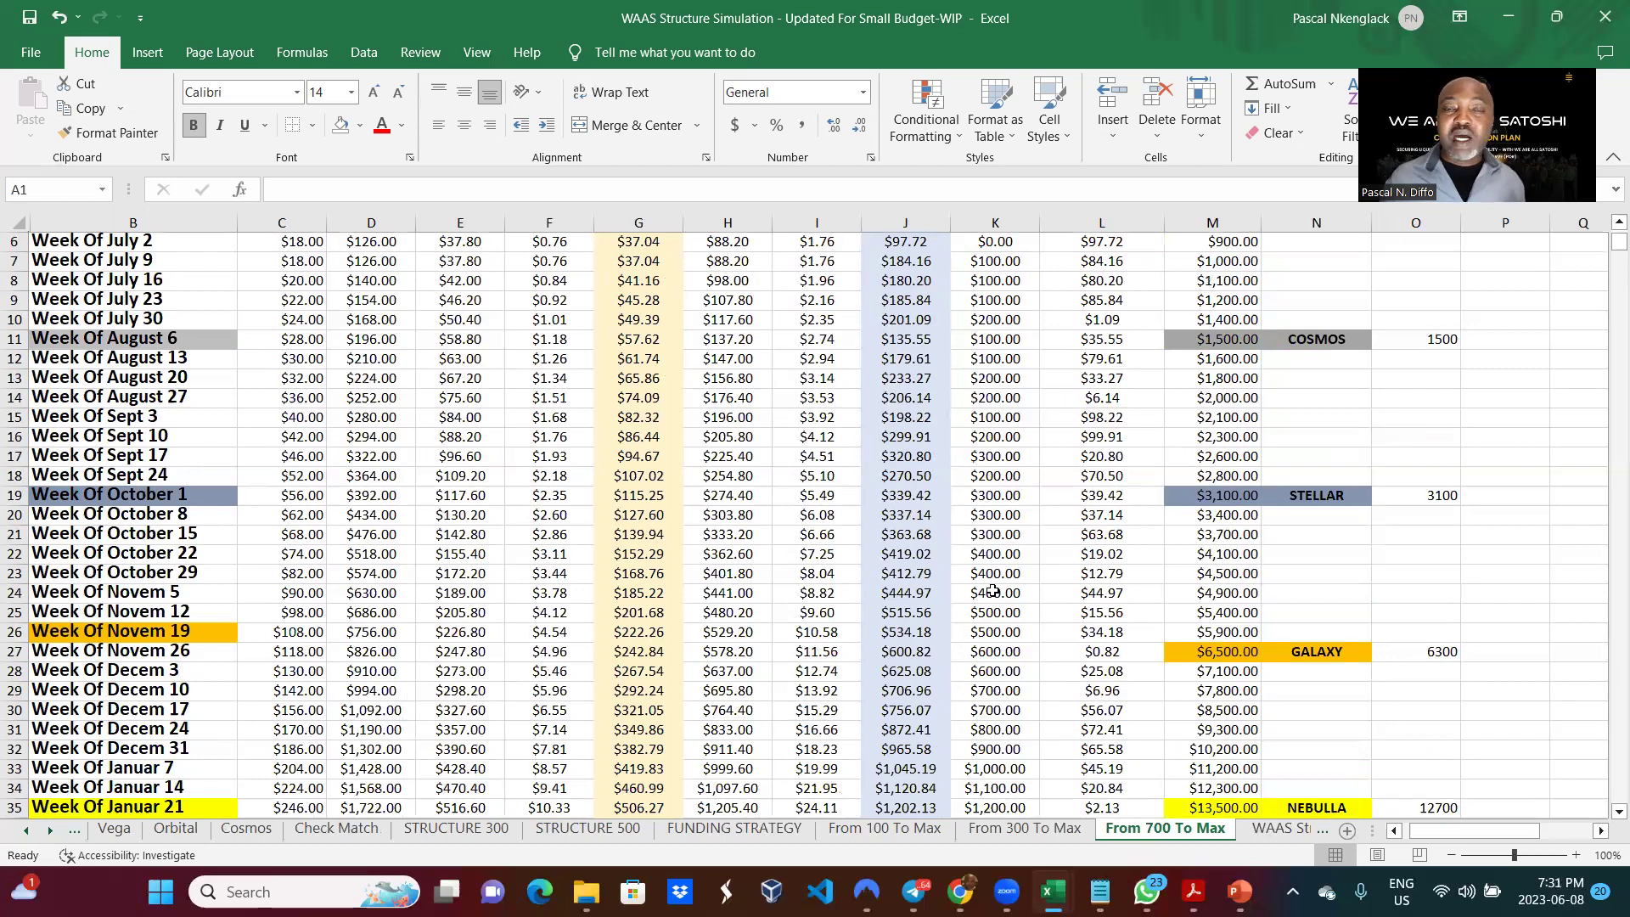
scroll(992, 589, down, 5)
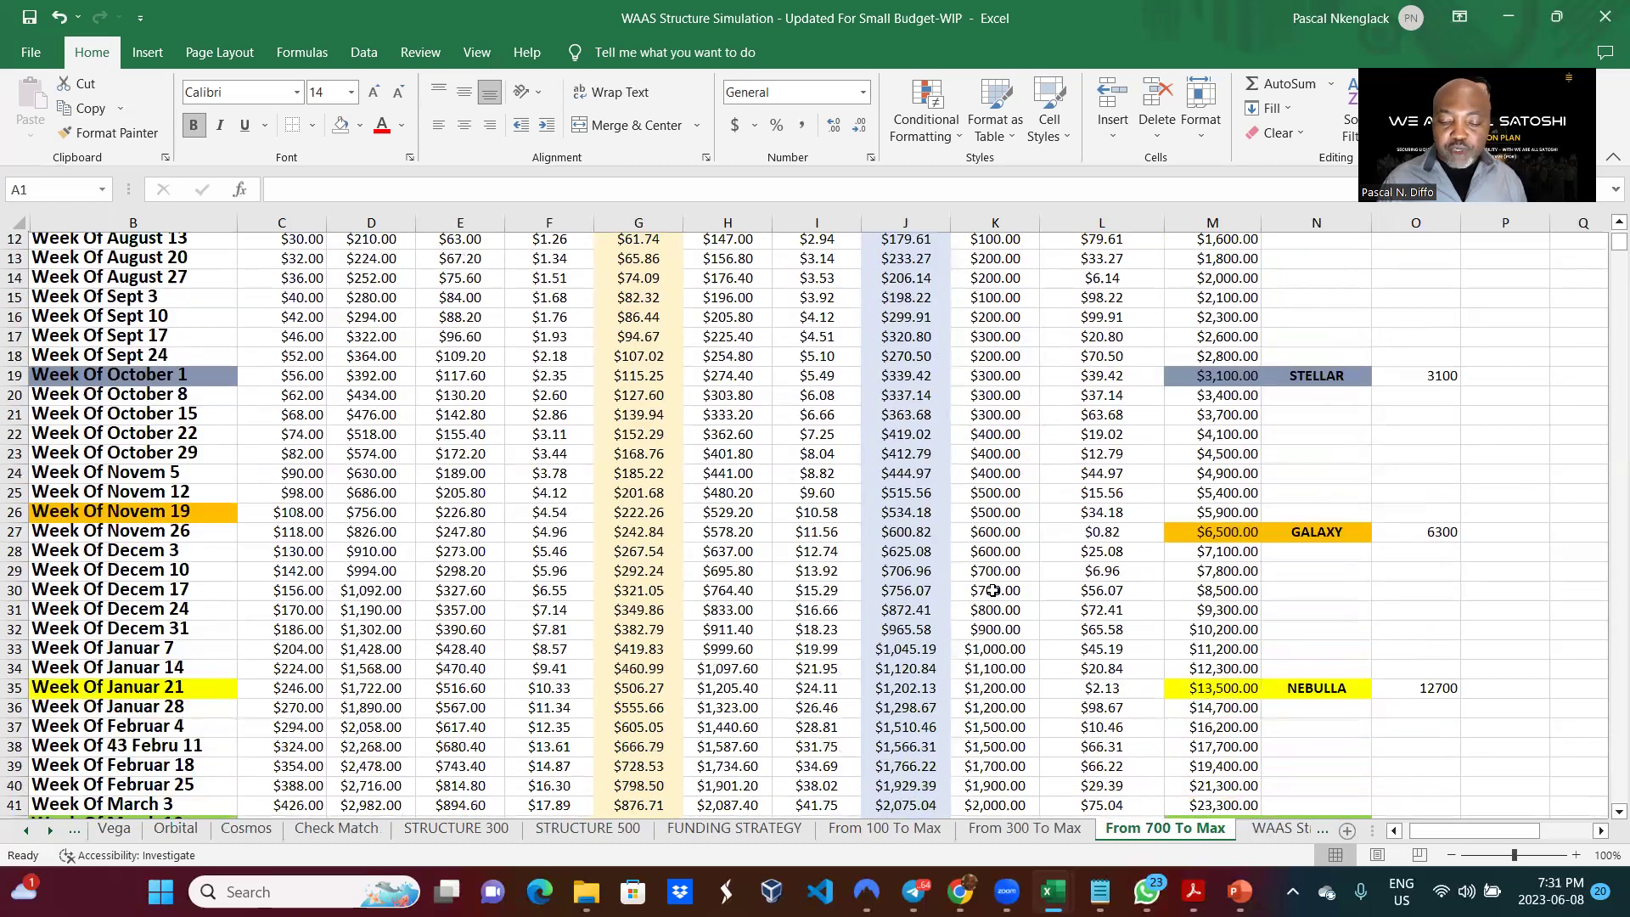
scroll(993, 589, down, 1)
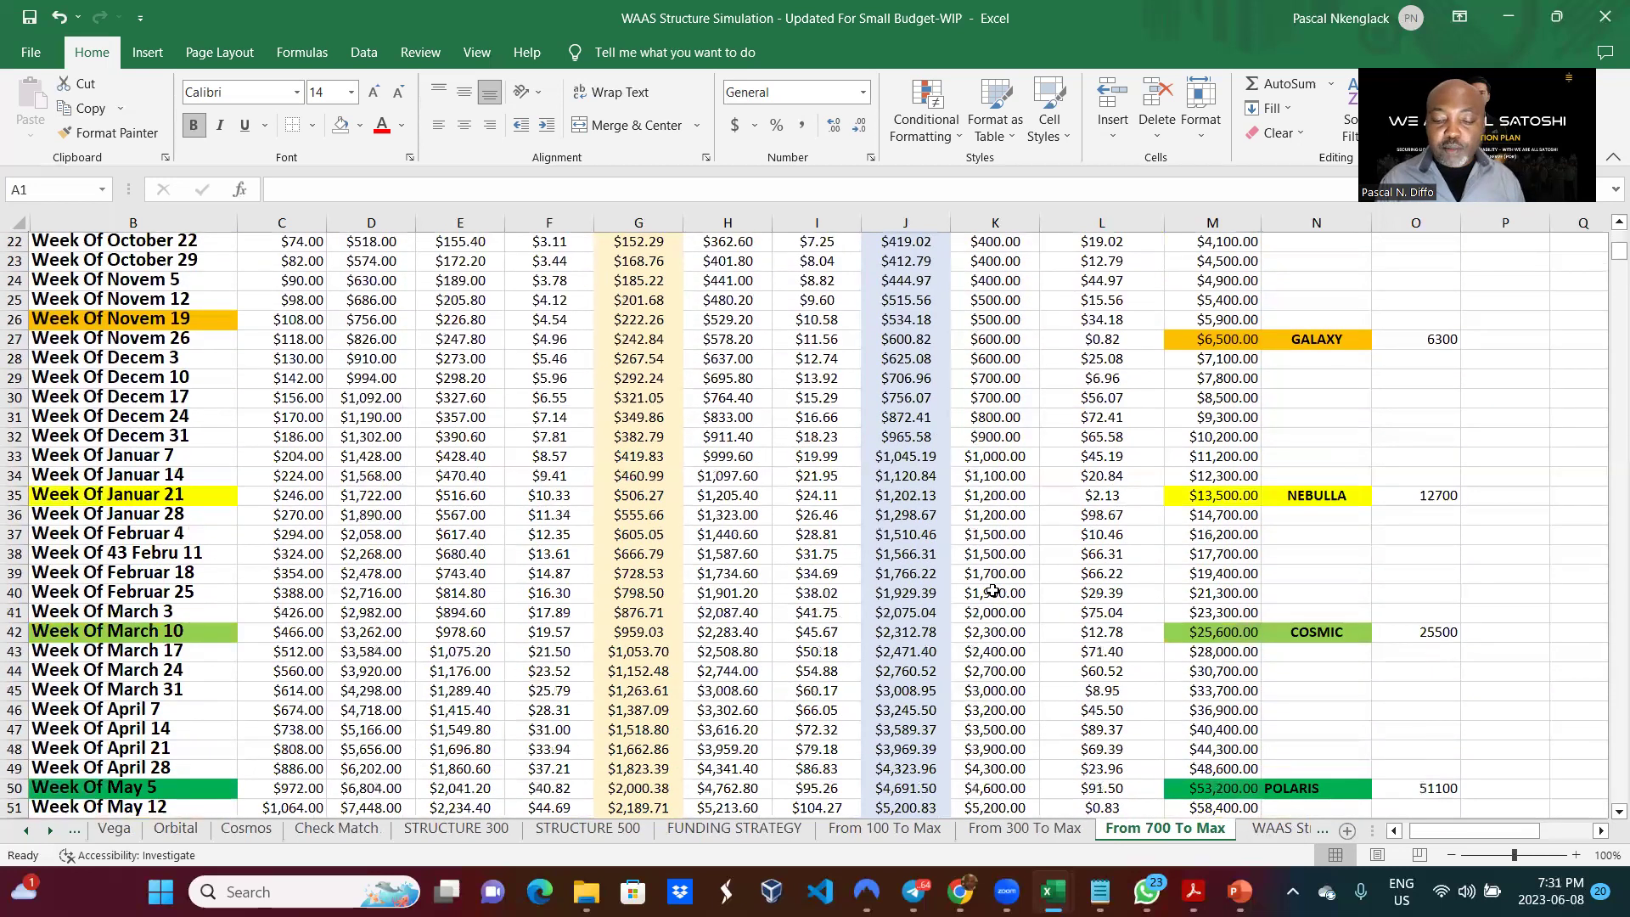
scroll(993, 589, down, 5)
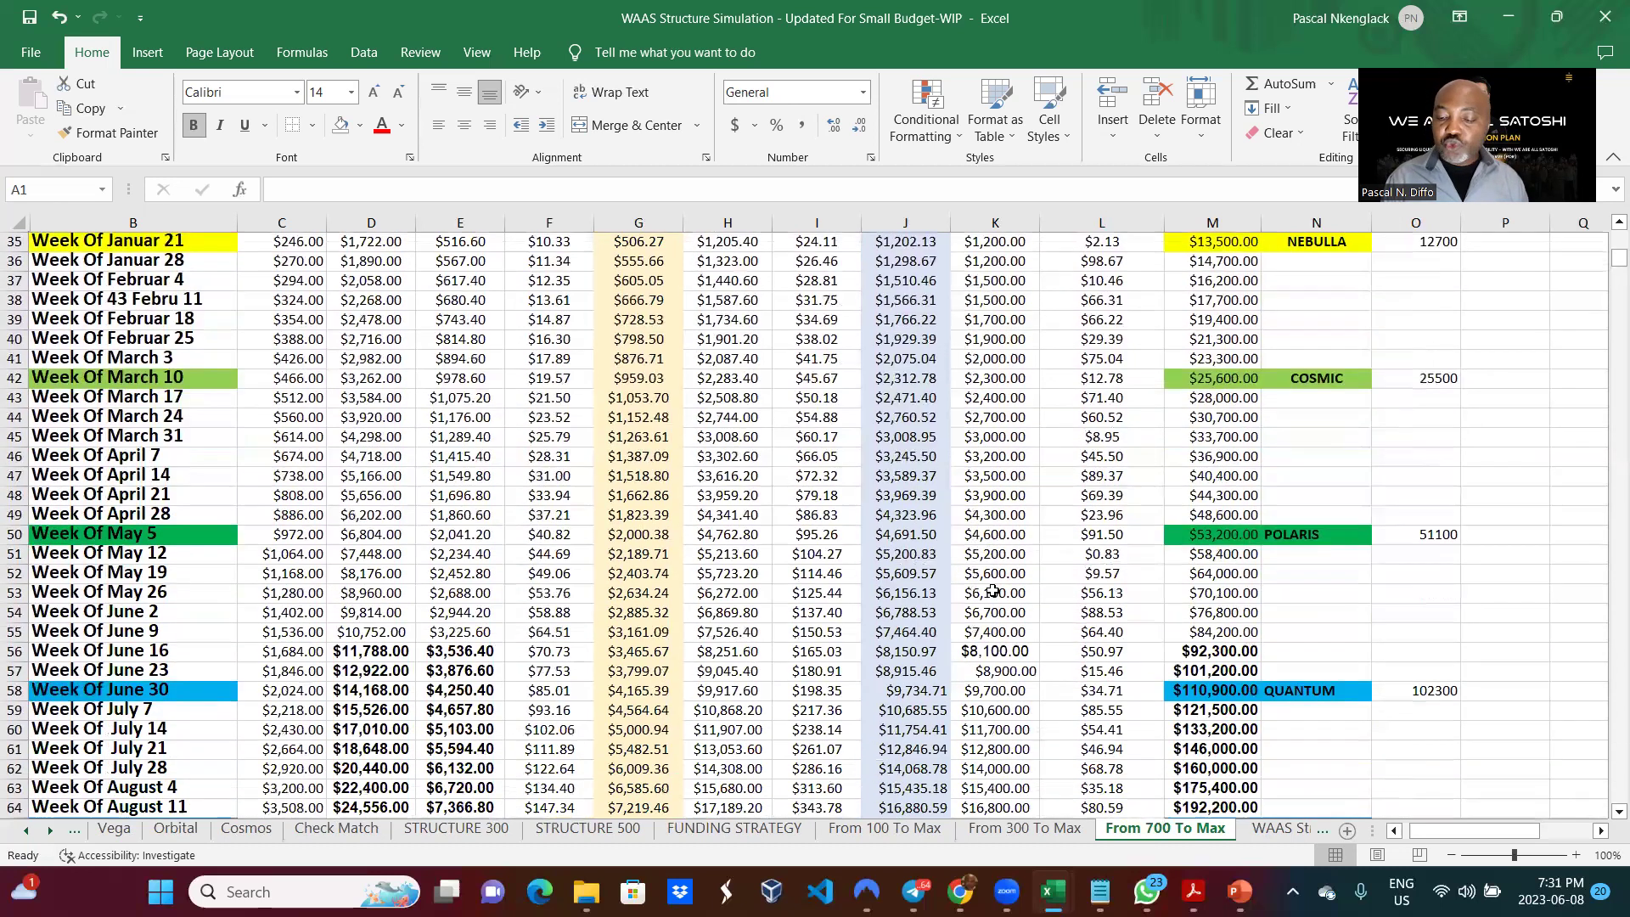
scroll(992, 589, down, 4)
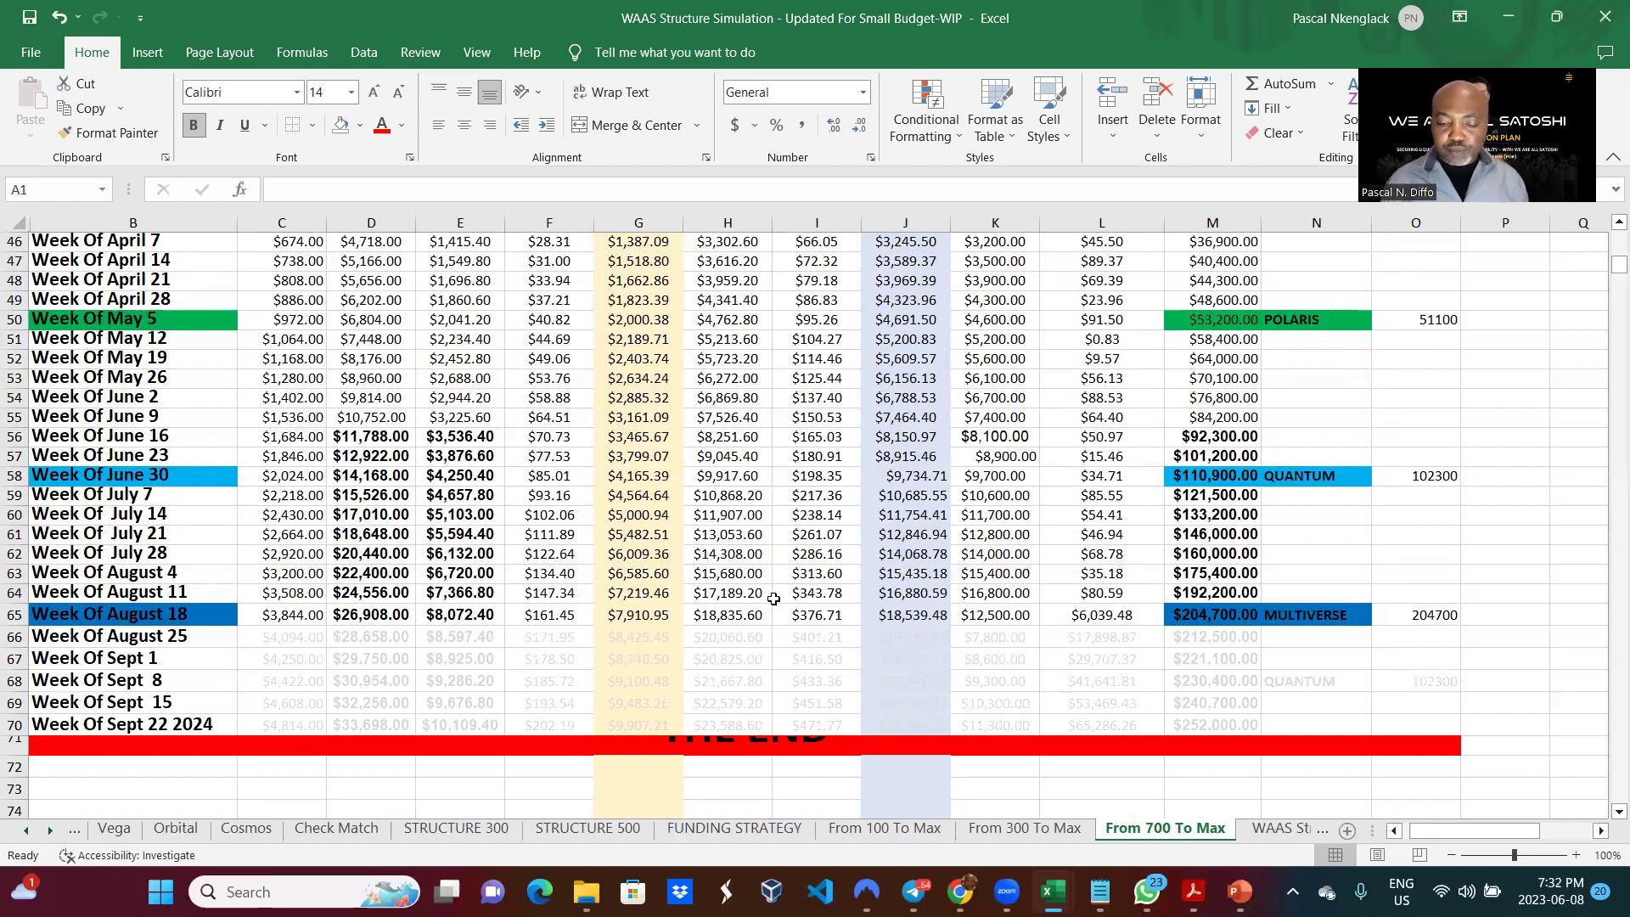
Step: Open the WAAS Strategy 2.0 - Vega + 400 sheet and examine the Check Match Bonus, Booster Kickbacks and 400-dollar budget columns
click(1271, 829)
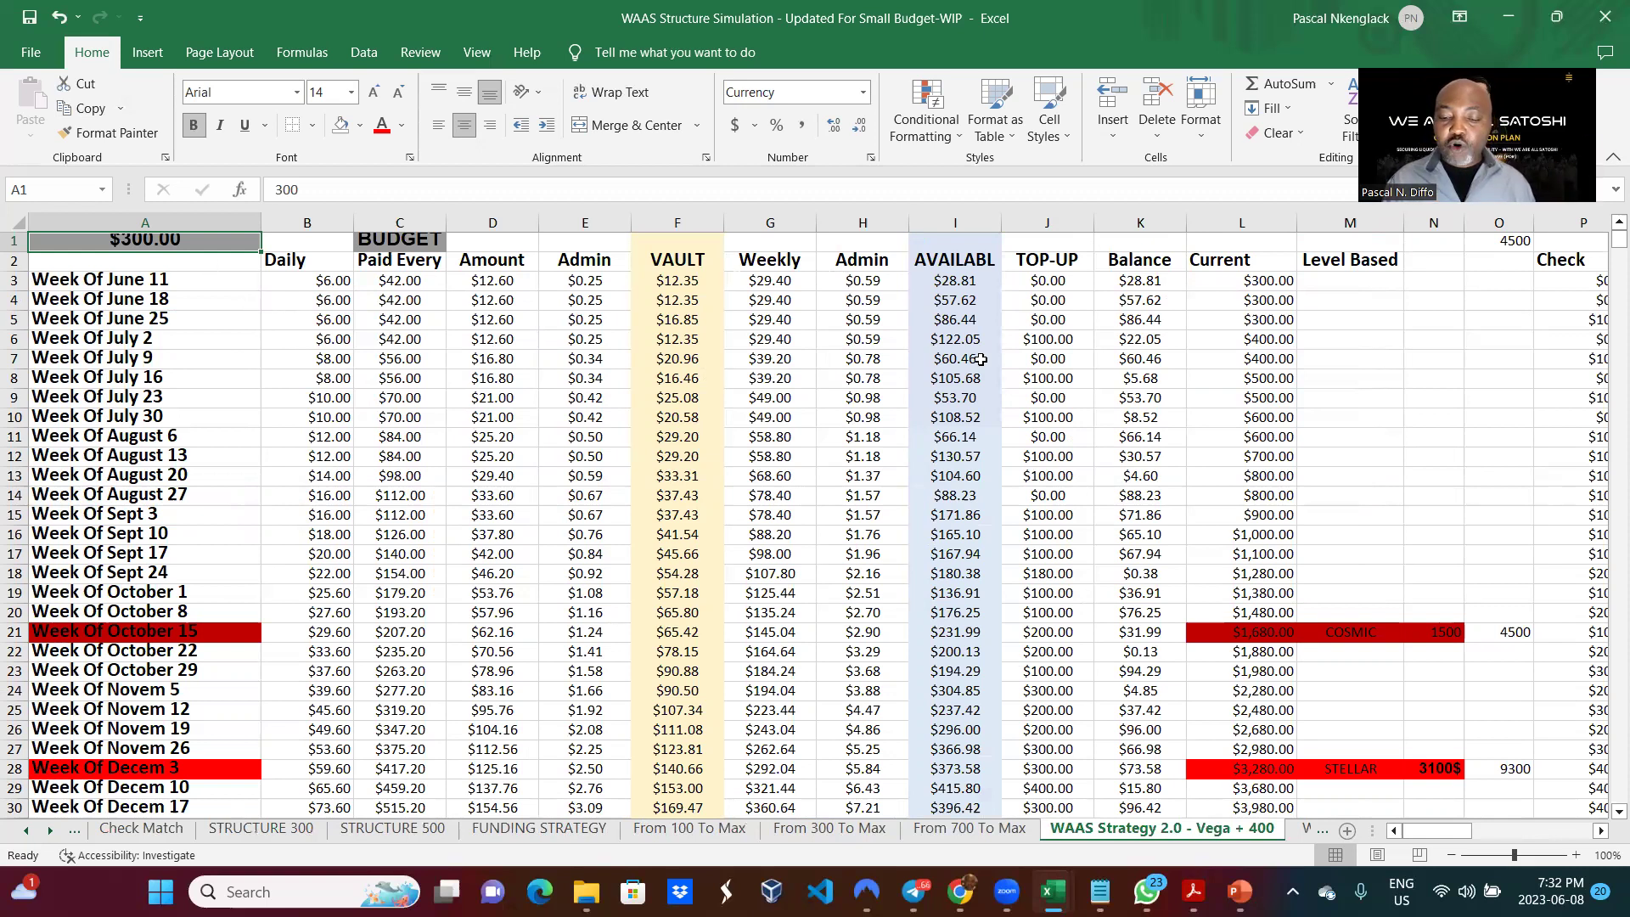
scroll(1069, 437, right, 2)
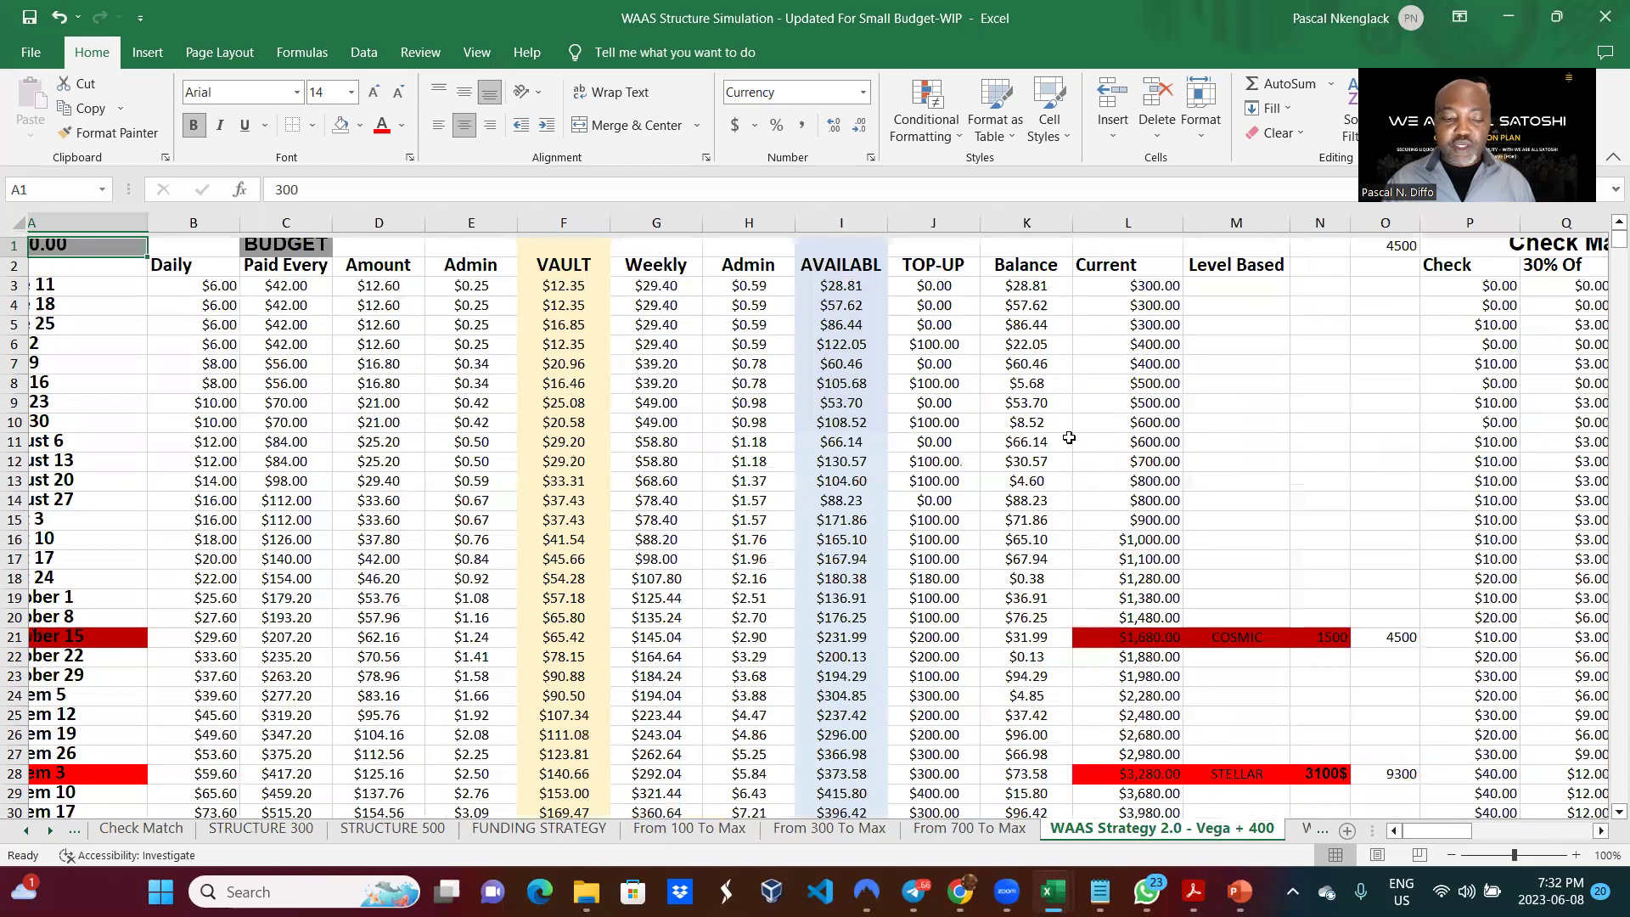
scroll(1068, 438, right, 8)
drag(15, 251, 15, 259)
scroll(1327, 413, right, 2)
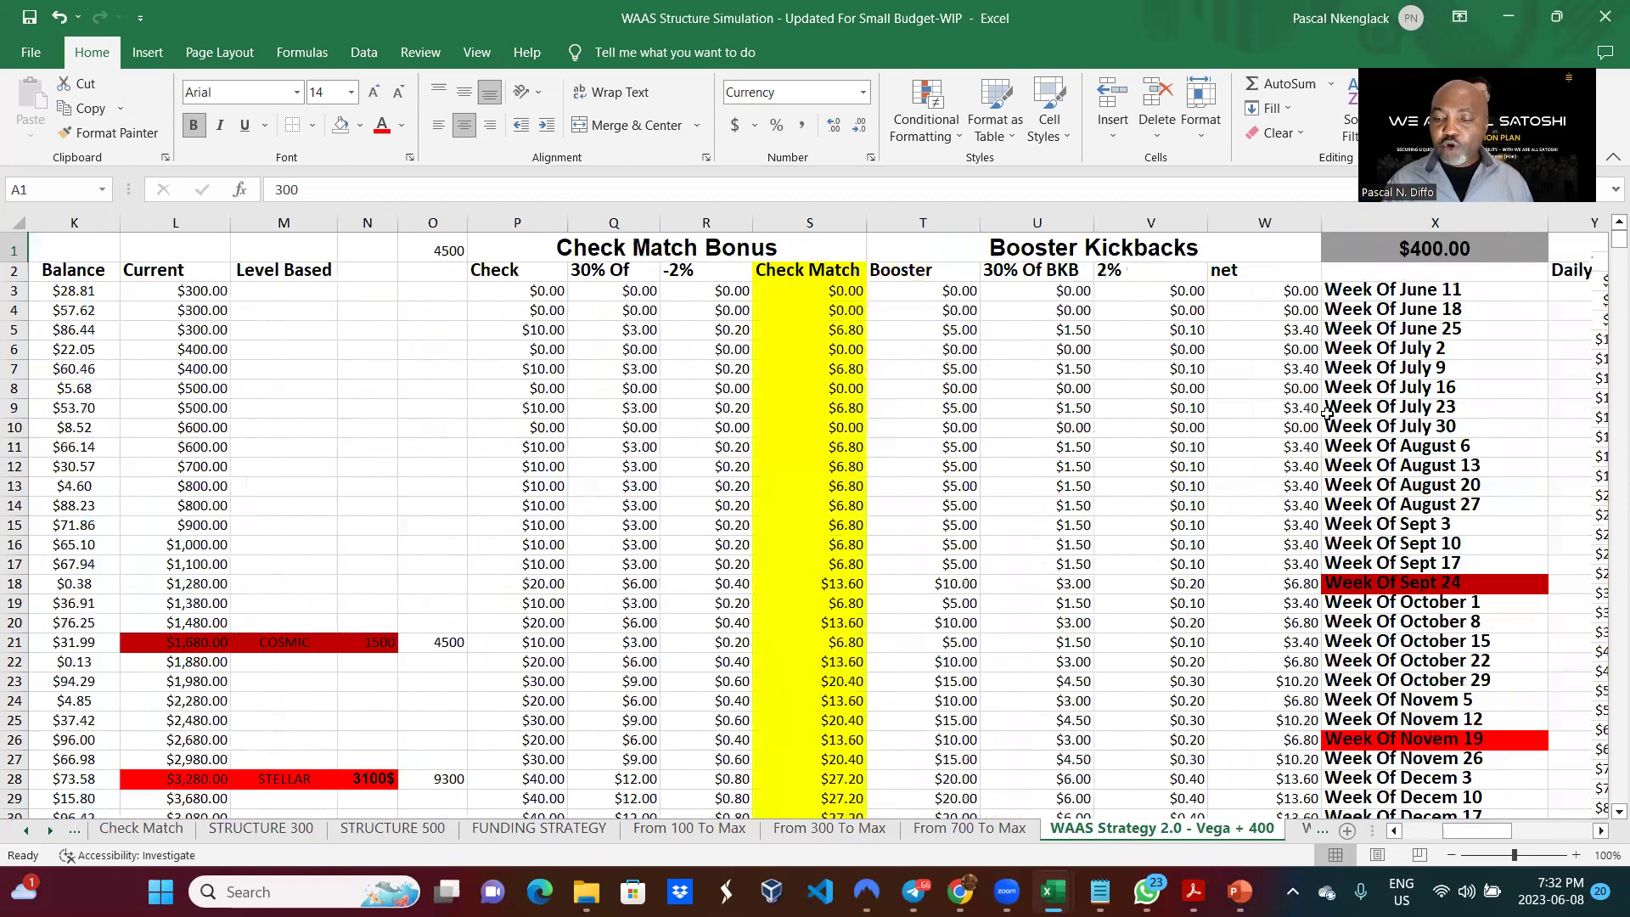
scroll(1217, 254, right, 3)
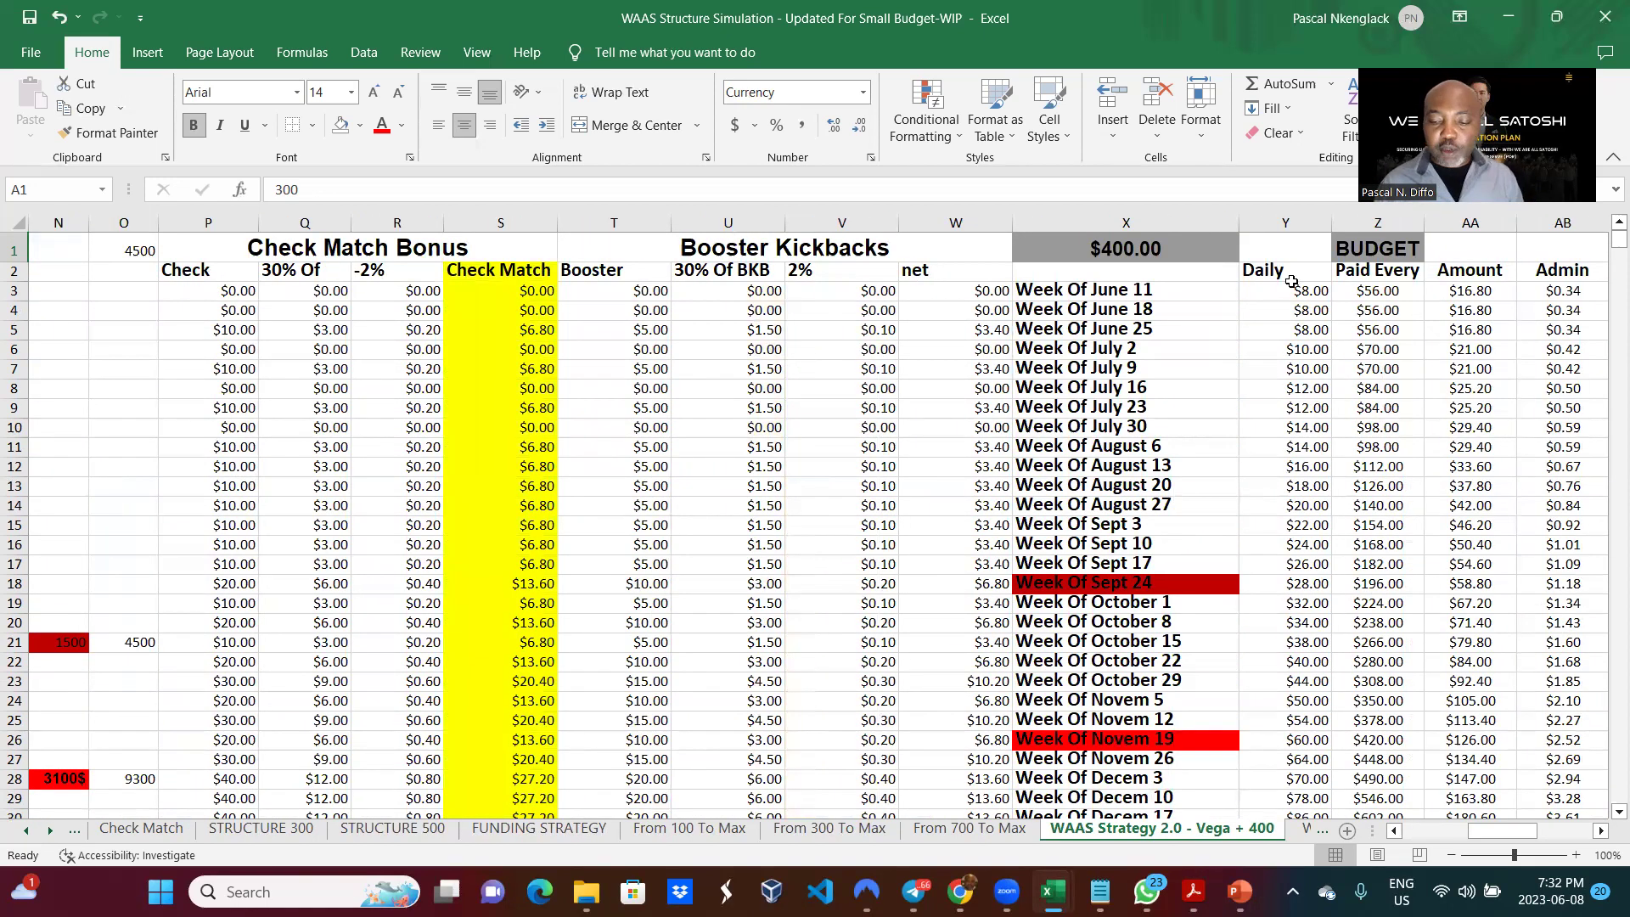
scroll(1322, 525, right, 3)
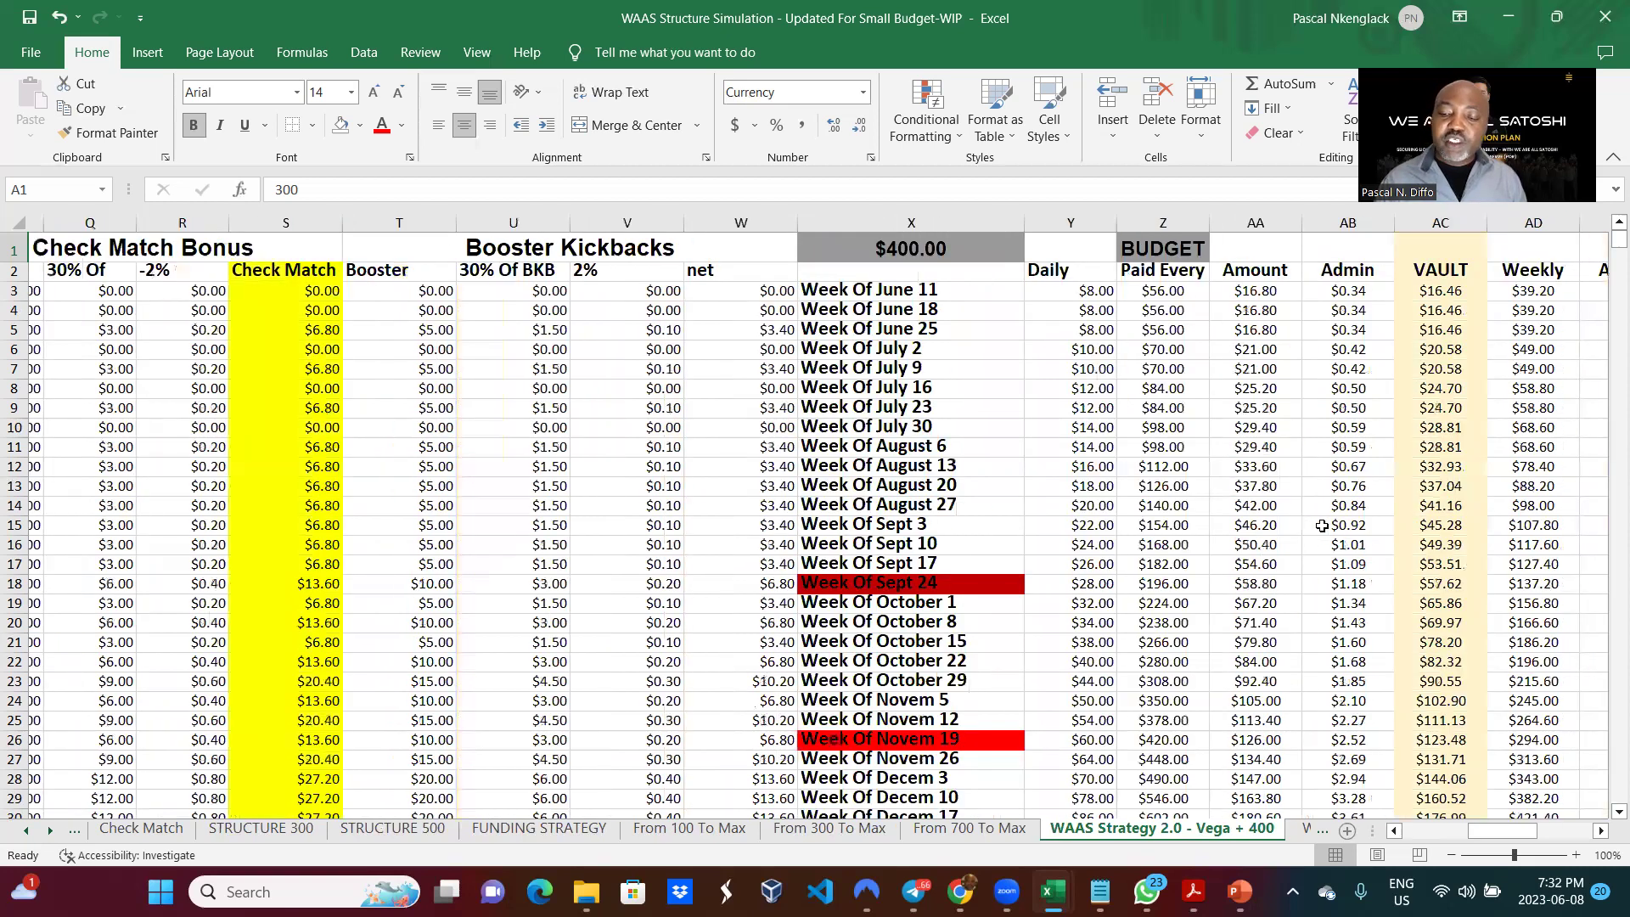
scroll(1321, 525, right, 4)
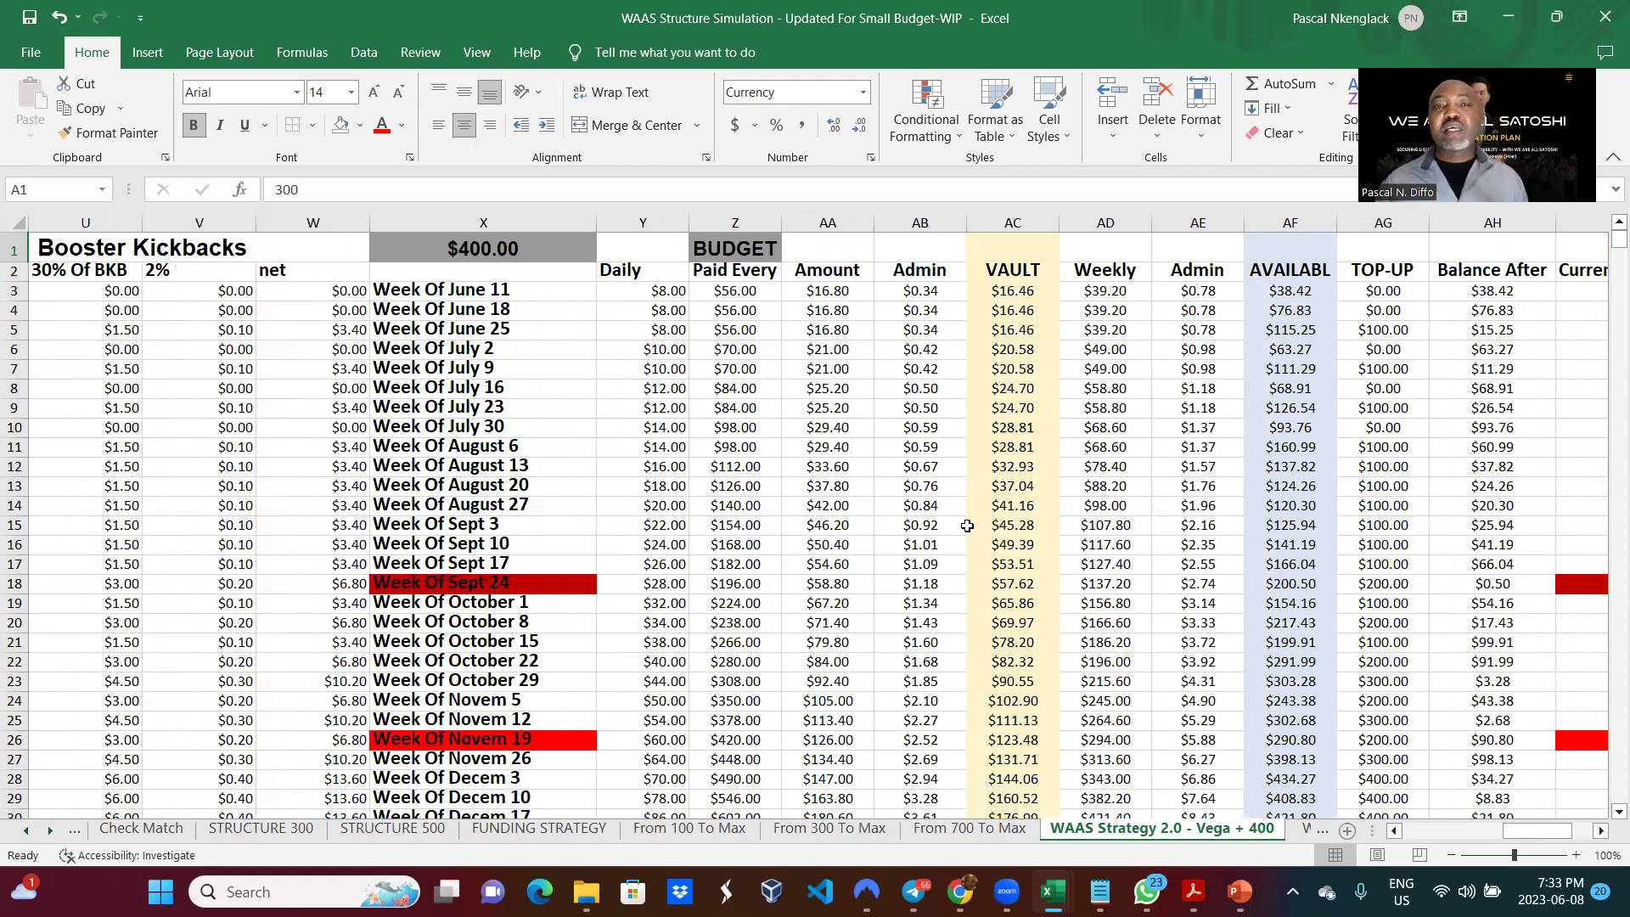
Step: Compare the 300-dollar and 400-dollar weekly schedules on the Vega + 400 sheet, including the Check Match Bonus and Booster Kickbacks columns between them
scroll(967, 526, left, 3)
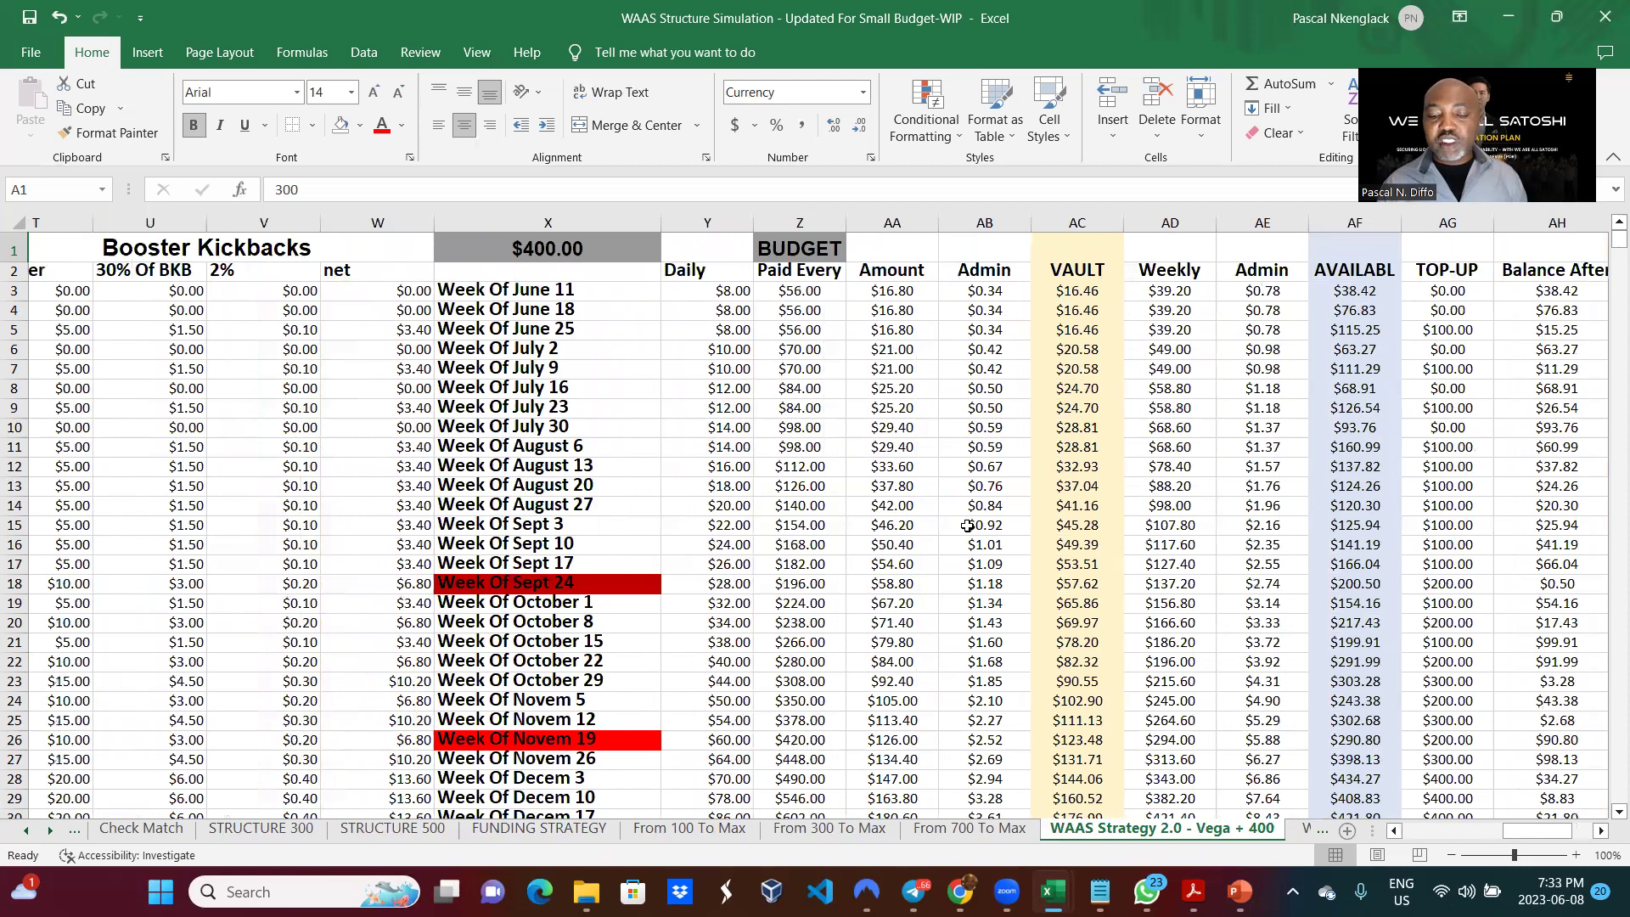
scroll(966, 525, left, 8)
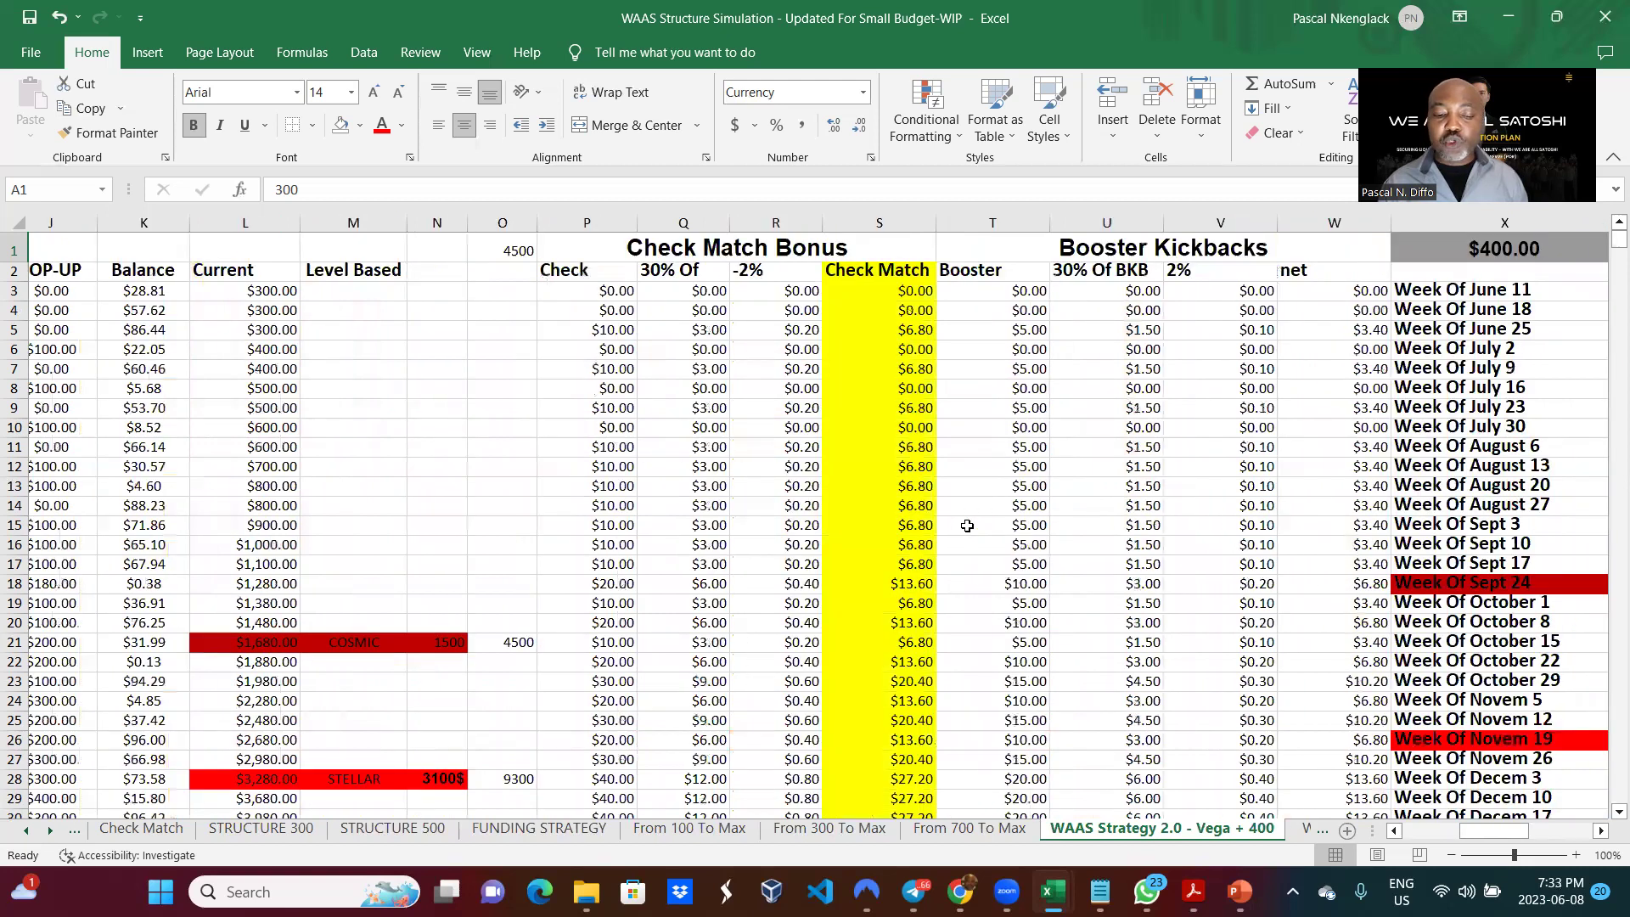
scroll(967, 525, left, 3)
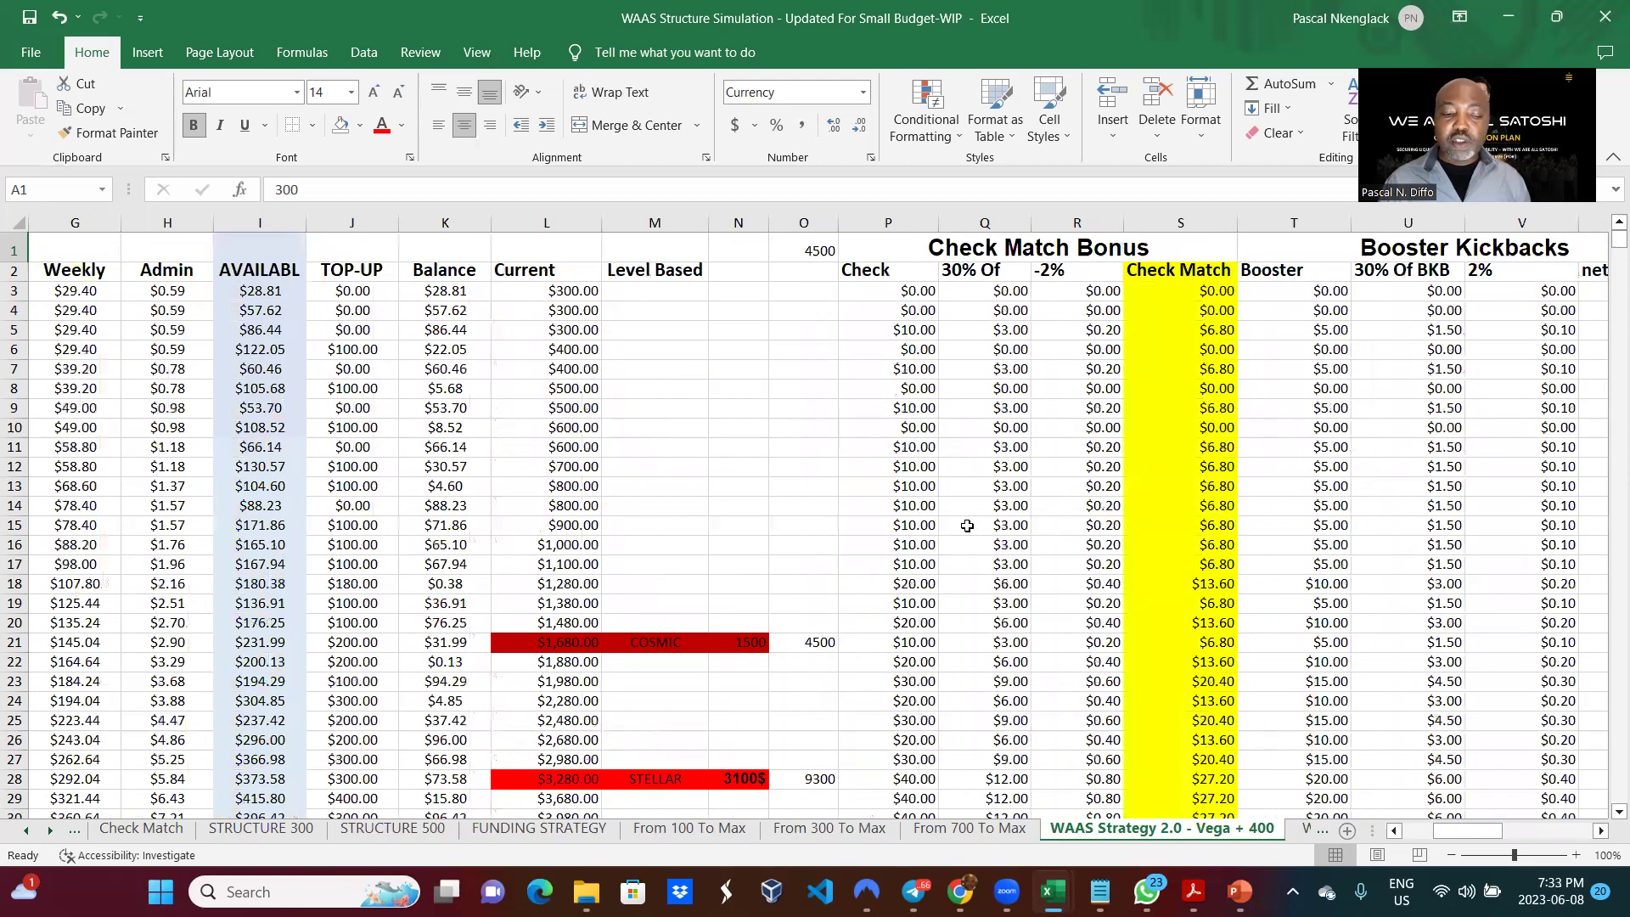
scroll(967, 525, left, 6)
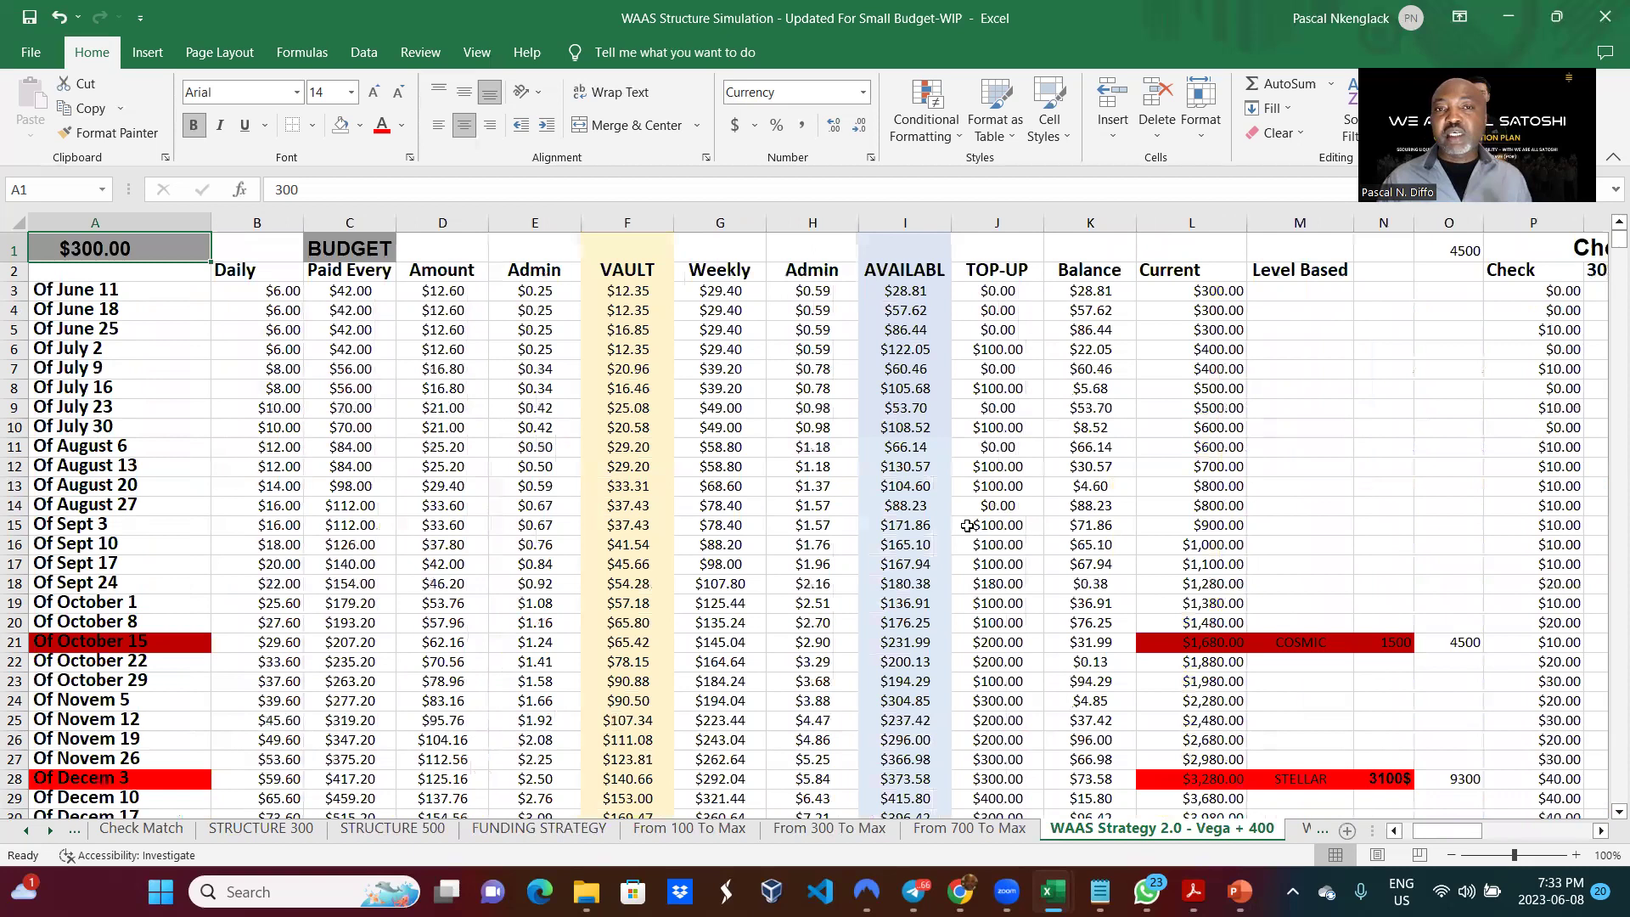
scroll(967, 525, left, 1)
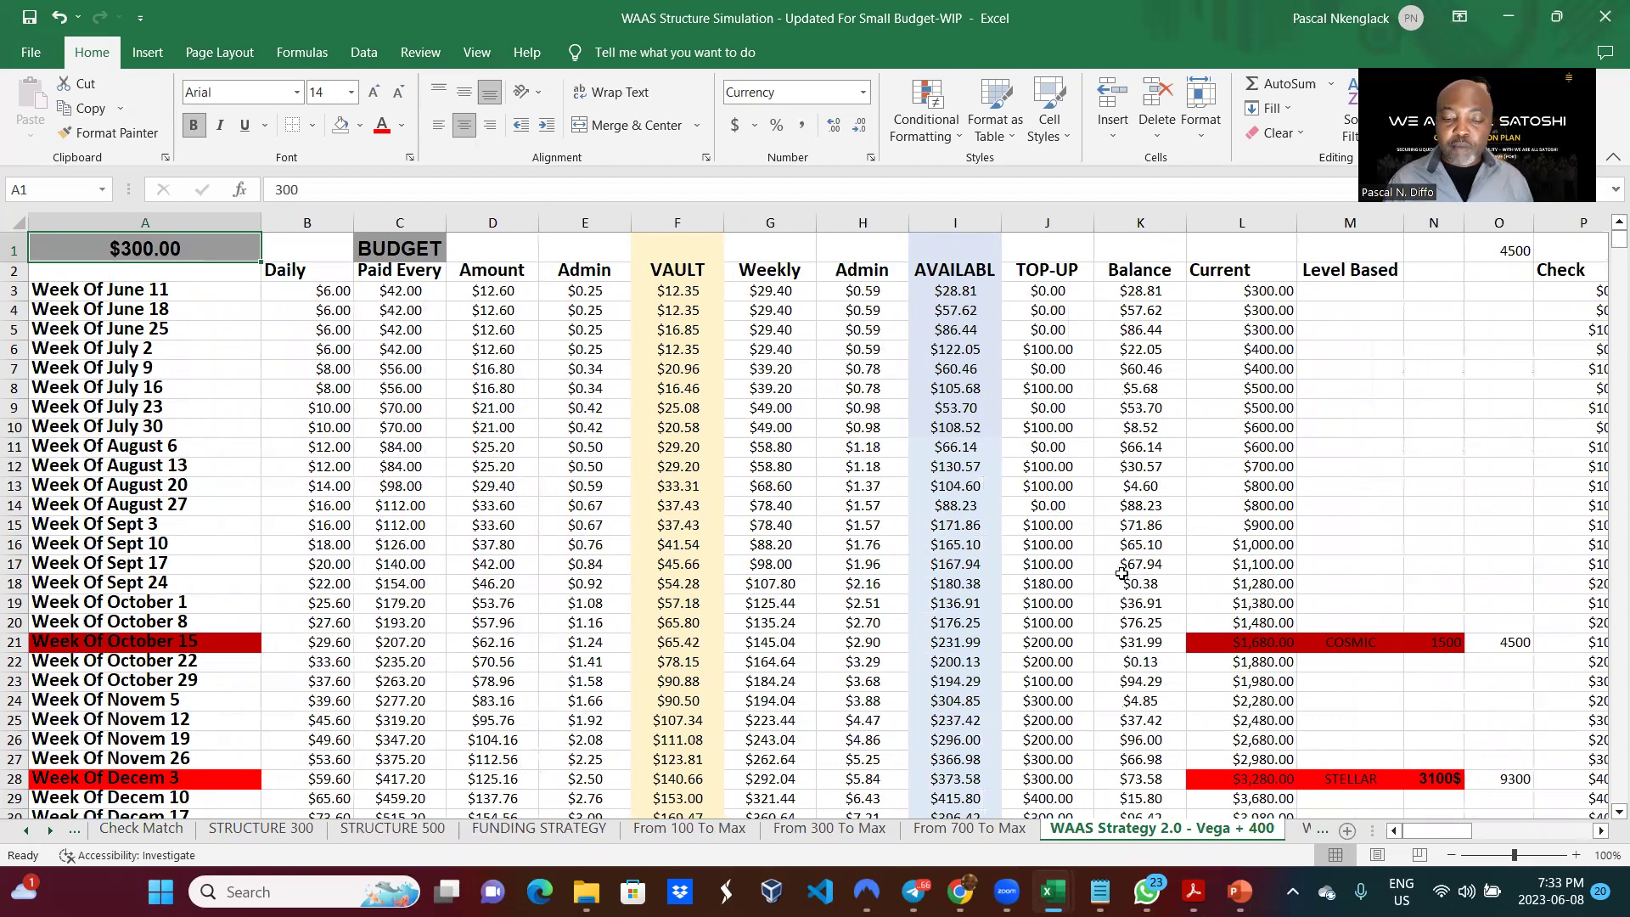
scroll(1124, 573, right, 2)
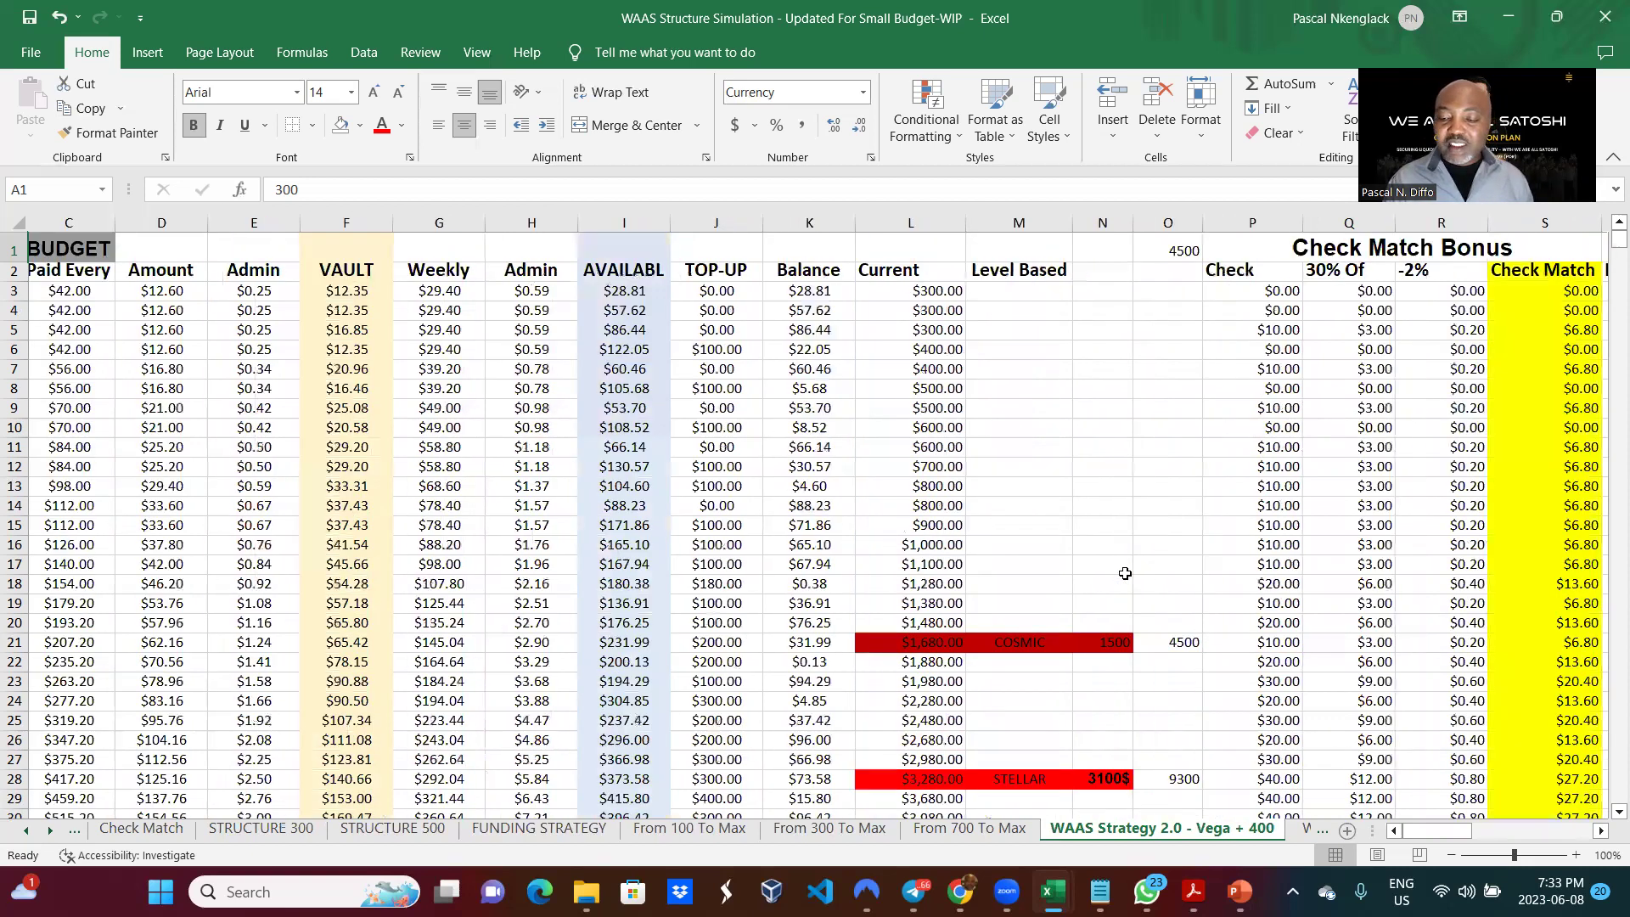
scroll(1125, 574, right, 5)
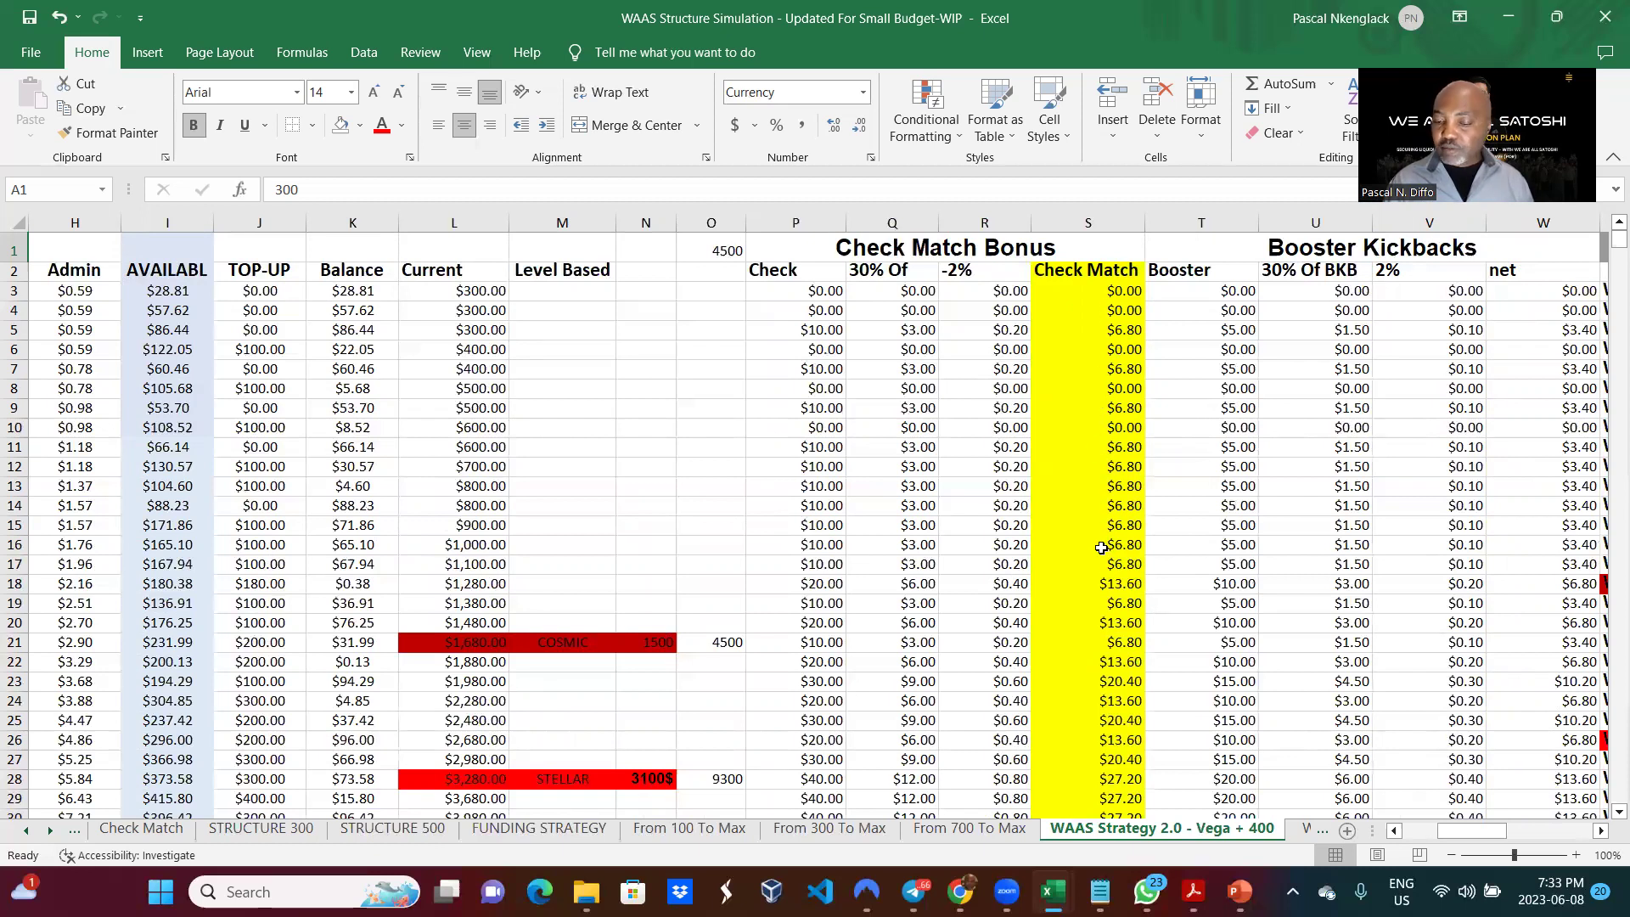
scroll(1101, 547, down, 1)
scroll(1101, 548, up, 1)
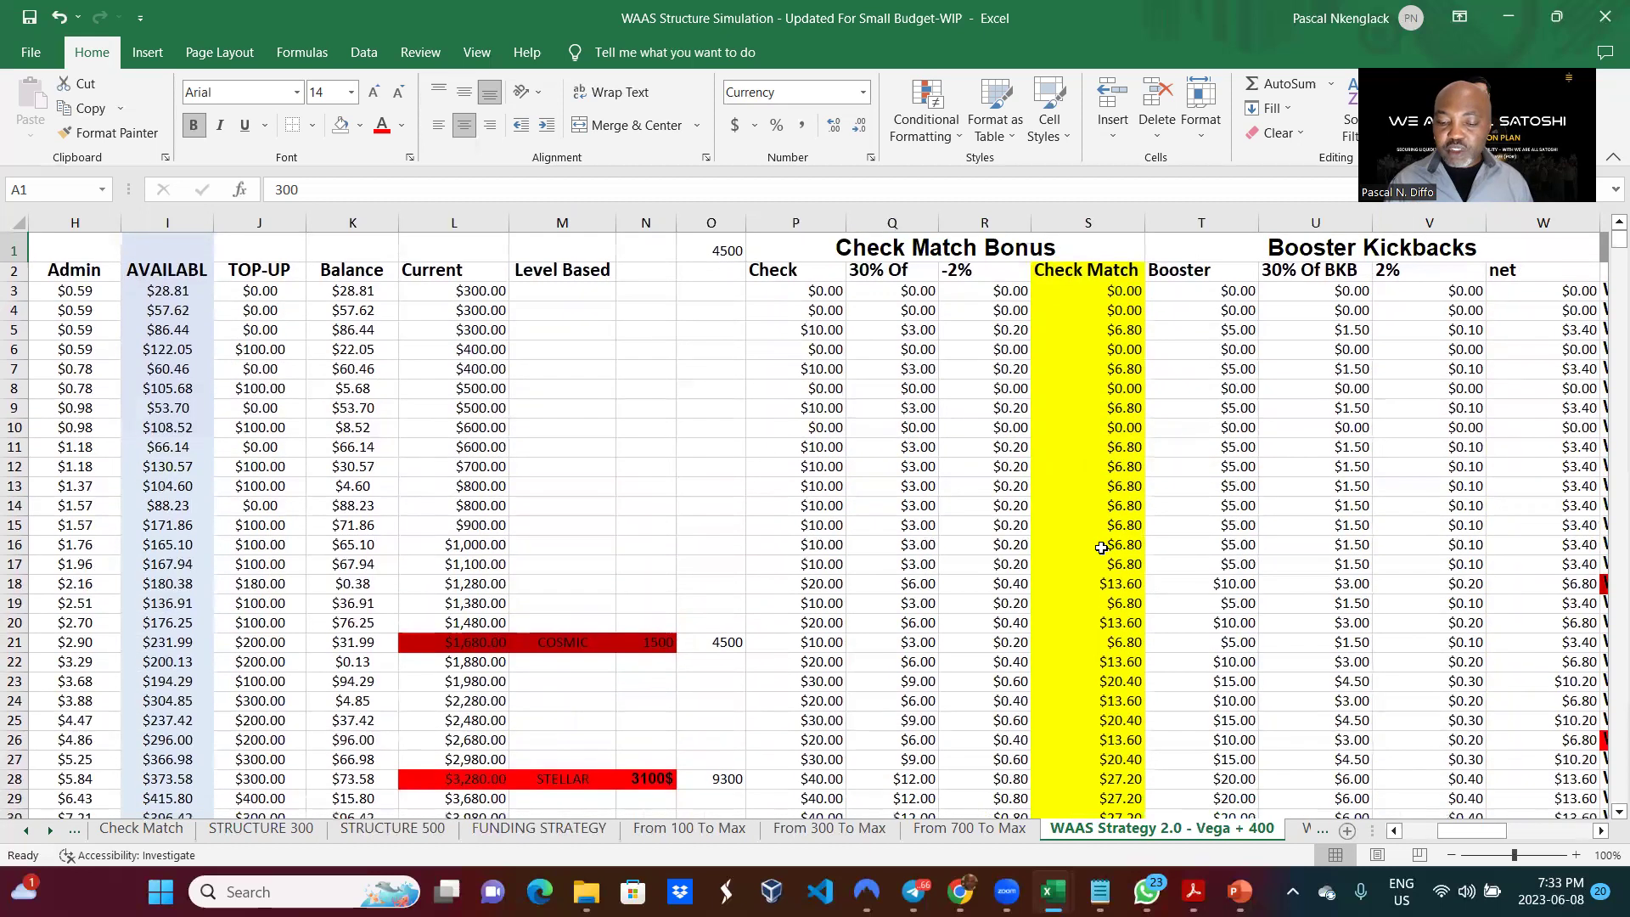
scroll(1101, 547, right, 1)
scroll(1101, 547, right, 2)
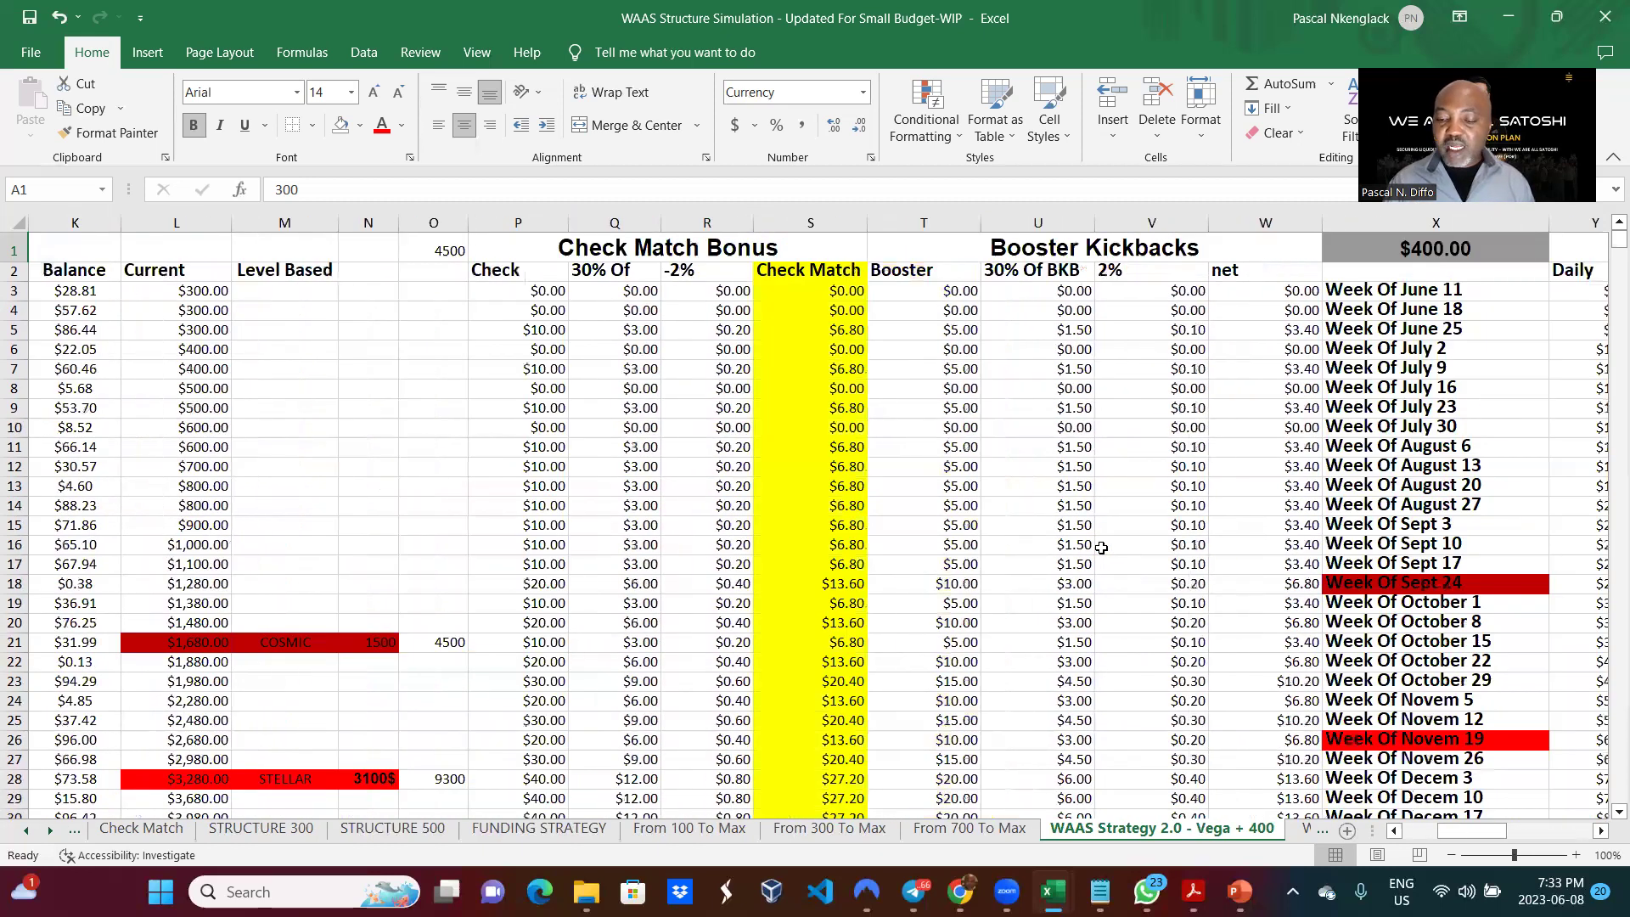
scroll(1101, 548, right, 5)
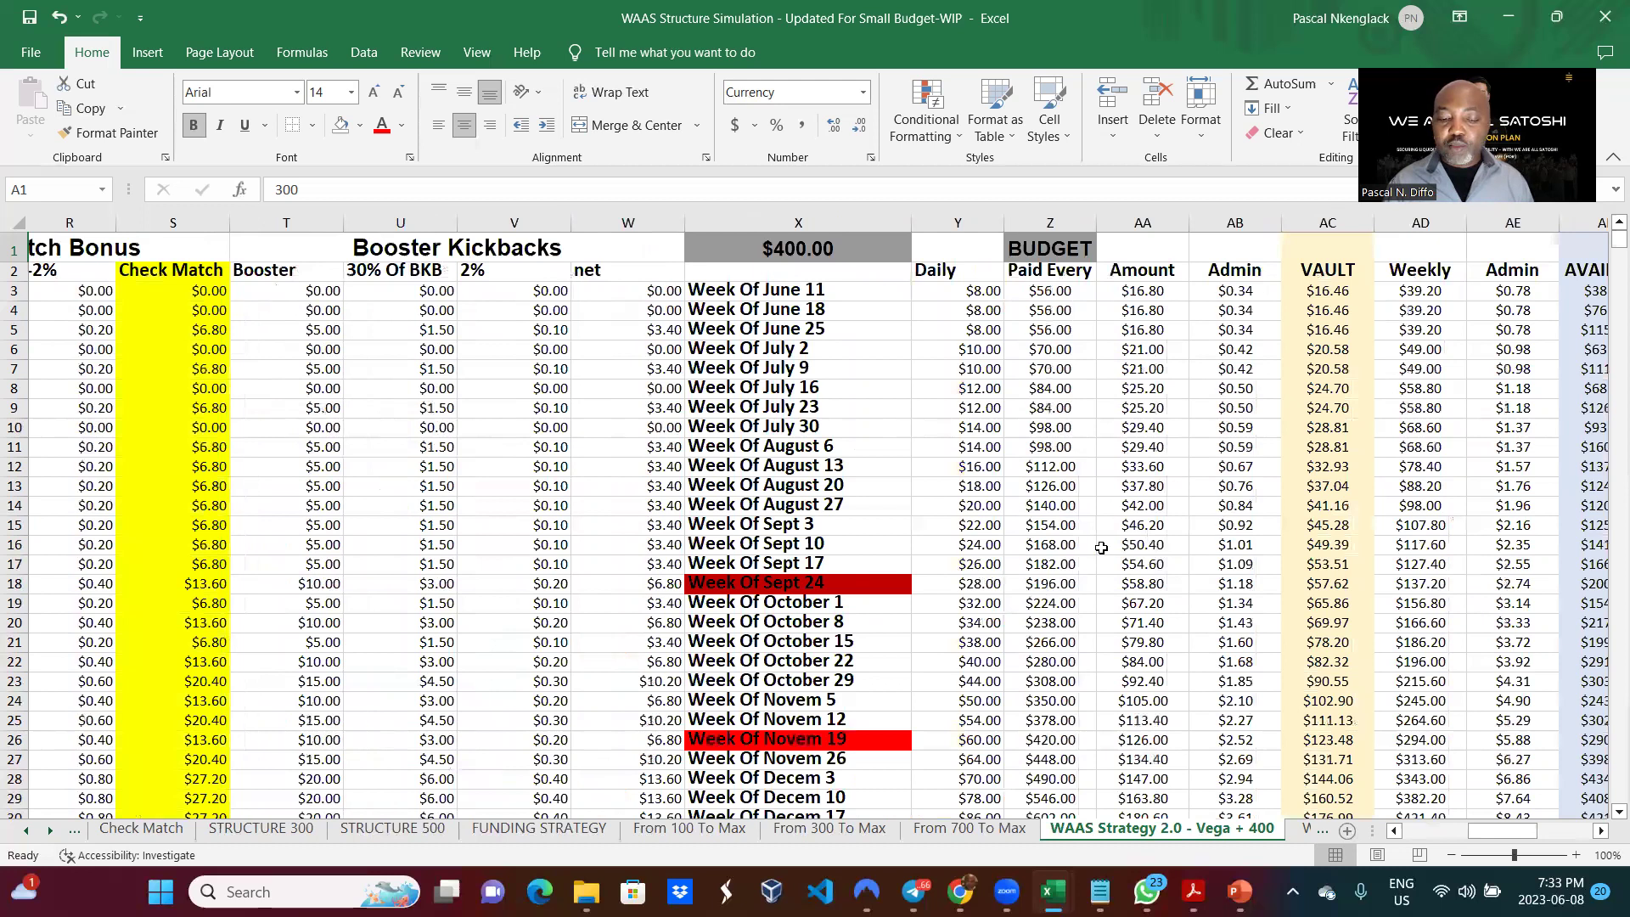
scroll(1101, 548, right, 2)
scroll(1102, 547, right, 2)
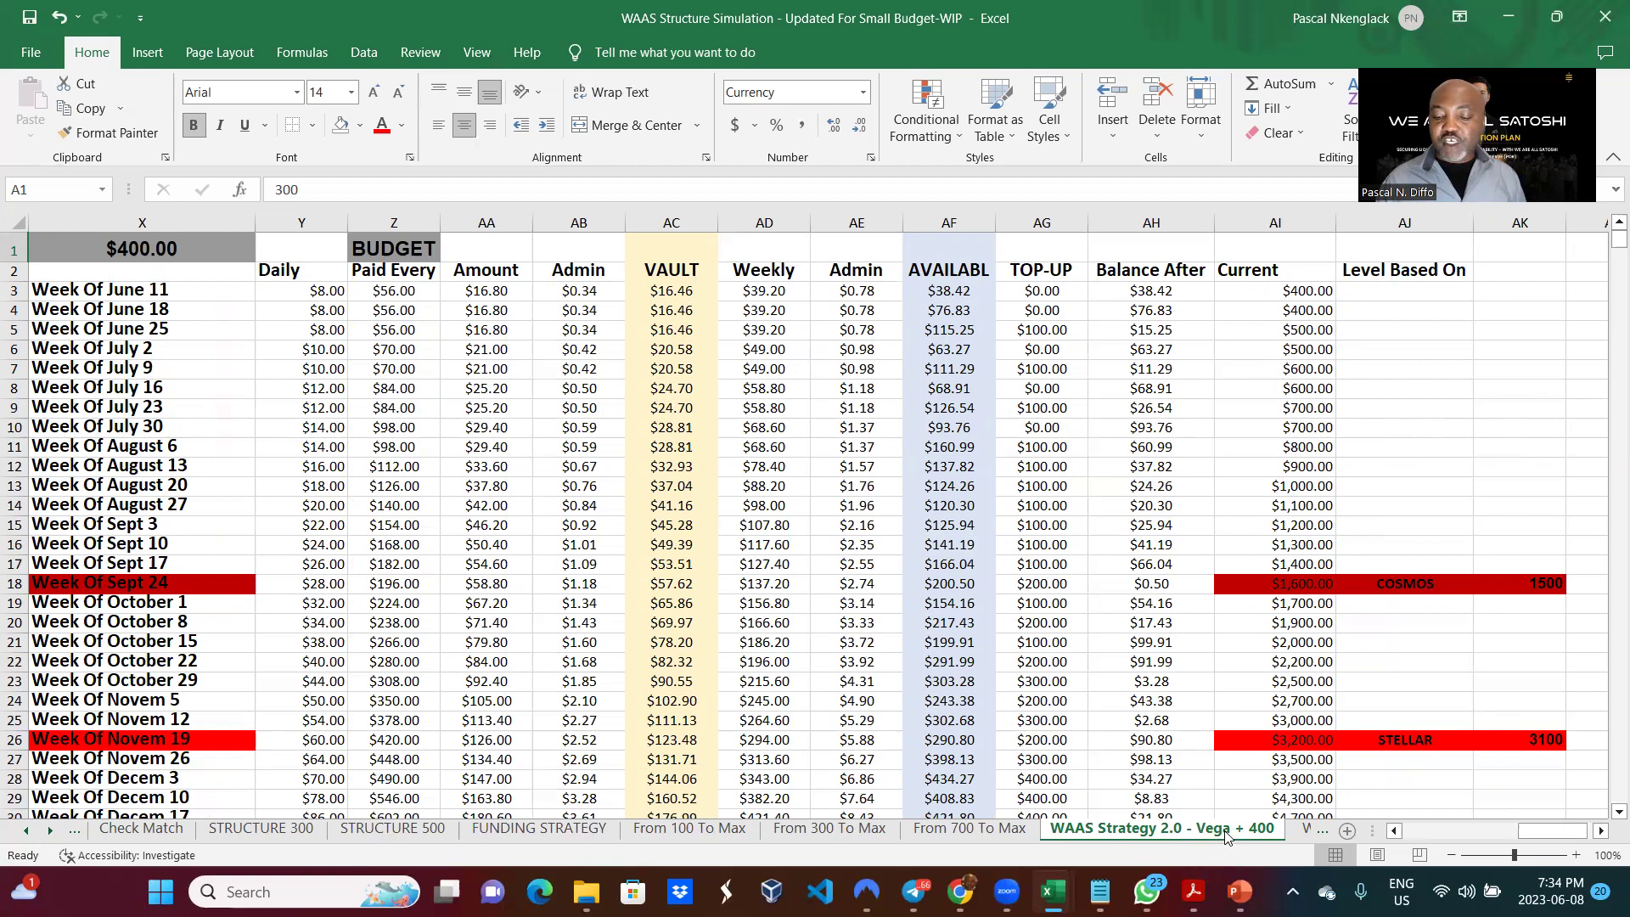
Step: Open the WAAS Strategy 2.0 - Vega+400-2 sheet and slightly increase the height of the budget header row
click(1315, 831)
click(1298, 830)
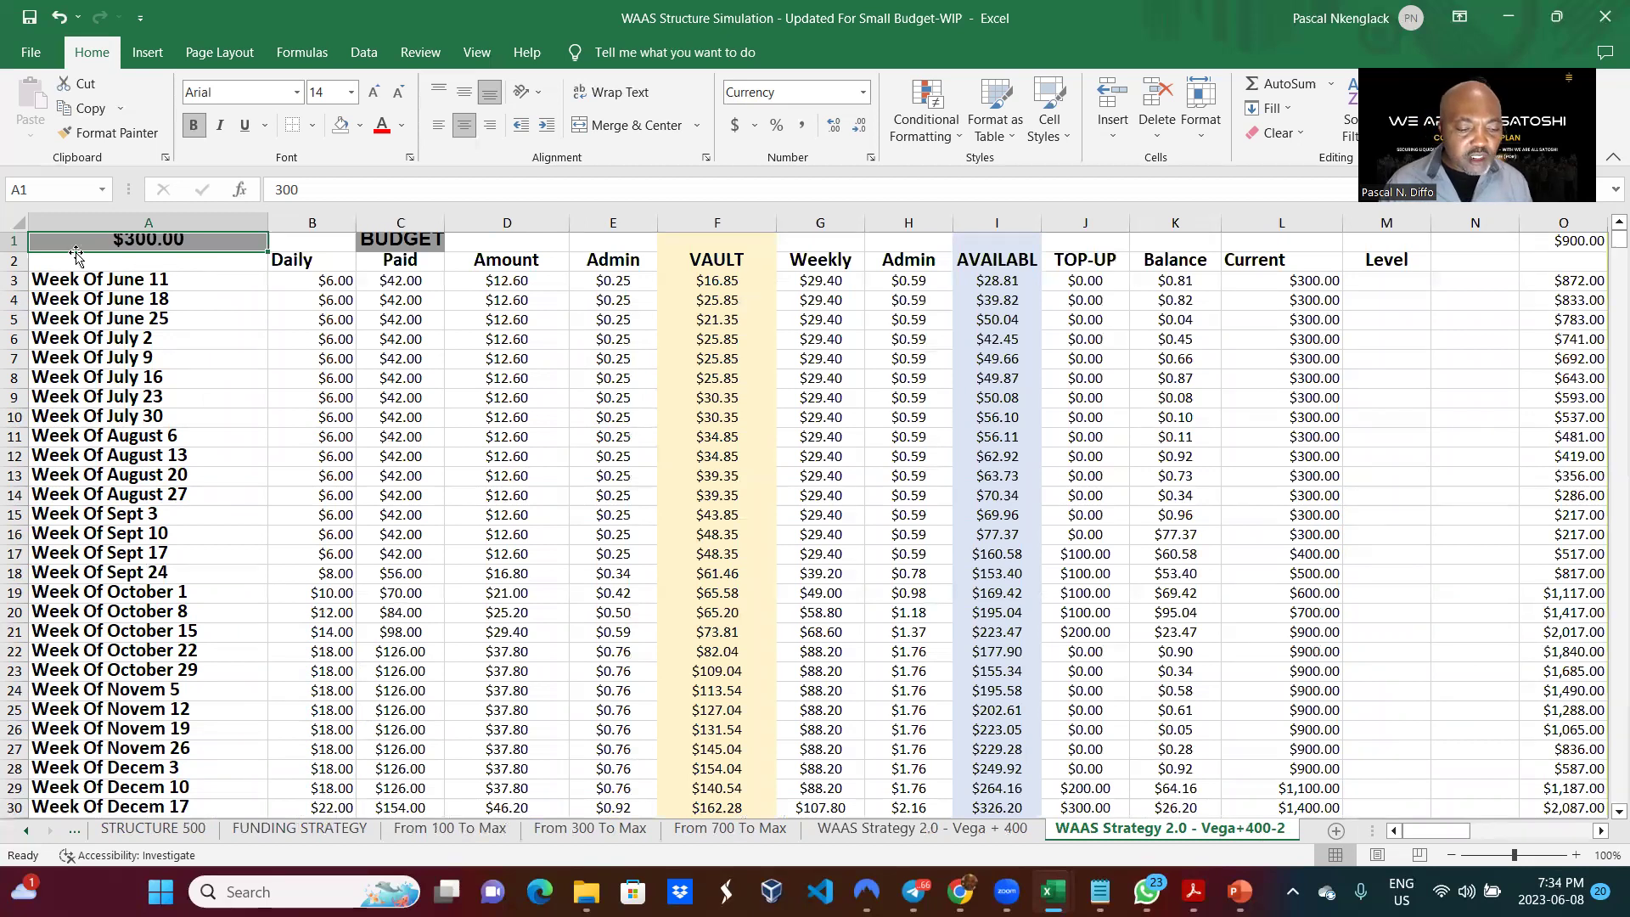
drag(12, 247, 13, 257)
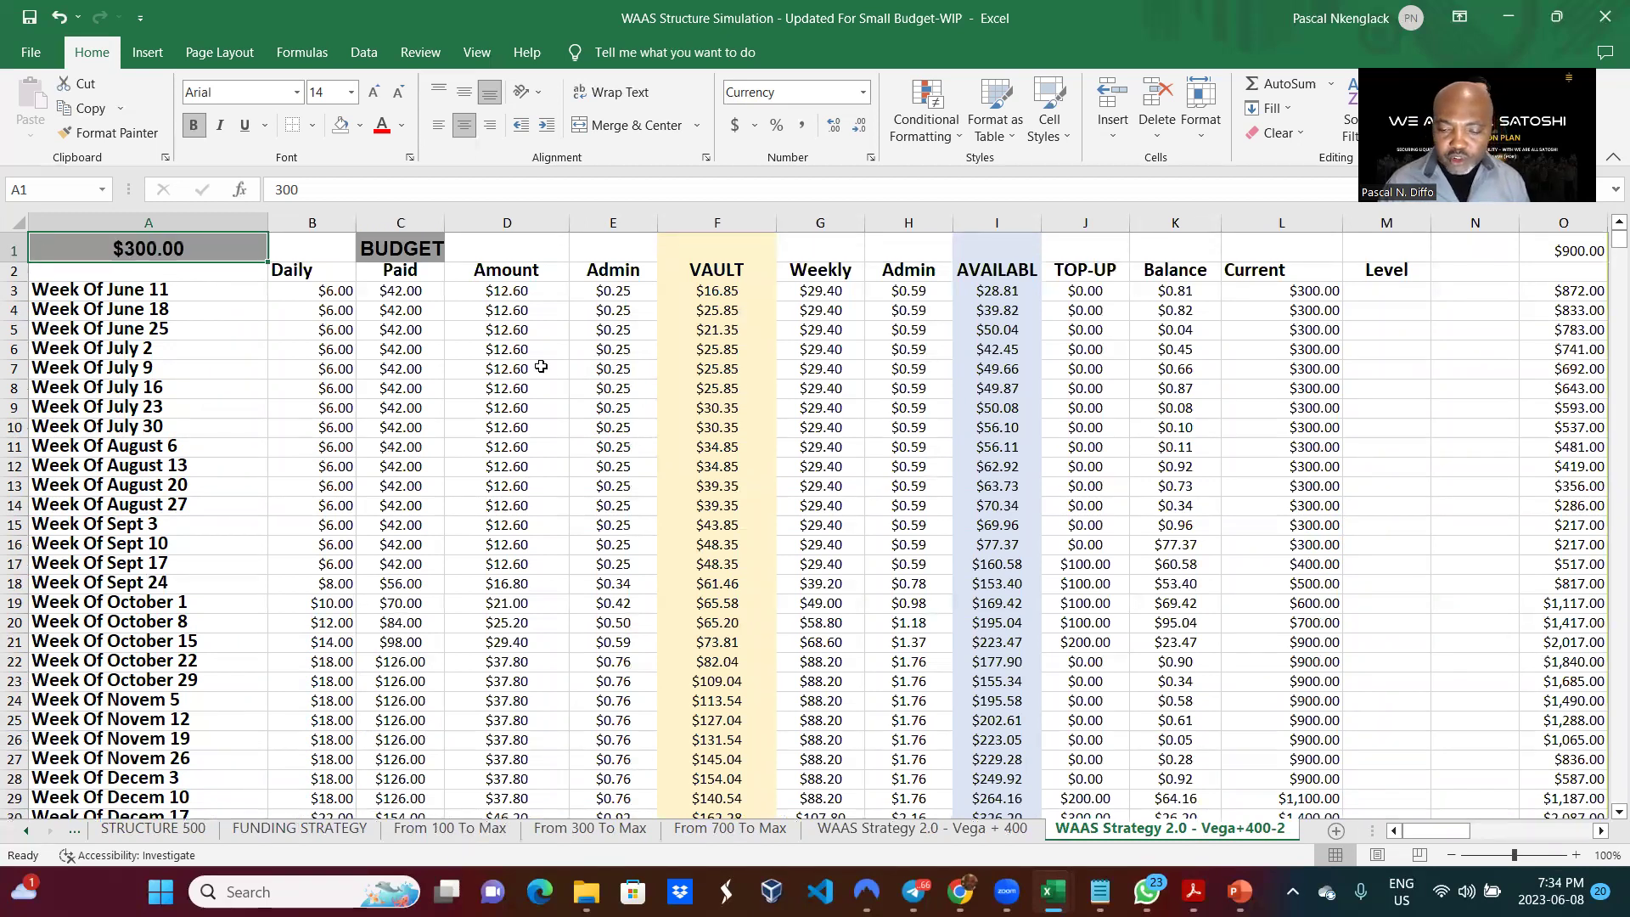
Step: Examine the withdrawal, Check Match Bonus and Booster Kickbacks columns on the Vega+400-2 sheet, glancing back at the Vega + 400 sheet for comparison
scroll(547, 369, right, 1)
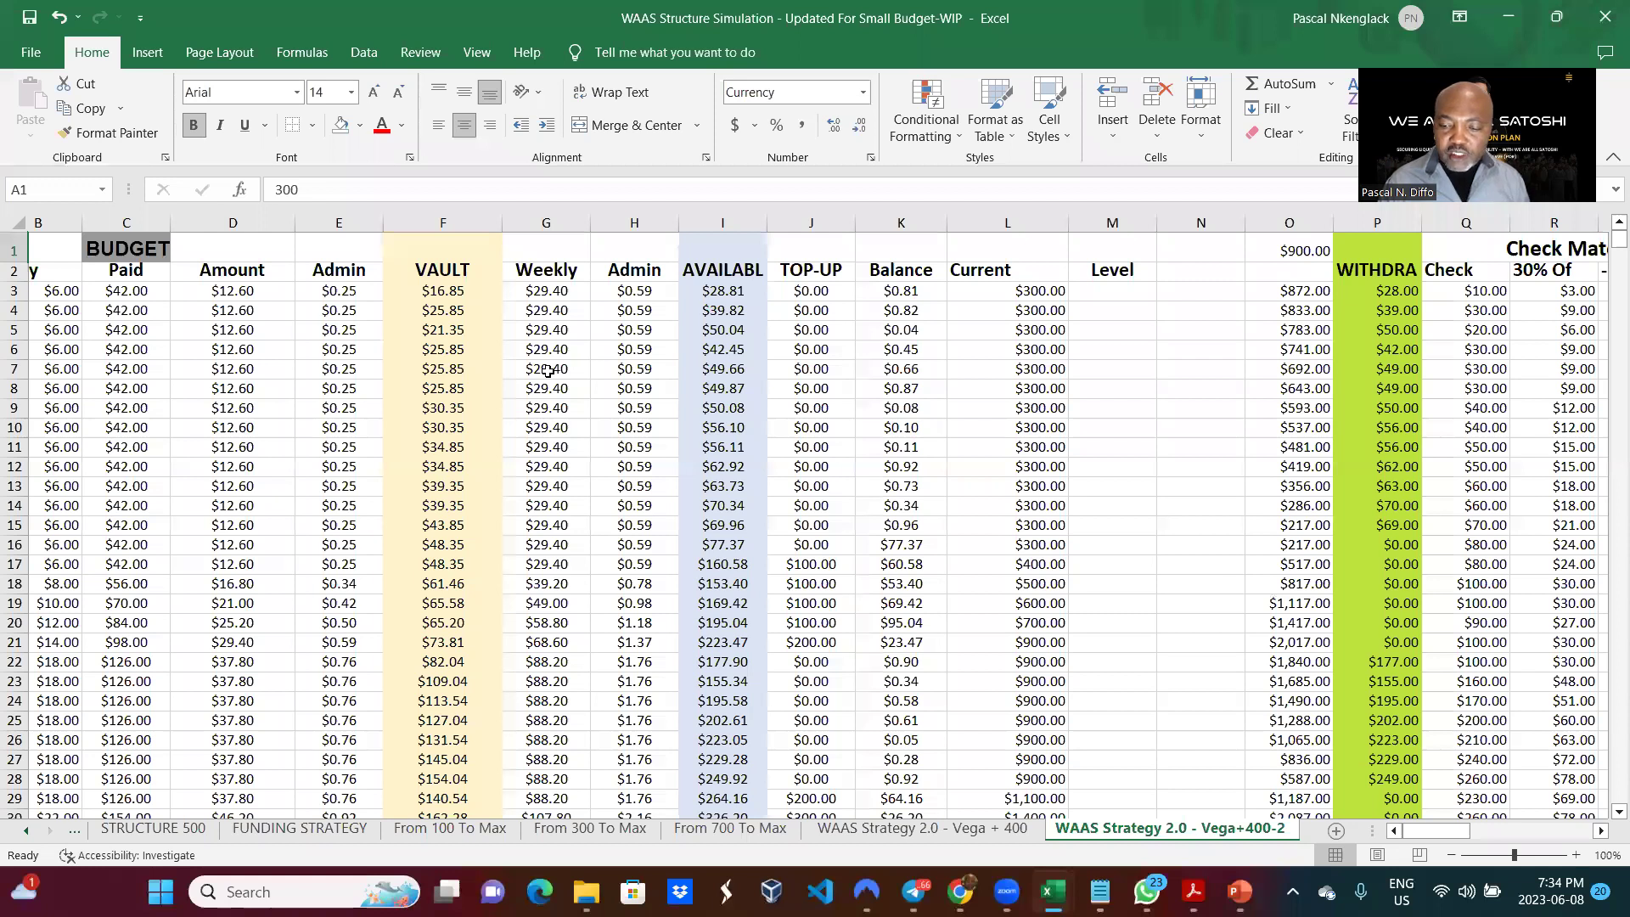
scroll(547, 369, right, 4)
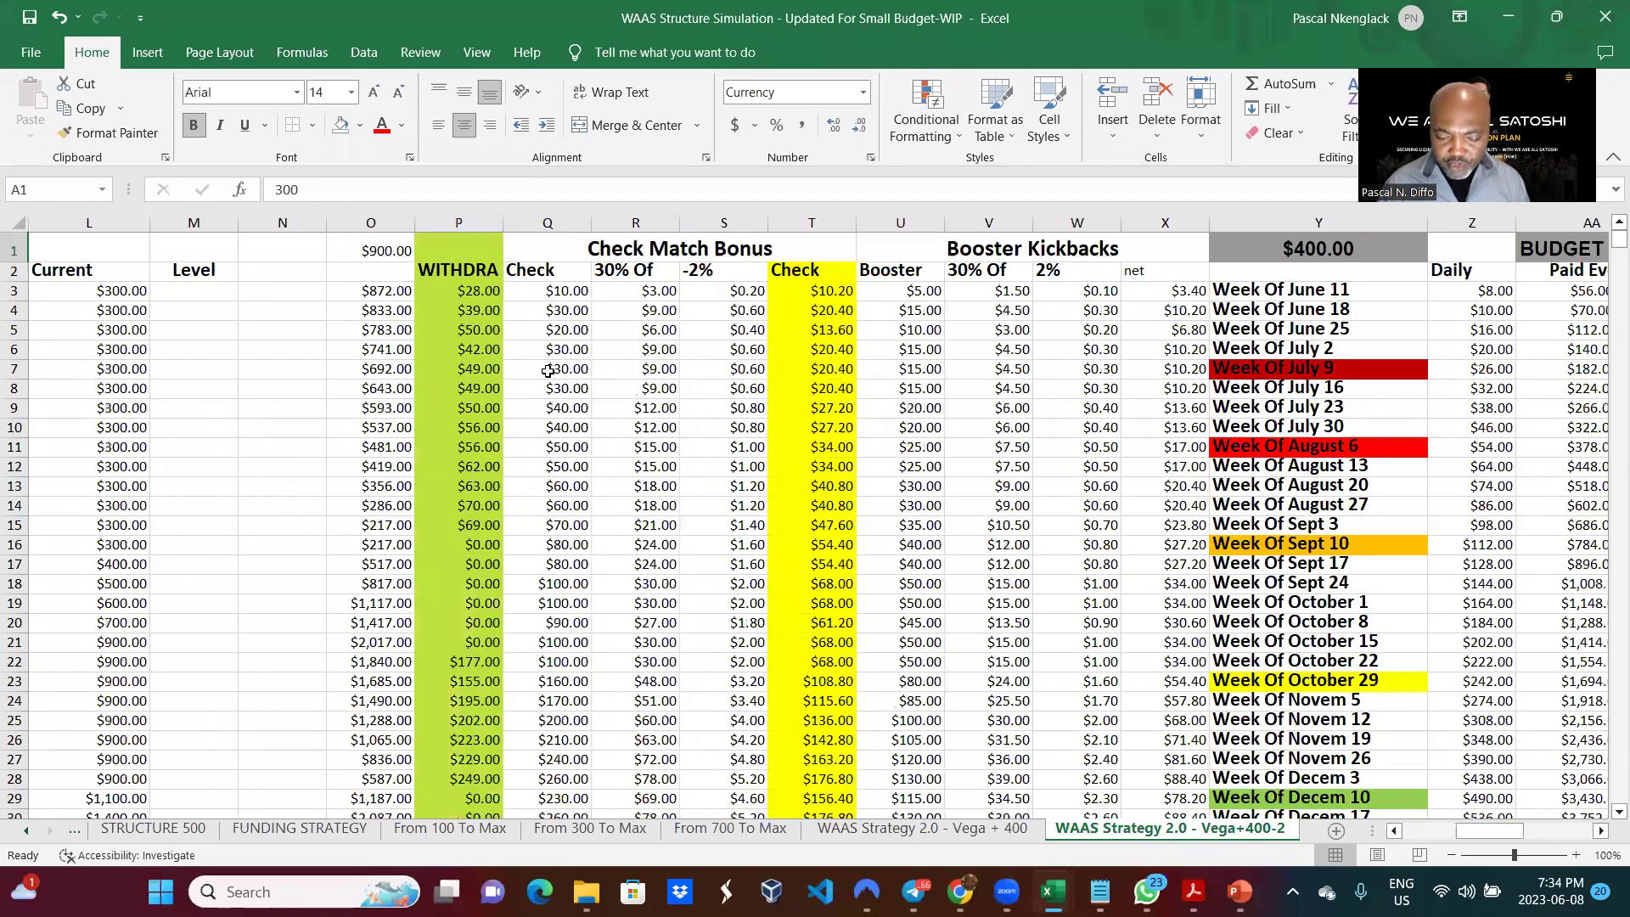
scroll(960, 637, right, 1)
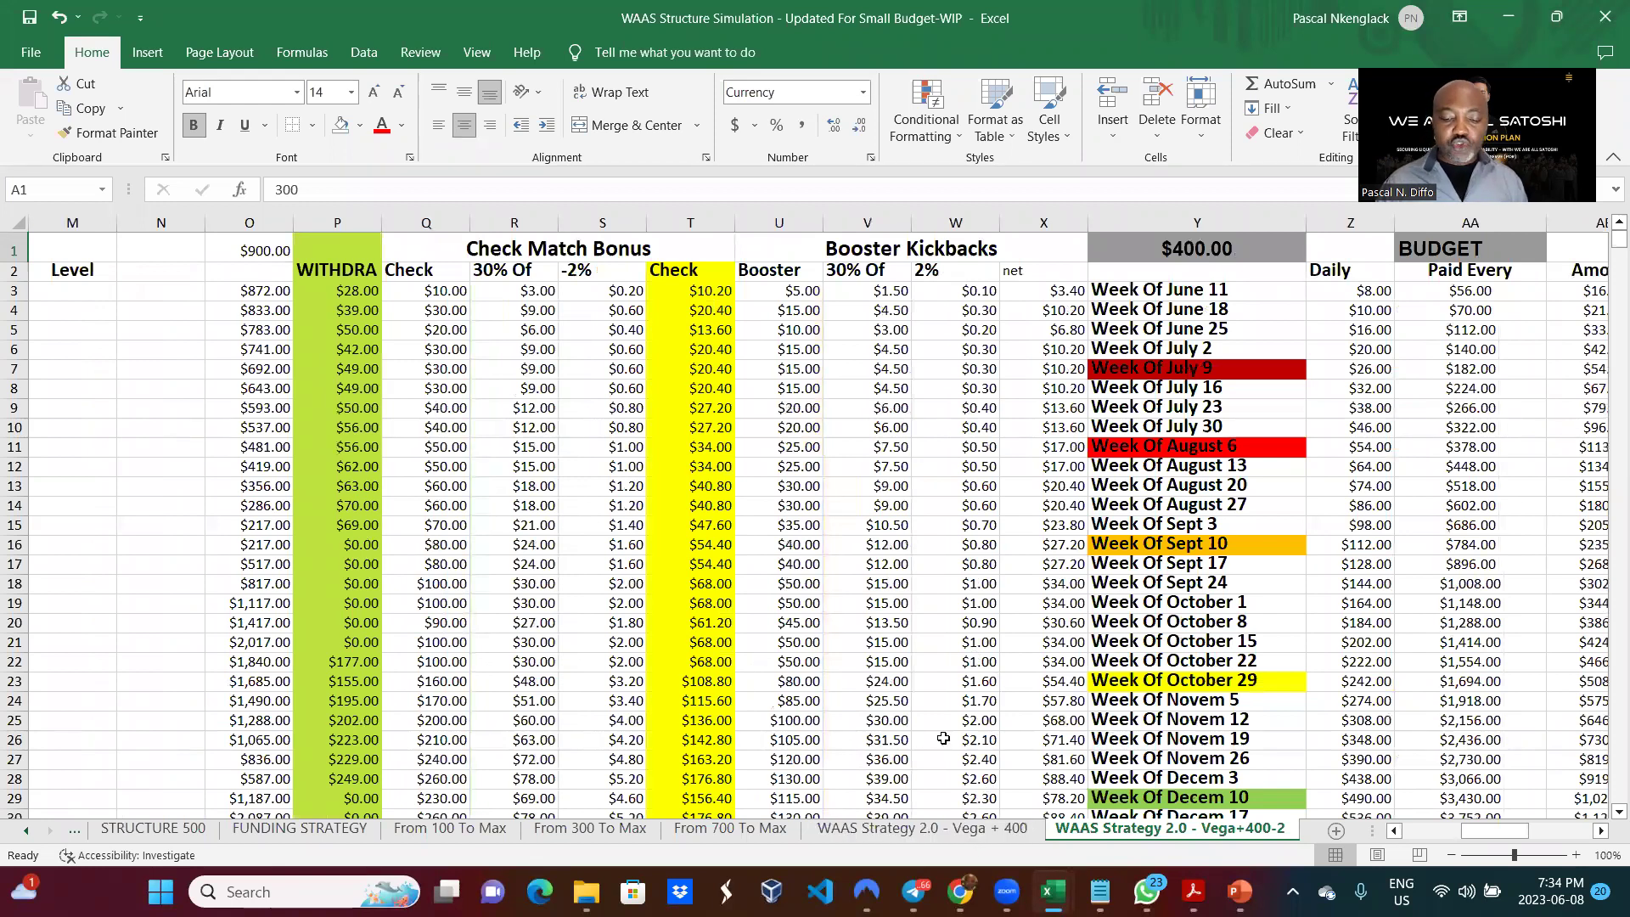
click(916, 829)
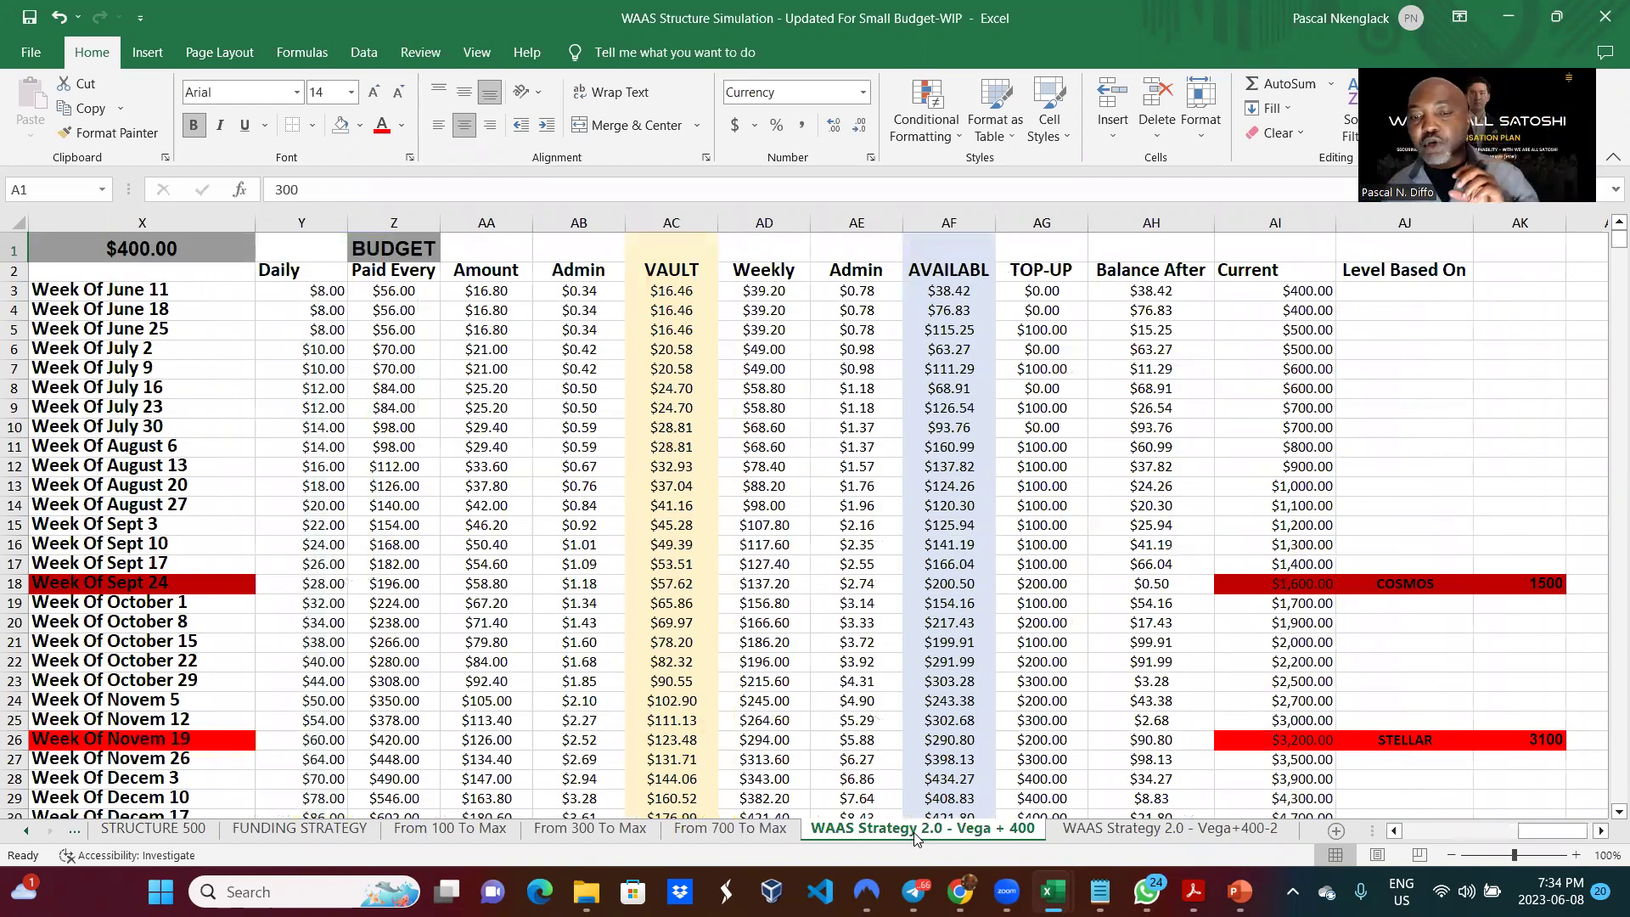
click(1146, 829)
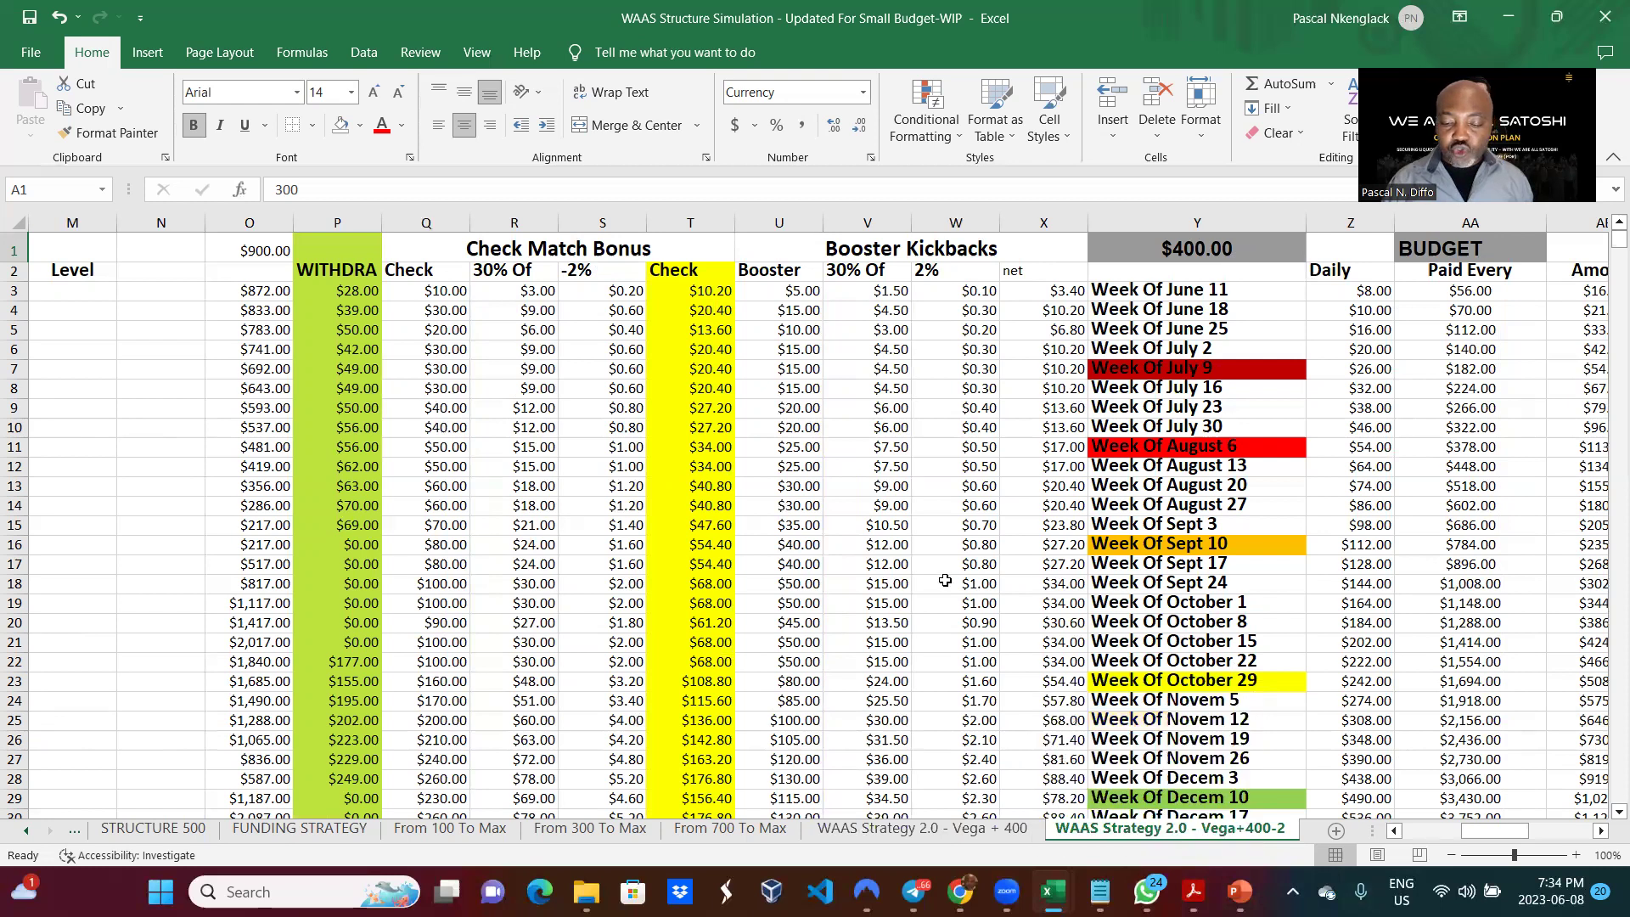
Step: Review both budget schedules on the Vega+400-2 sheet, focusing on the Week Of May 5 row and the remaining weeks through Sept 22 2024
scroll(945, 579, down, 4)
scroll(945, 579, down, 9)
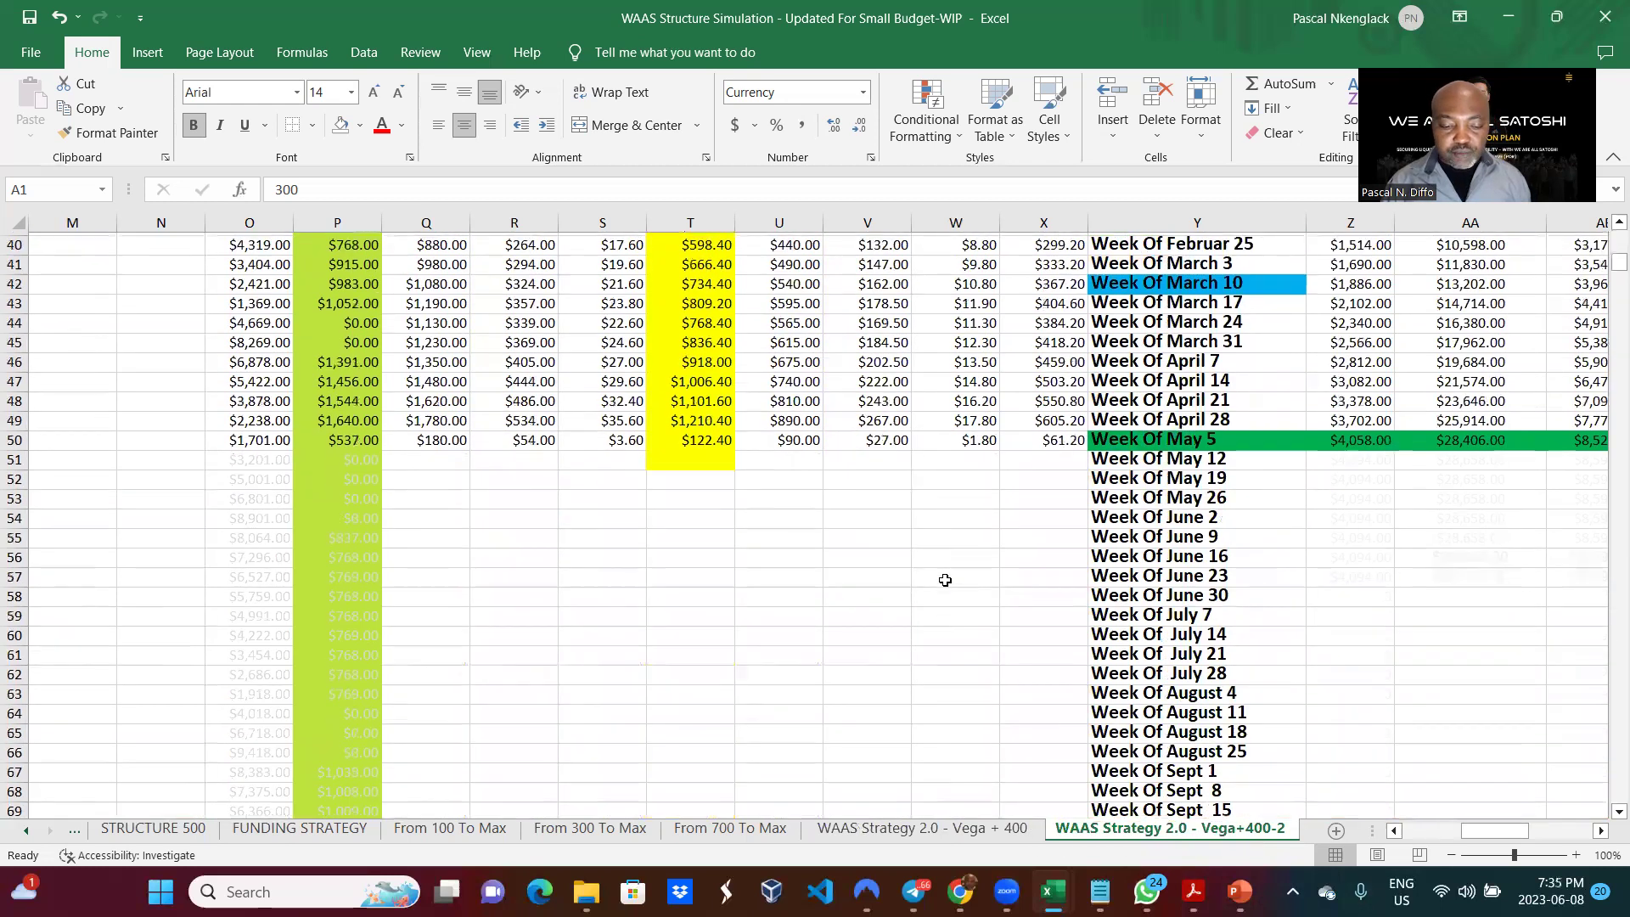
scroll(945, 580, up, 2)
scroll(945, 580, left, 3)
scroll(944, 580, left, 9)
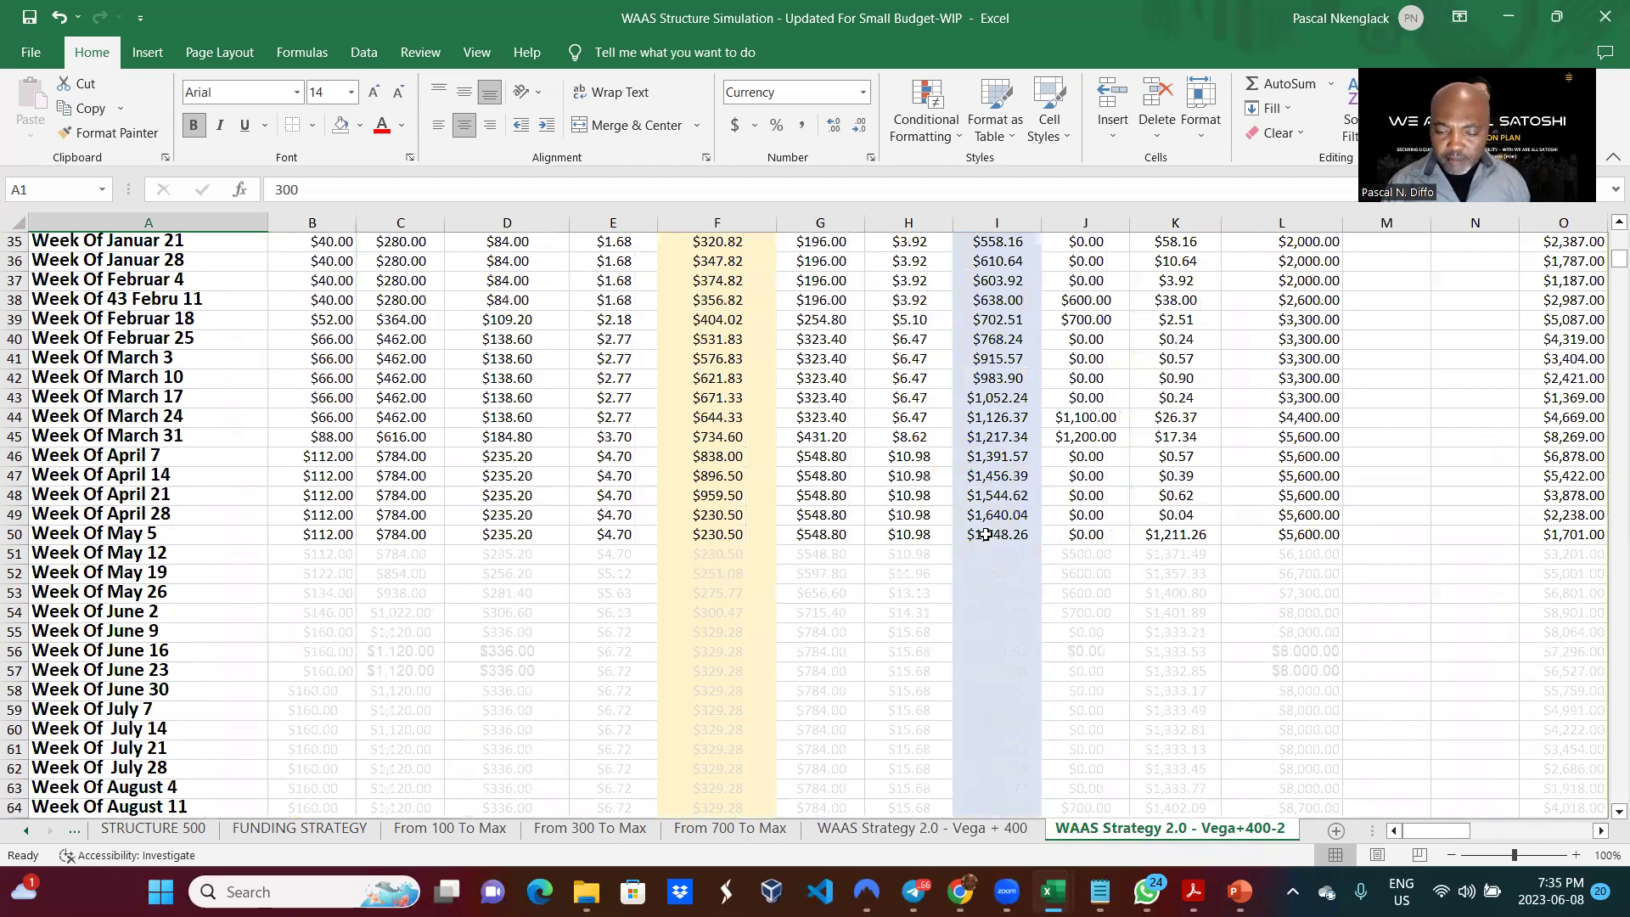
scroll(986, 534, right, 1)
scroll(985, 534, right, 13)
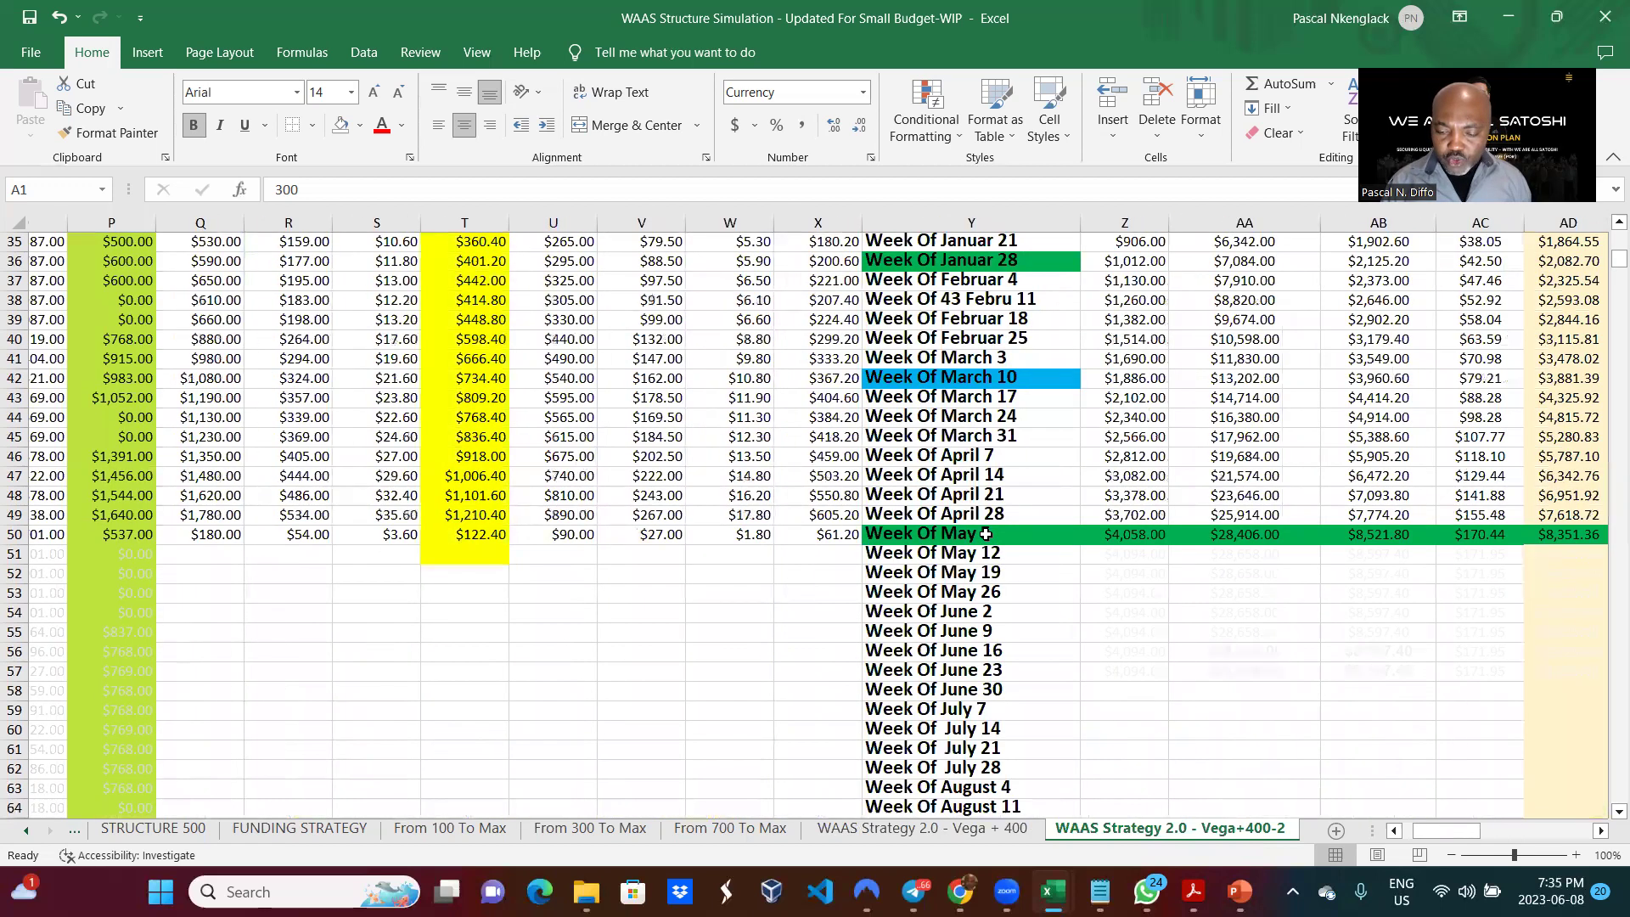
scroll(986, 534, right, 9)
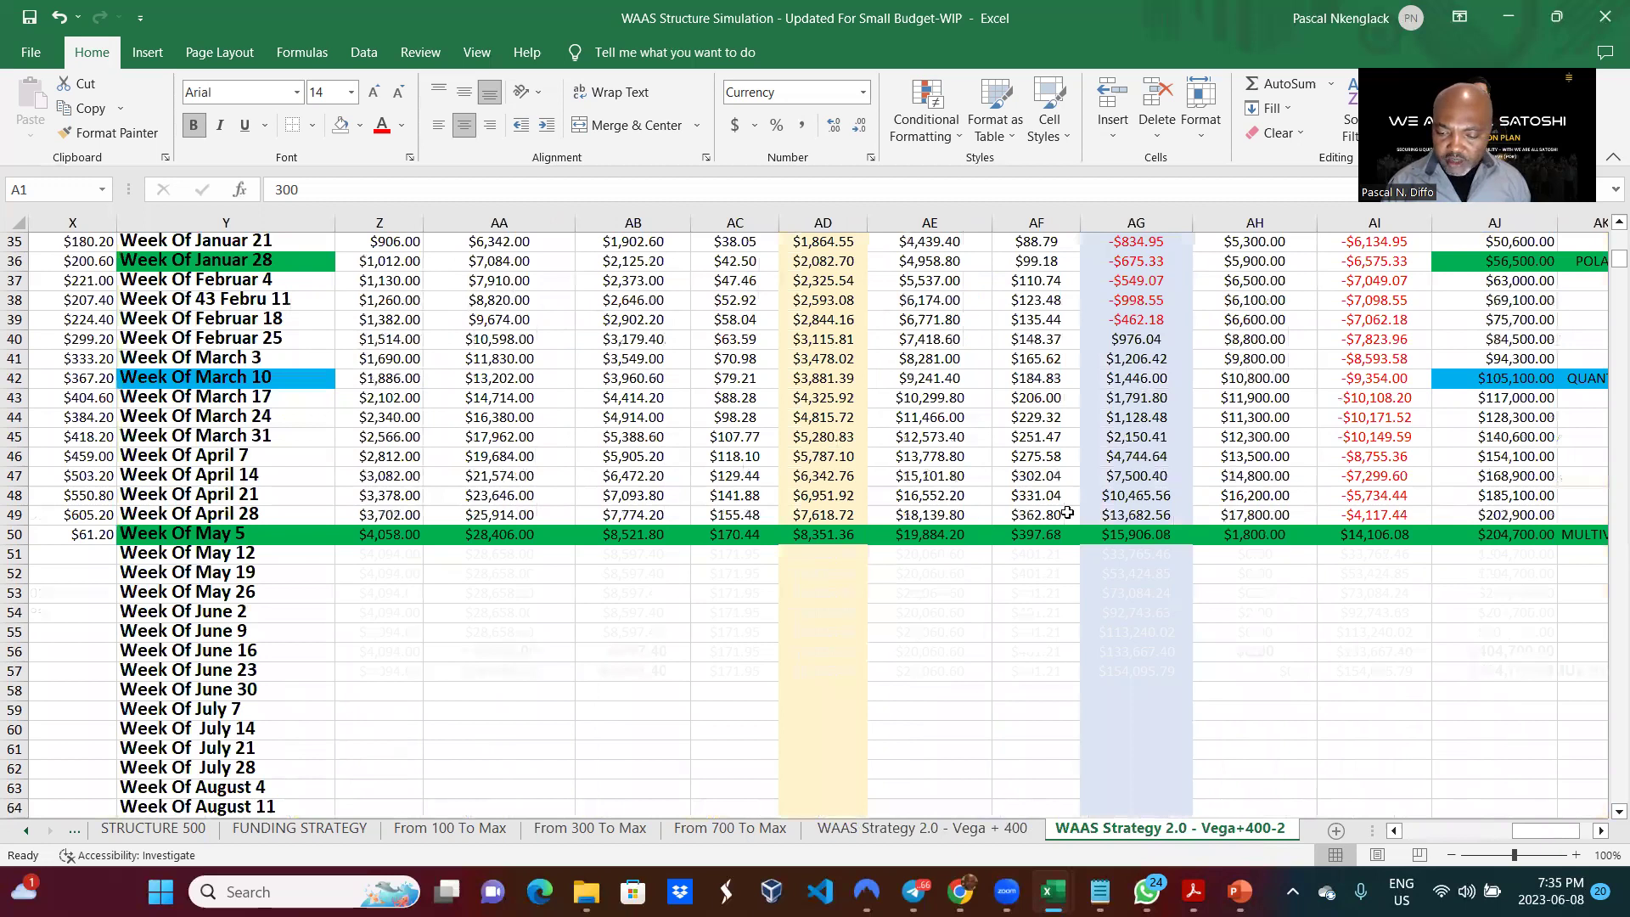
scroll(1230, 507, right, 1)
scroll(841, 613, left, 5)
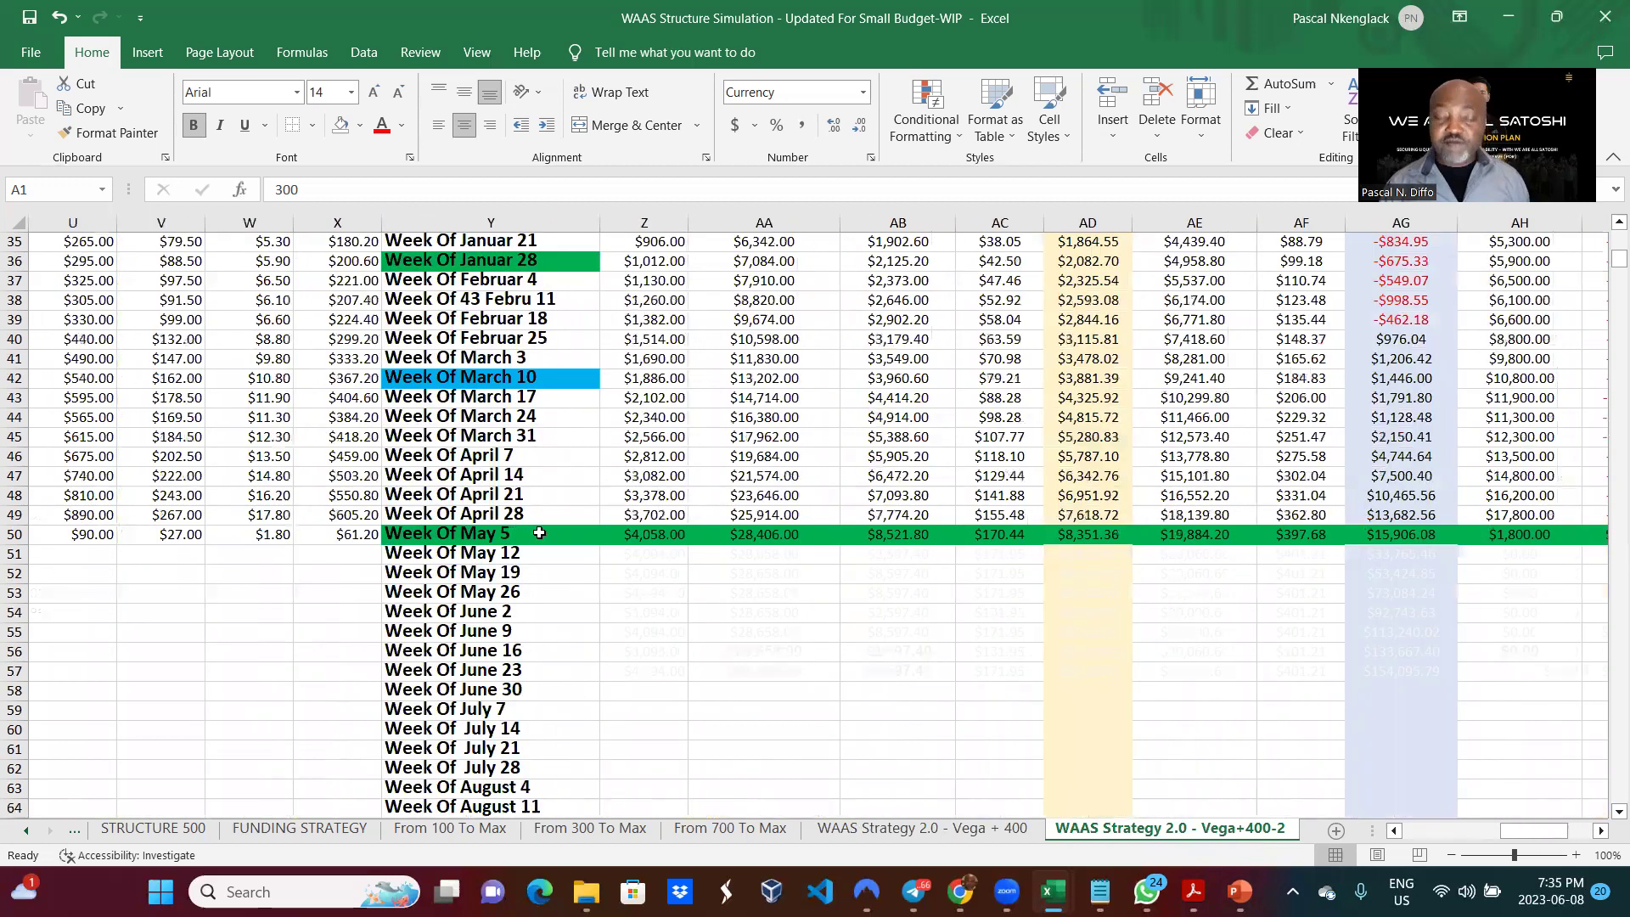
scroll(540, 533, down, 4)
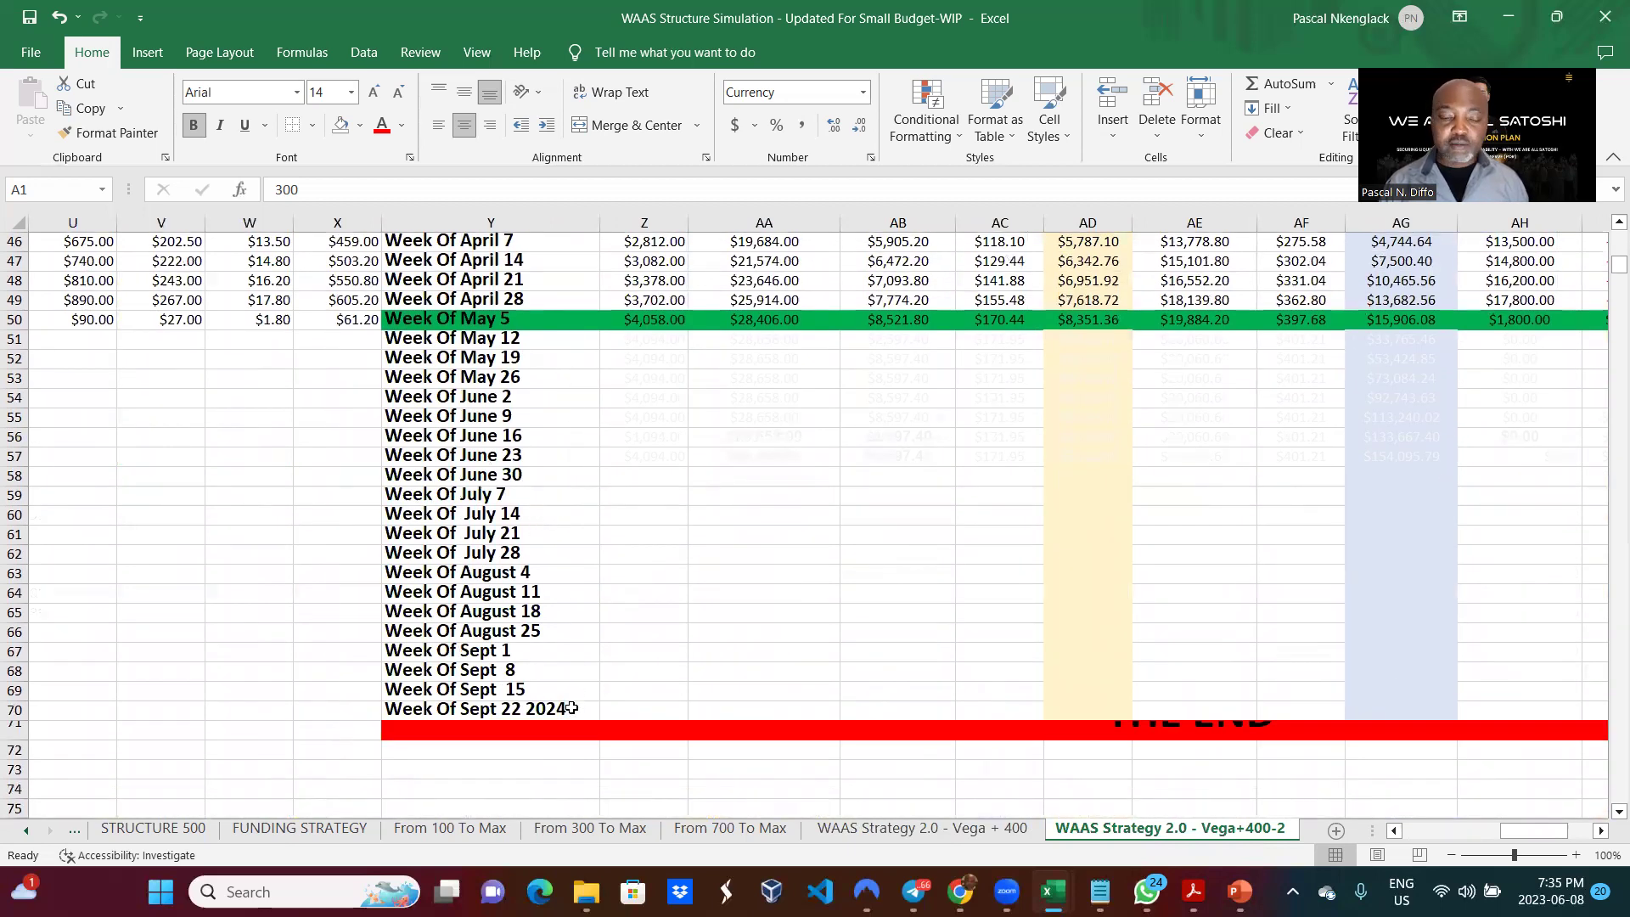
scroll(570, 707, up, 4)
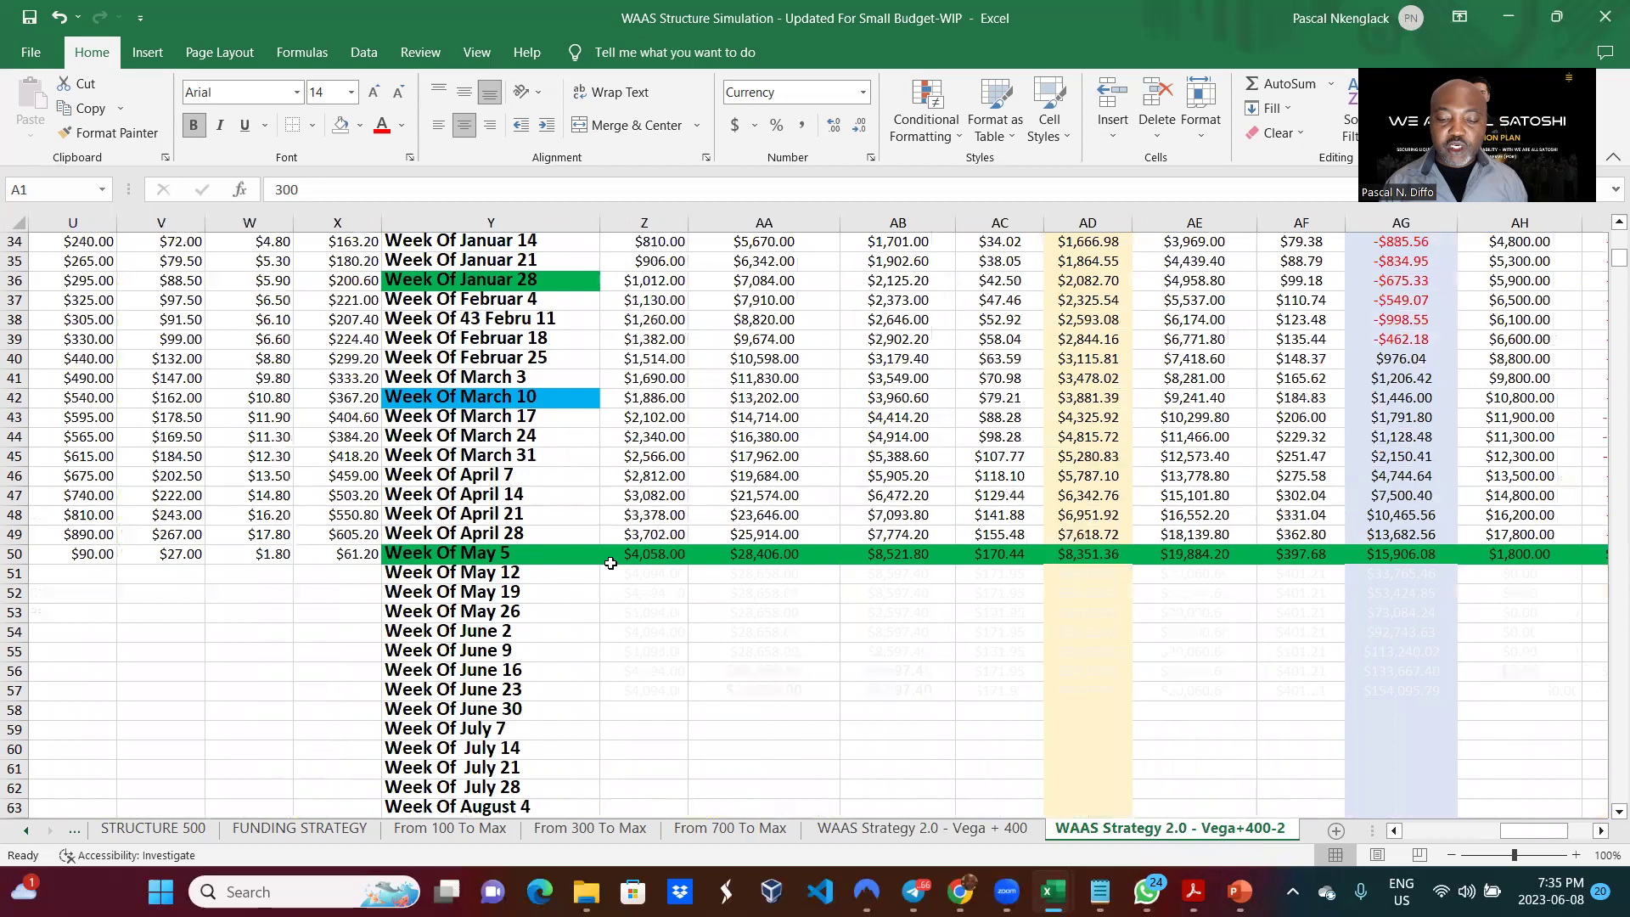
scroll(728, 544, up, 5)
scroll(727, 544, up, 6)
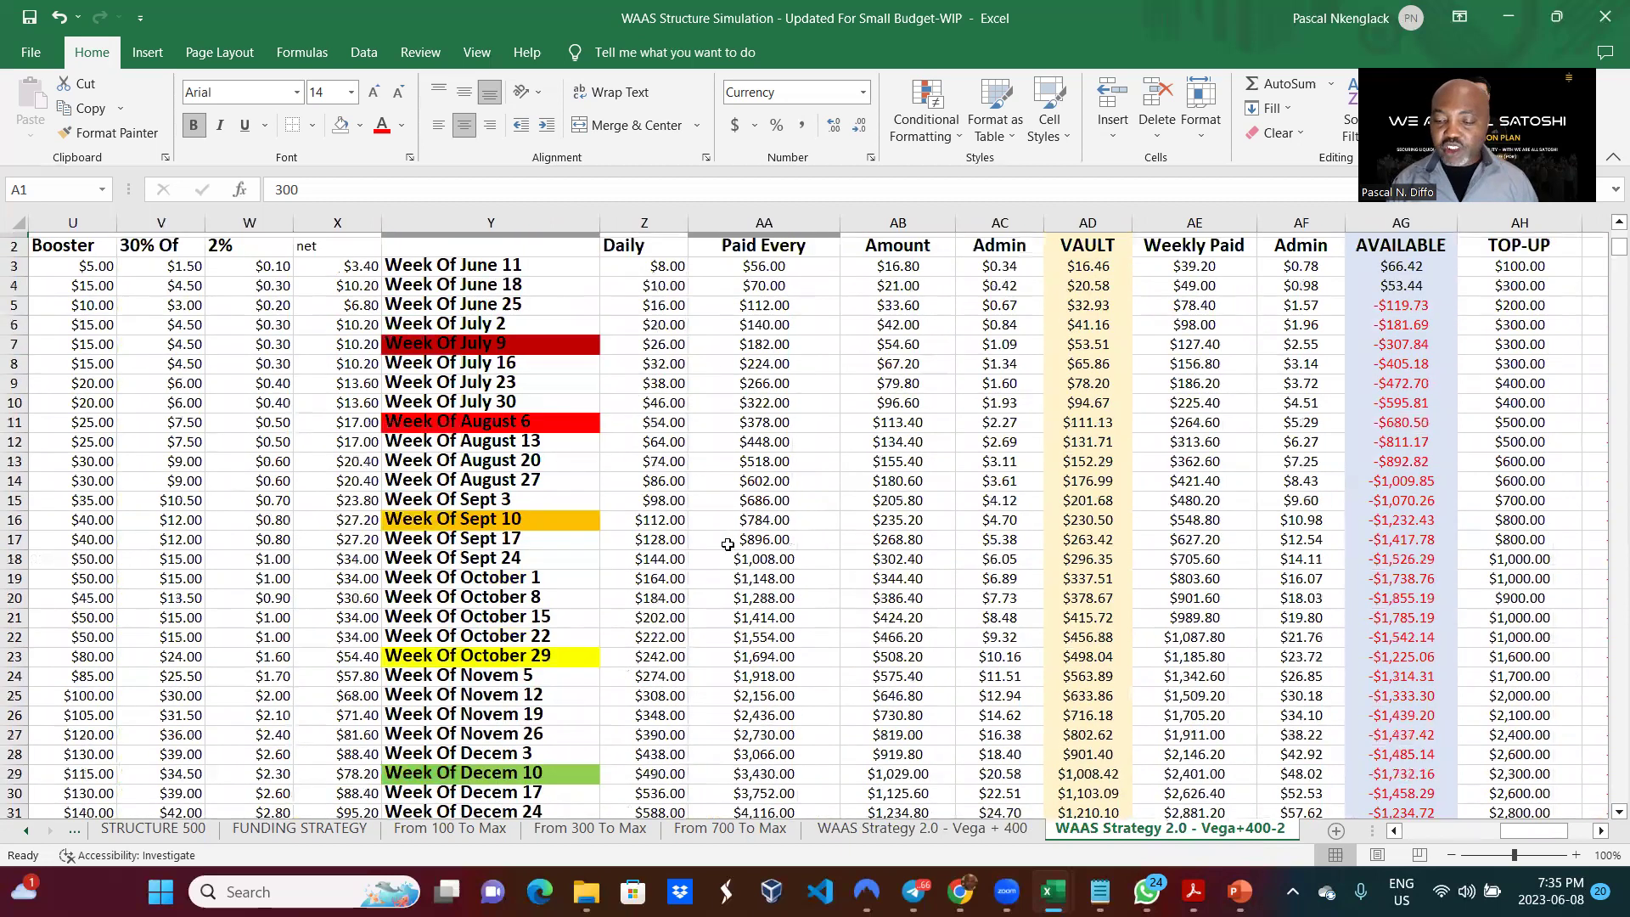
scroll(727, 544, up, 1)
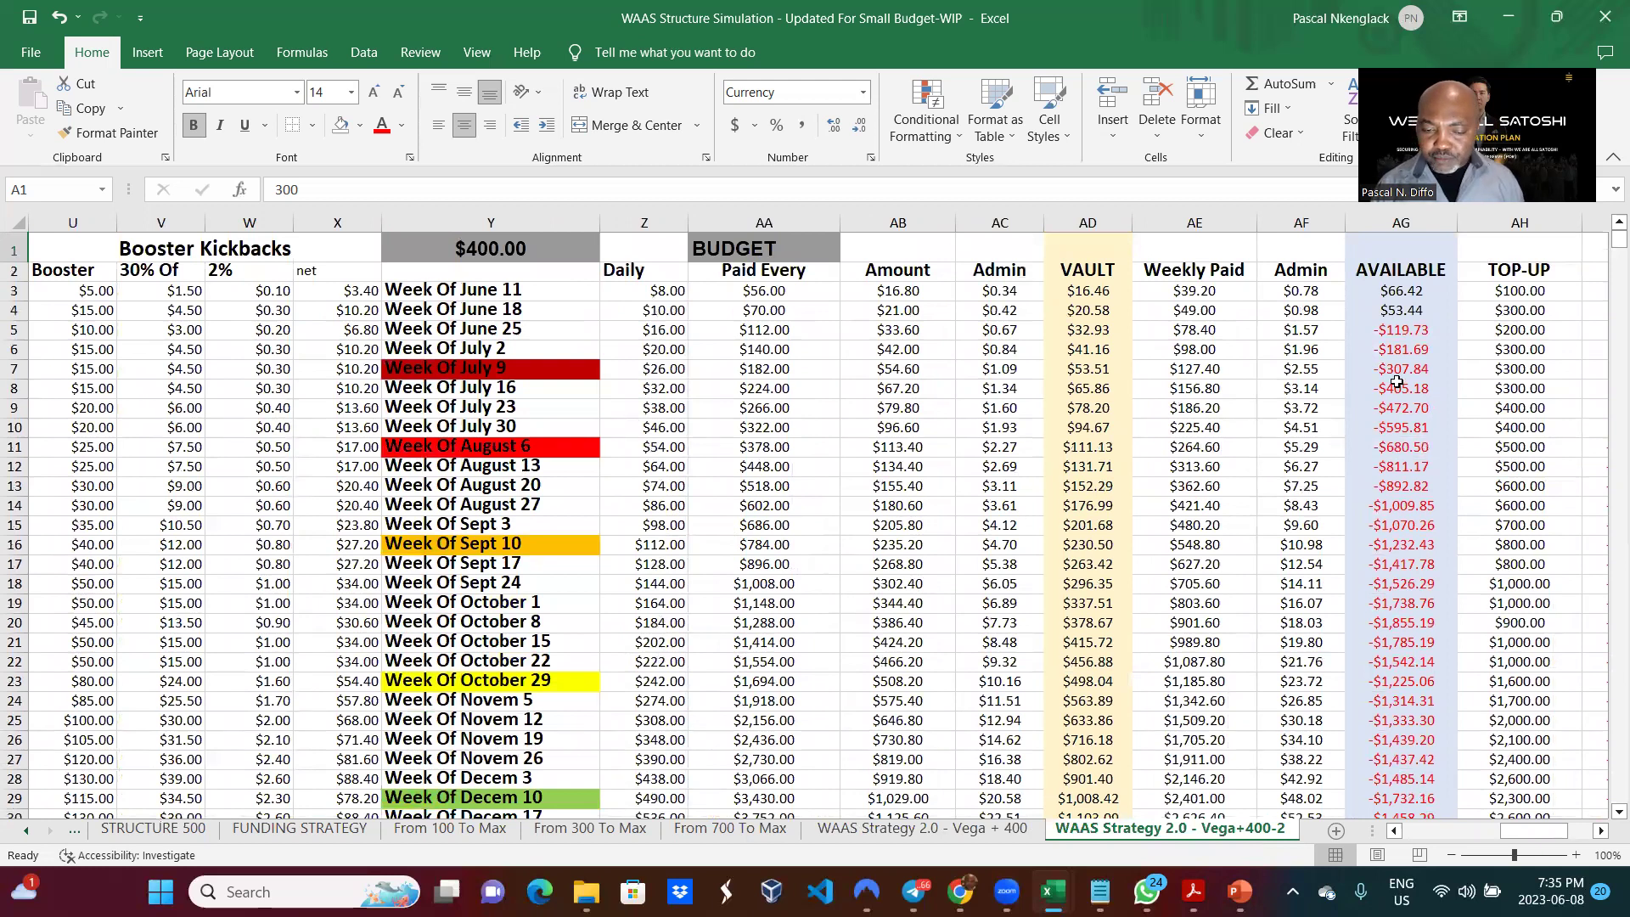
Step: Return to the WAAS Strategy 2.0 - Vega + 400 sheet and autofit the height of the THE END row
click(964, 829)
scroll(806, 697, right, 5)
scroll(806, 697, left, 6)
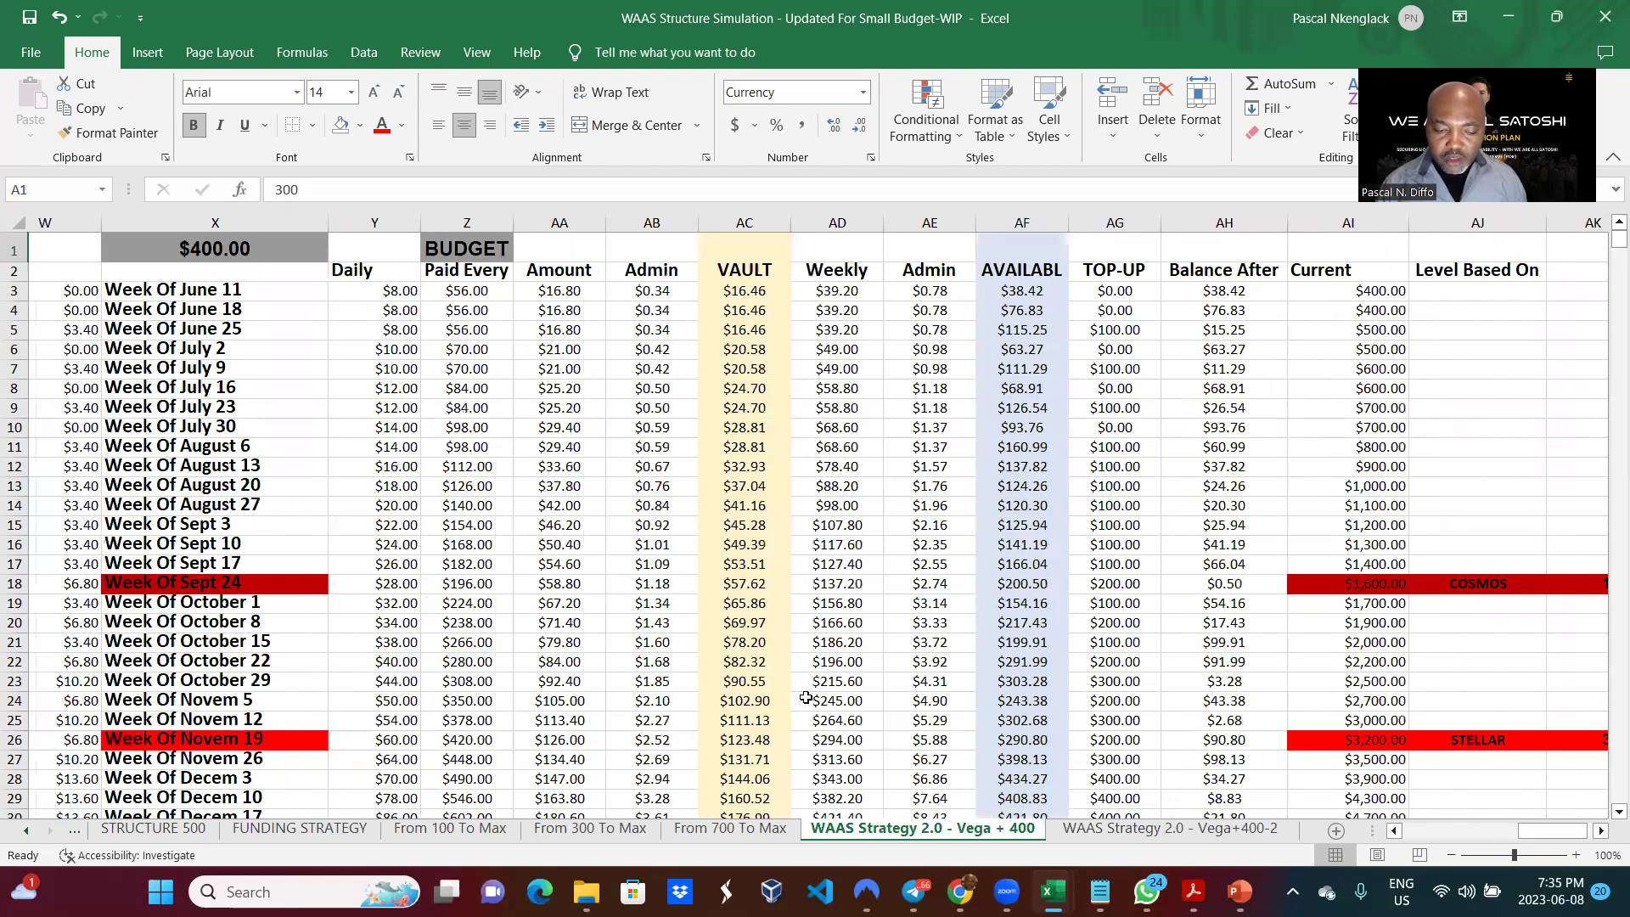
scroll(806, 697, left, 7)
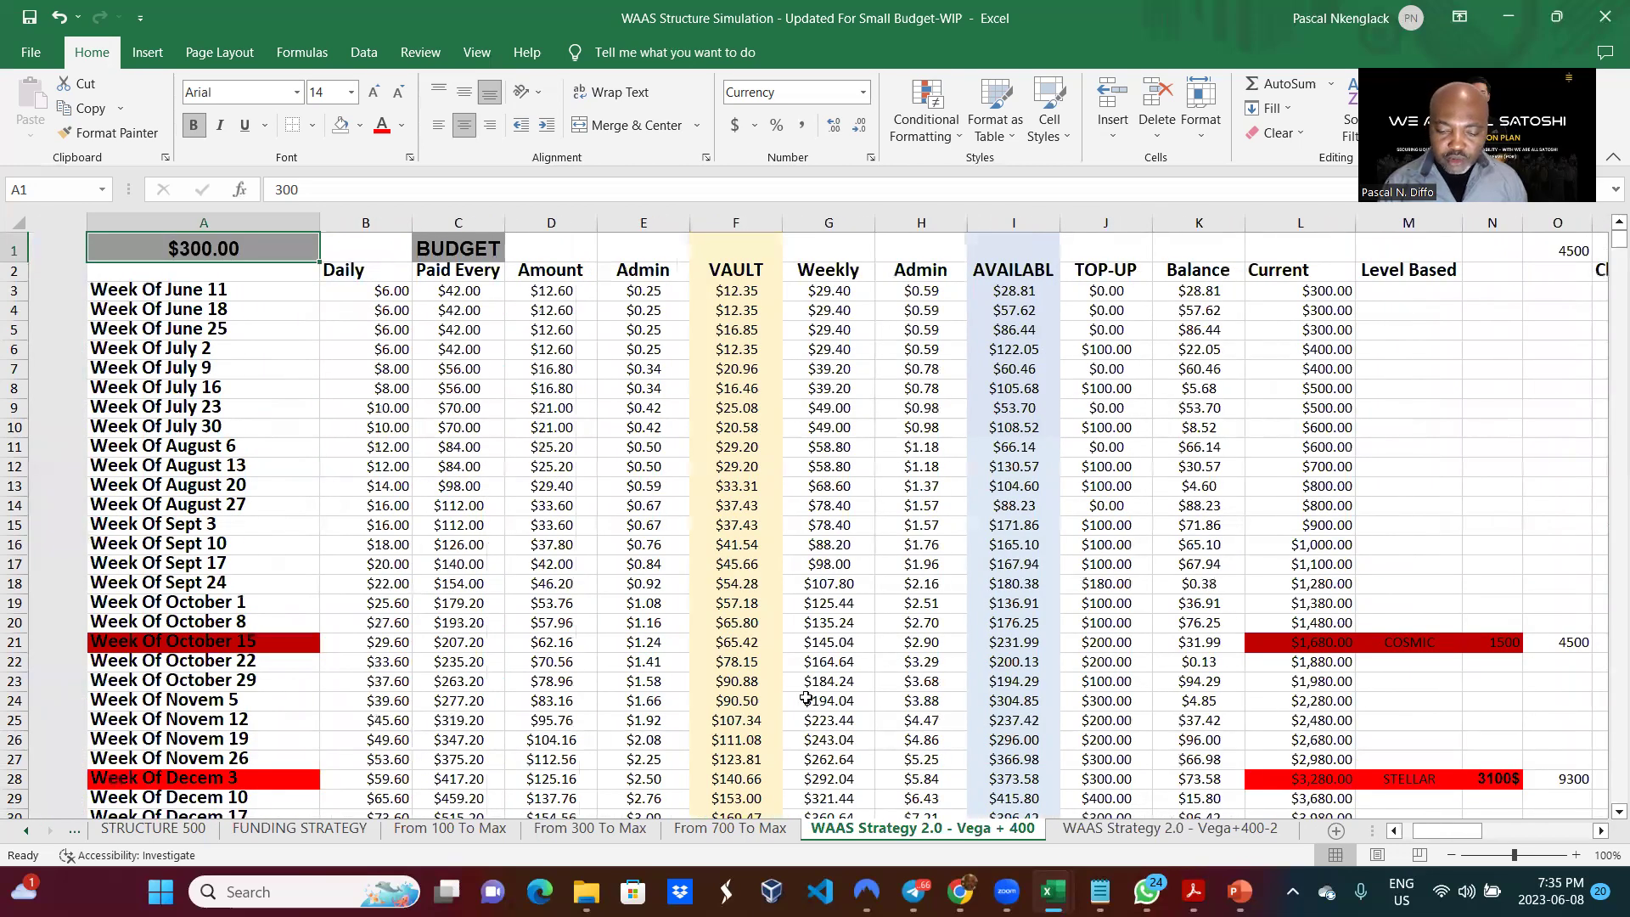
scroll(806, 697, down, 17)
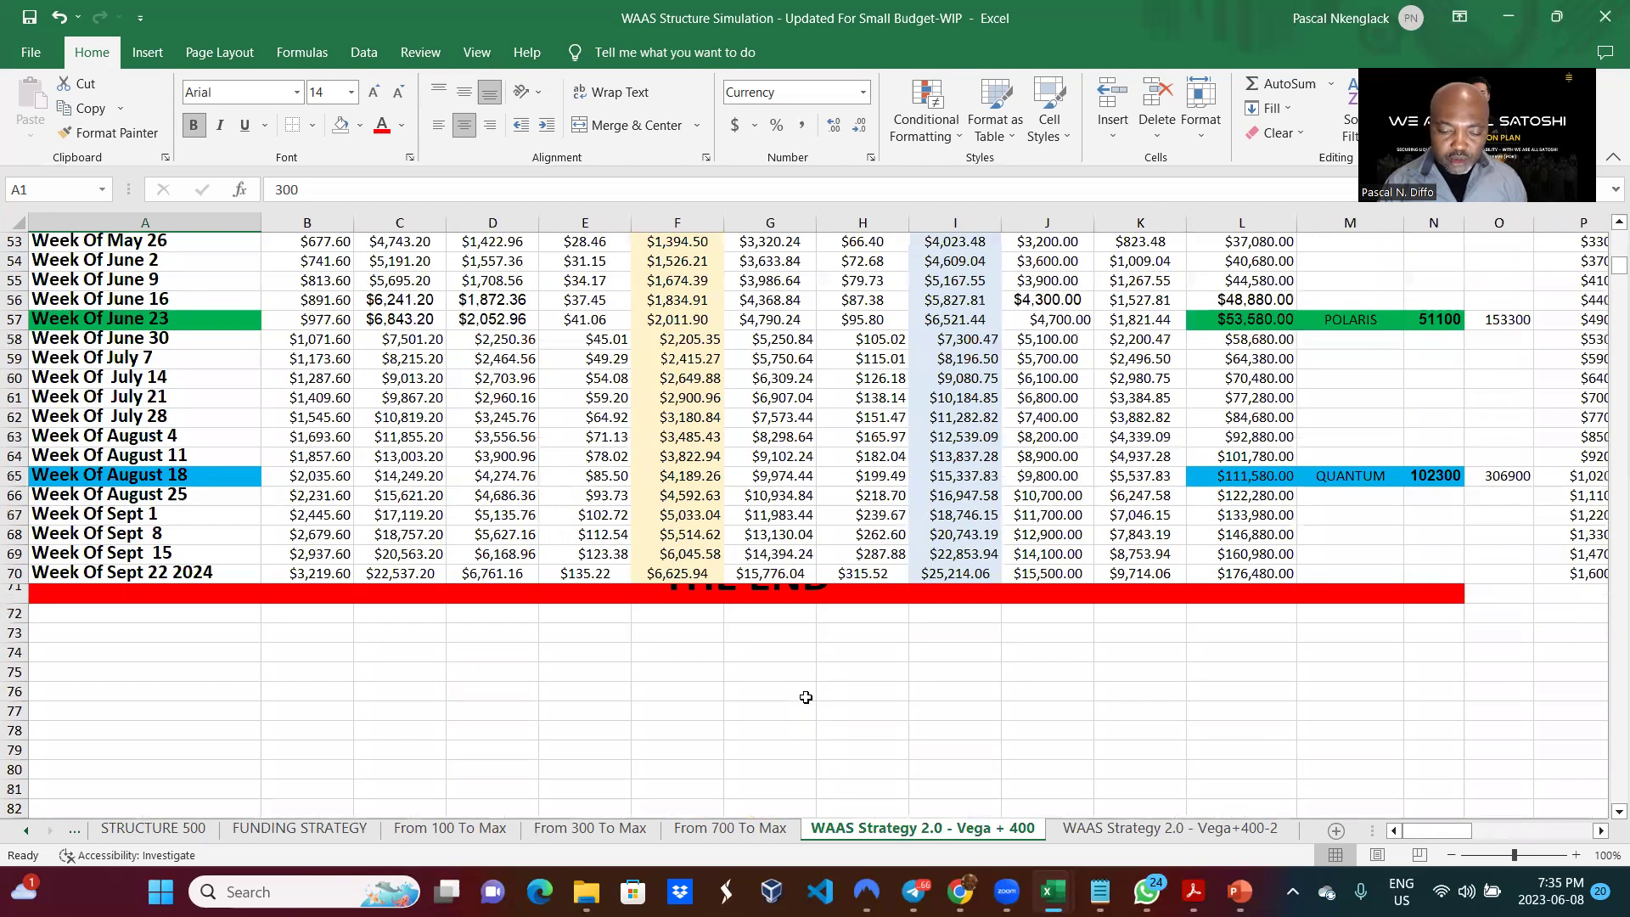
double_click(13, 603)
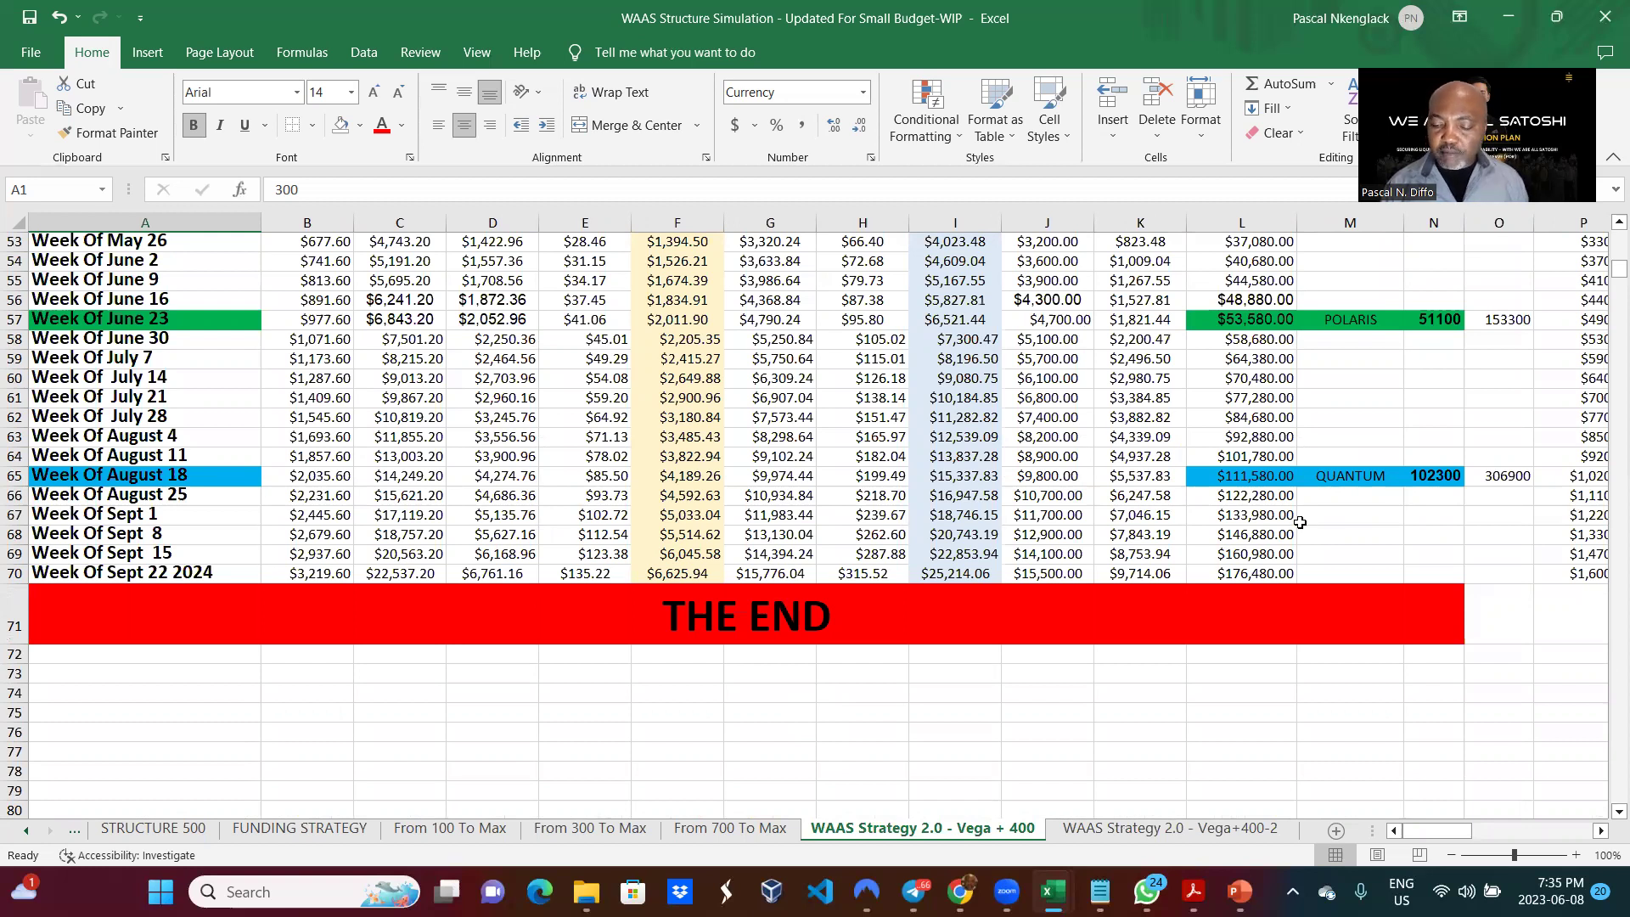
Step: Examine the final weeks and the POLARIS and QUANTUM levels of both budgets, and return to the start of the 300-dollar schedule
scroll(1299, 522, right, 5)
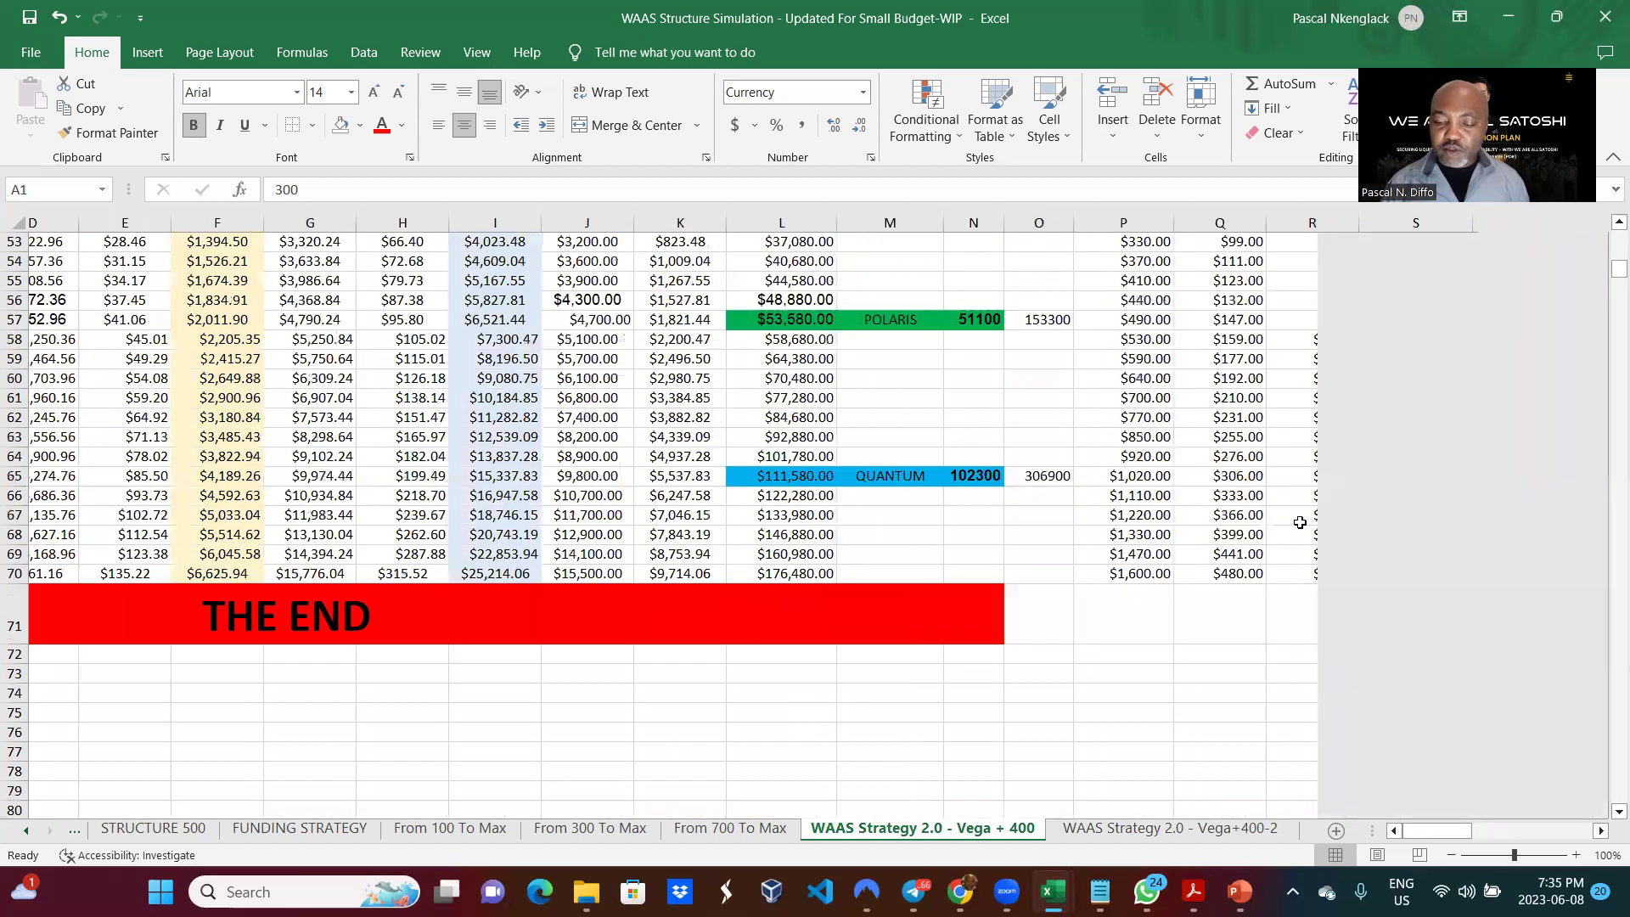
scroll(1300, 522, right, 3)
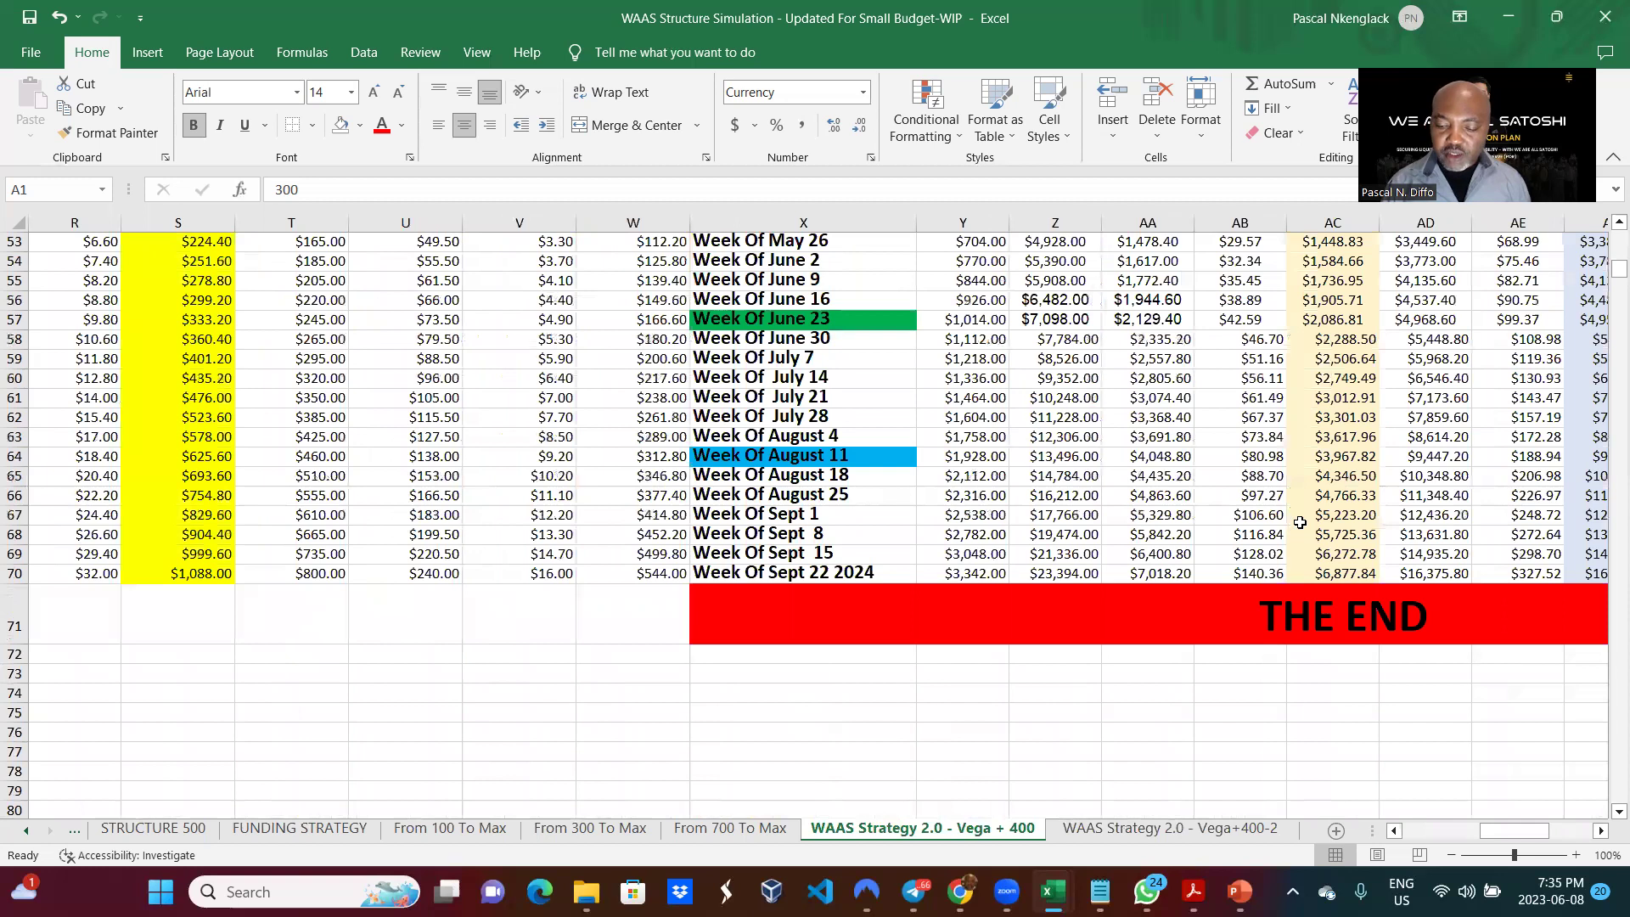
scroll(1300, 522, right, 4)
scroll(1415, 459, right, 2)
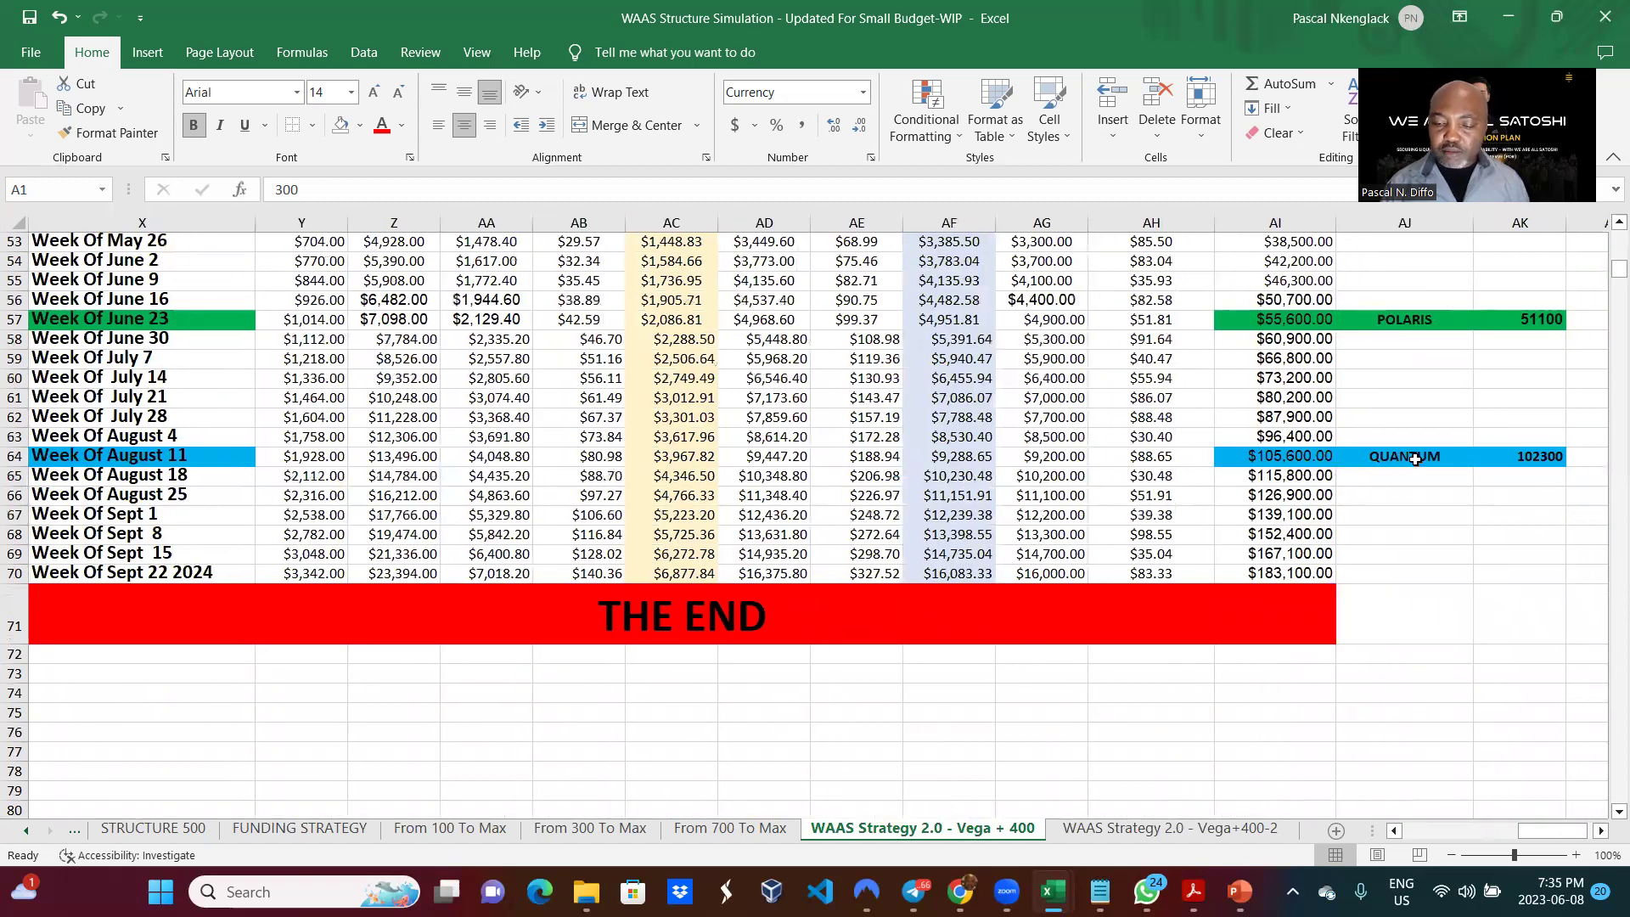
scroll(1415, 459, right, 2)
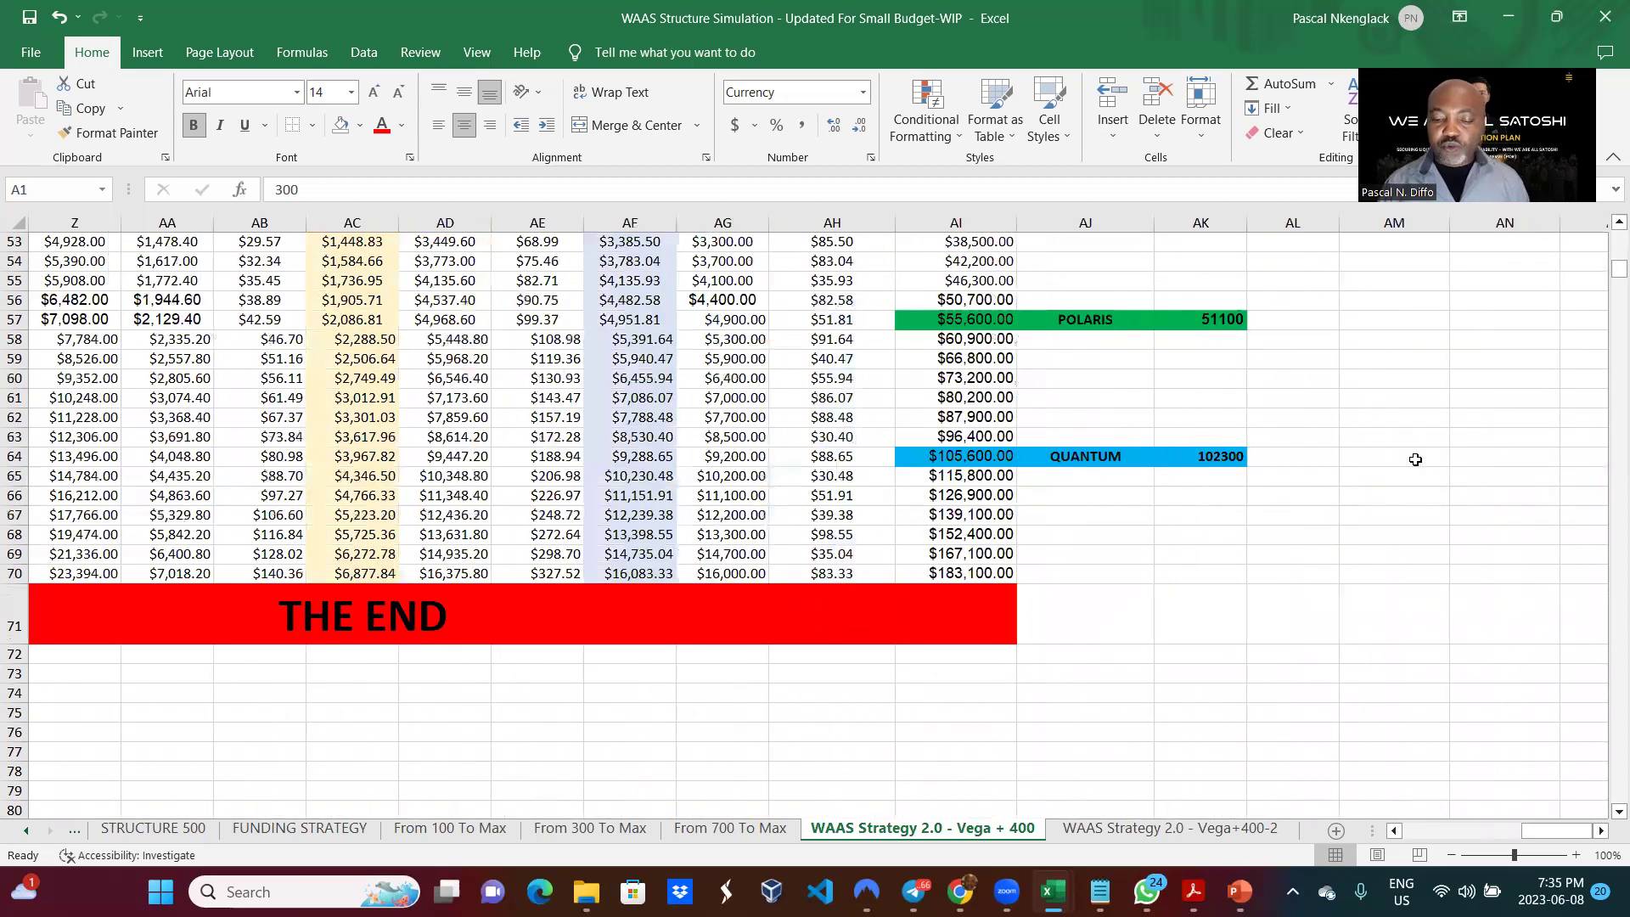
scroll(1415, 459, left, 6)
scroll(1415, 460, left, 3)
scroll(1415, 459, up, 8)
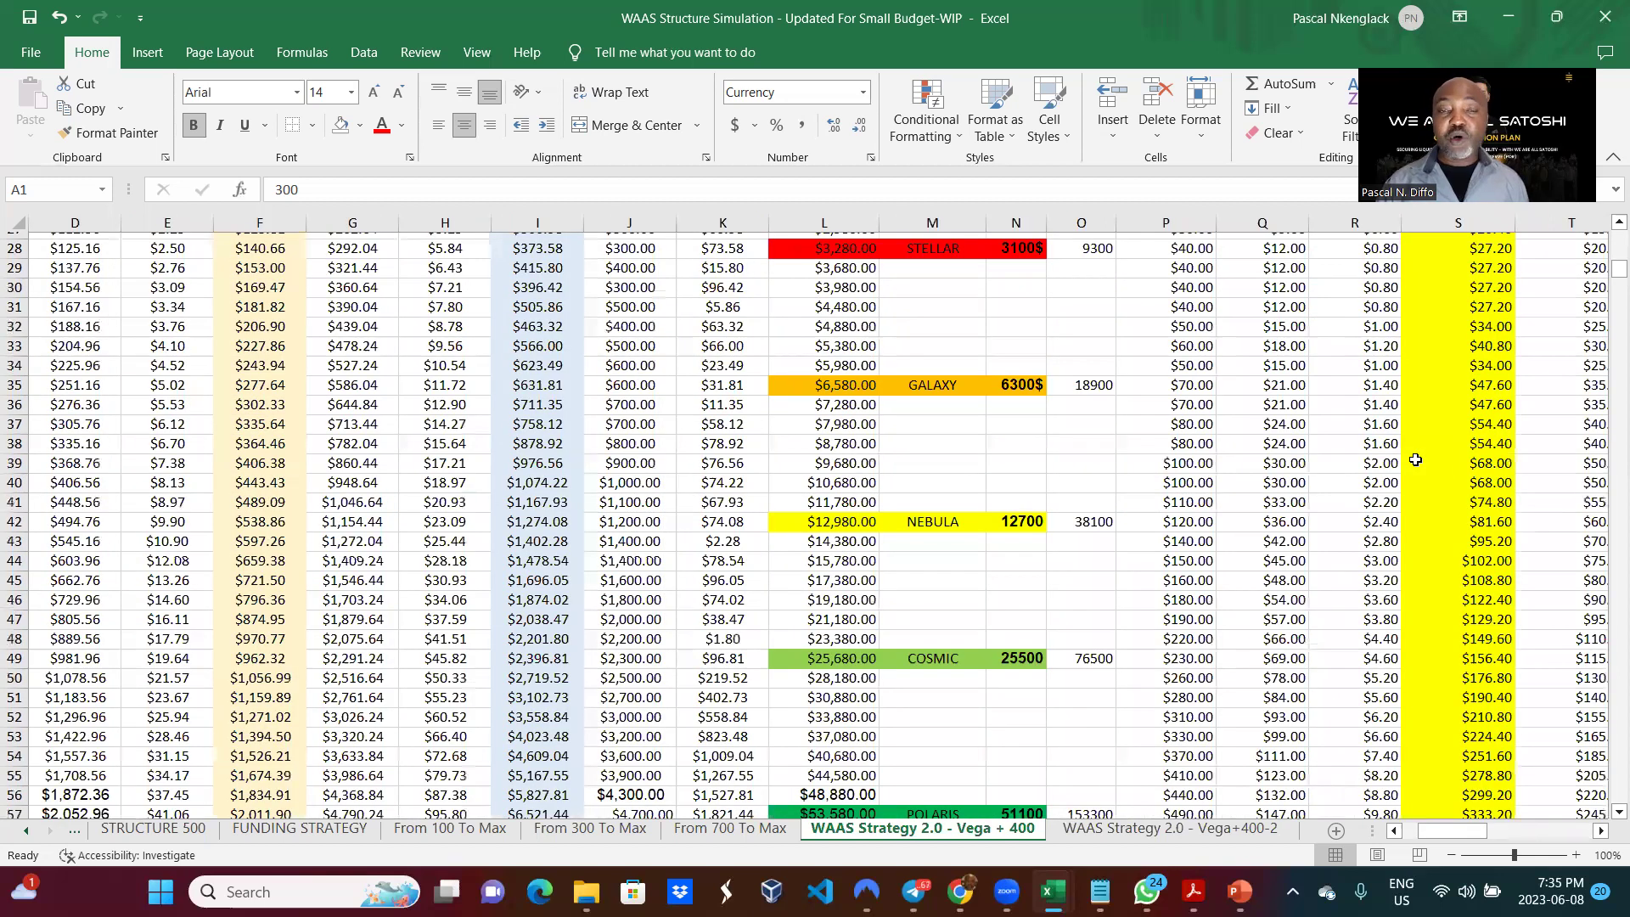
scroll(1415, 460, up, 9)
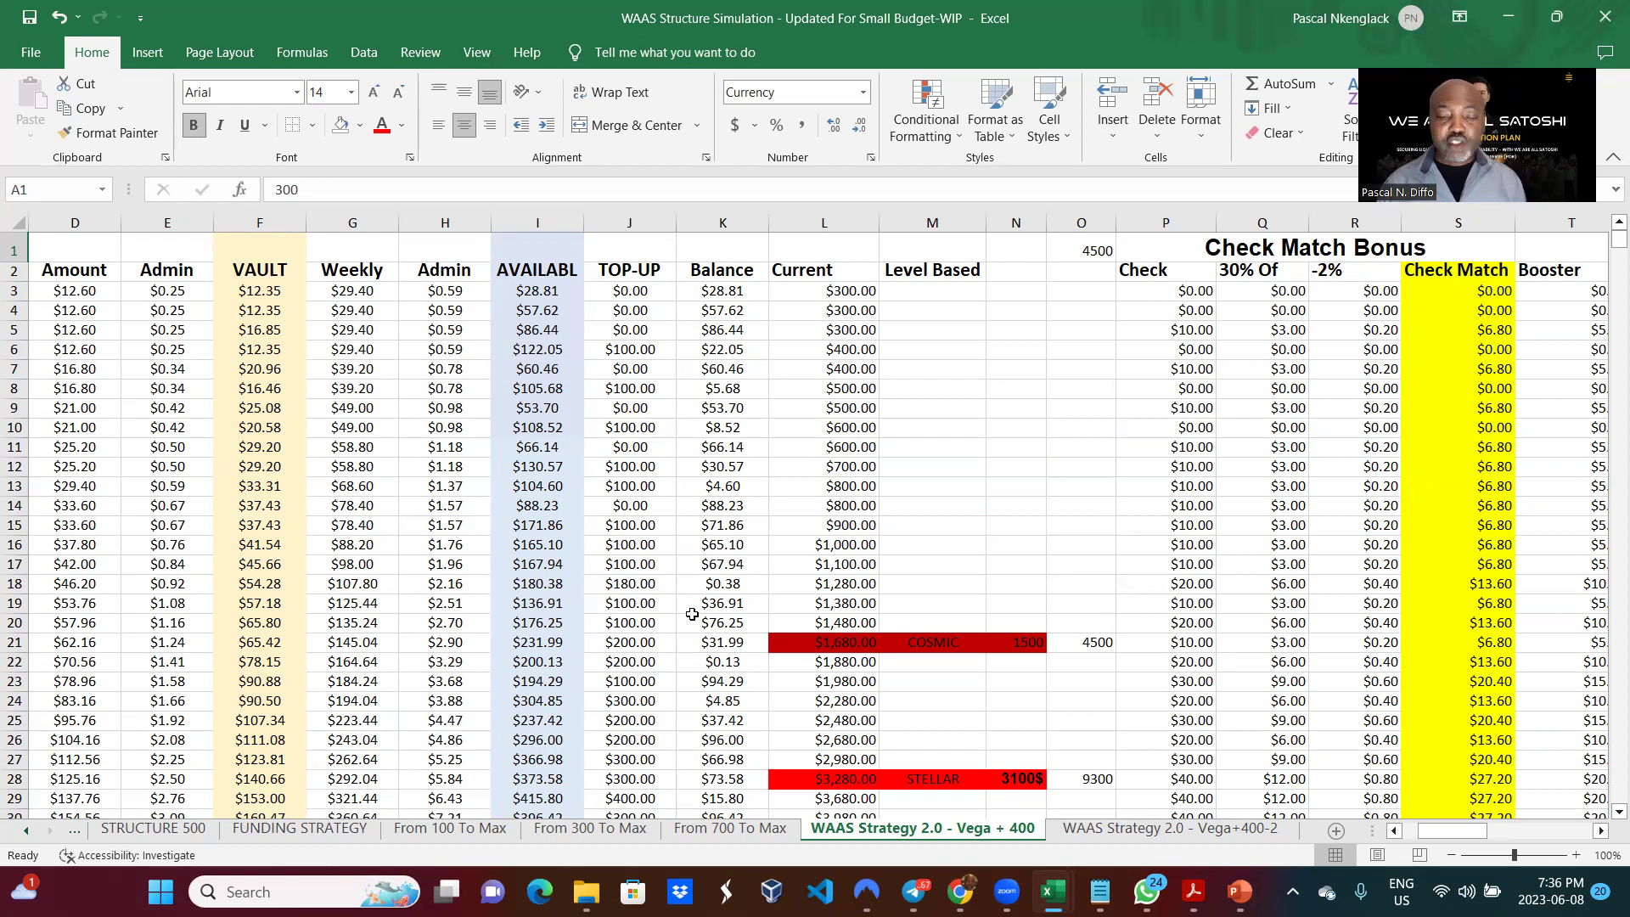
scroll(692, 613, left, 3)
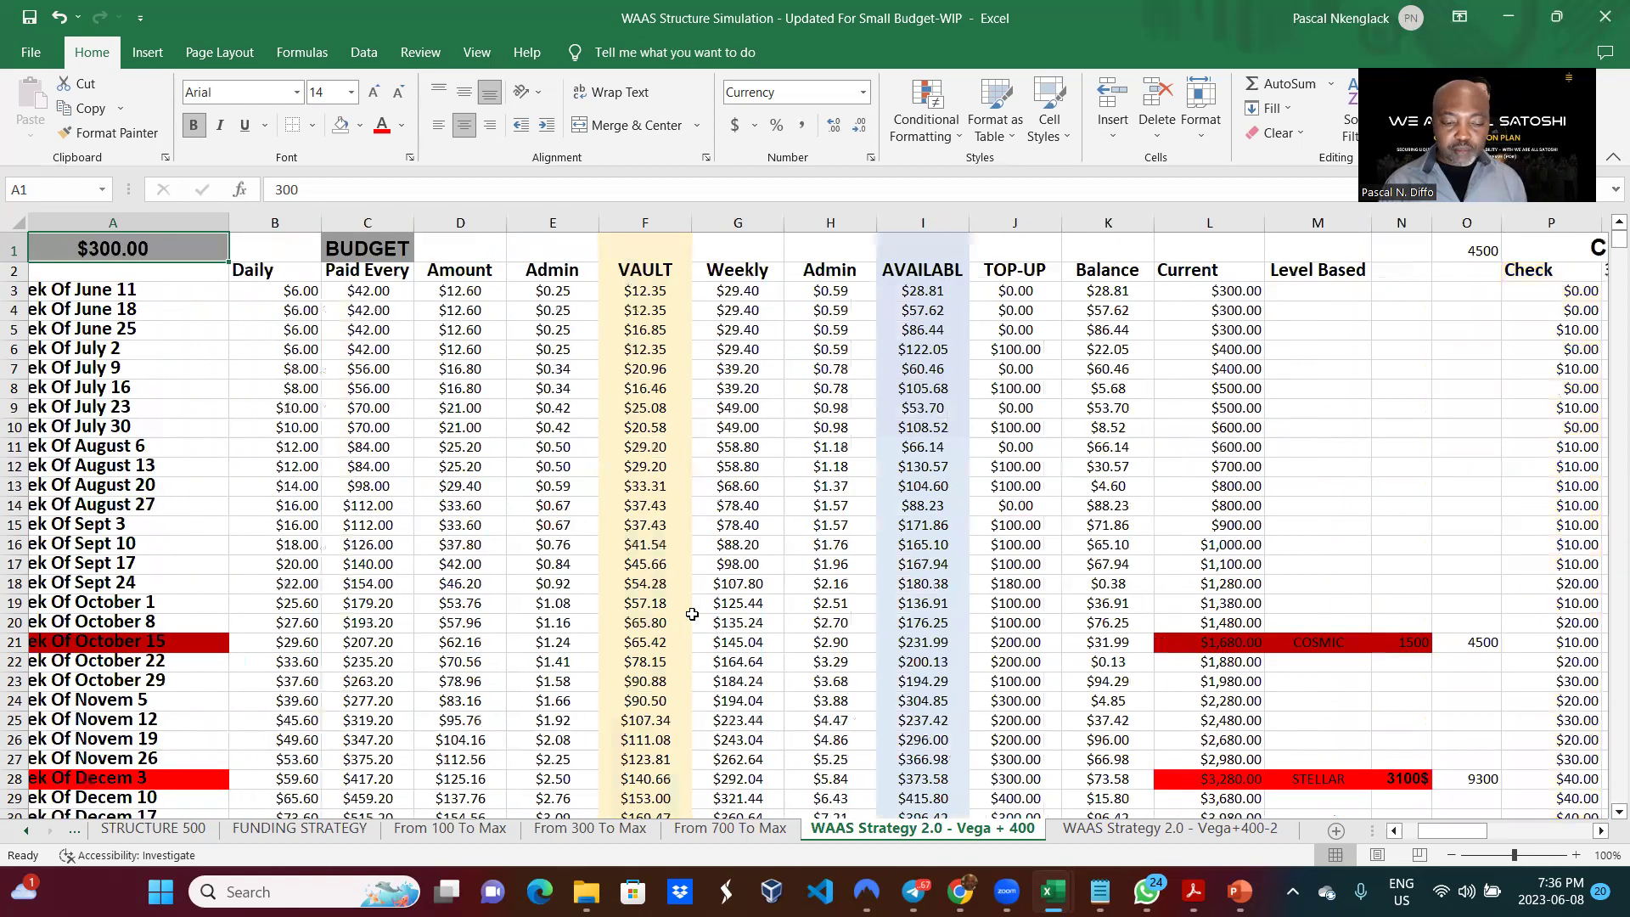
scroll(692, 613, left, 1)
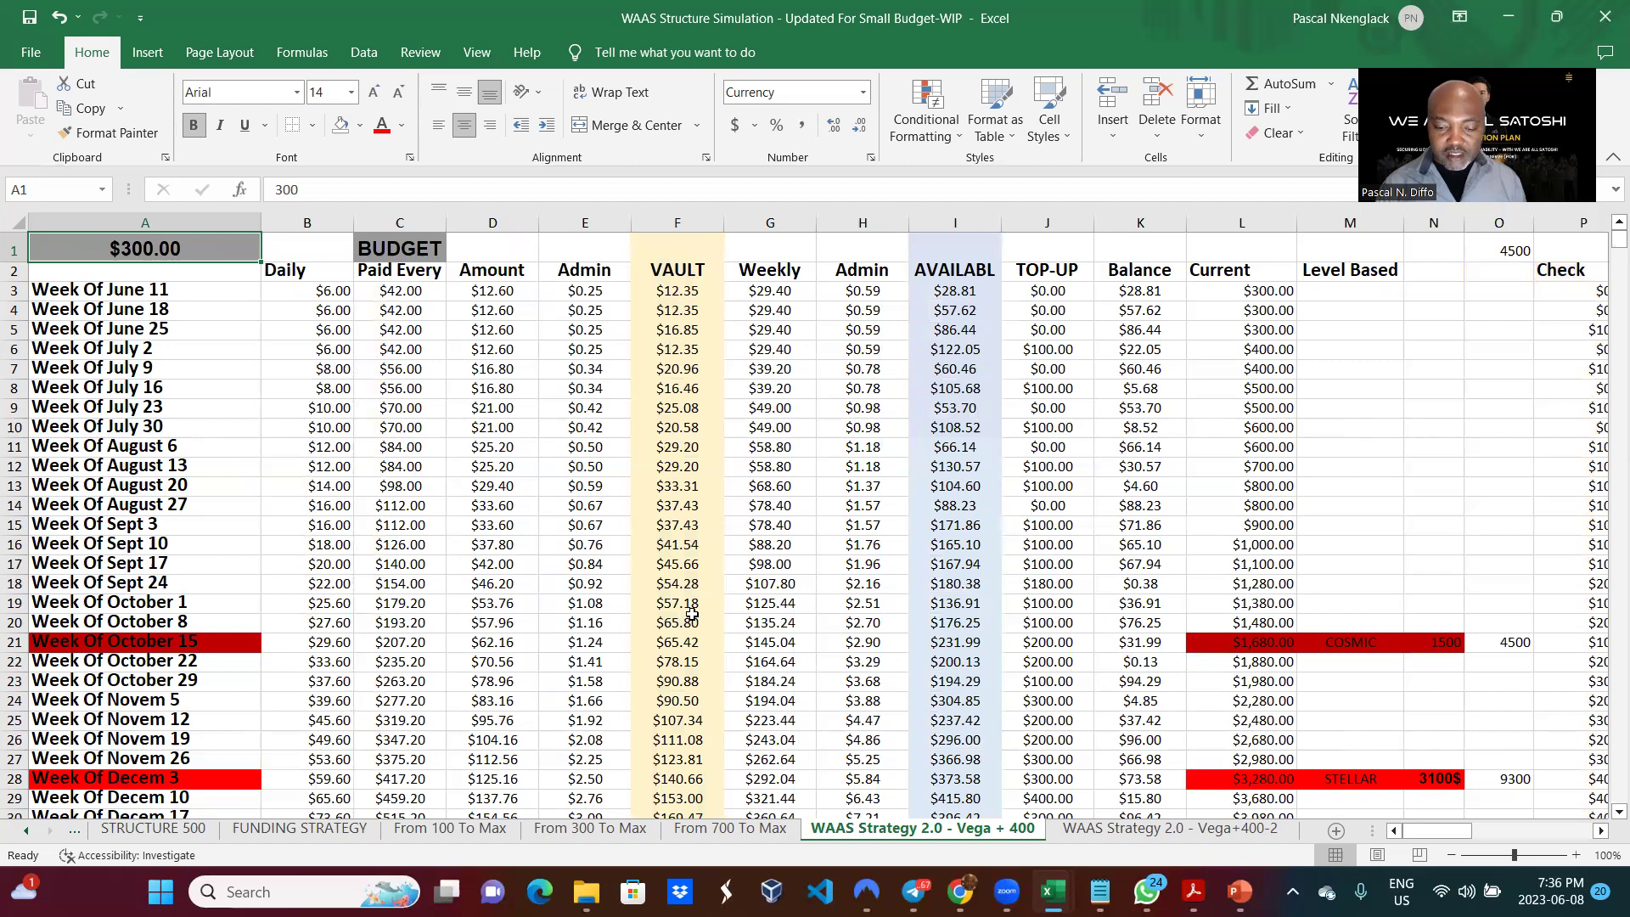